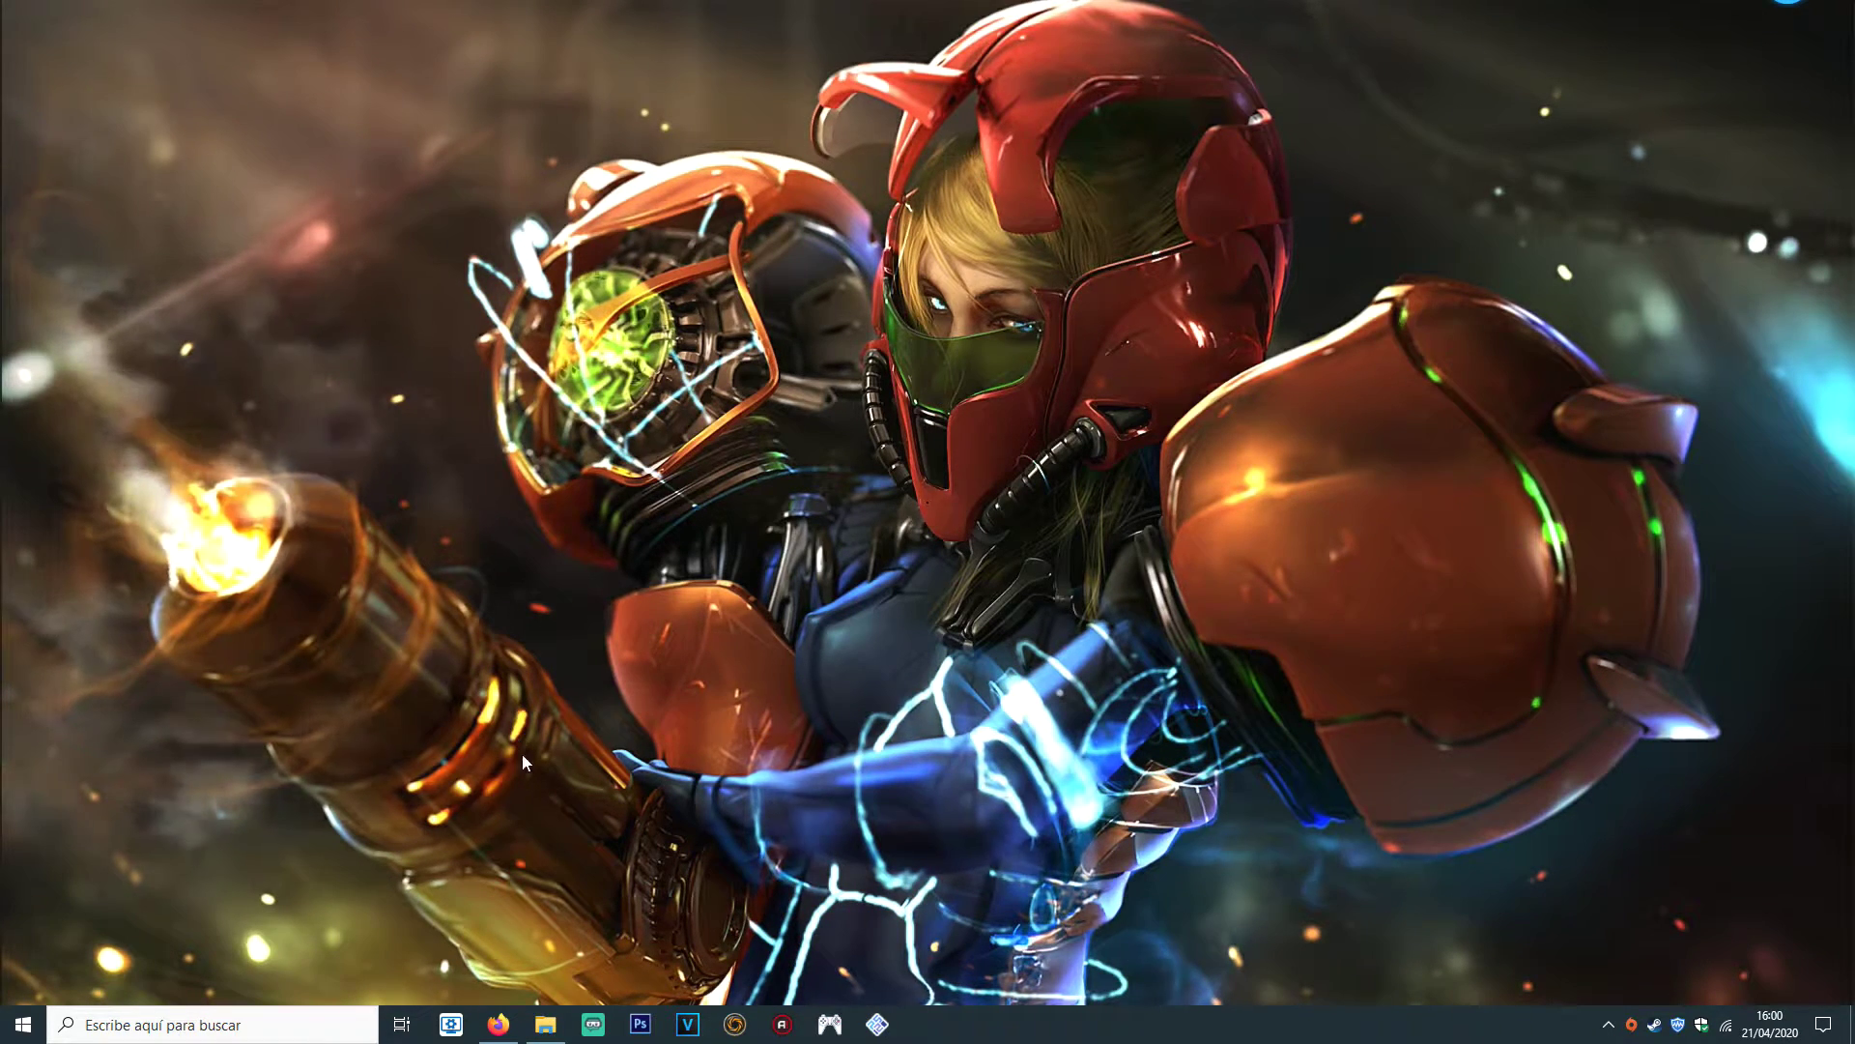
Open the Descargas folder in File Explorer to show the AVerMedia Assist Central installer
{"action": "left_click", "coordinate": [546, 1024]}
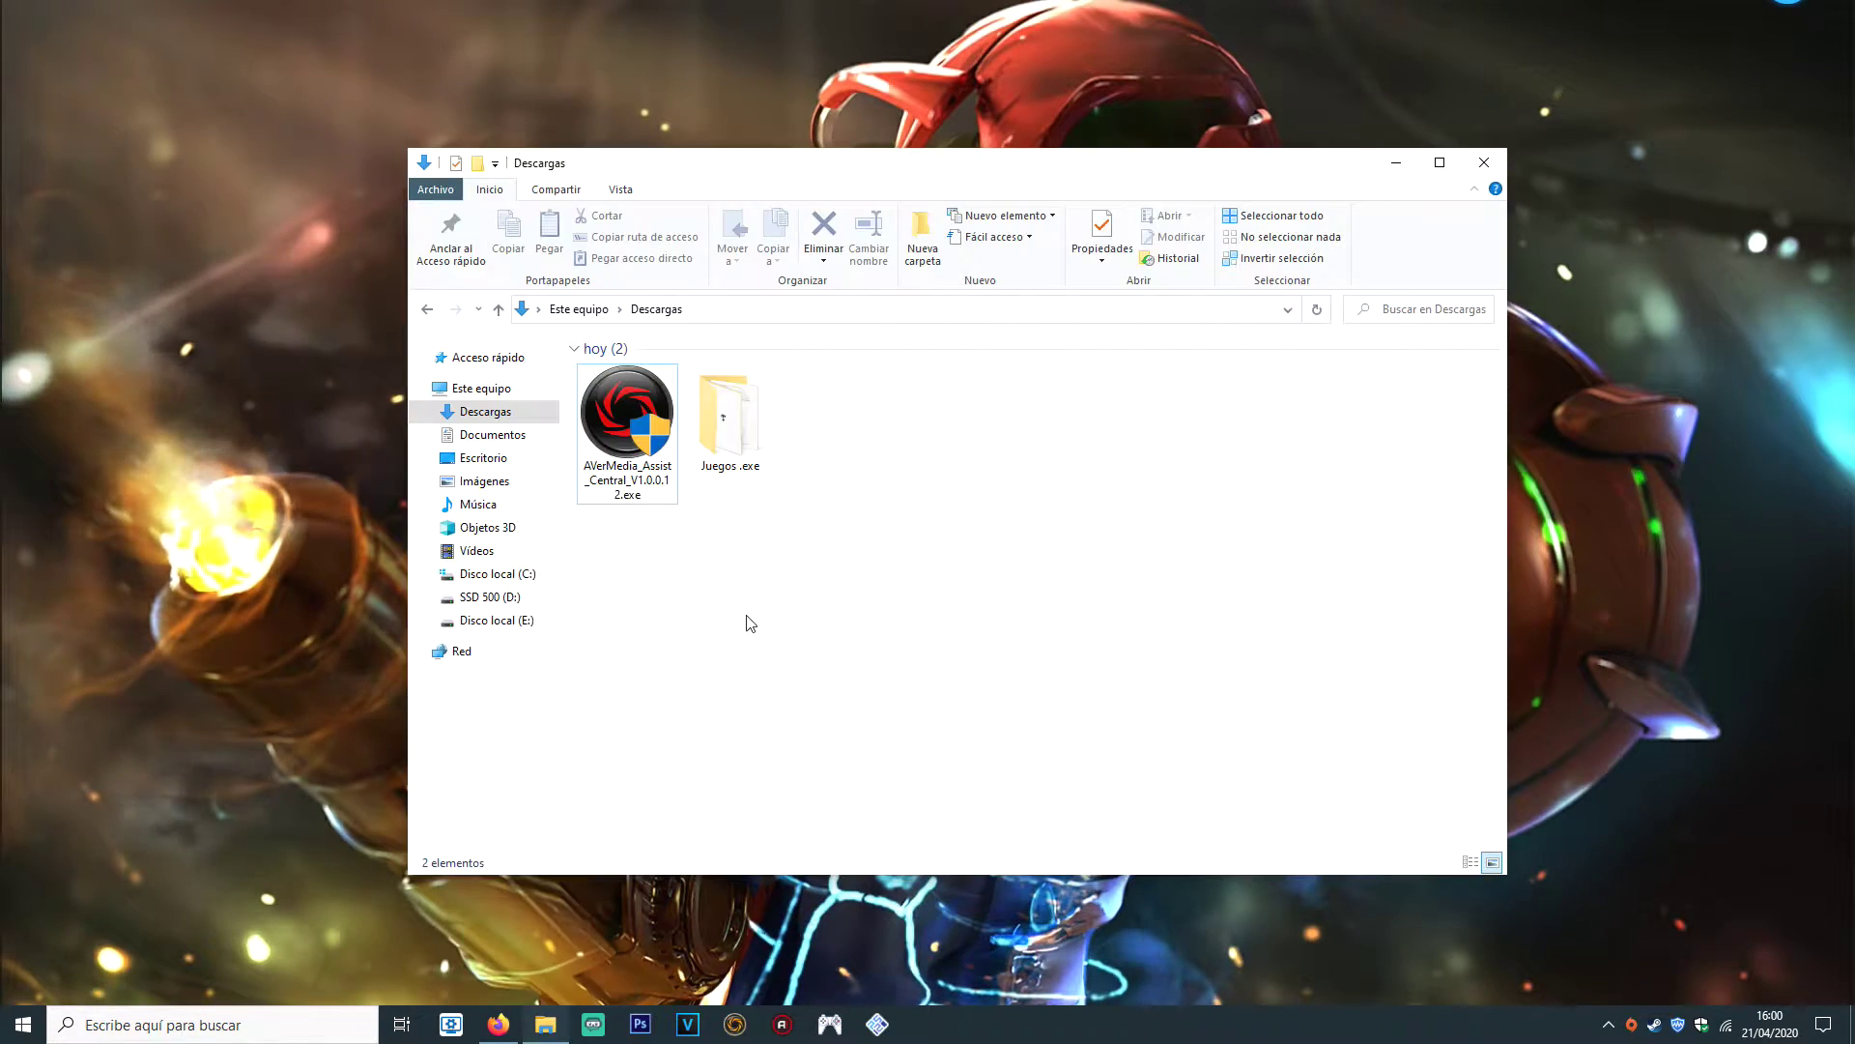
{"action": "left_click_drag", "start_coordinate": [663, 605], "coordinate": [599, 434]}
{"action": "left_click", "coordinate": [663, 577]}
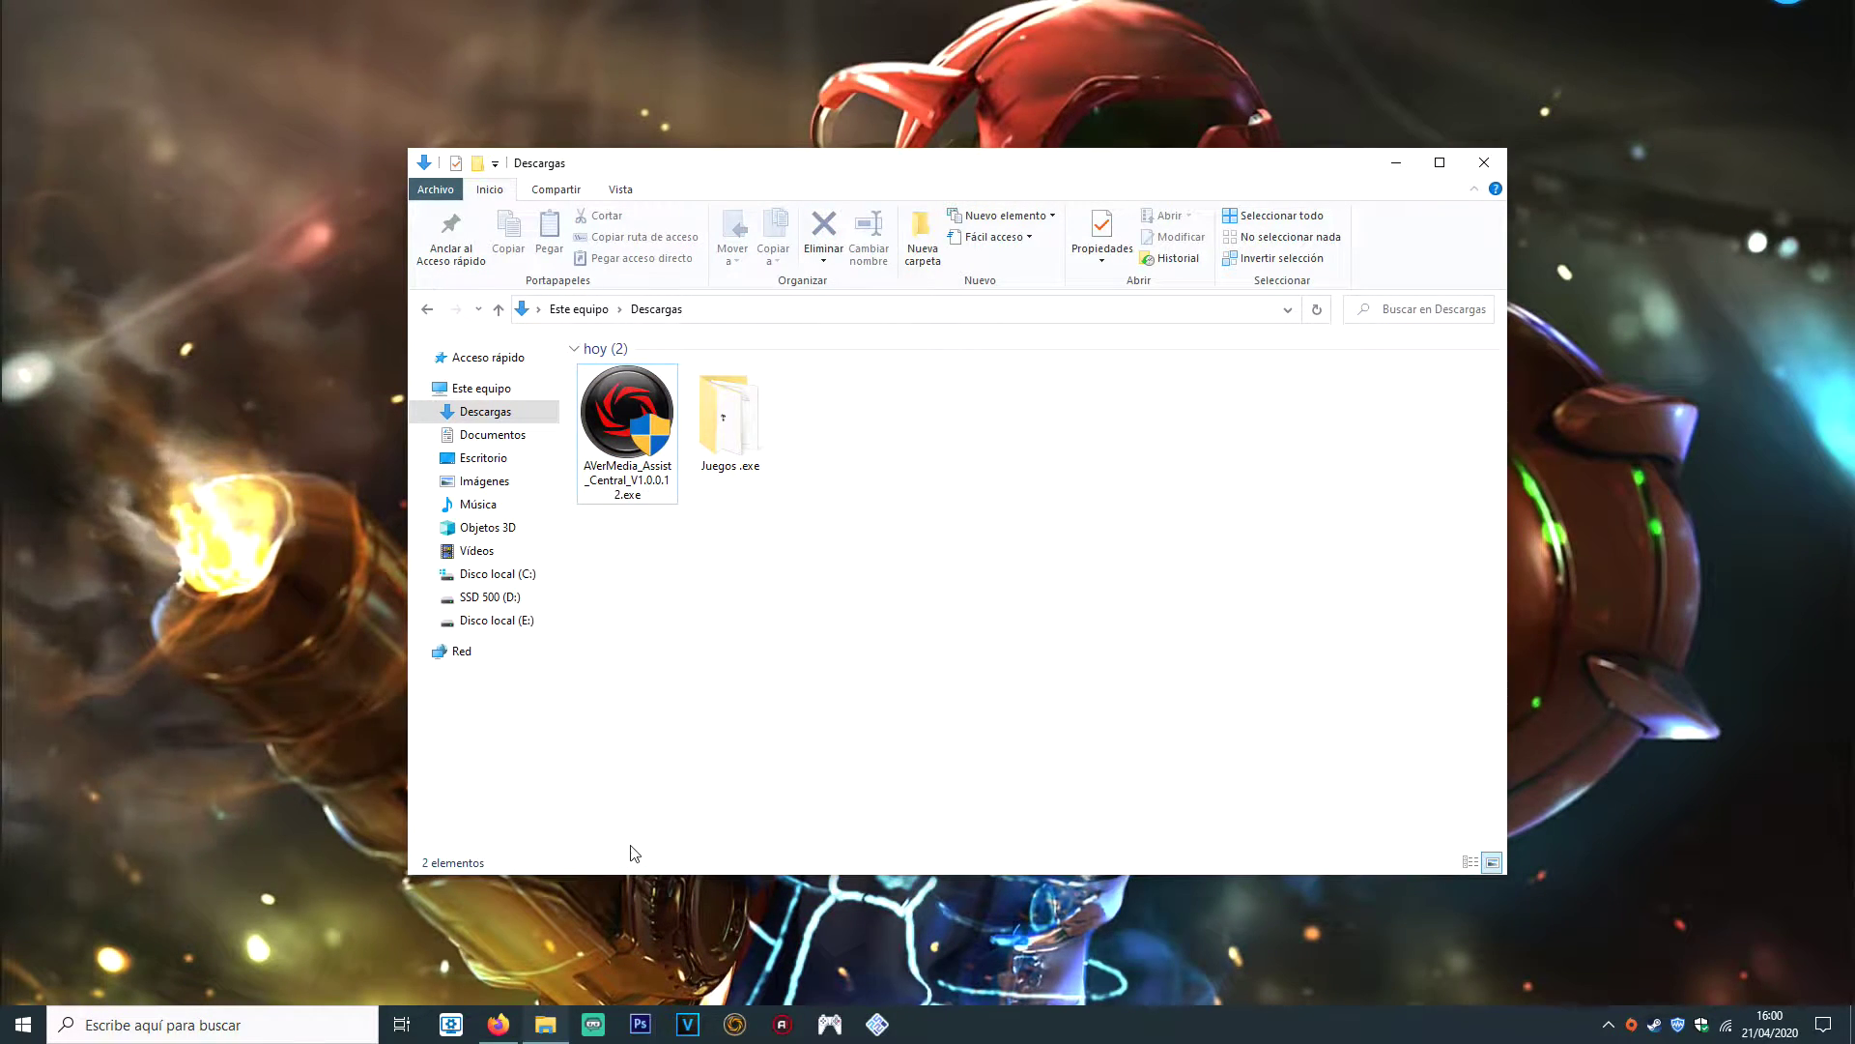
Switch to Firefox and open AVerMedia's Live Gamer MINI - GC311 product page from the search results
{"action": "mouse_move", "coordinate": [502, 1028]}
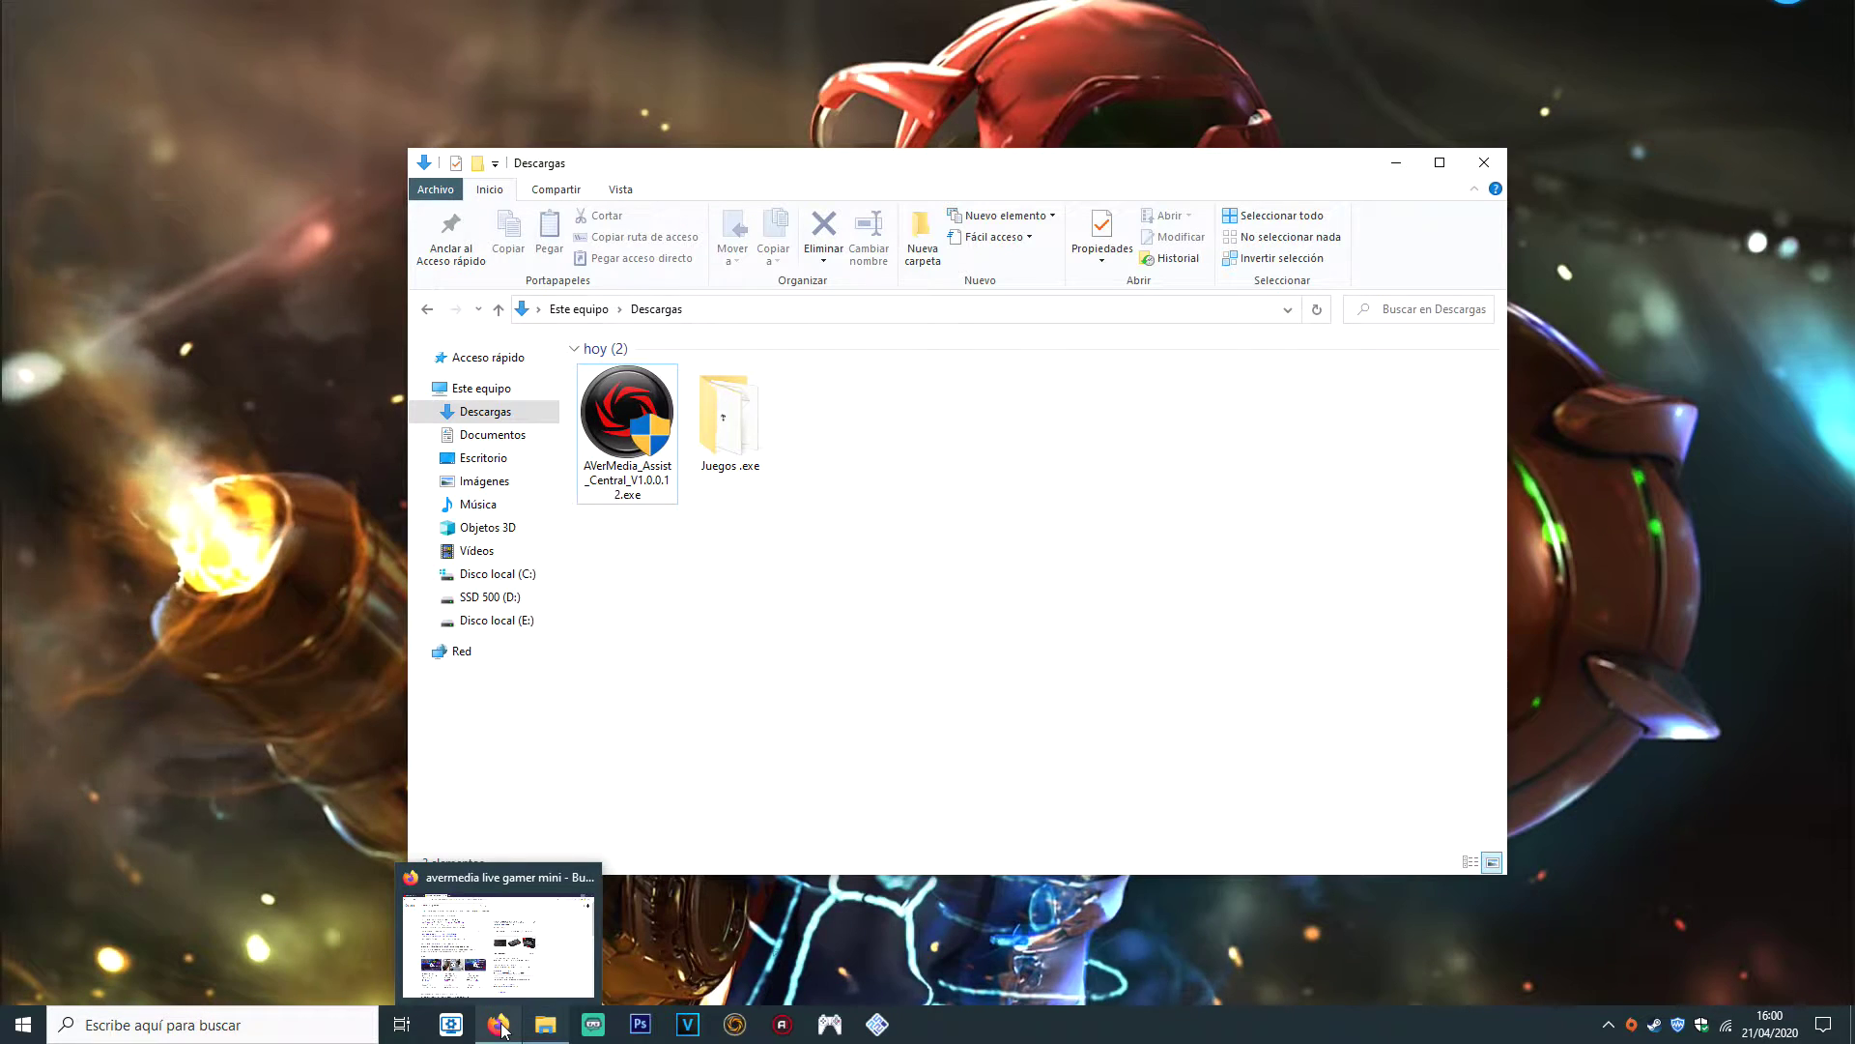
{"action": "left_click", "coordinate": [525, 912]}
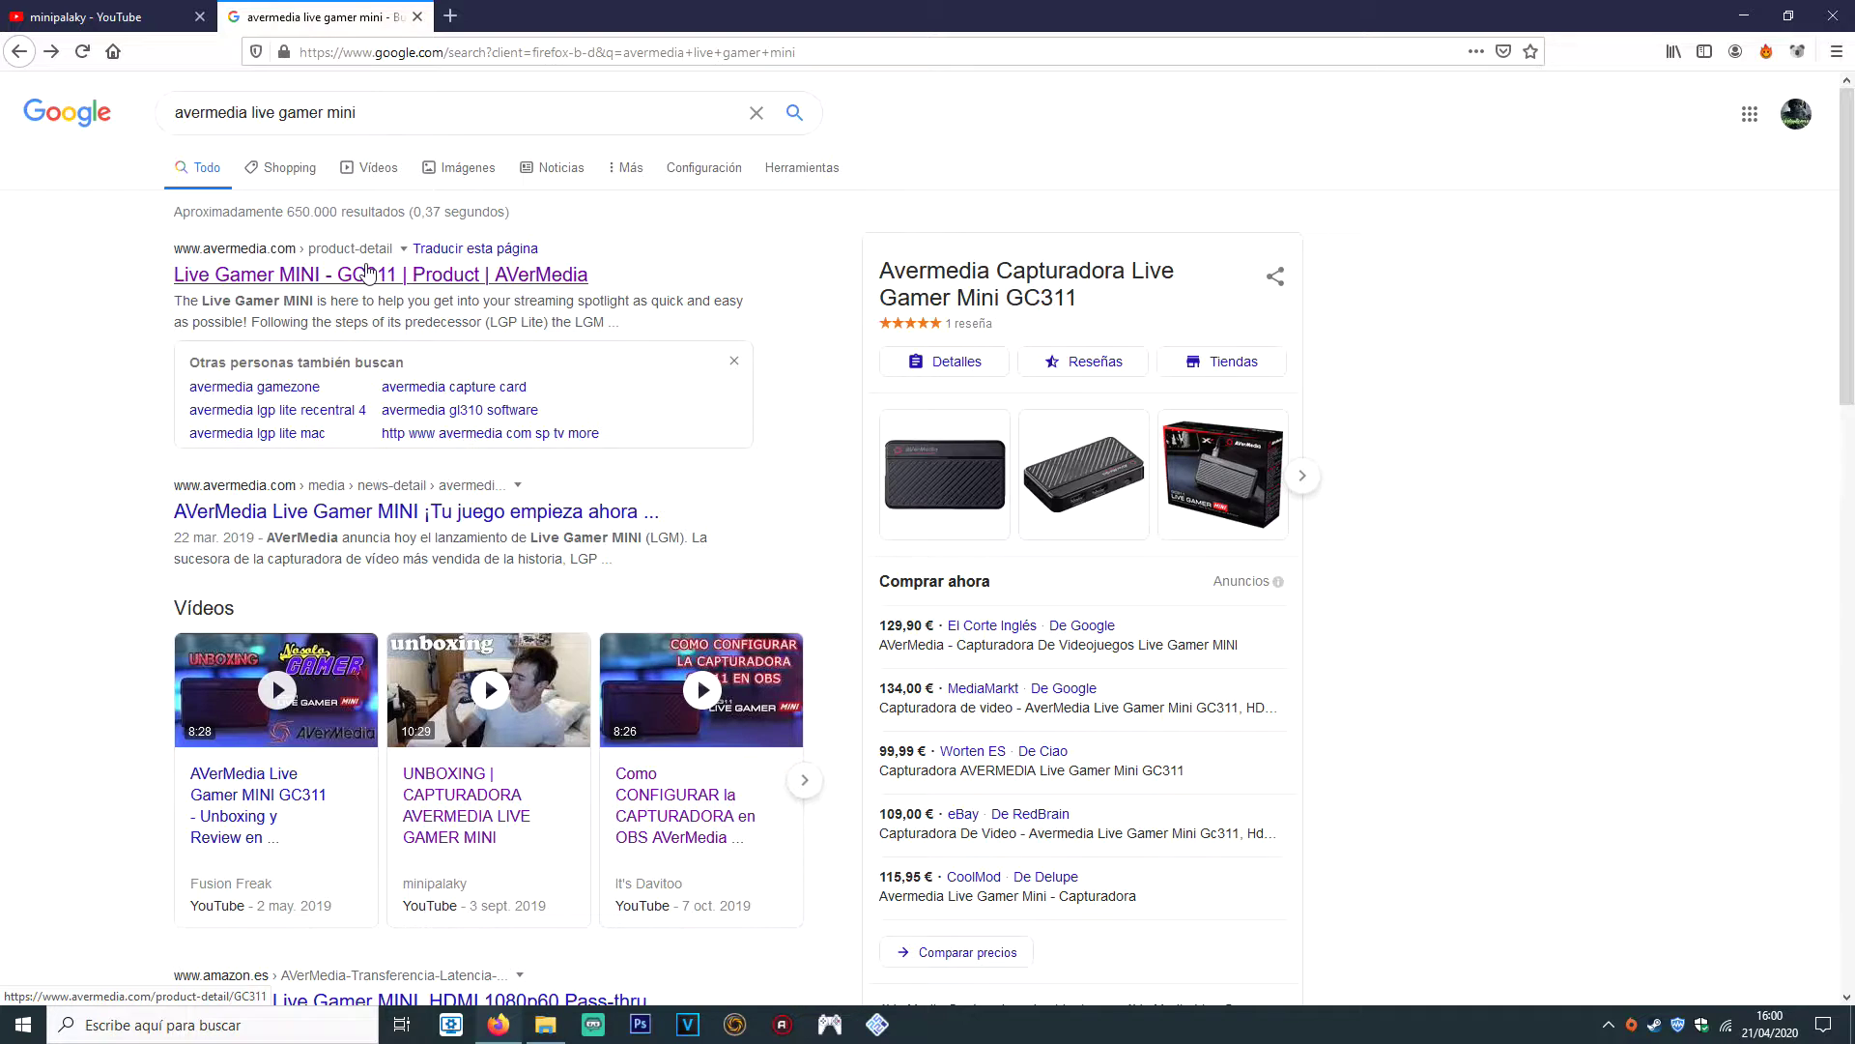
{"action": "left_click", "coordinate": [269, 278]}
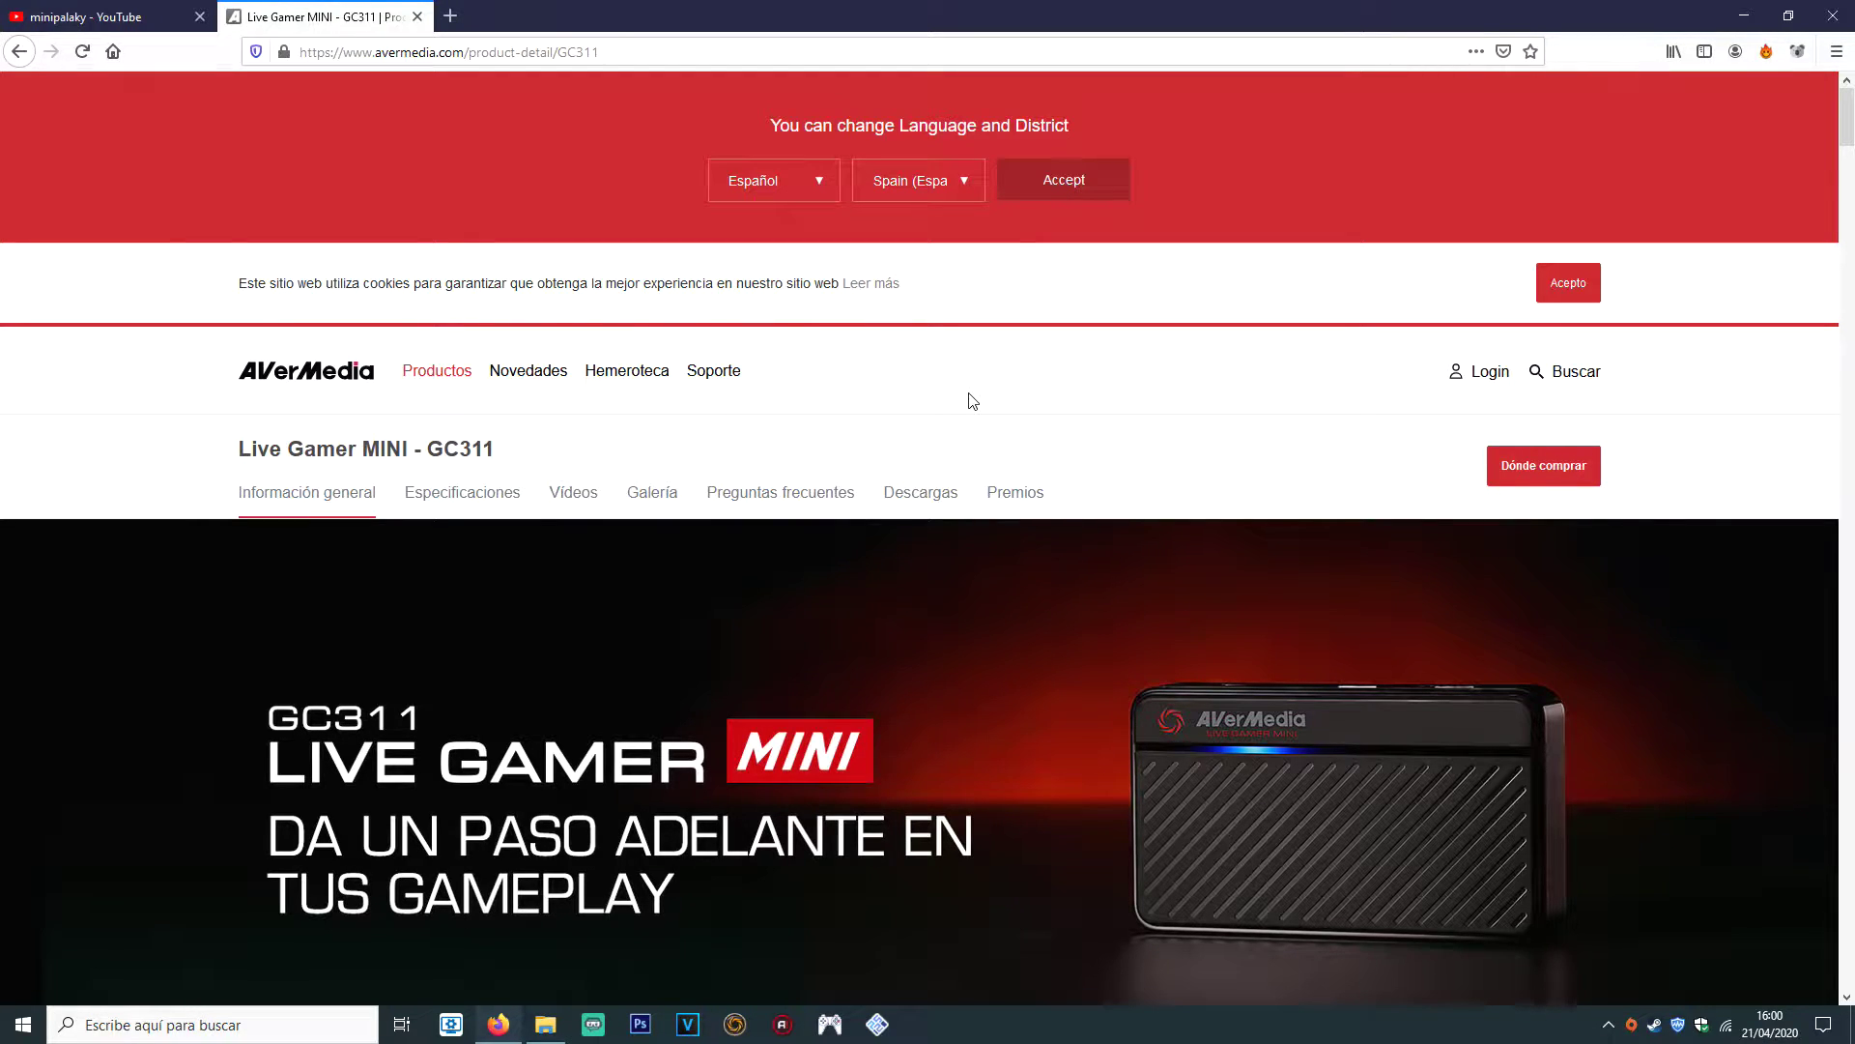
Go to the product page's downloads section and check the operating systems supported by Assist Central v1.0.0.12
{"action": "left_click", "coordinate": [931, 499]}
{"action": "left_click_drag", "start_coordinate": [249, 426], "coordinate": [710, 661]}
{"action": "left_click", "coordinate": [768, 653]}
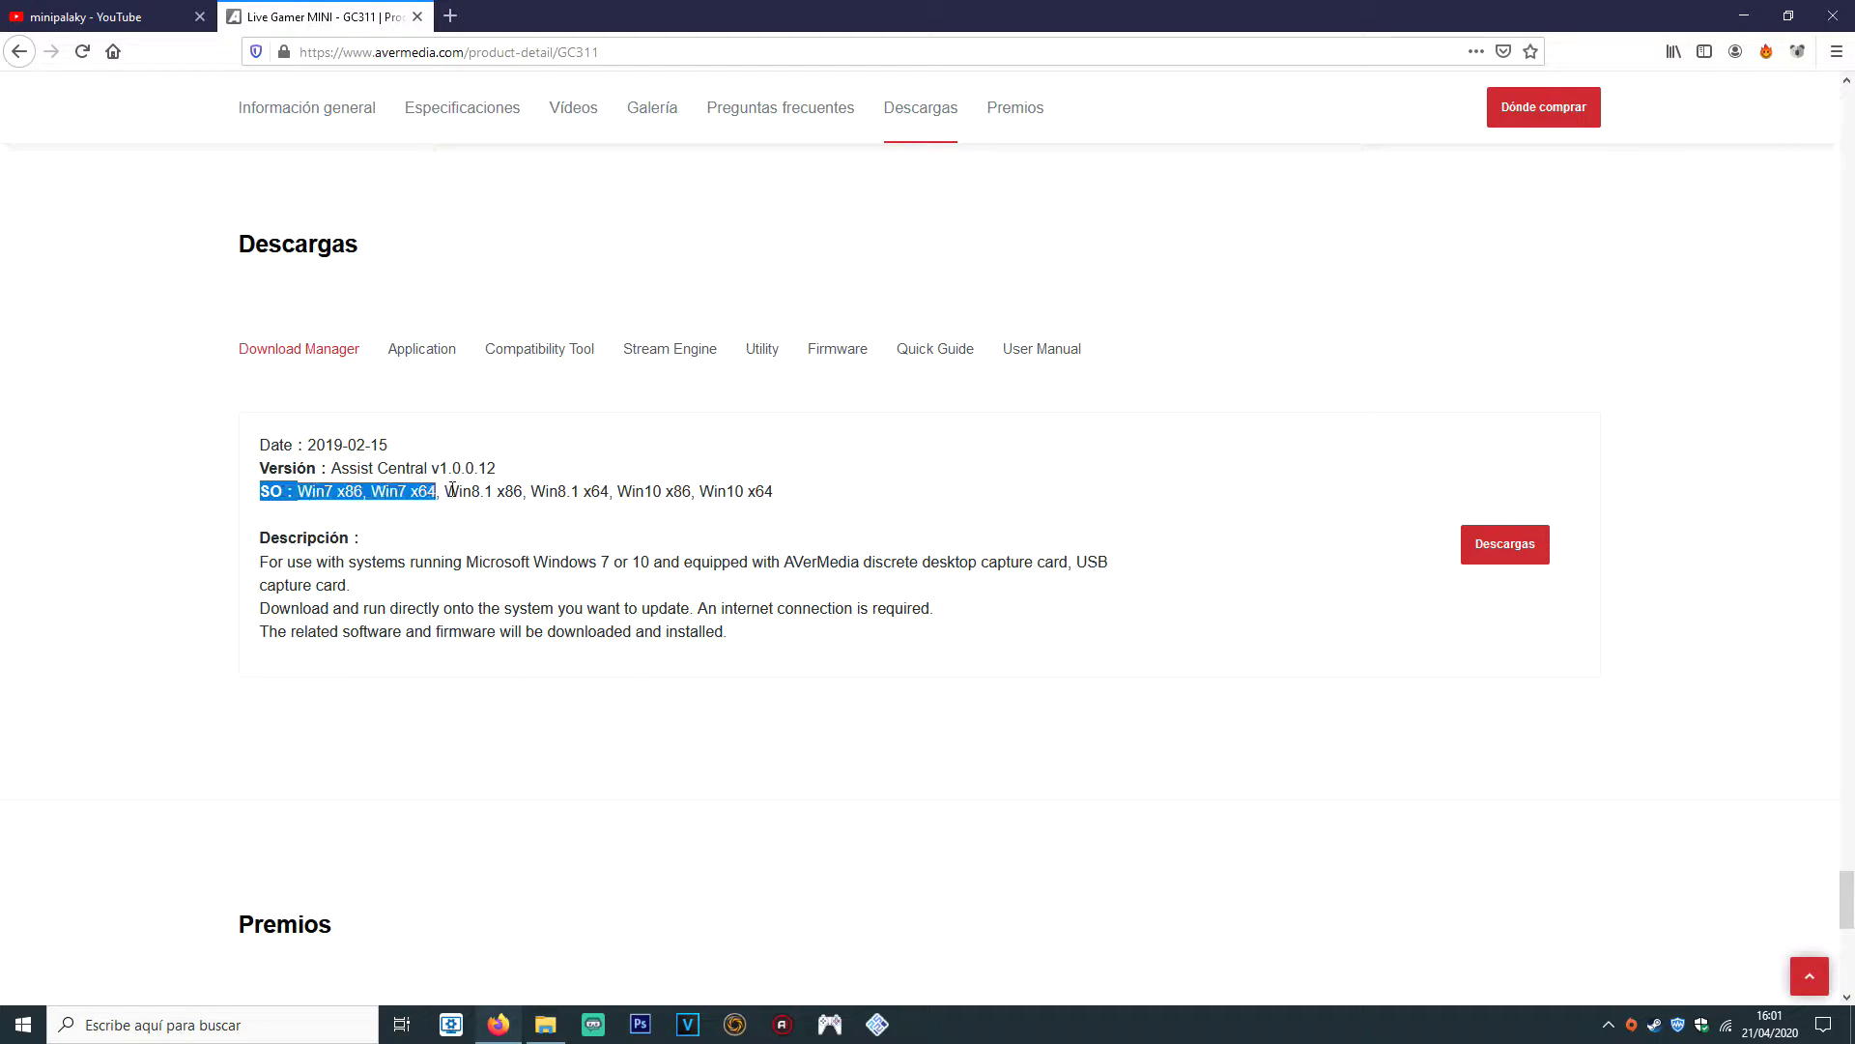
{"action": "left_click_drag", "start_coordinate": [443, 490], "coordinate": [767, 488]}
{"action": "left_click", "coordinate": [800, 496]}
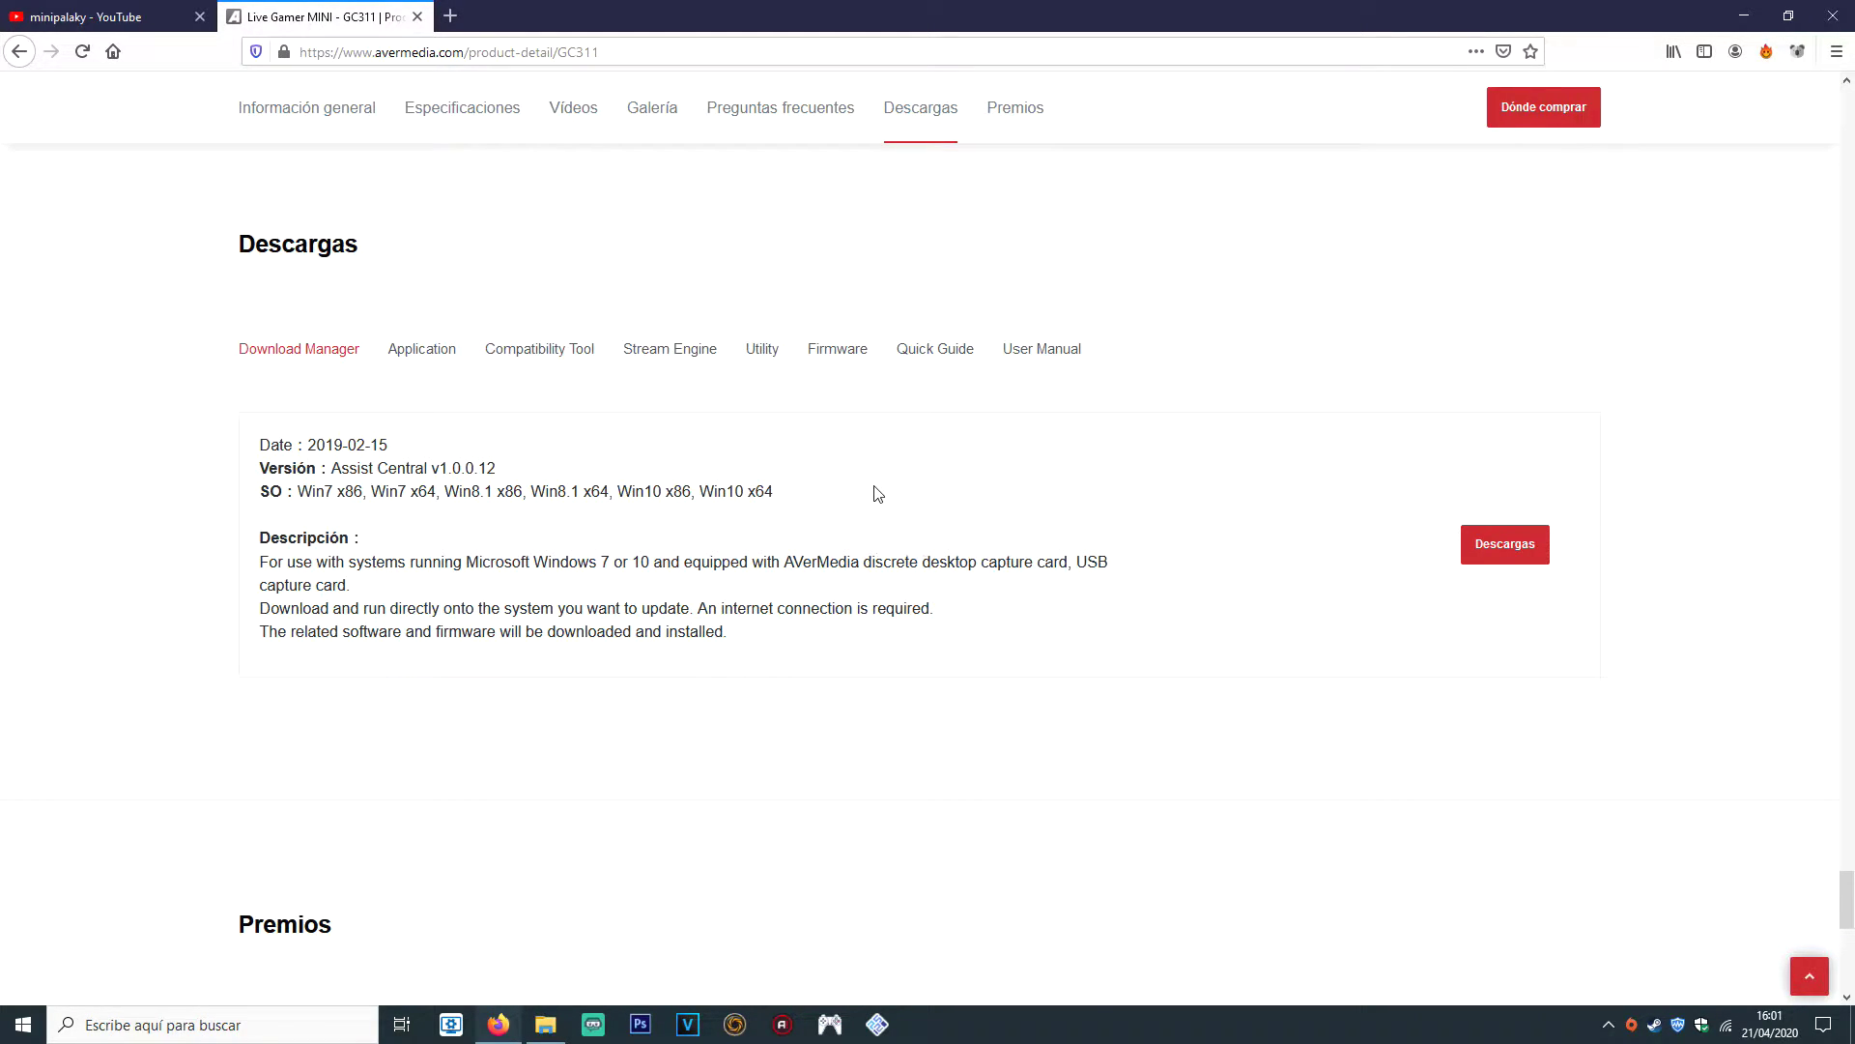
Minimize the browser and run AVerMedia_Assist_Central_V1.0.0.12.exe from the Descargas folder
{"action": "left_click", "coordinate": [1764, 10]}
{"action": "left_click", "coordinate": [623, 448]}
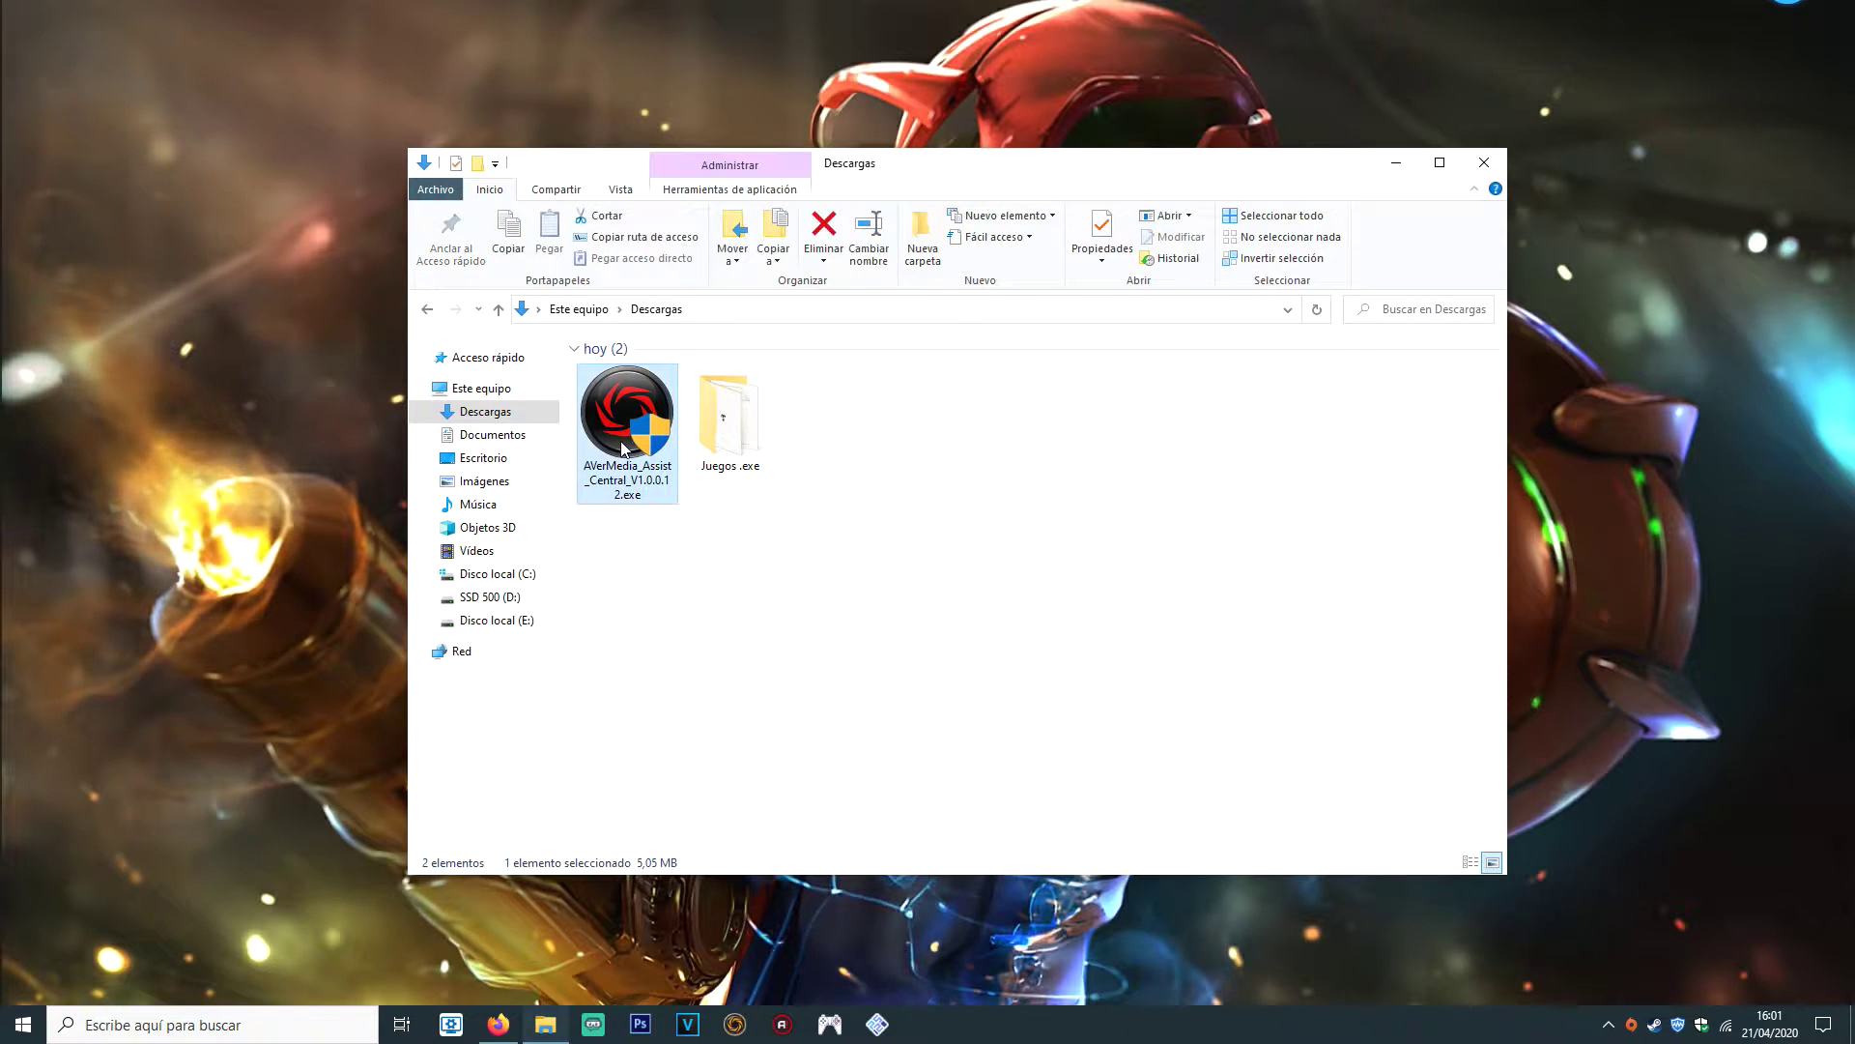
{"action": "double_click", "coordinate": [623, 447]}
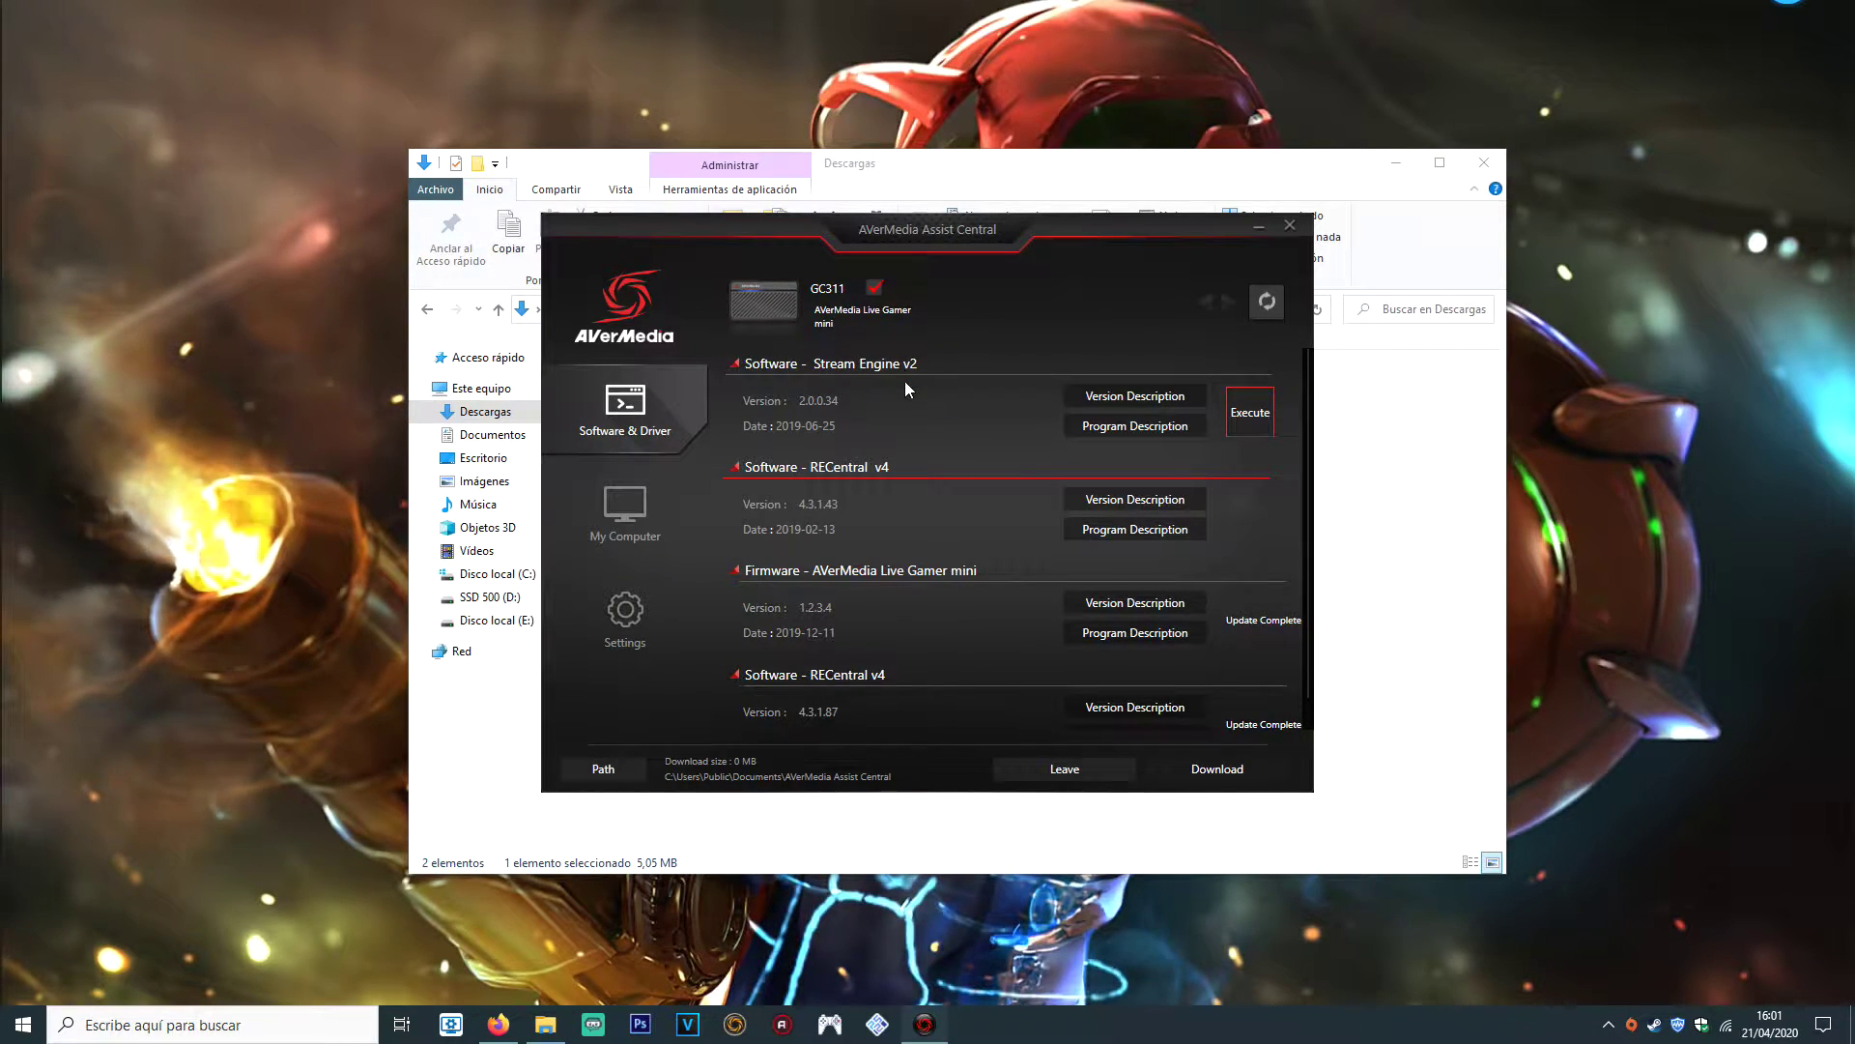
Examine the GC311 software and firmware update entries and the computer's hardware information in Assist Central
{"action": "left_click", "coordinate": [1246, 417]}
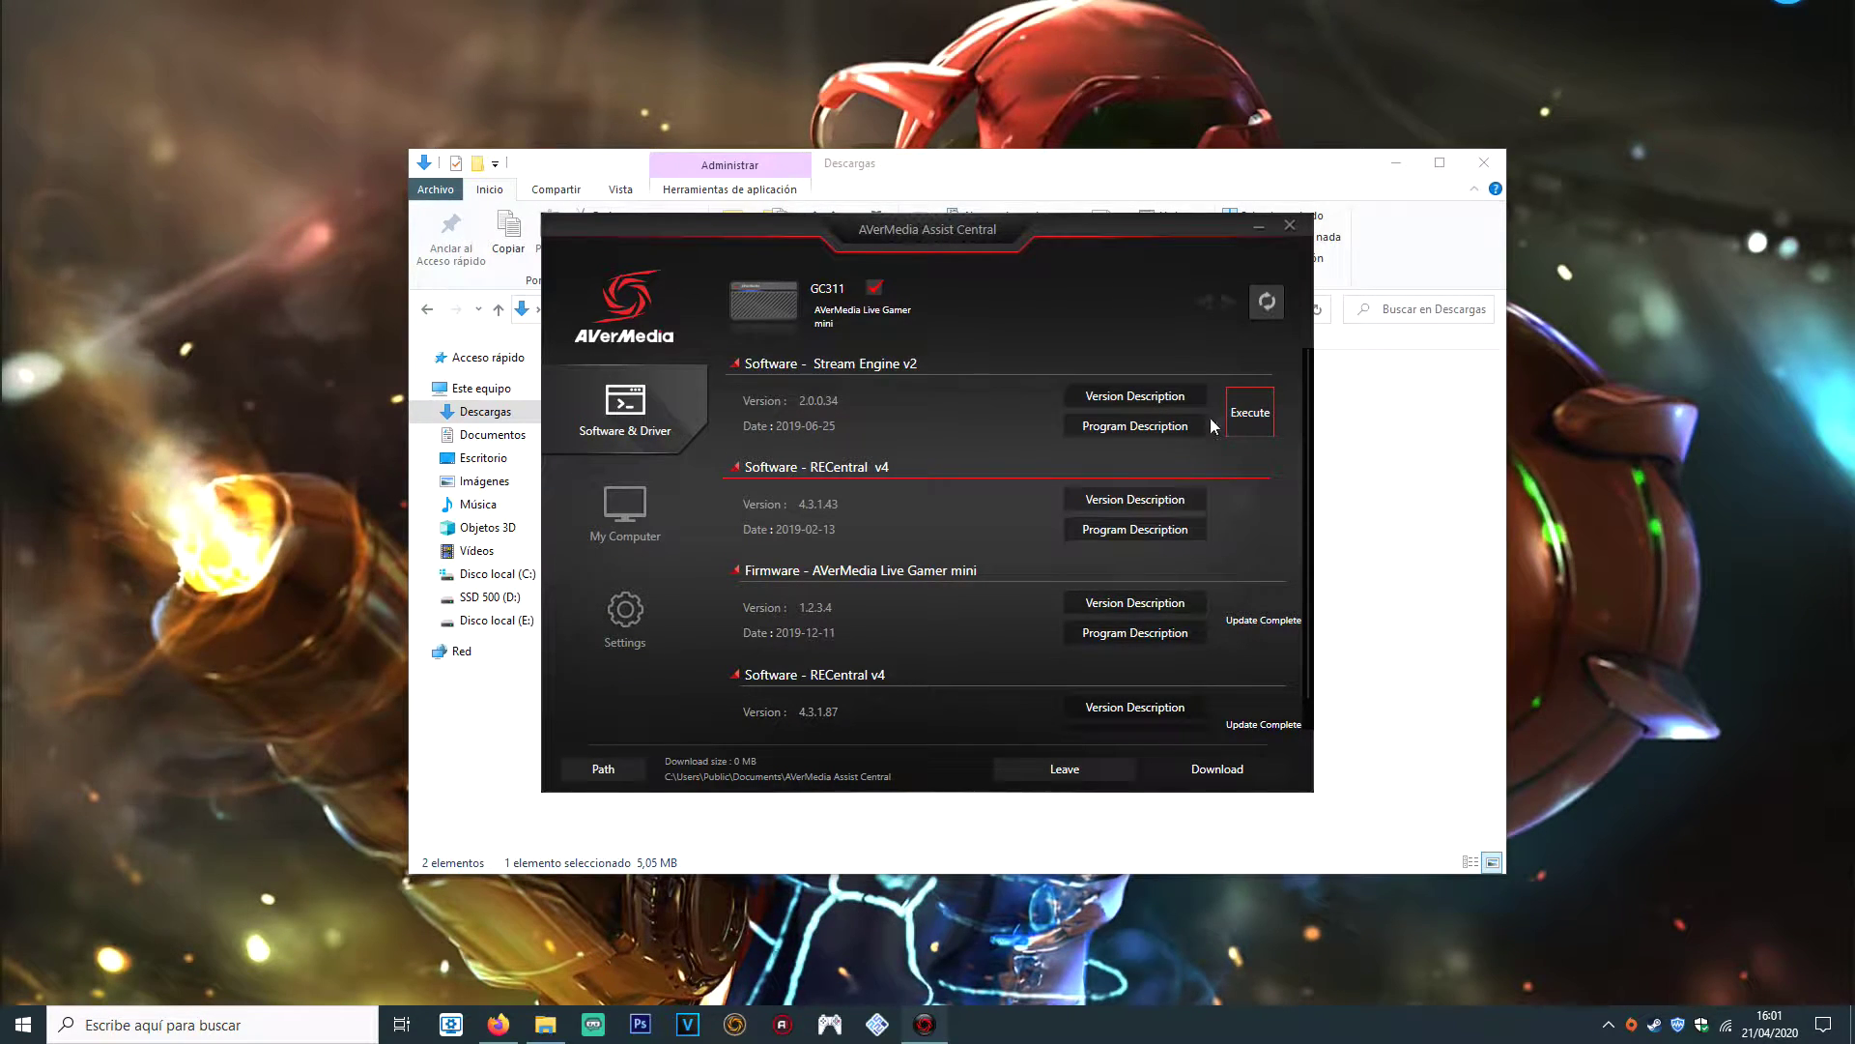
{"action": "scroll", "coordinate": [1020, 483], "scroll_direction": "down", "scroll_amount": 1}
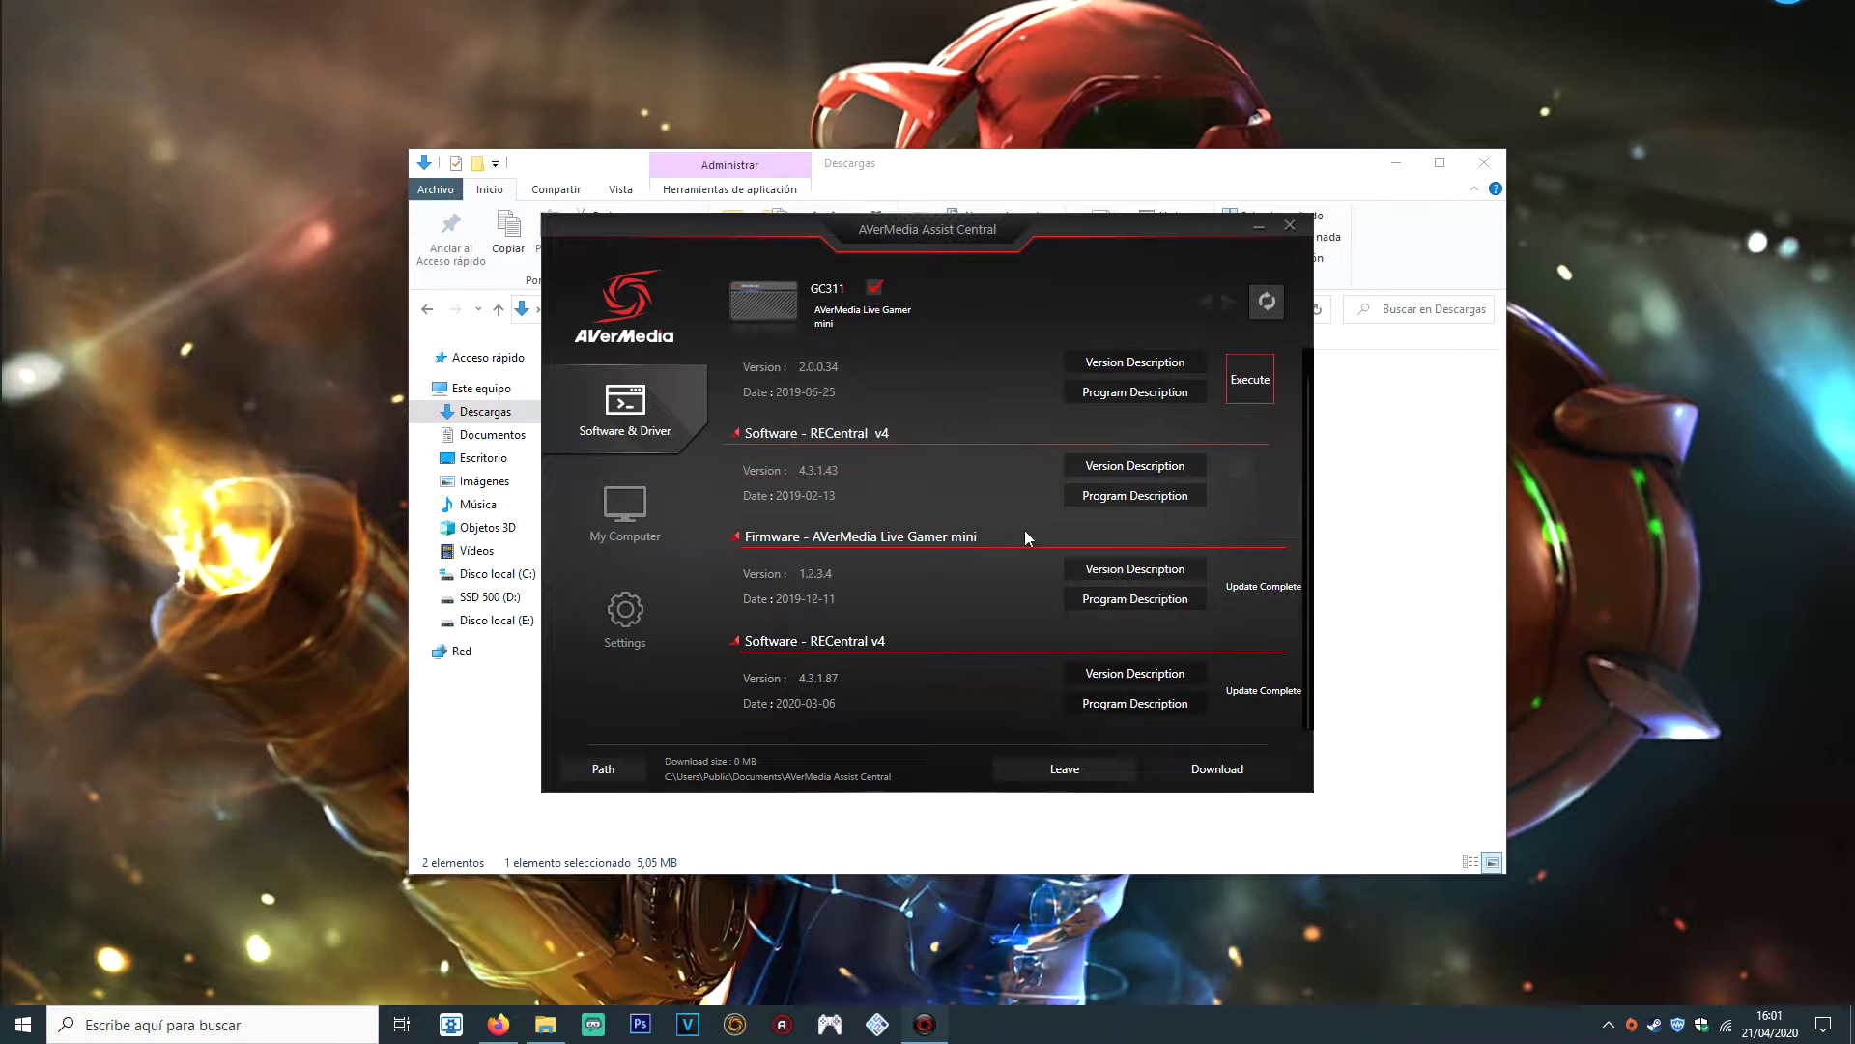
{"action": "scroll", "coordinate": [1298, 358], "scroll_direction": "up", "scroll_amount": 1}
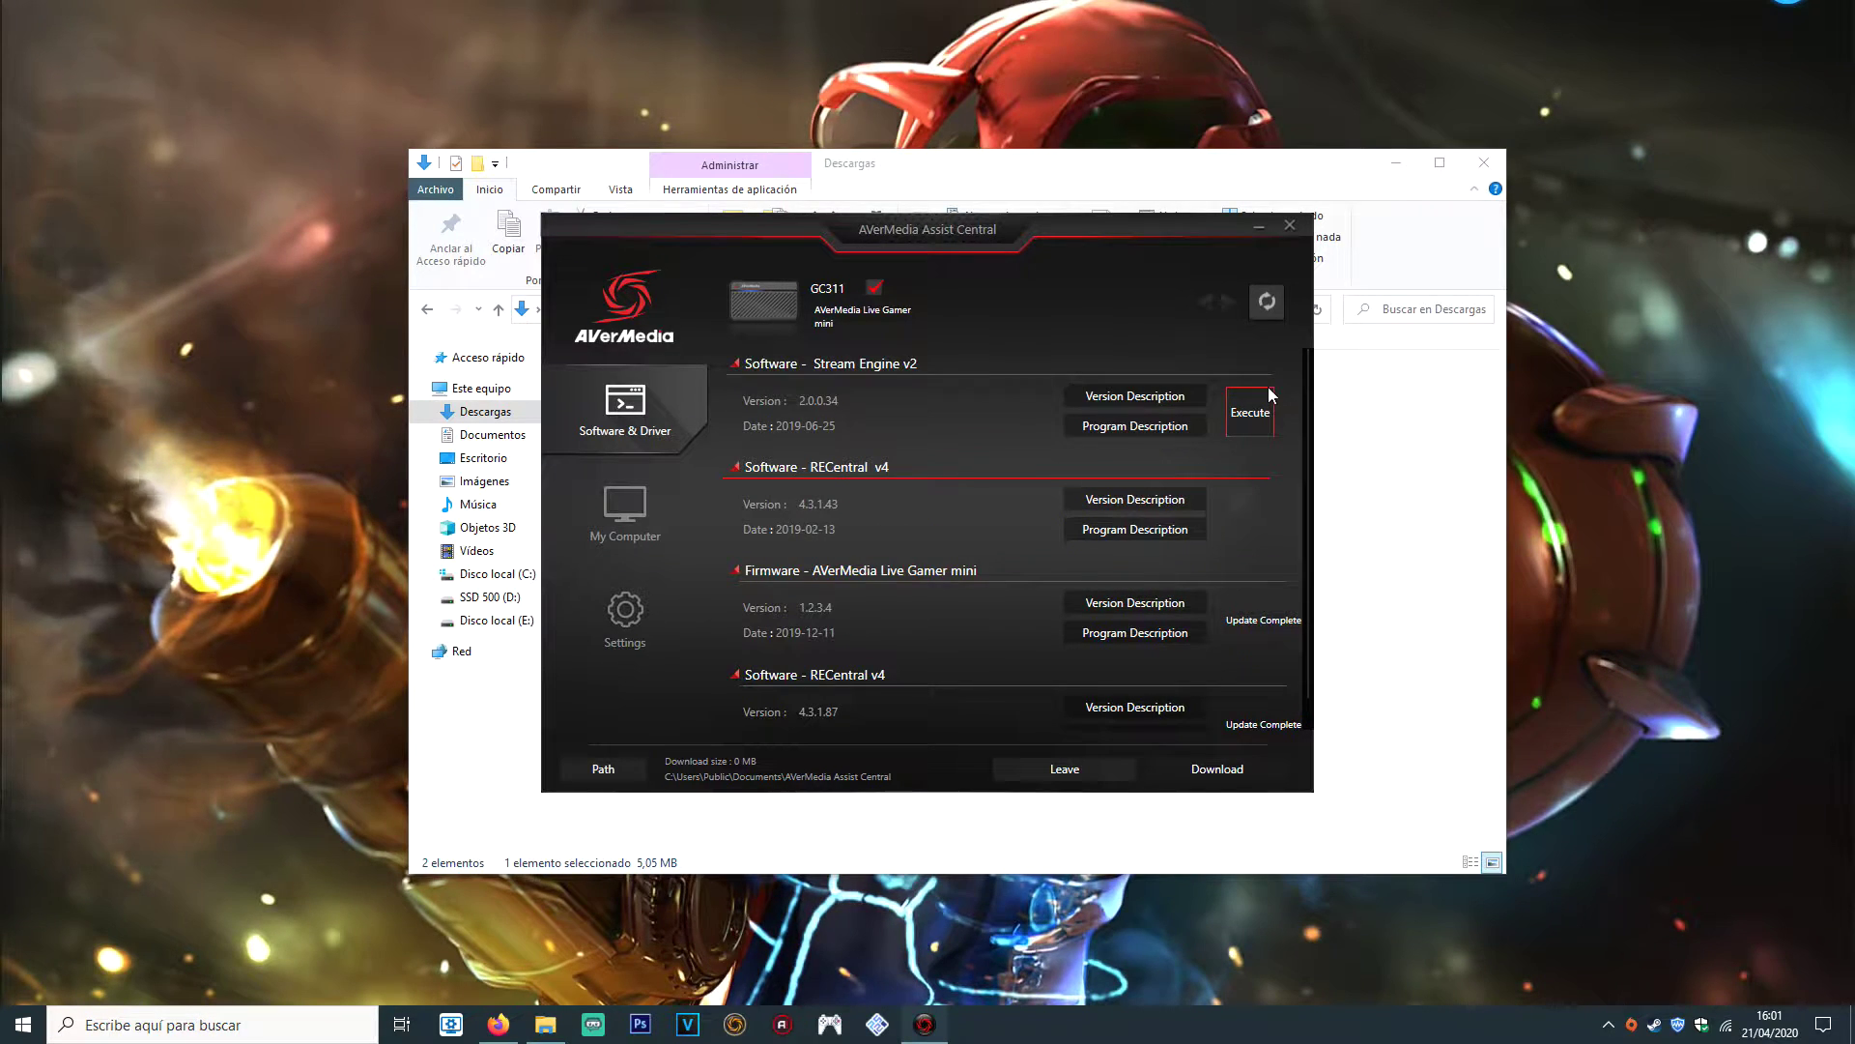
{"action": "scroll", "coordinate": [1257, 542], "scroll_direction": "down", "scroll_amount": 1}
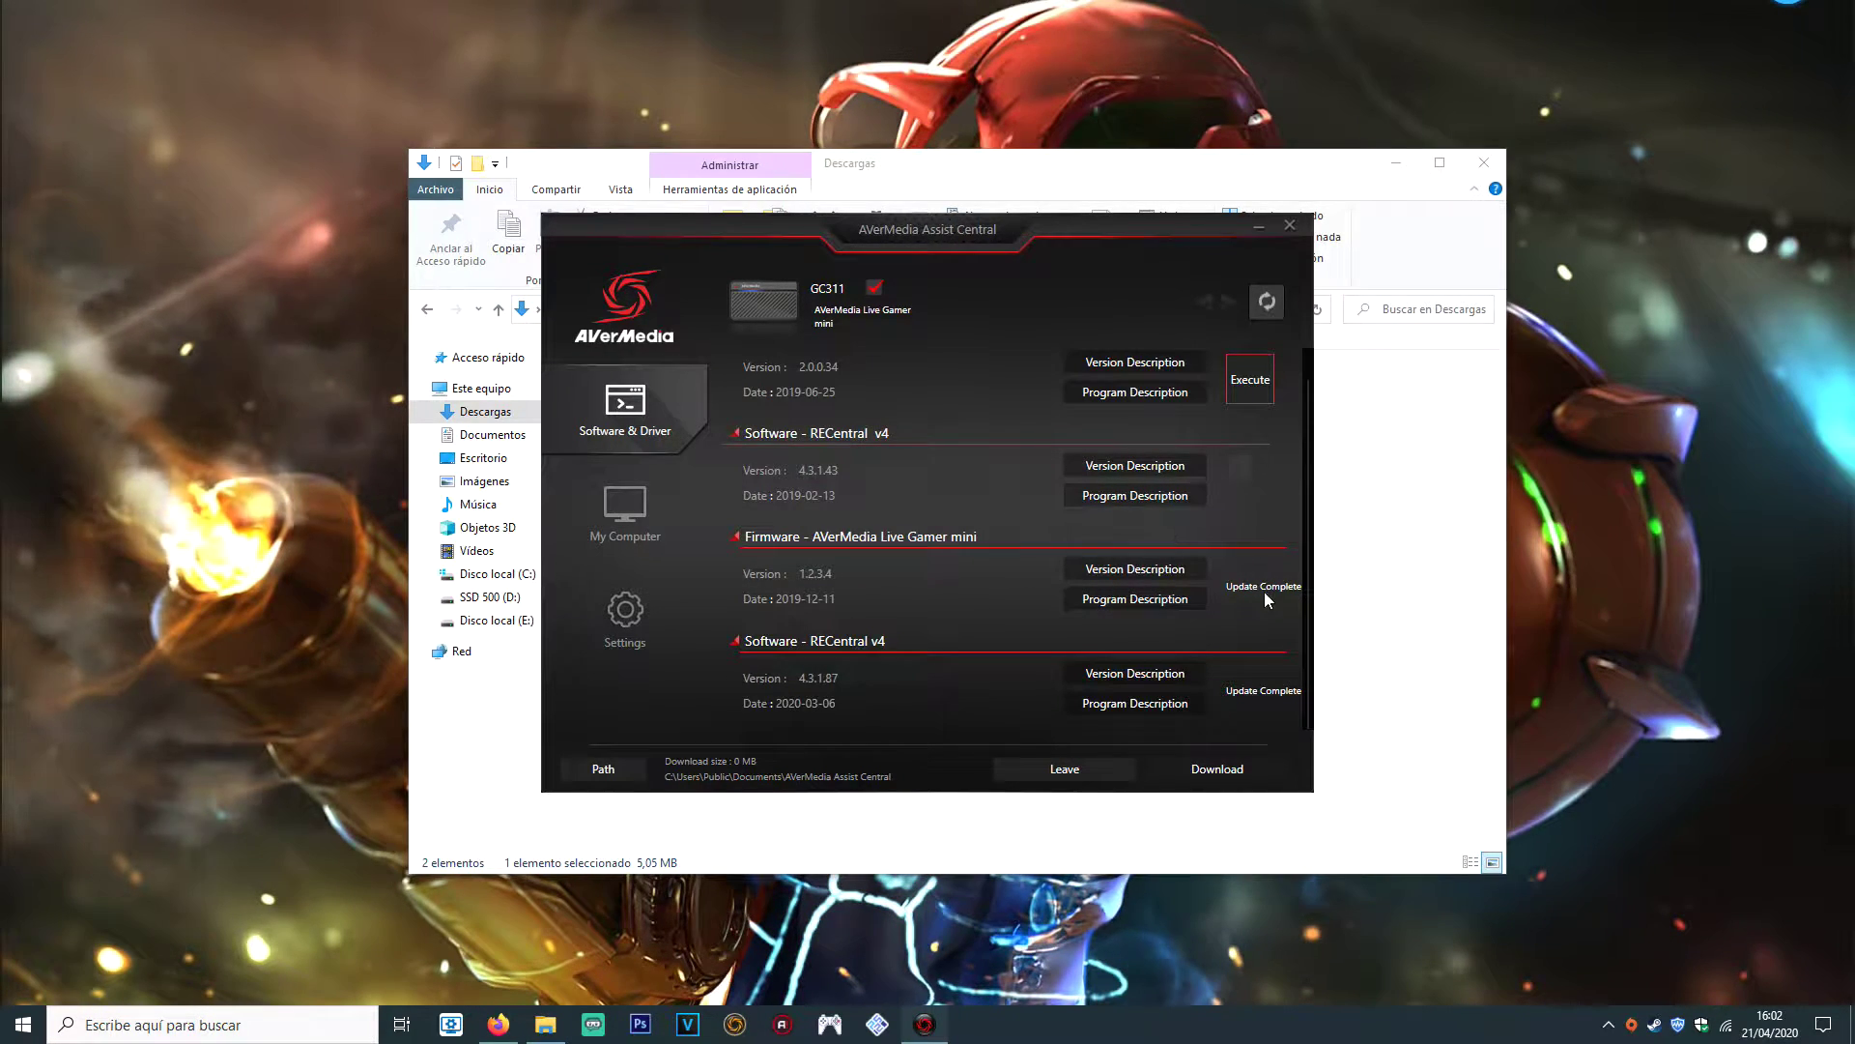
{"action": "scroll", "coordinate": [1254, 437], "scroll_direction": "up", "scroll_amount": 1}
{"action": "scroll", "coordinate": [1277, 535], "scroll_direction": "down", "scroll_amount": 1}
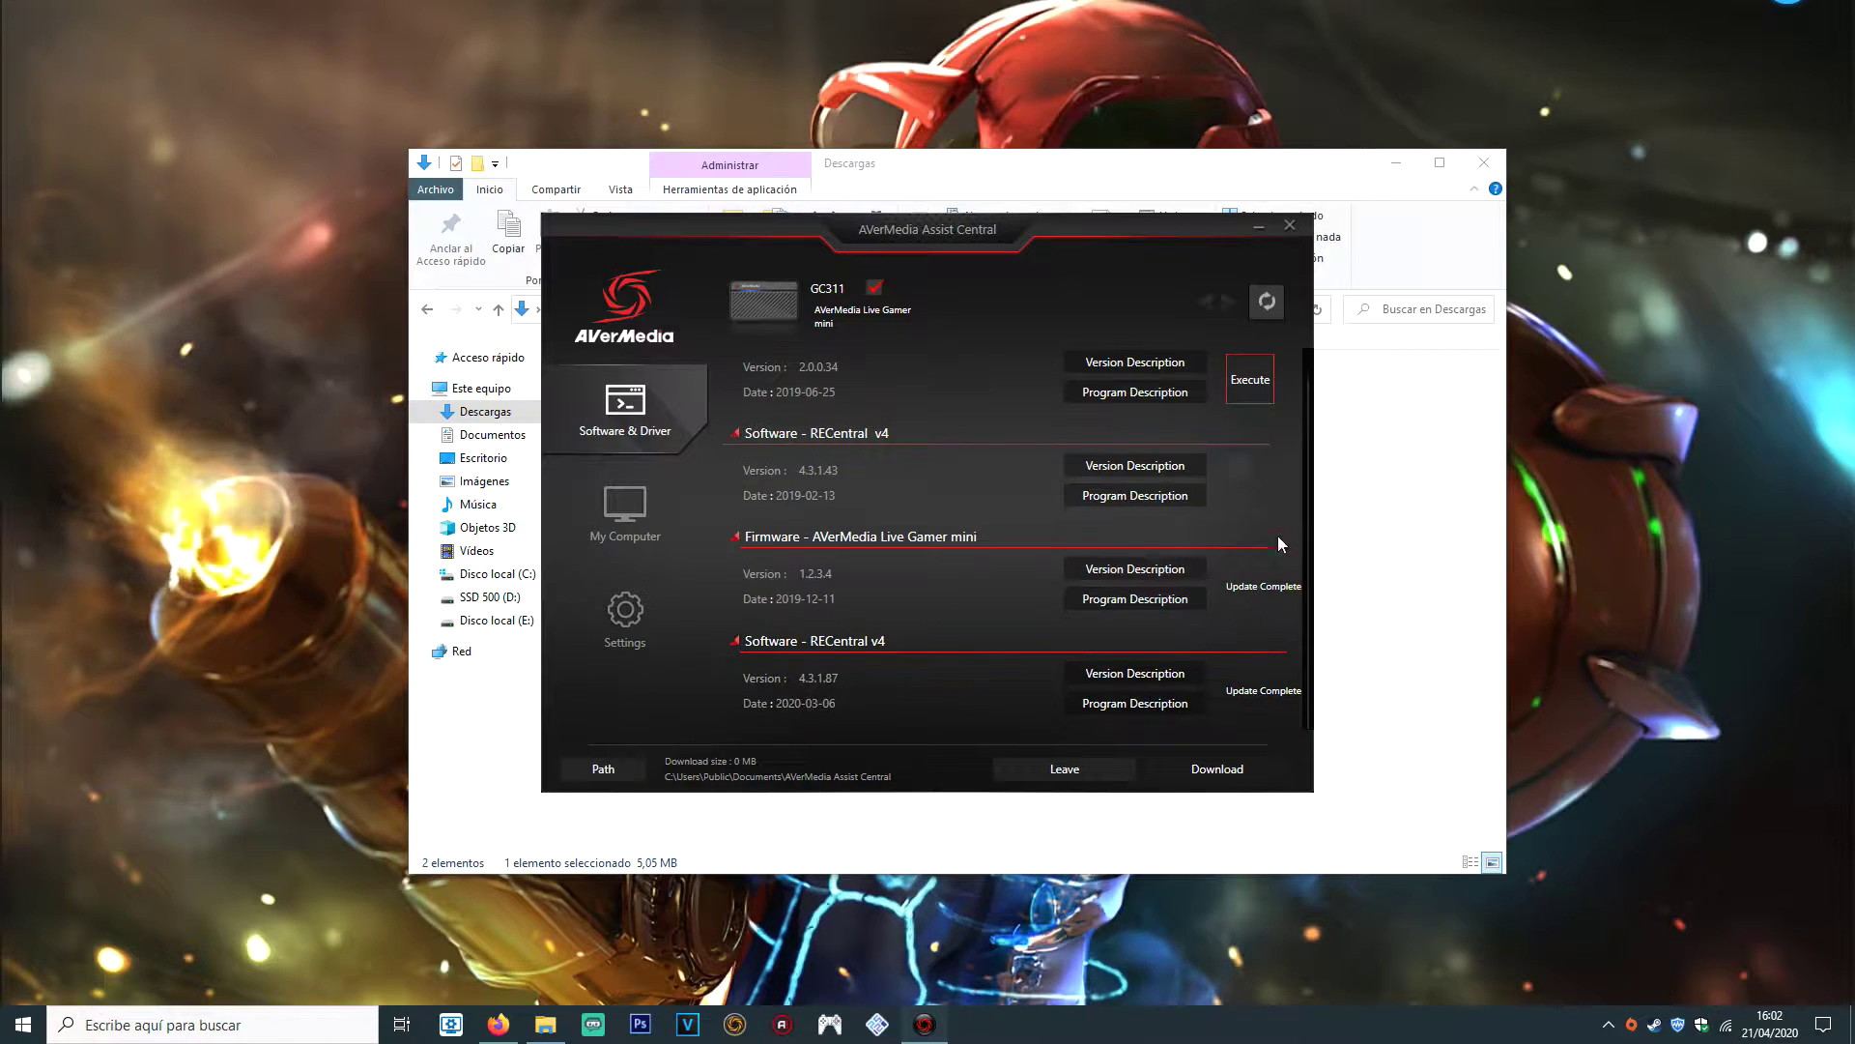
{"action": "left_click", "coordinate": [619, 507]}
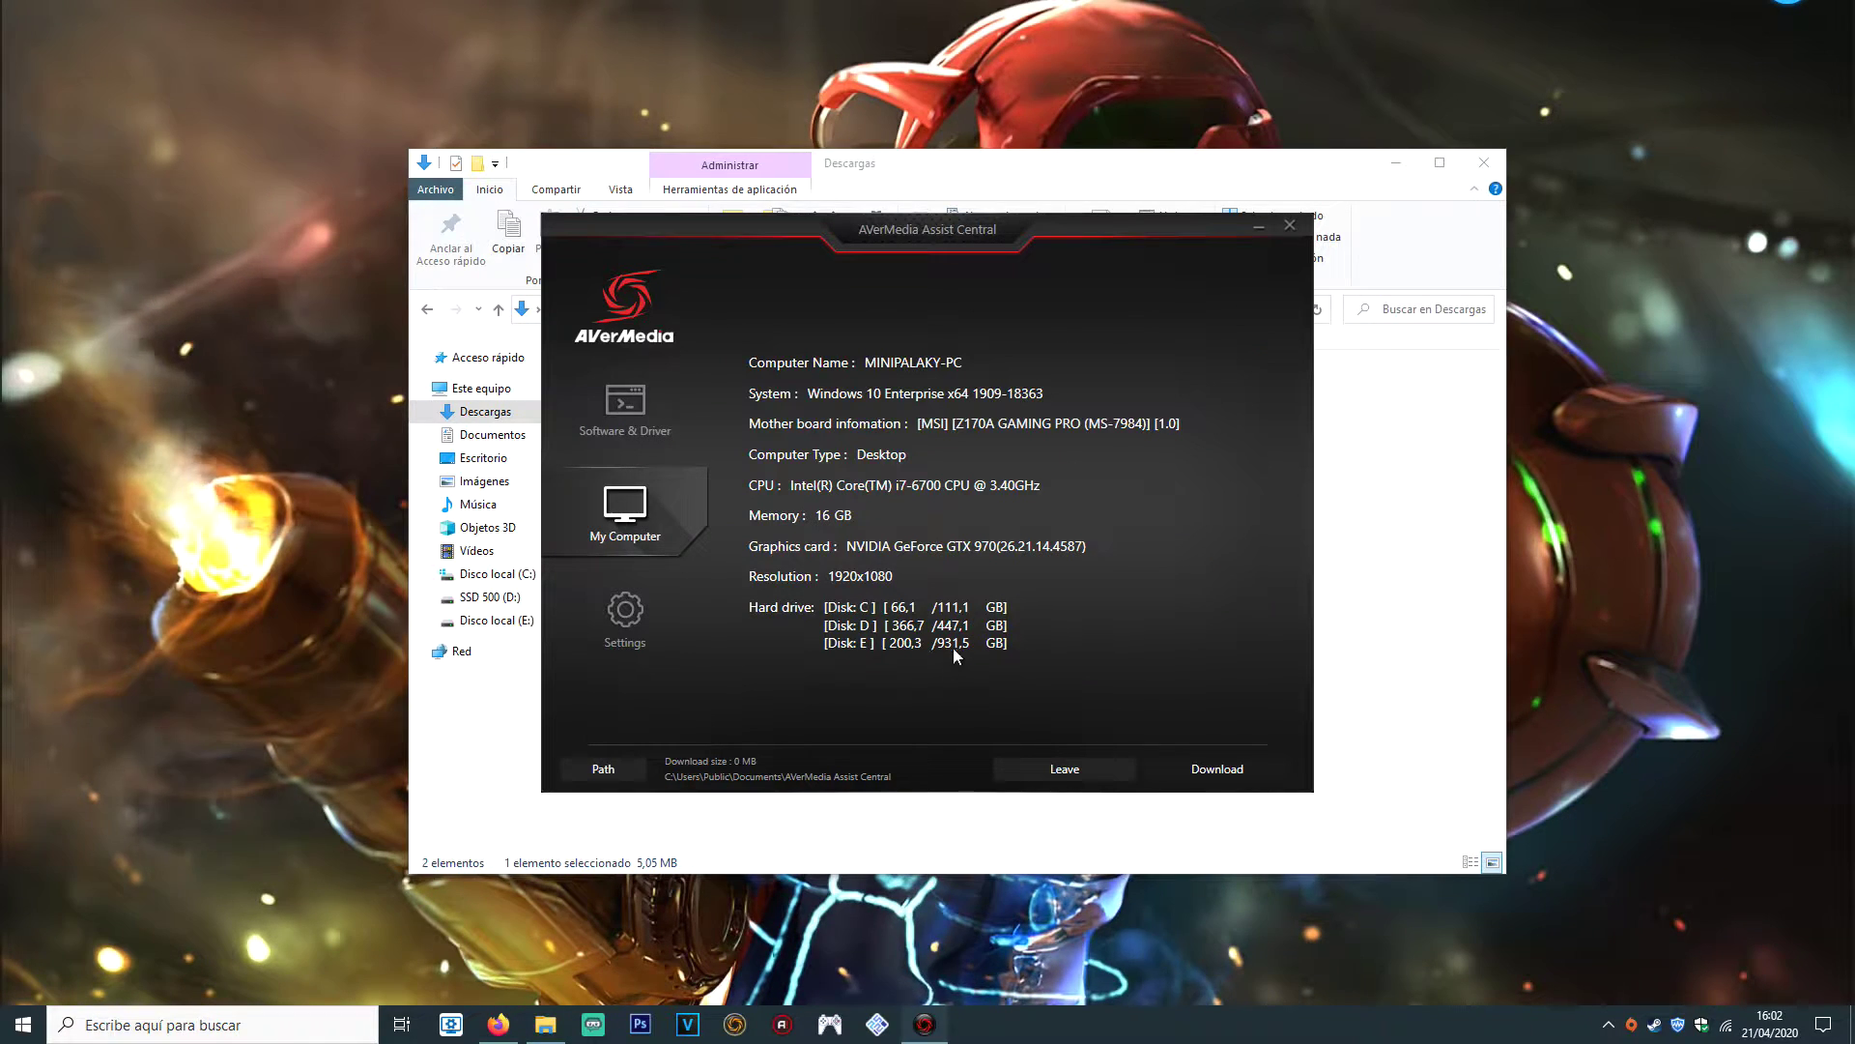
{"action": "left_click", "coordinate": [634, 402]}
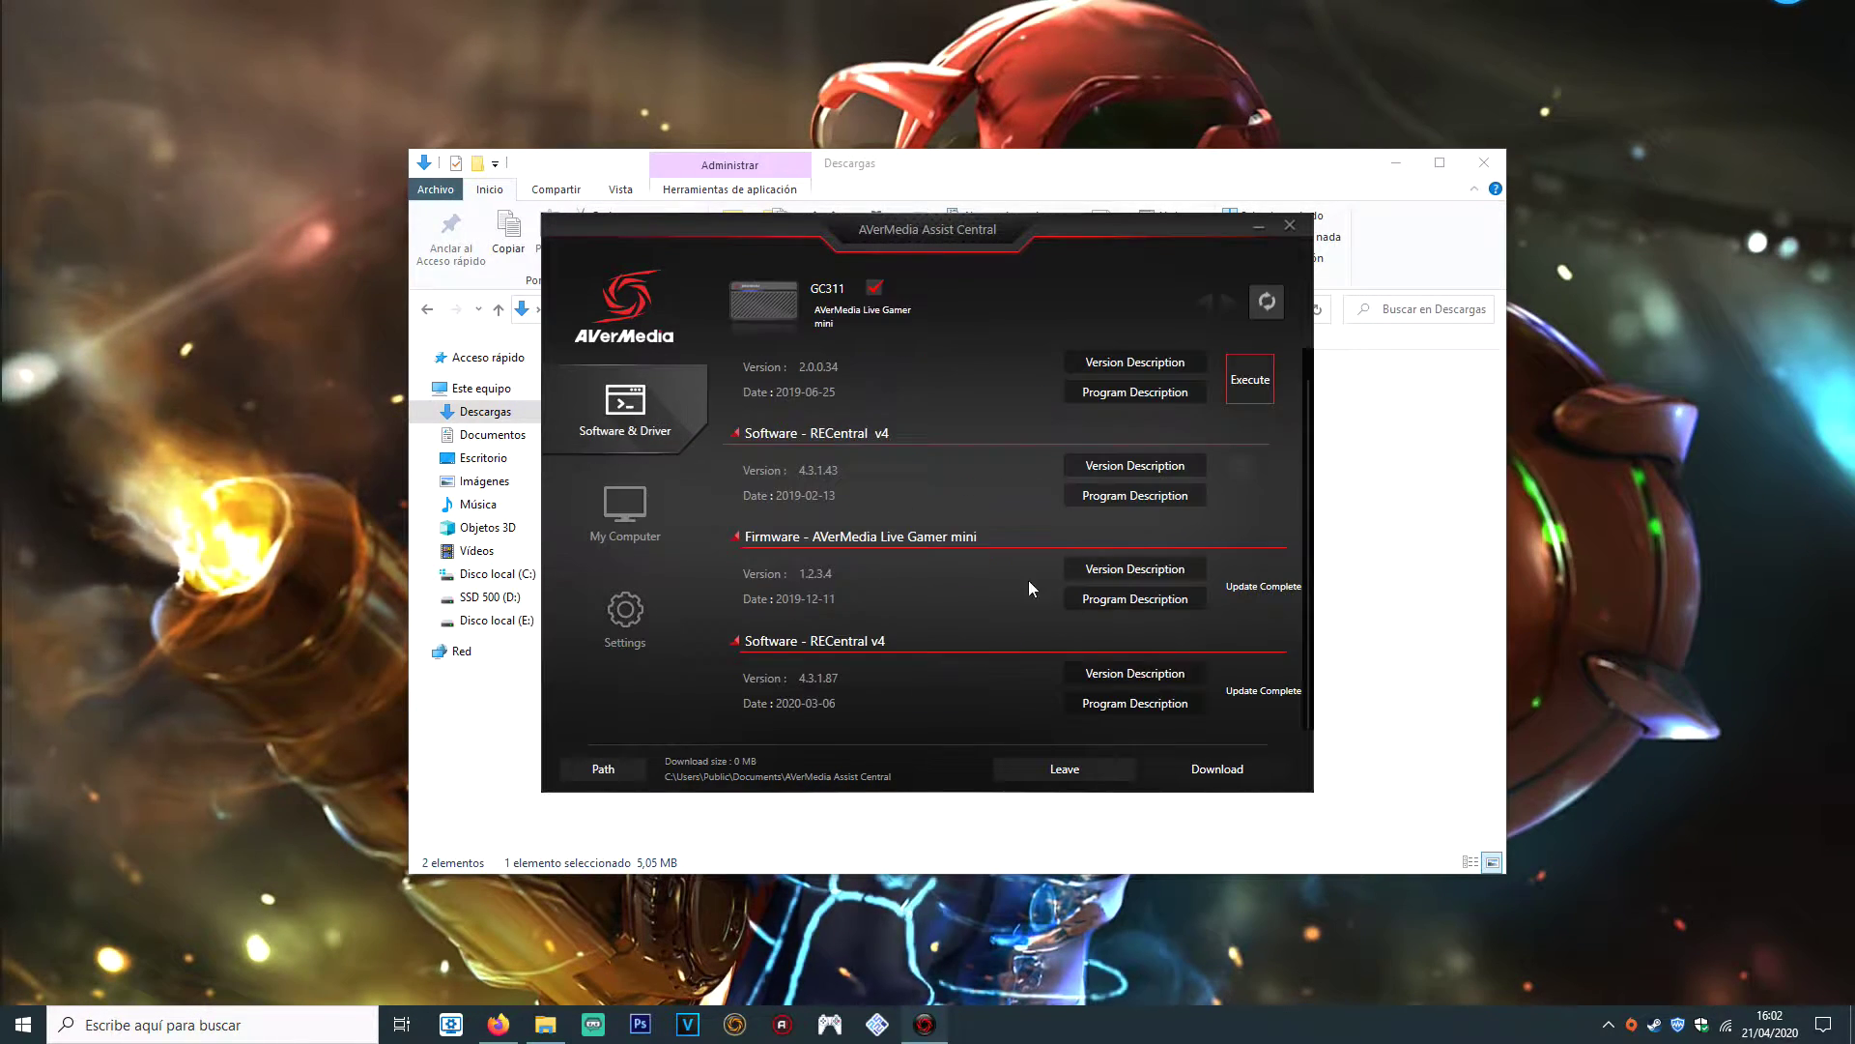
Close AVerMedia Assist Central and minimize the Descargas folder window
{"action": "left_click", "coordinate": [1295, 228]}
{"action": "left_click", "coordinate": [844, 543]}
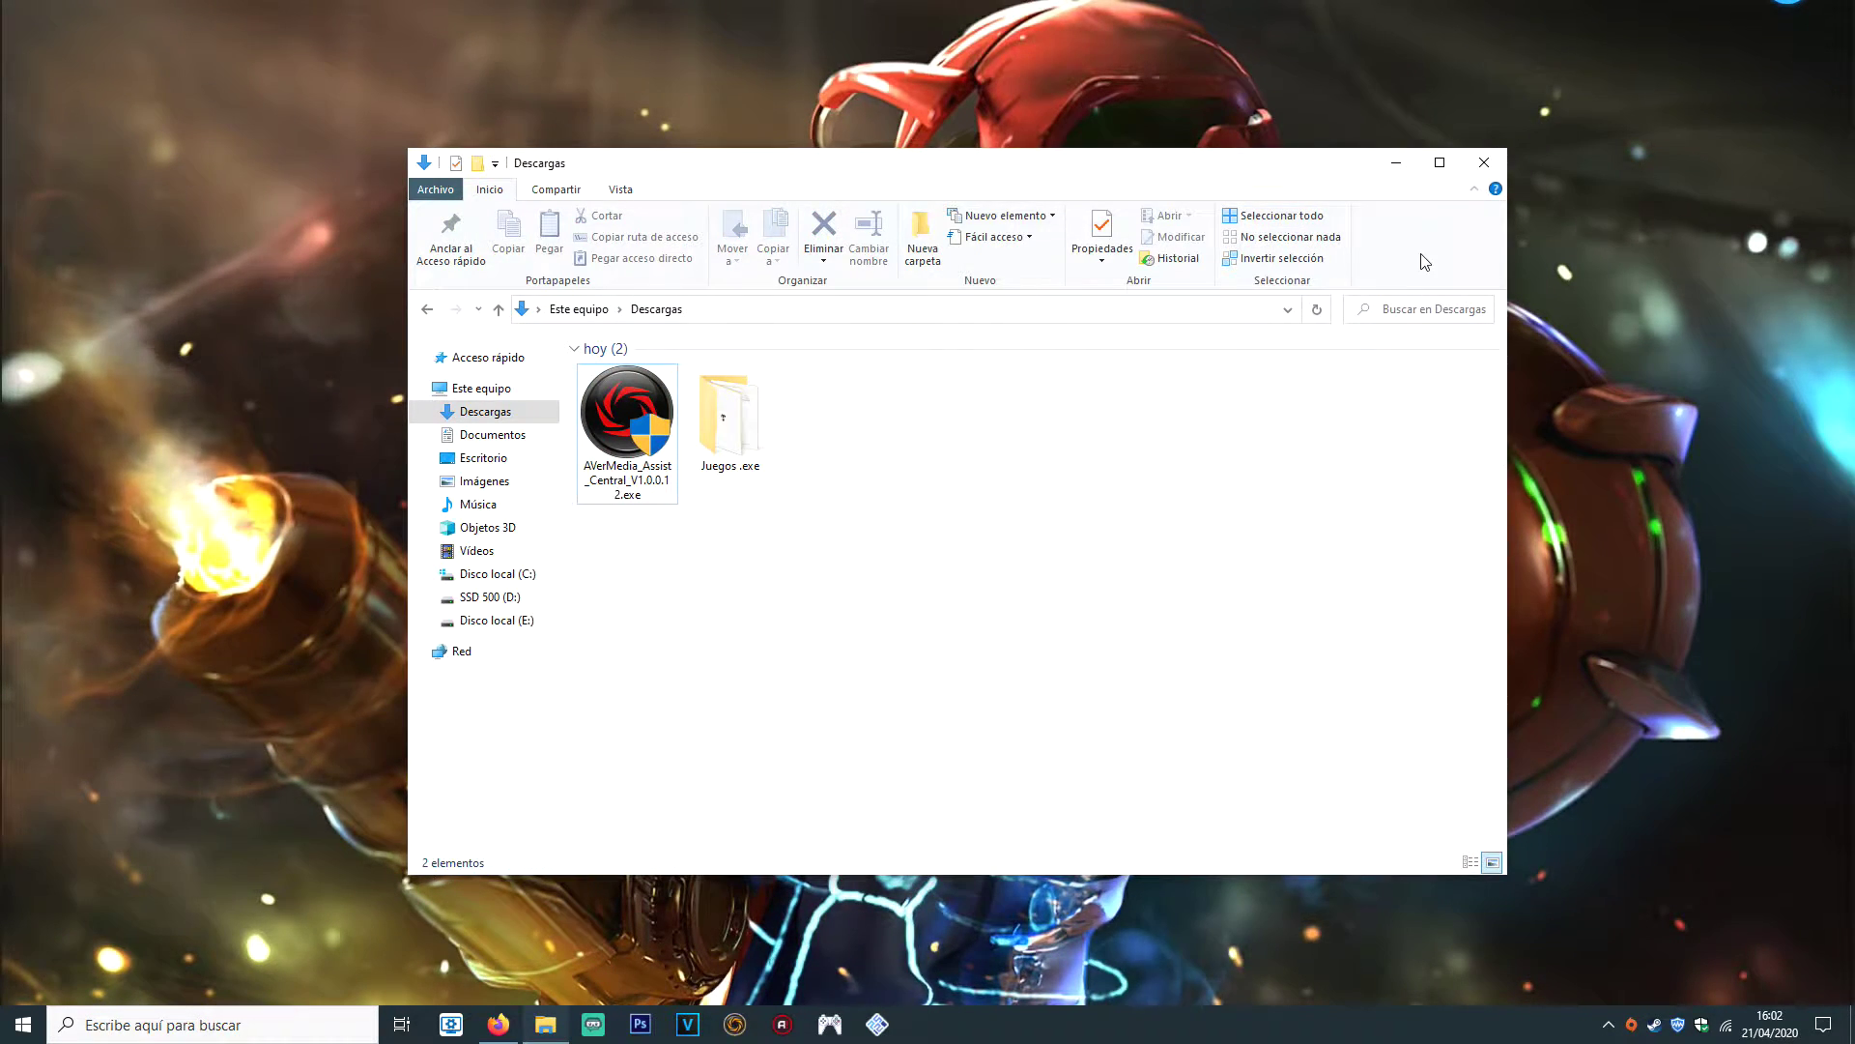
{"action": "left_click", "coordinate": [1399, 164]}
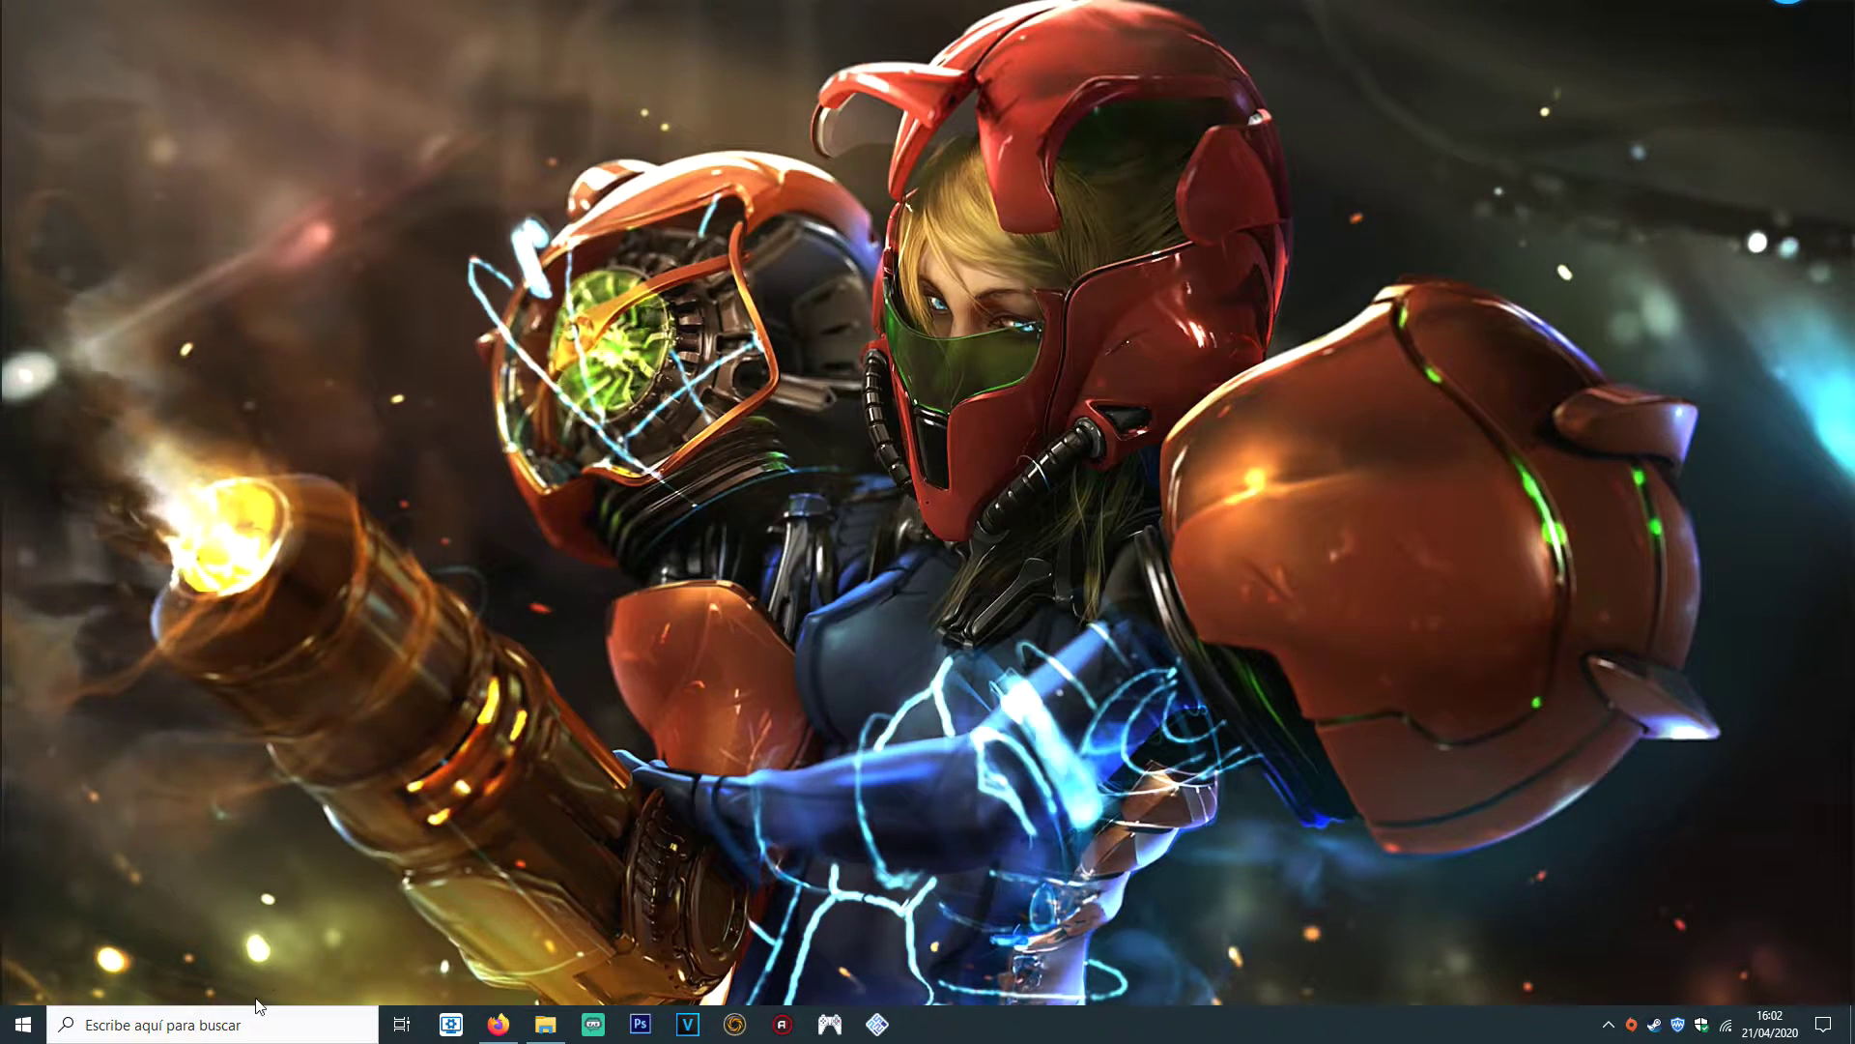
Search Windows for "obs", launch OBS Studio (64bit) and move its window toward the middle of the desktop
{"action": "left_click", "coordinate": [262, 1025]}
{"action": "type", "text": "o"}
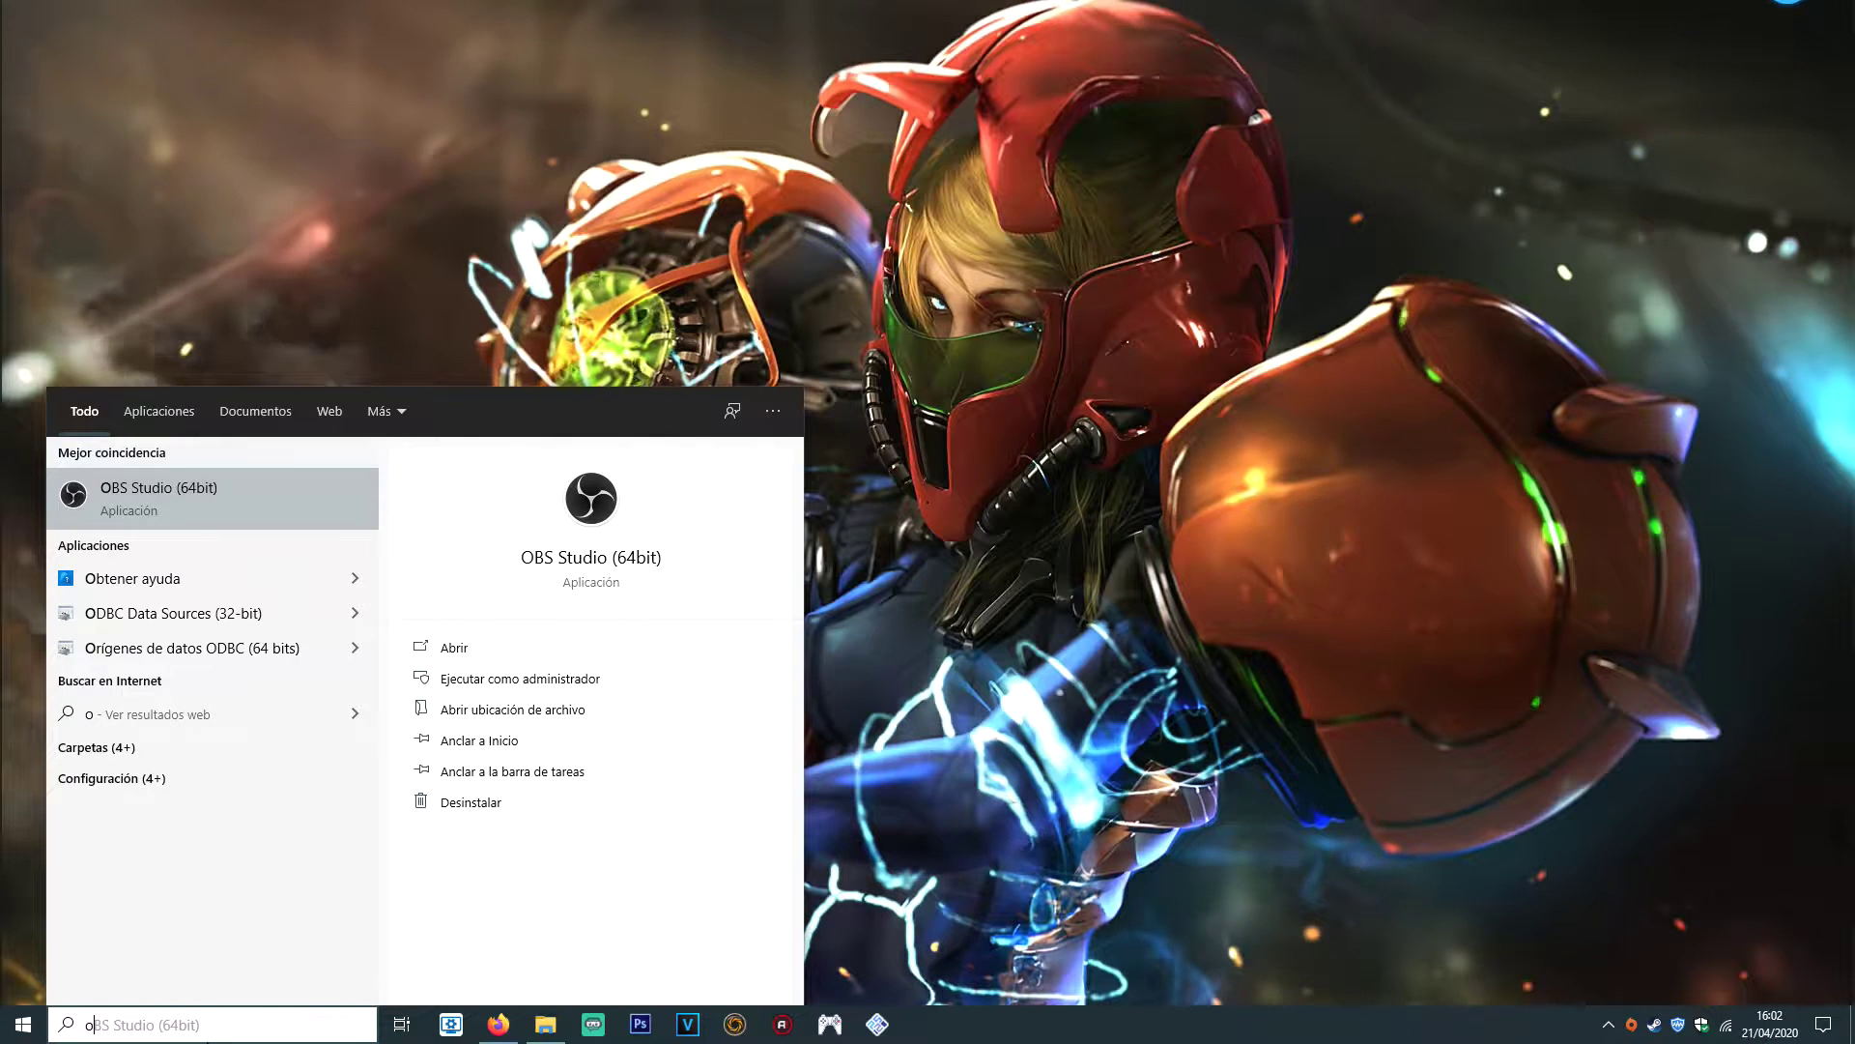
{"action": "type", "text": "bs"}
{"action": "key", "text": "Return"}
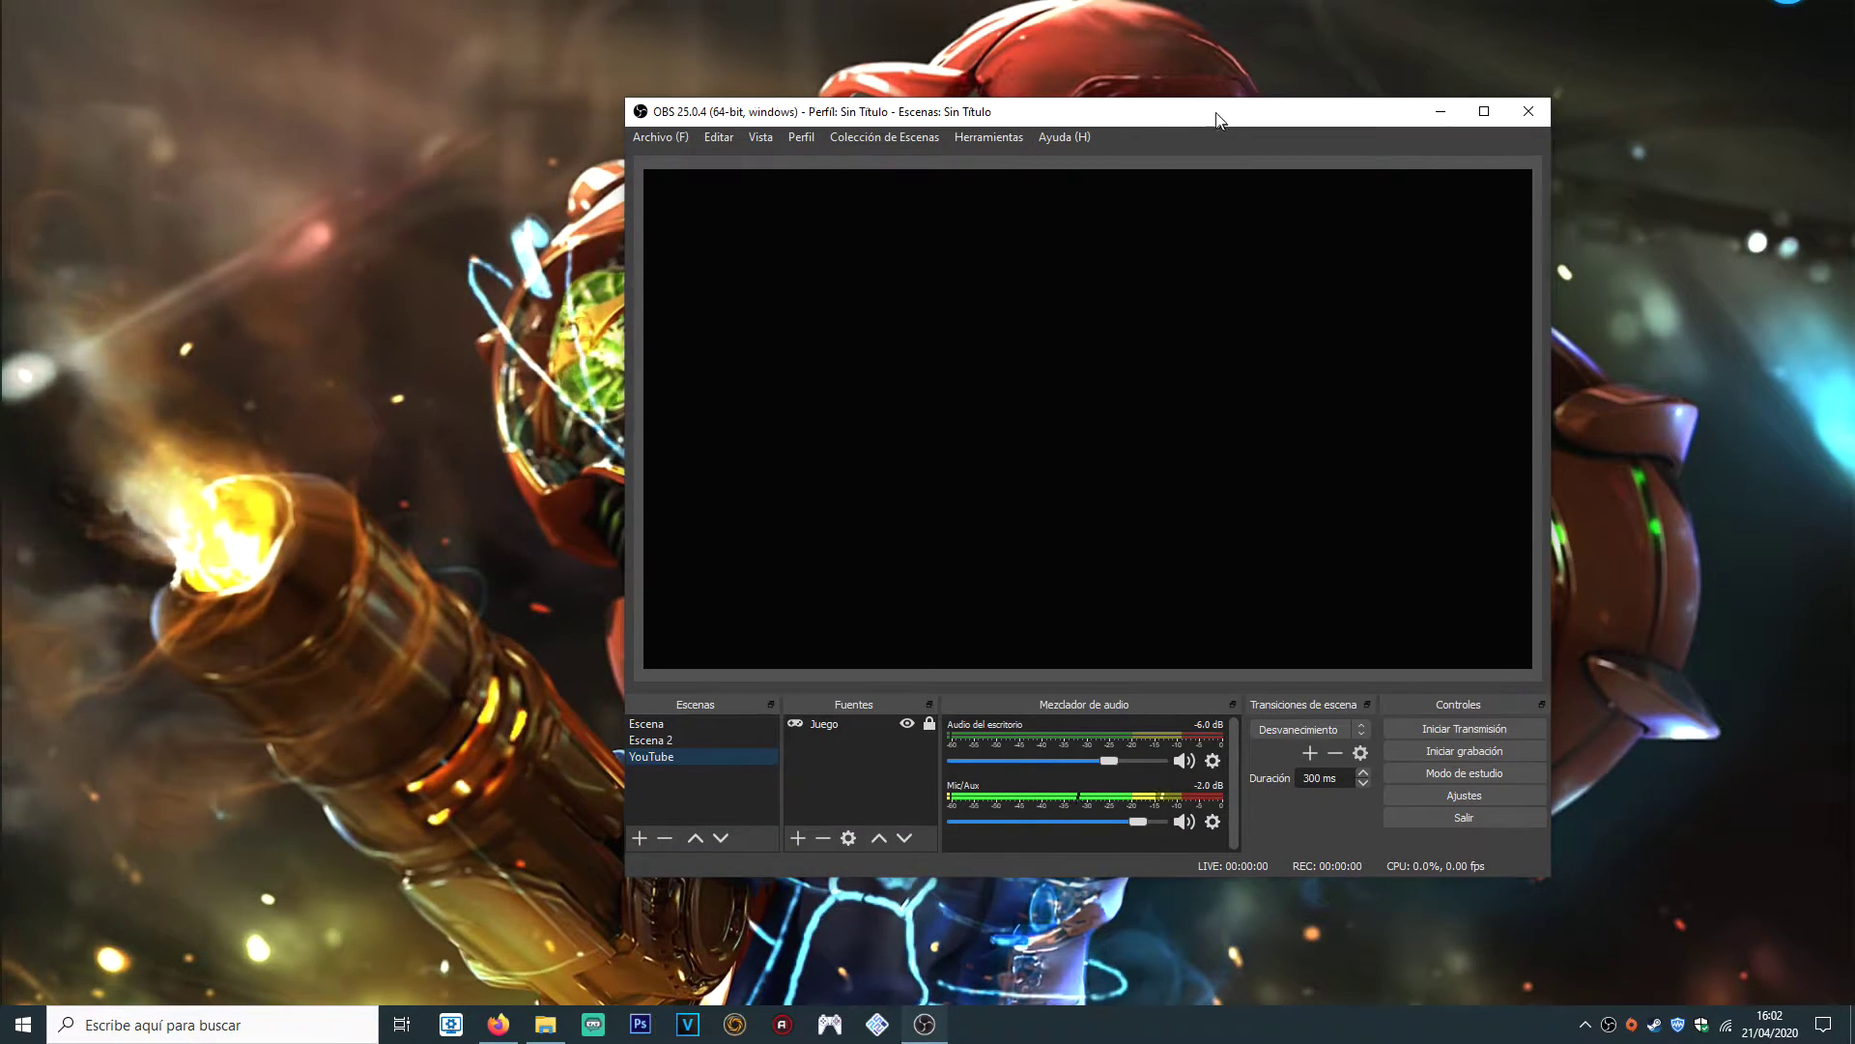
{"action": "left_click_drag", "start_coordinate": [1223, 119], "coordinate": [1043, 127]}
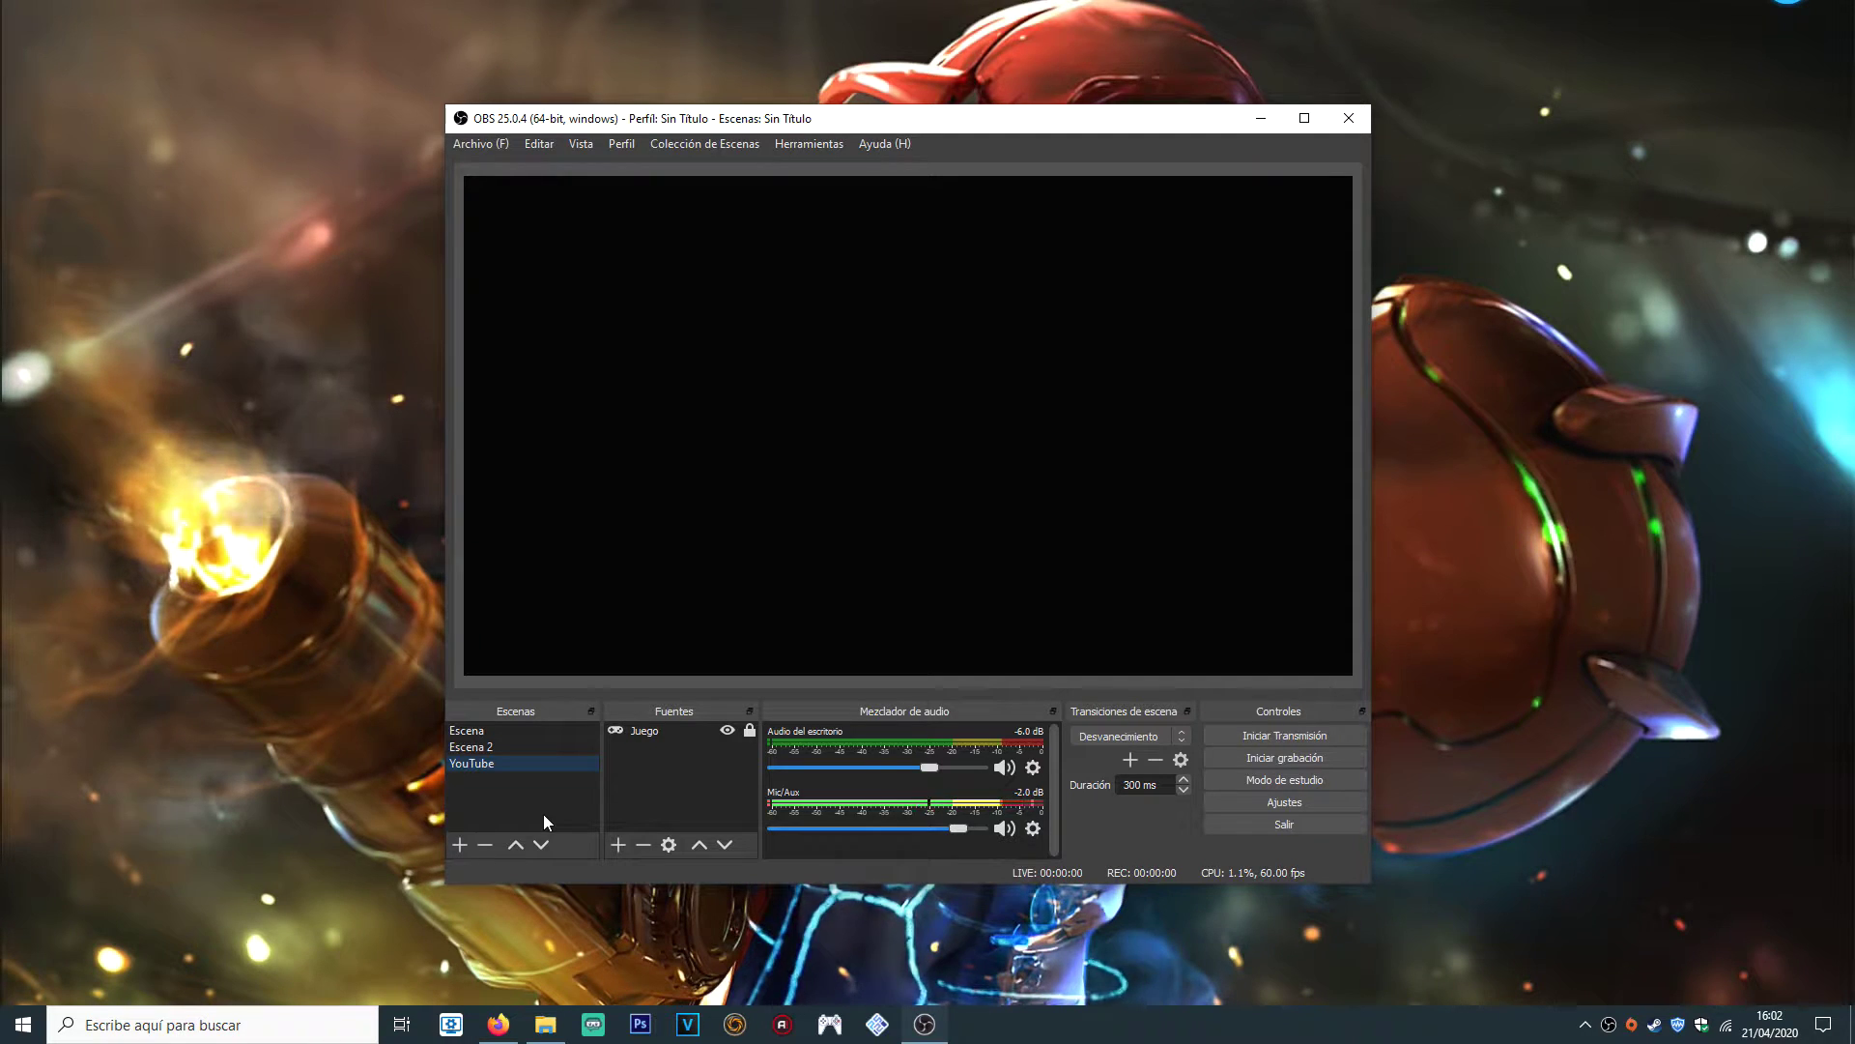
Add a new scene named "Nintendo Switch"
{"action": "left_click", "coordinate": [458, 845]}
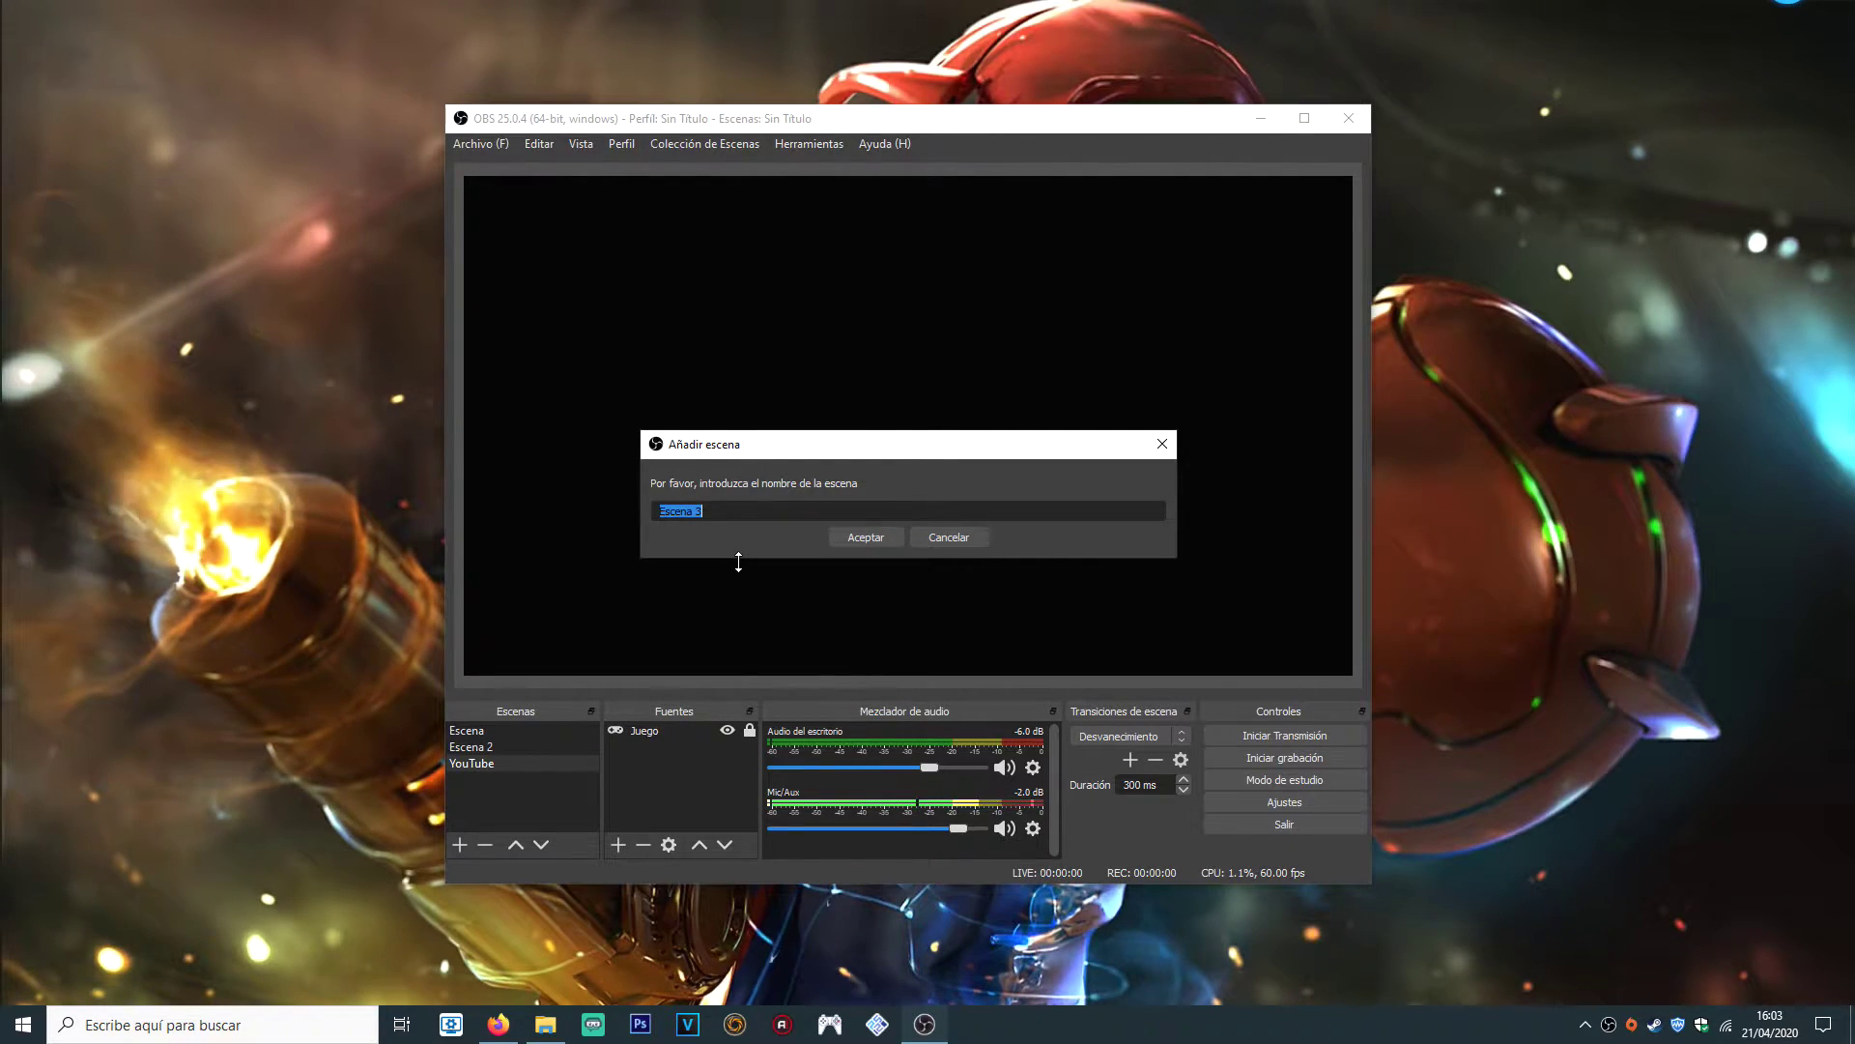
{"action": "type", "text": "N"}
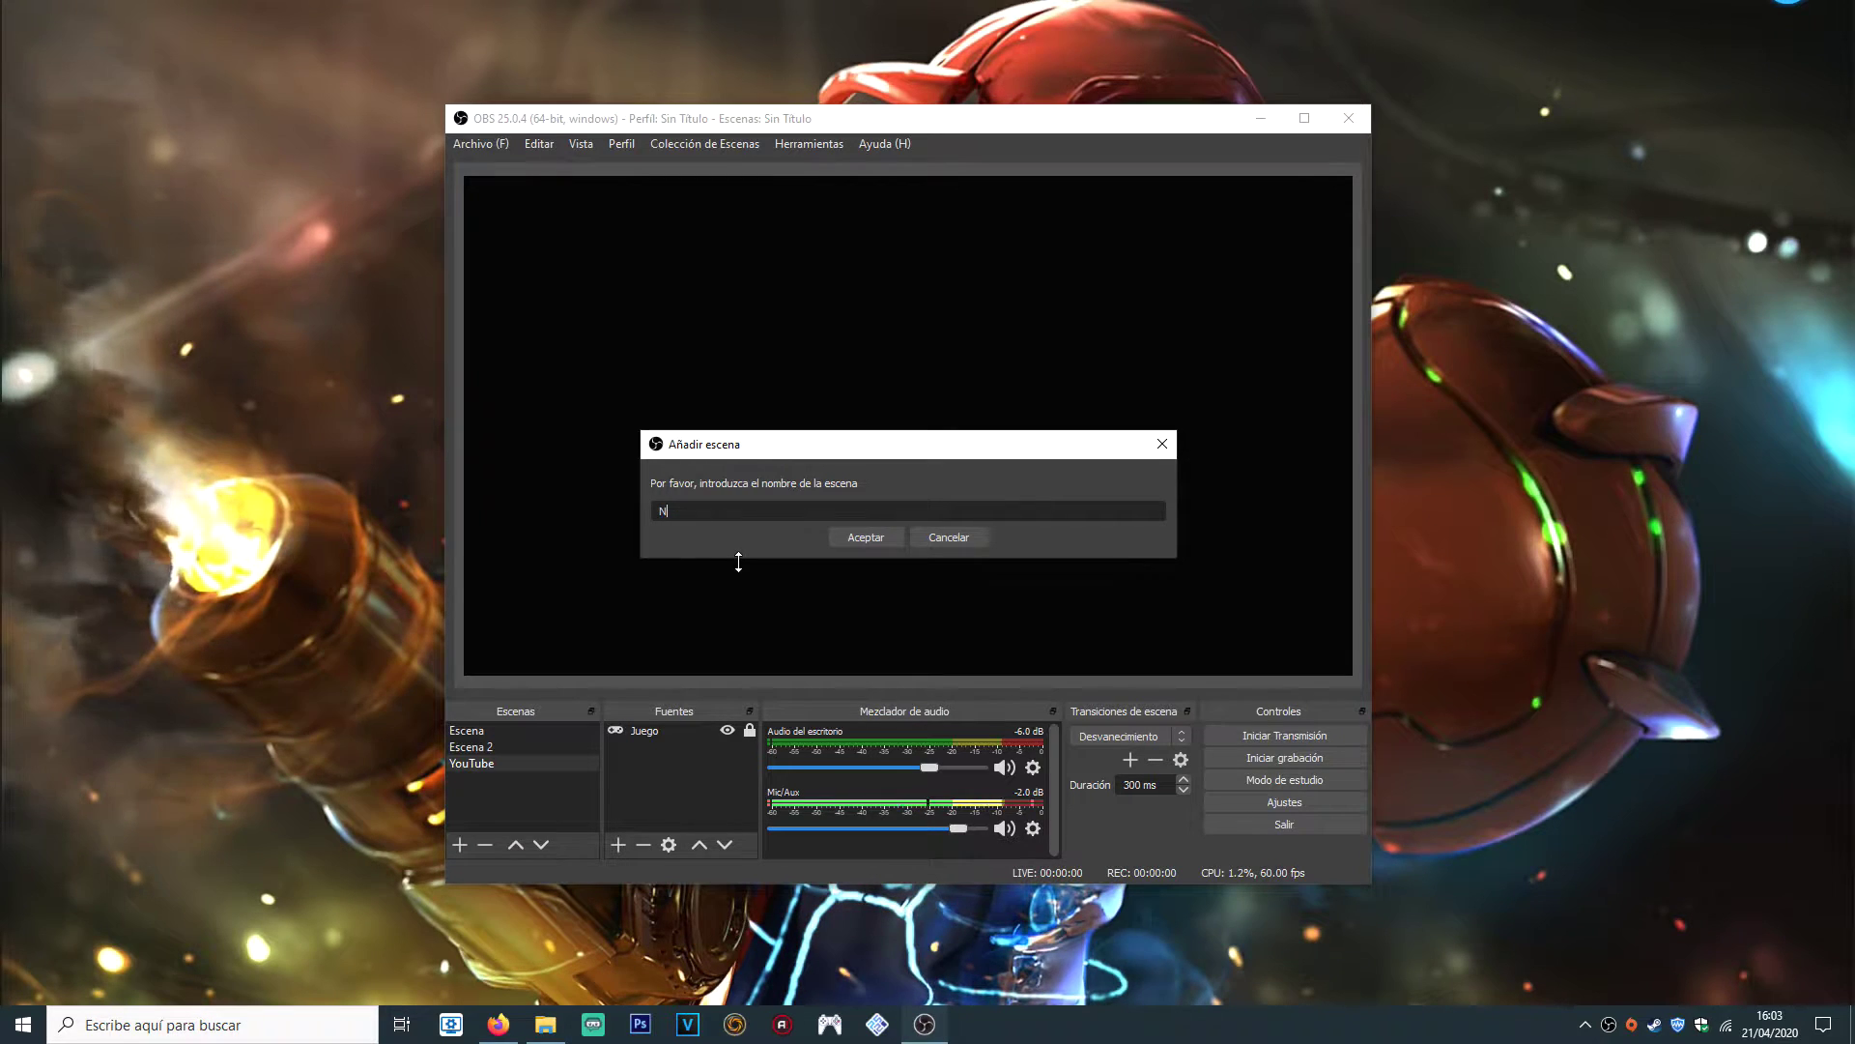
{"action": "type", "text": "intendop S"}
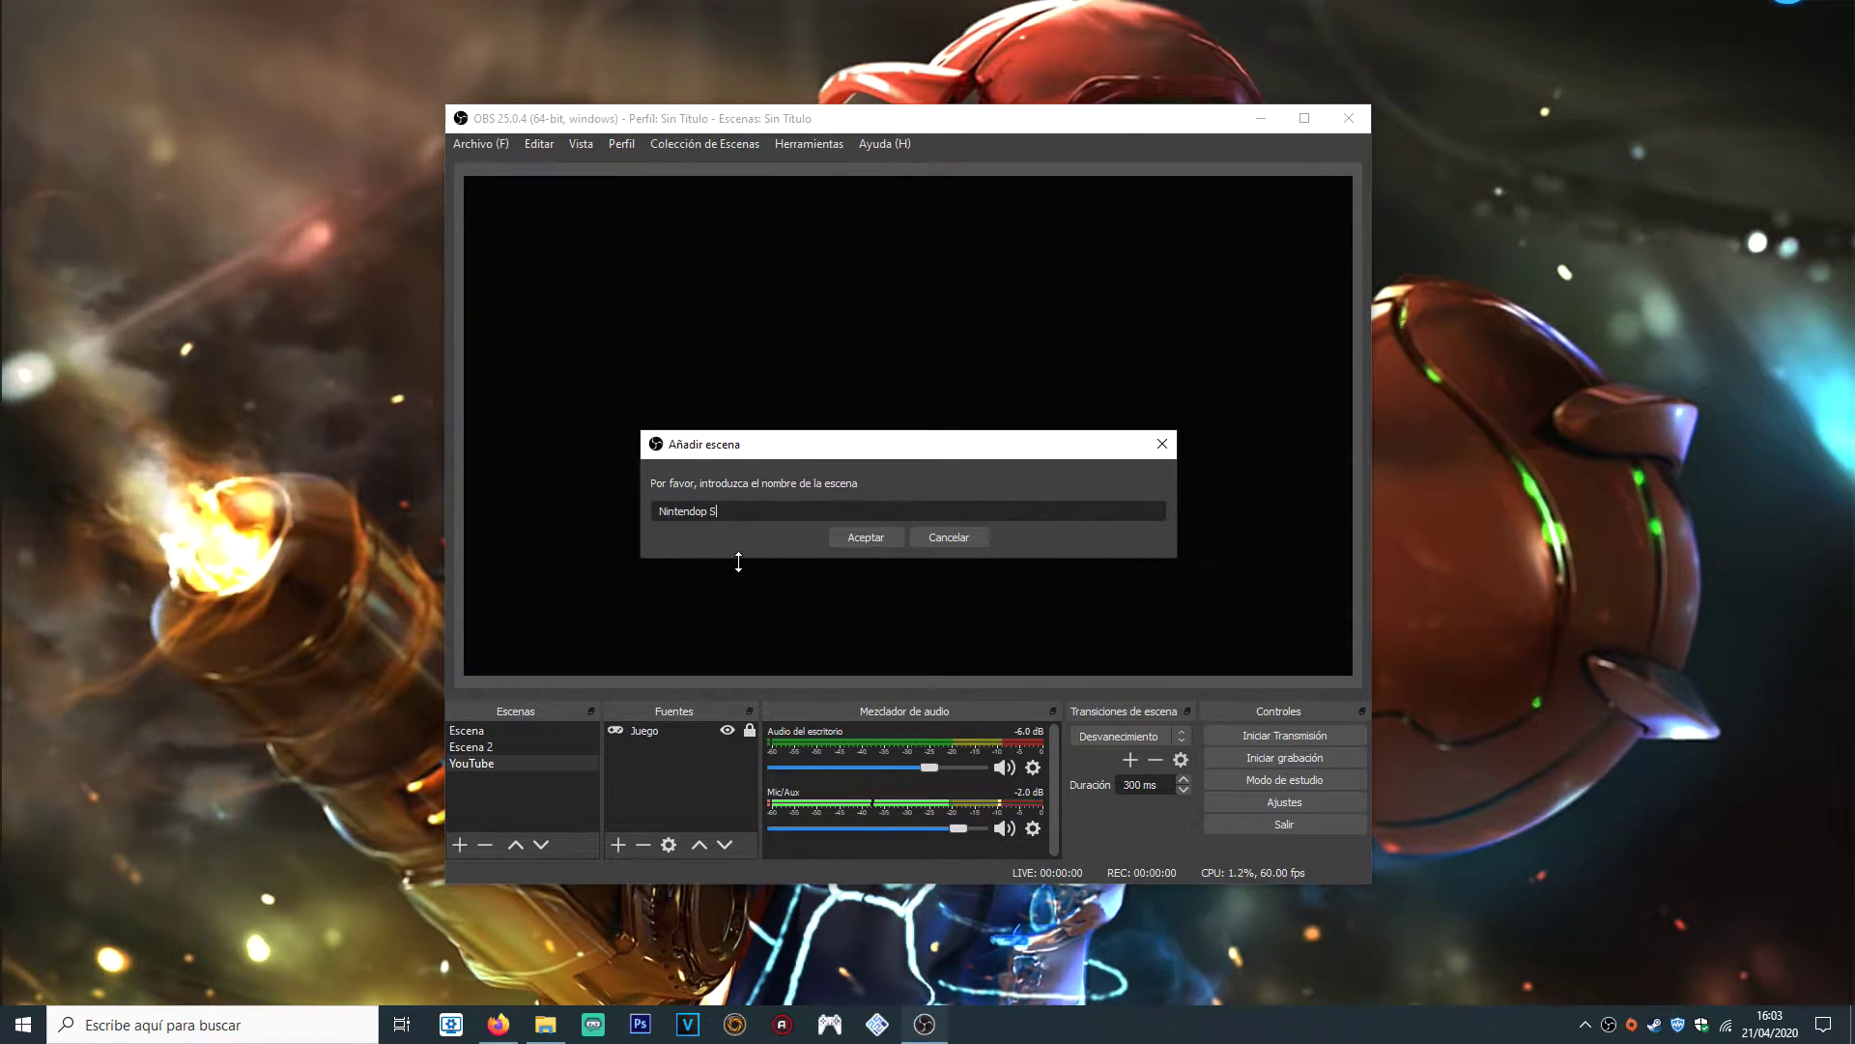
{"action": "type", "text": "witch"}
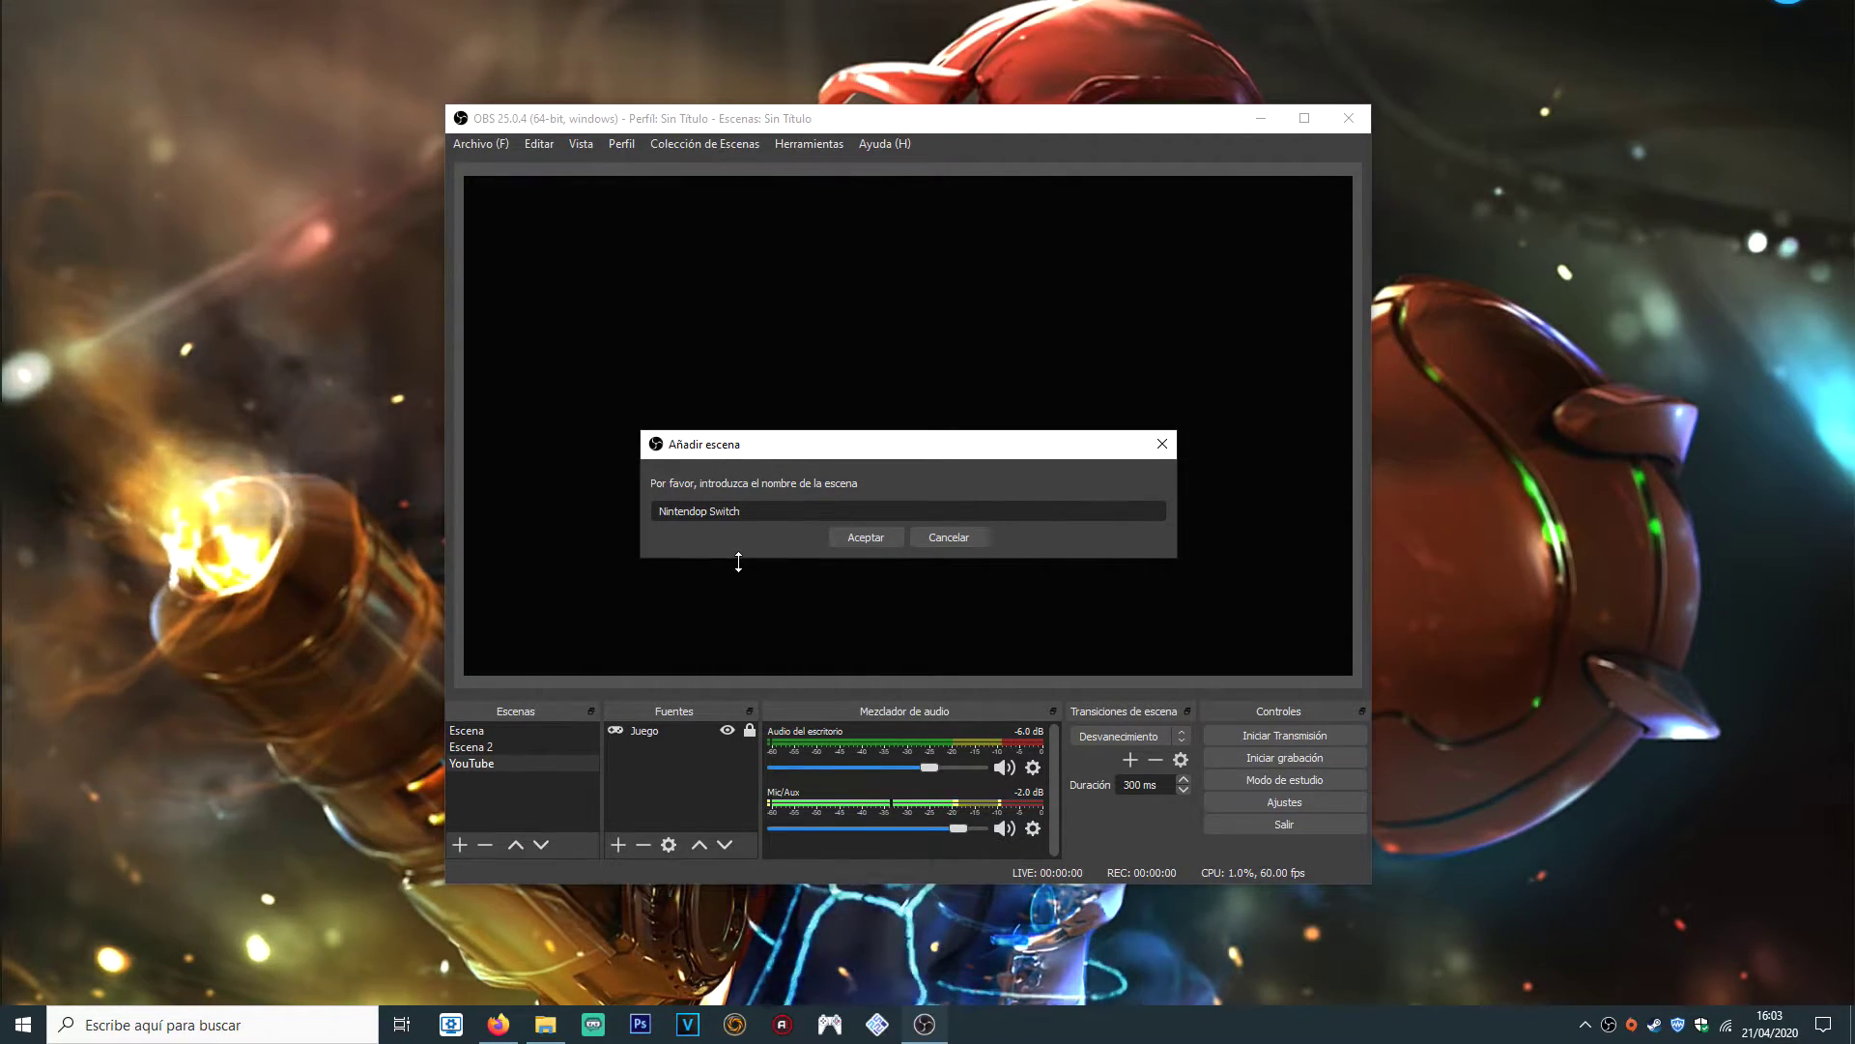
{"action": "left_click", "coordinate": [710, 510]}
{"action": "key", "text": "BackSpace"}
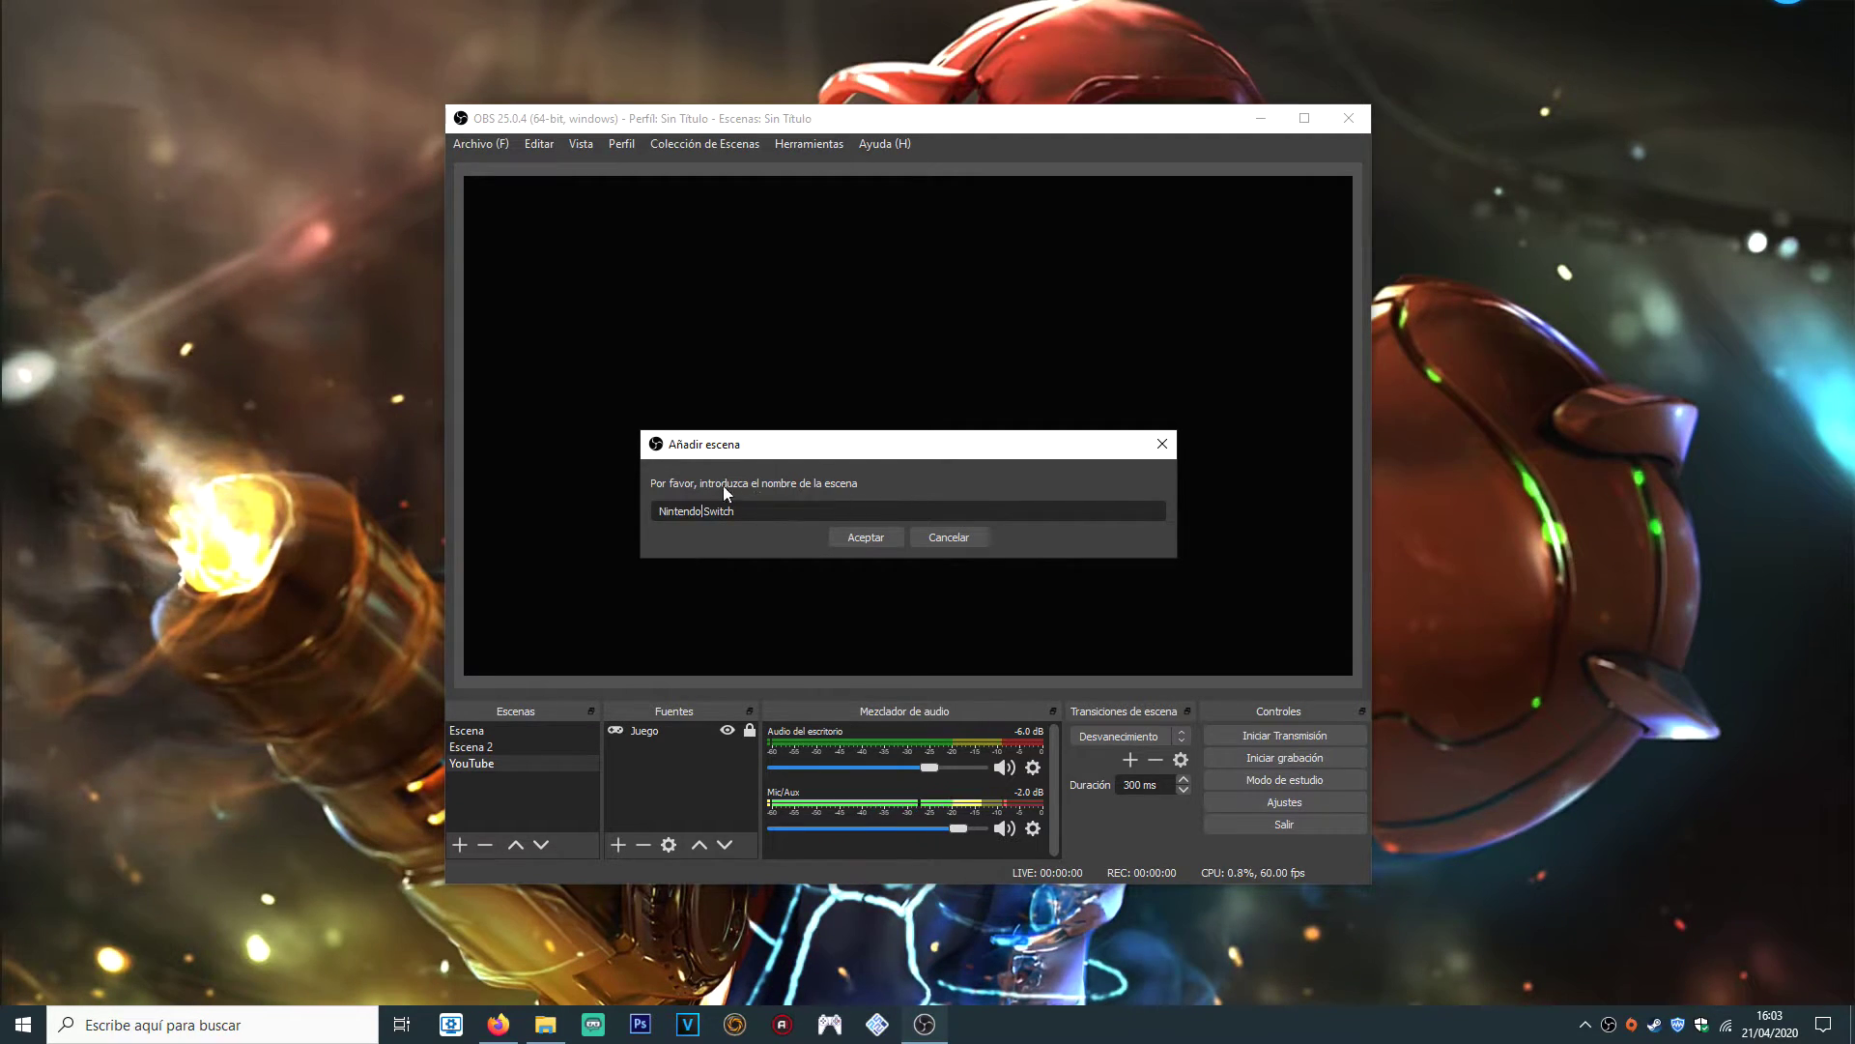
{"action": "left_click", "coordinate": [863, 539]}
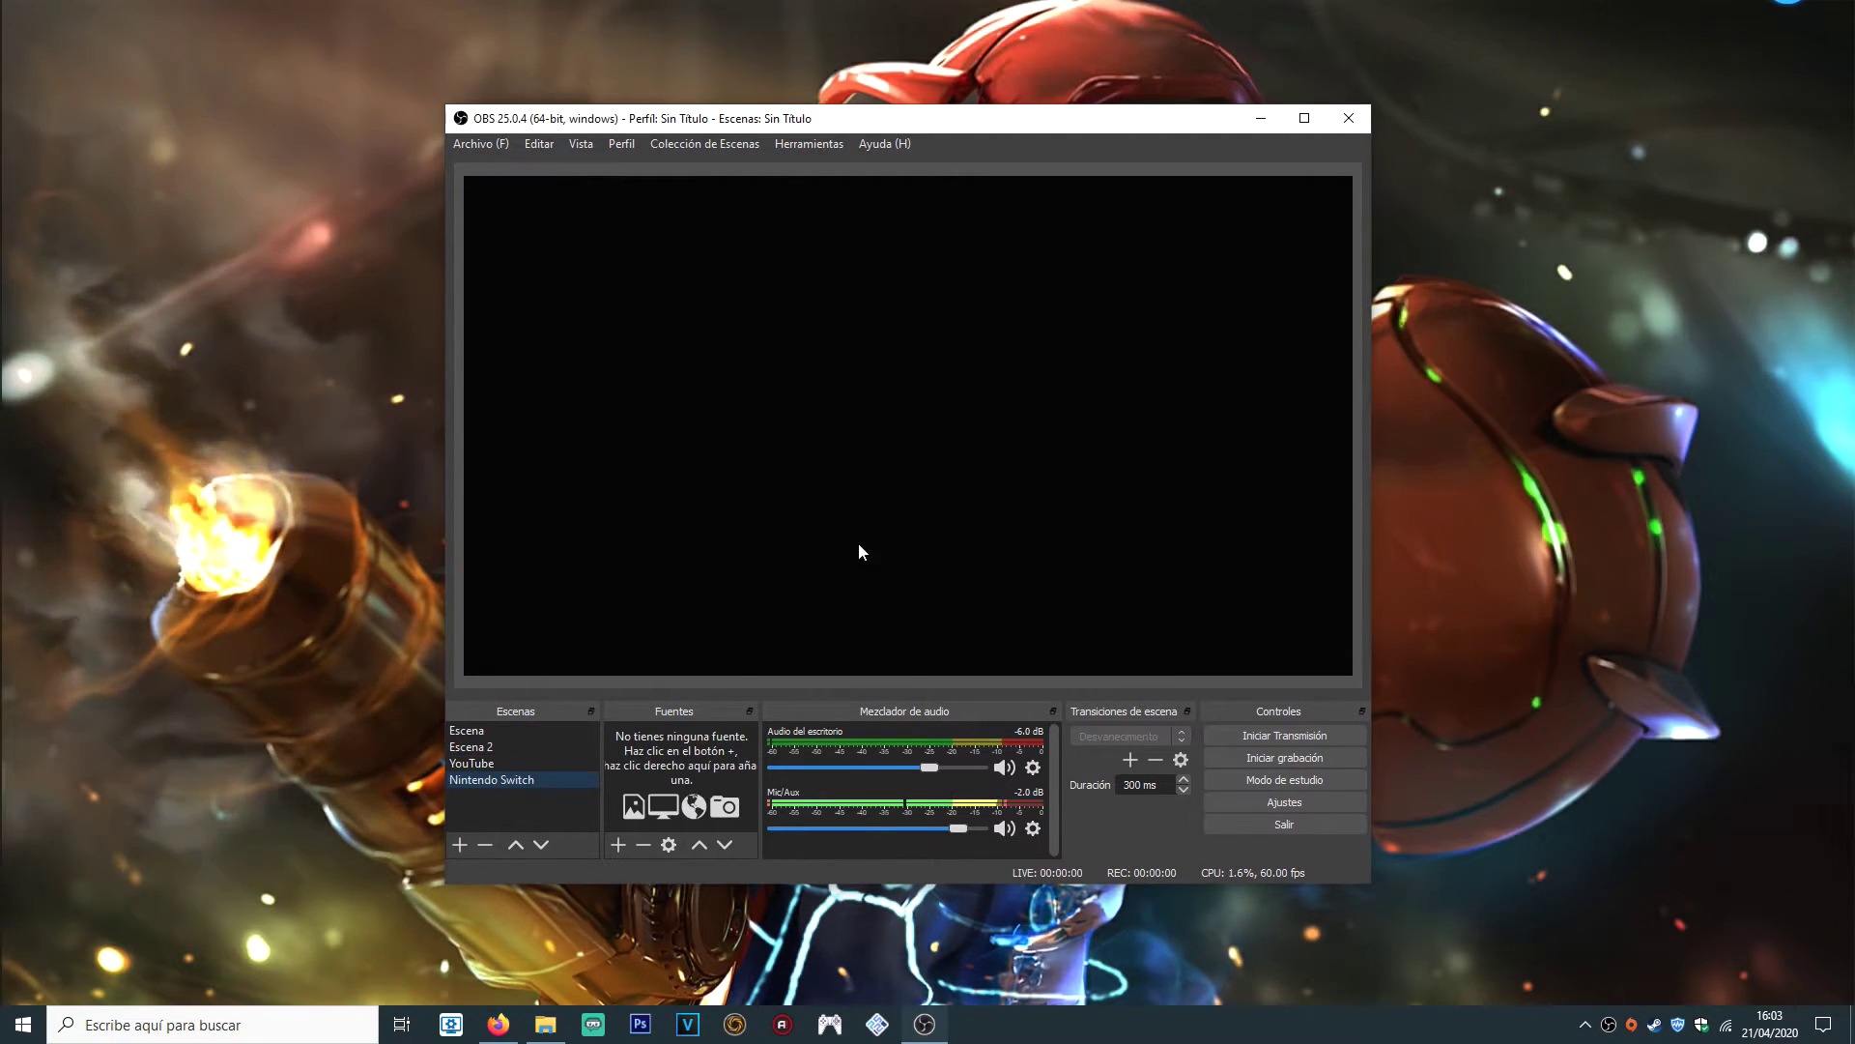
{"action": "left_click", "coordinate": [669, 754]}
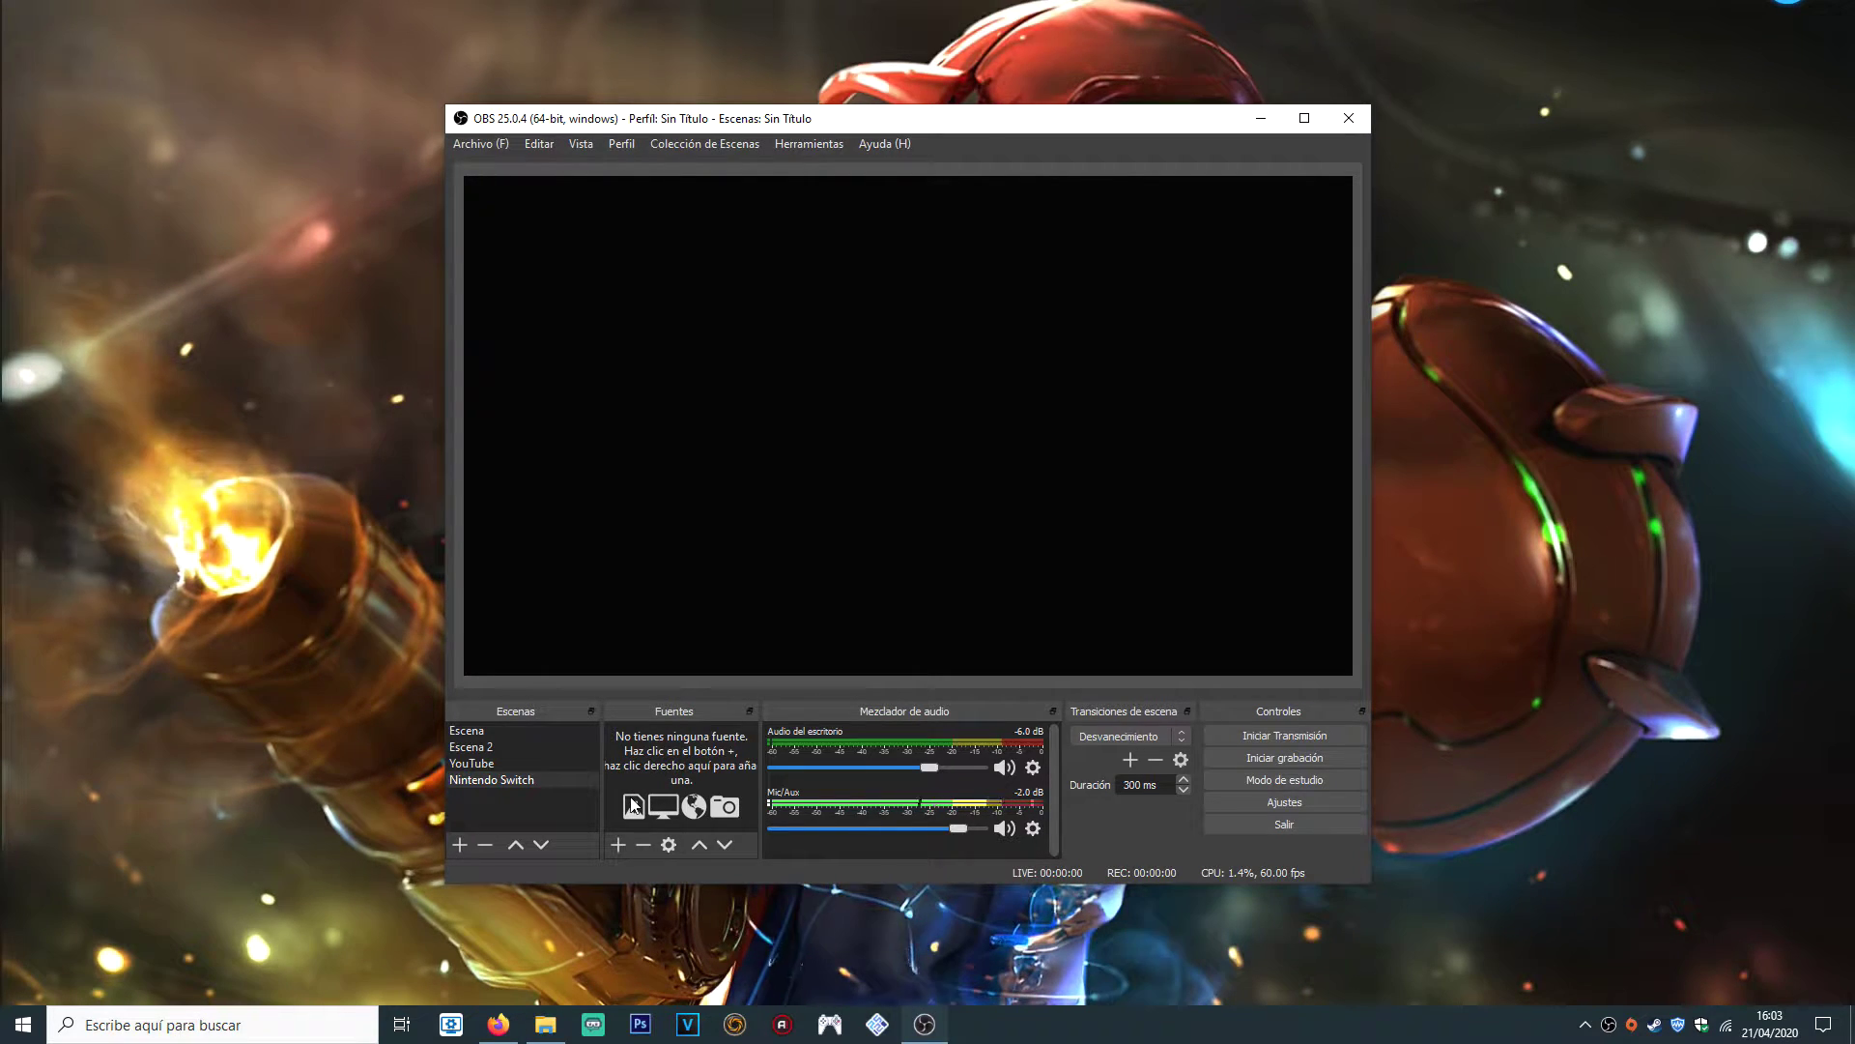
{"action": "left_click", "coordinate": [615, 844]}
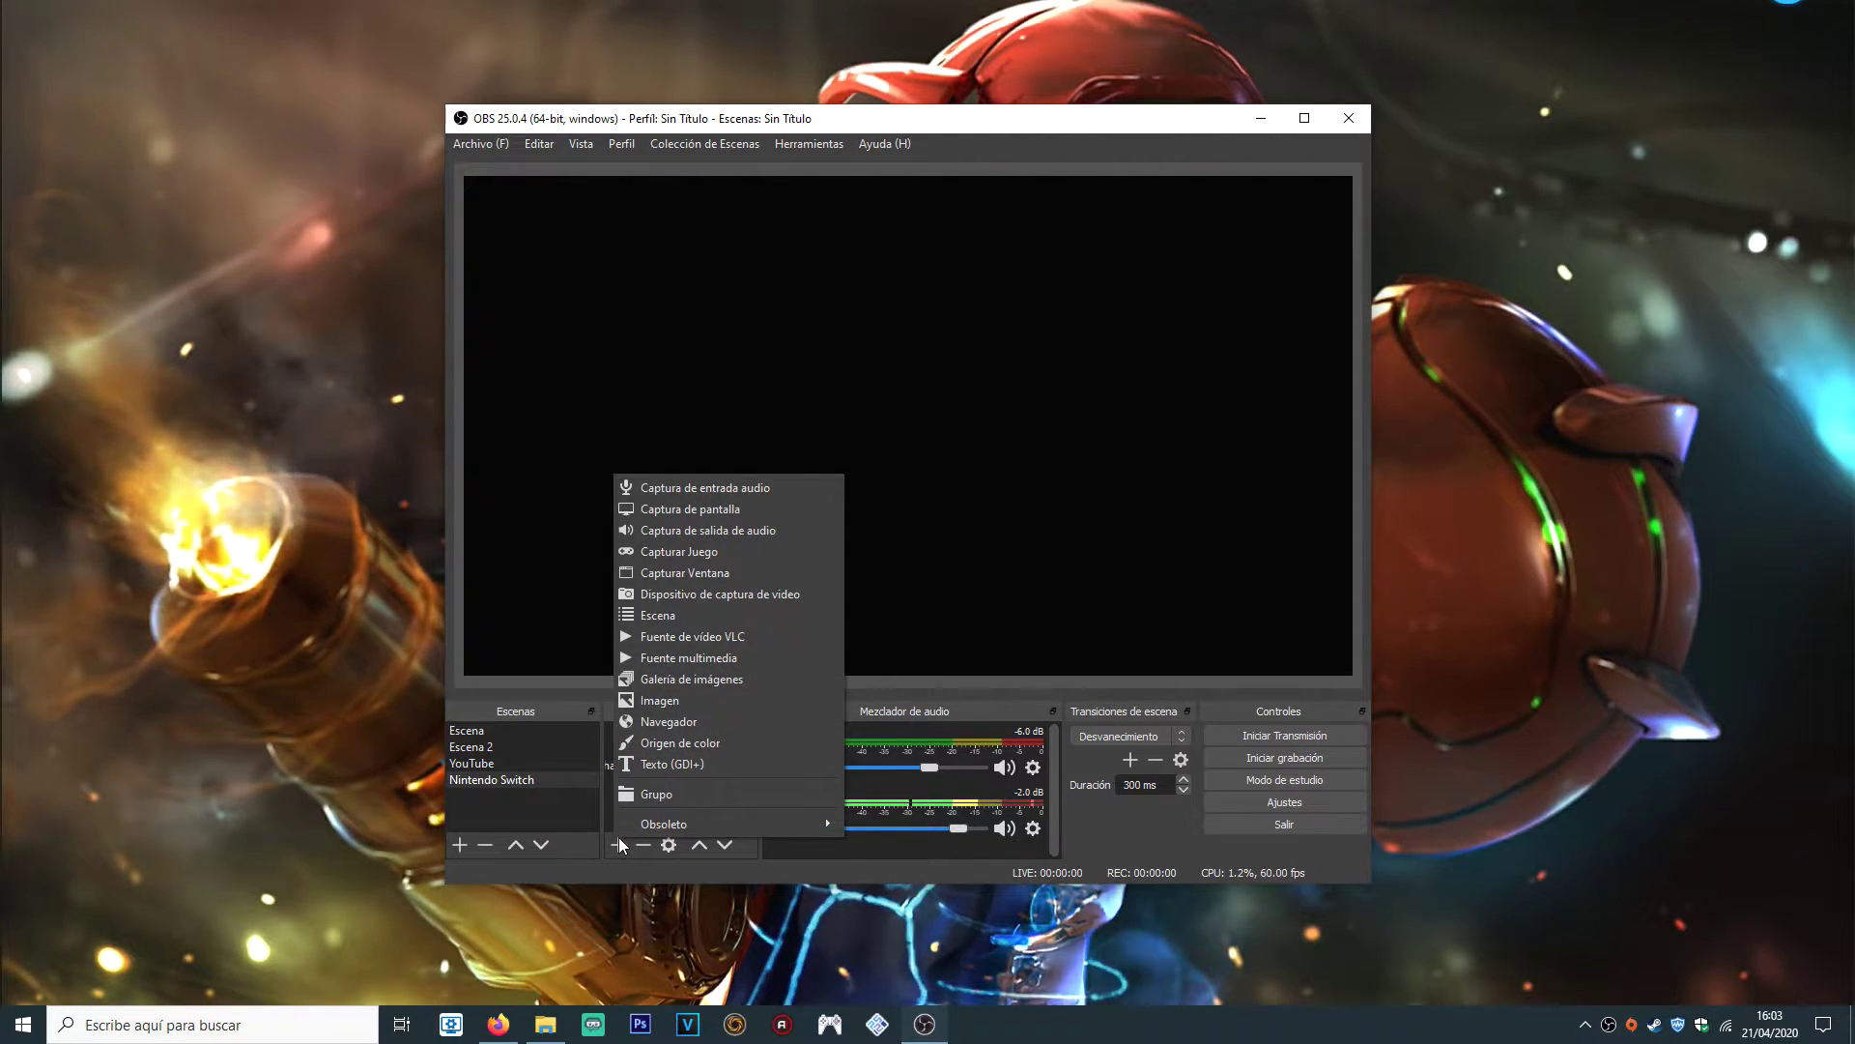
{"action": "left_click", "coordinate": [607, 778]}
{"action": "right_click", "coordinate": [607, 777]}
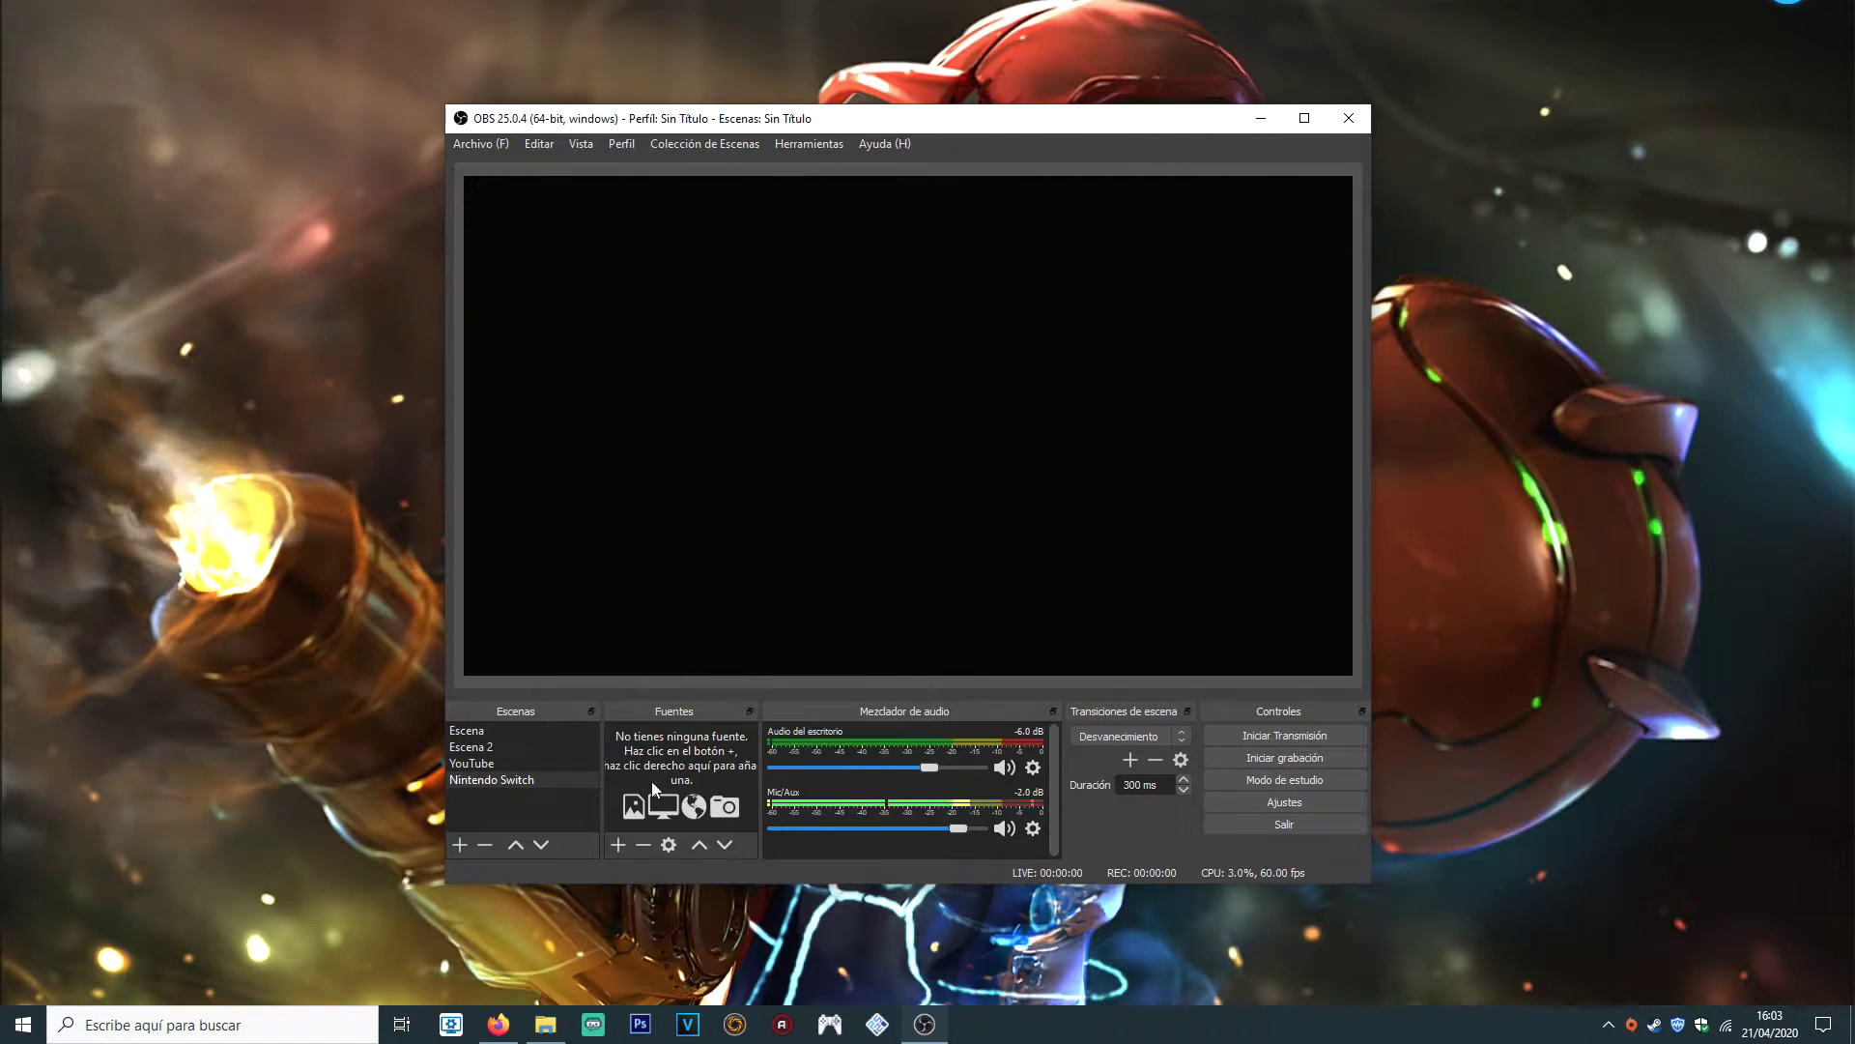
Add a new video capture device source named "Switch" to the Nintendo Switch scene
{"action": "left_click", "coordinate": [613, 847]}
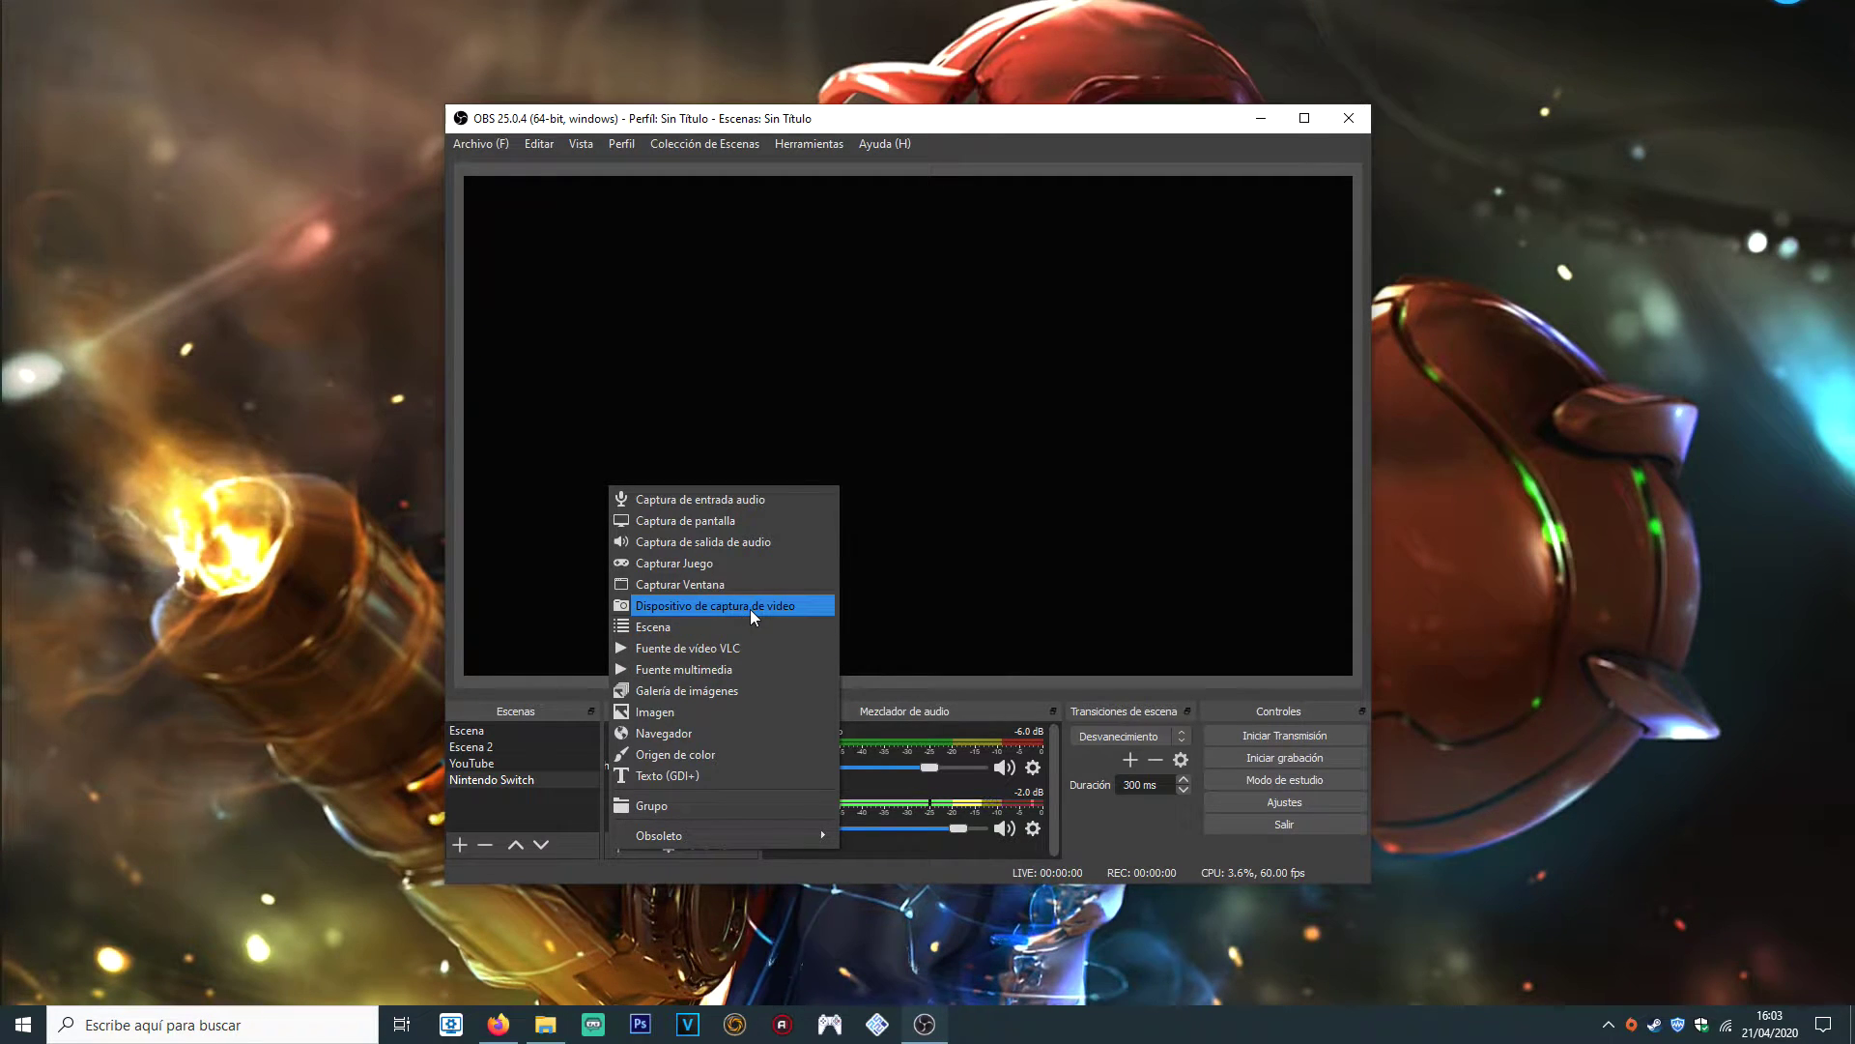
{"action": "left_click", "coordinate": [670, 607]}
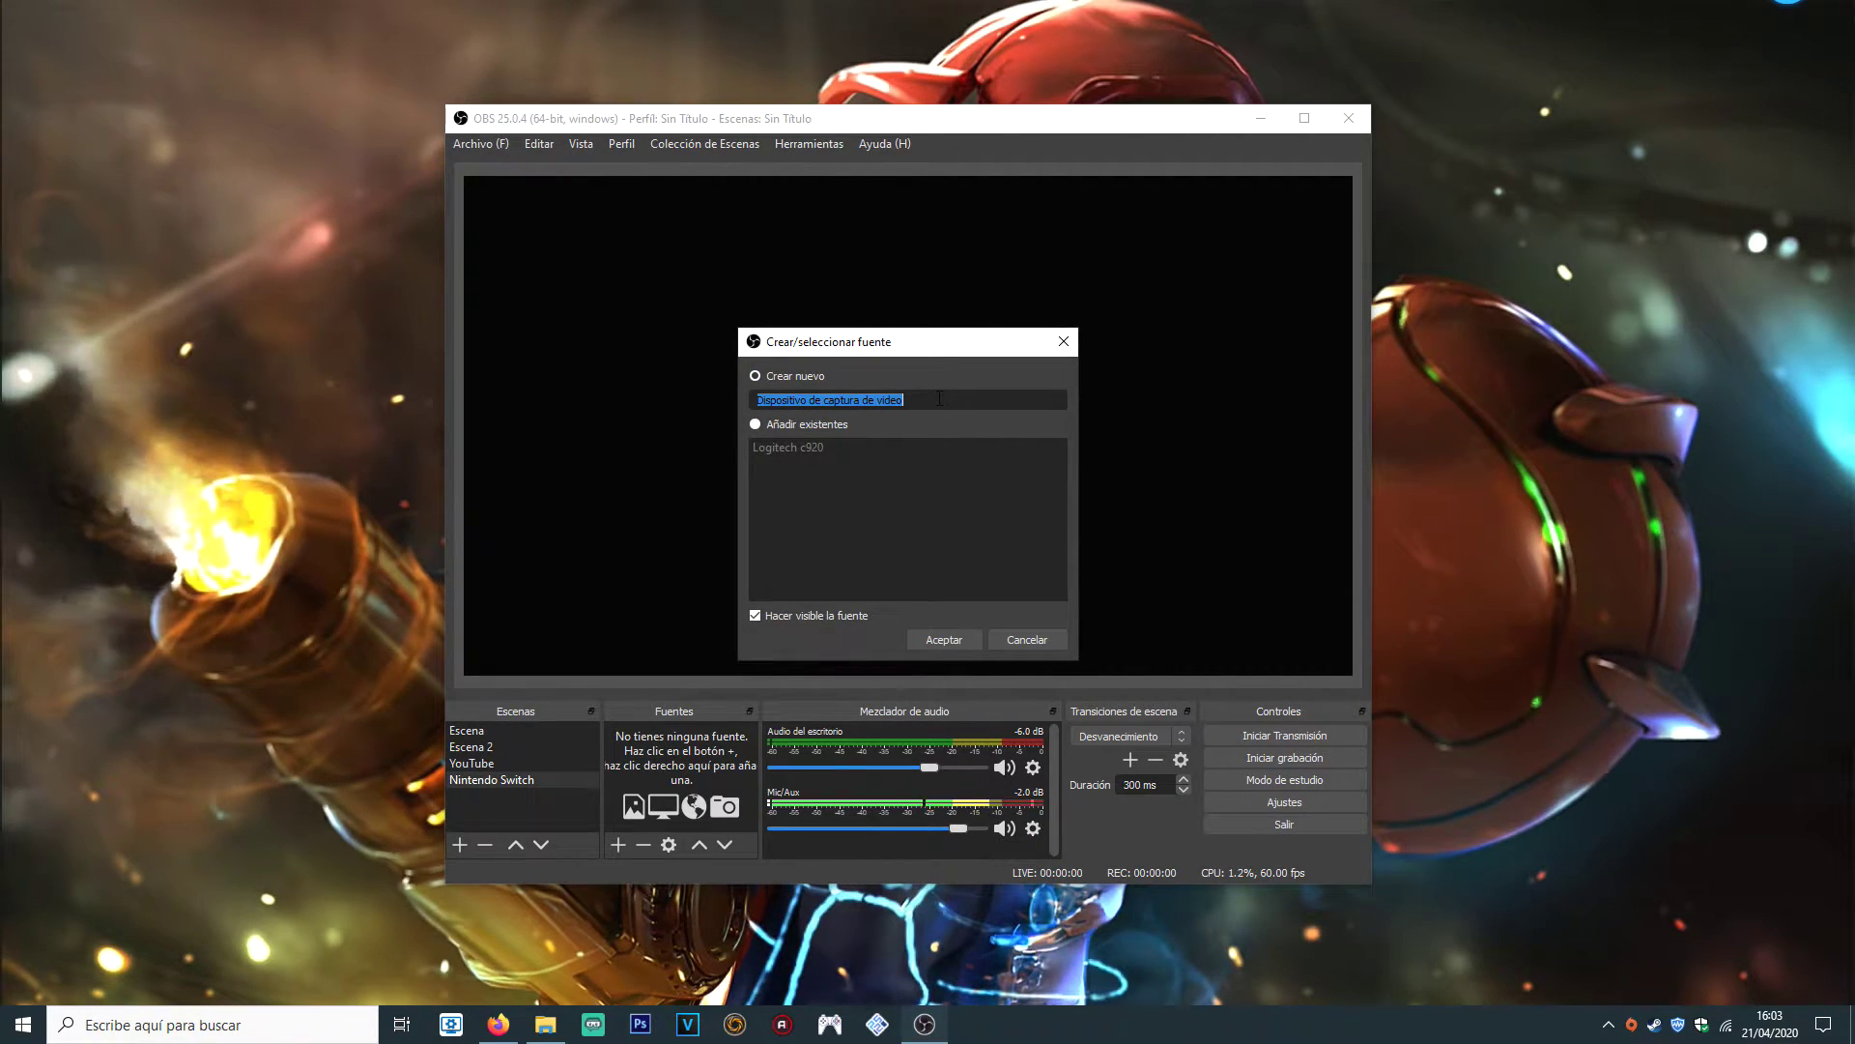
{"action": "type", "text": "S"}
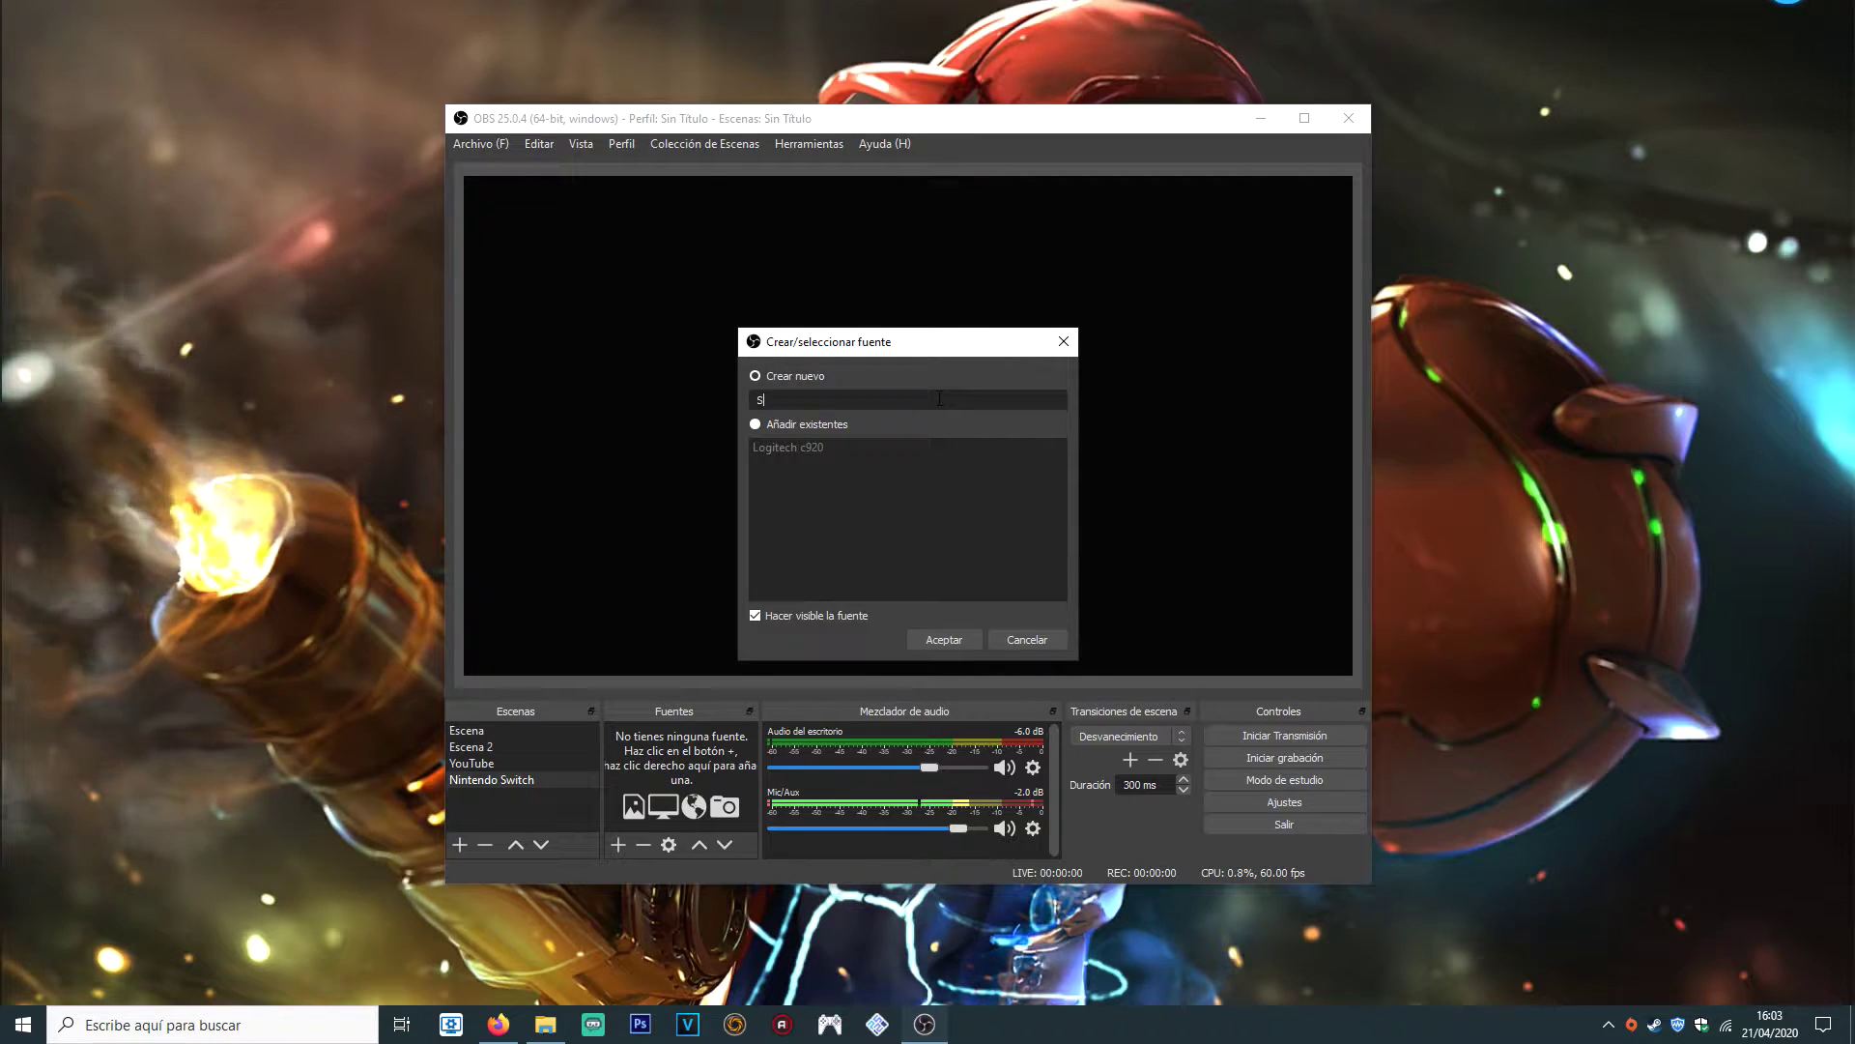
{"action": "type", "text": "witch"}
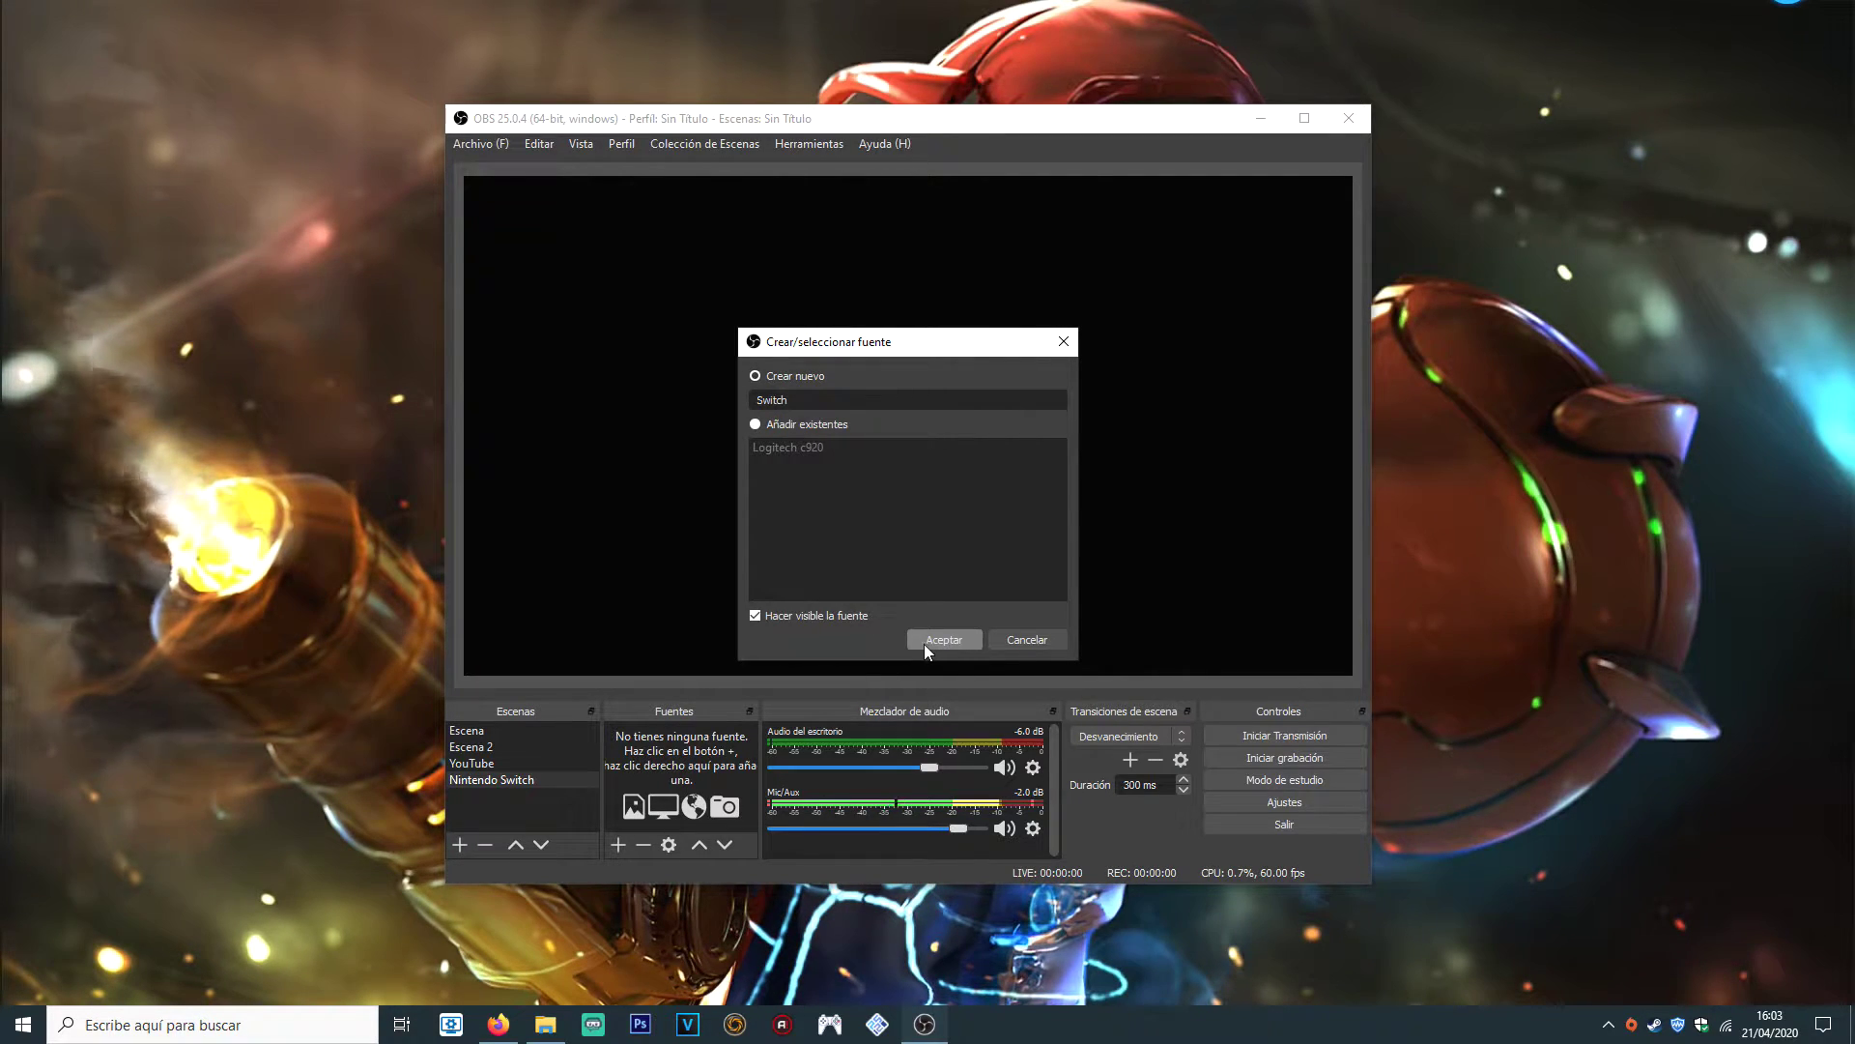
{"action": "left_click", "coordinate": [955, 642]}
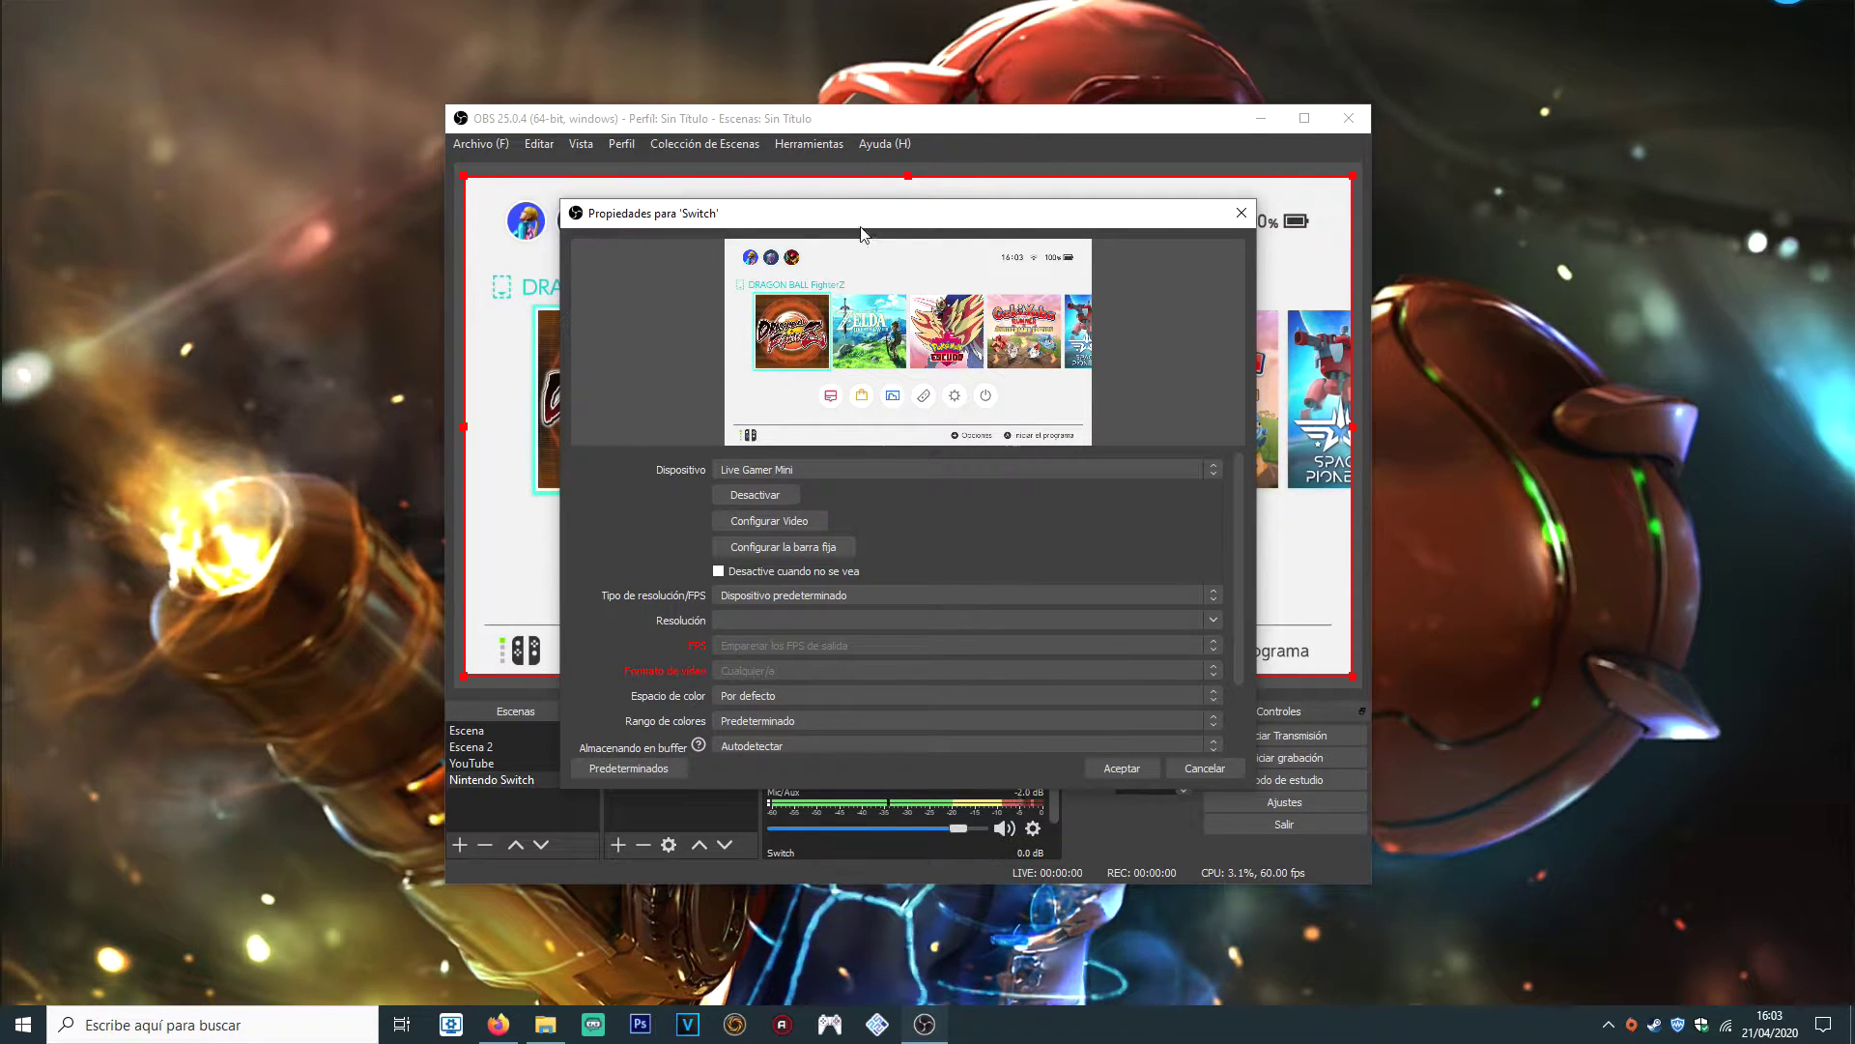
Move the Switch source's properties dialog higher, review its options and choose Live Gamer Mini as the device
{"action": "left_click_drag", "start_coordinate": [911, 224], "coordinate": [882, 195]}
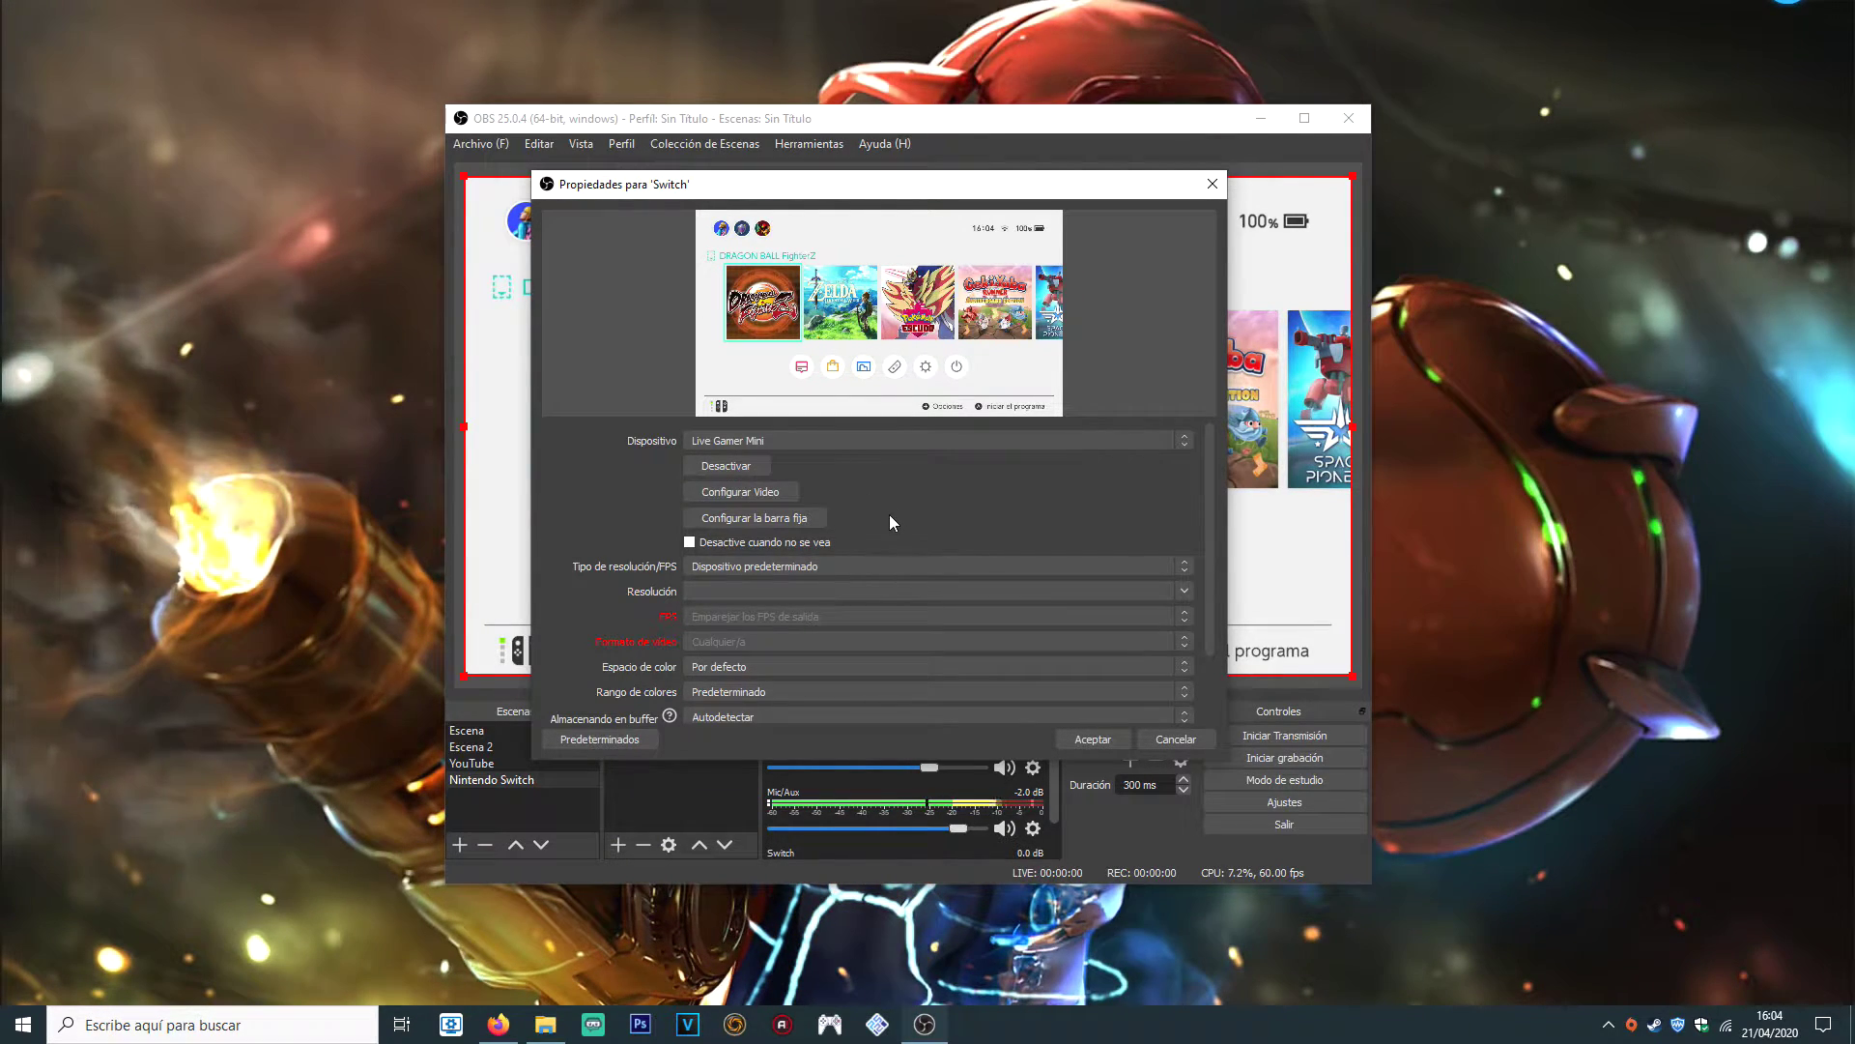
{"action": "scroll", "coordinate": [895, 574], "scroll_direction": "down", "scroll_amount": 2}
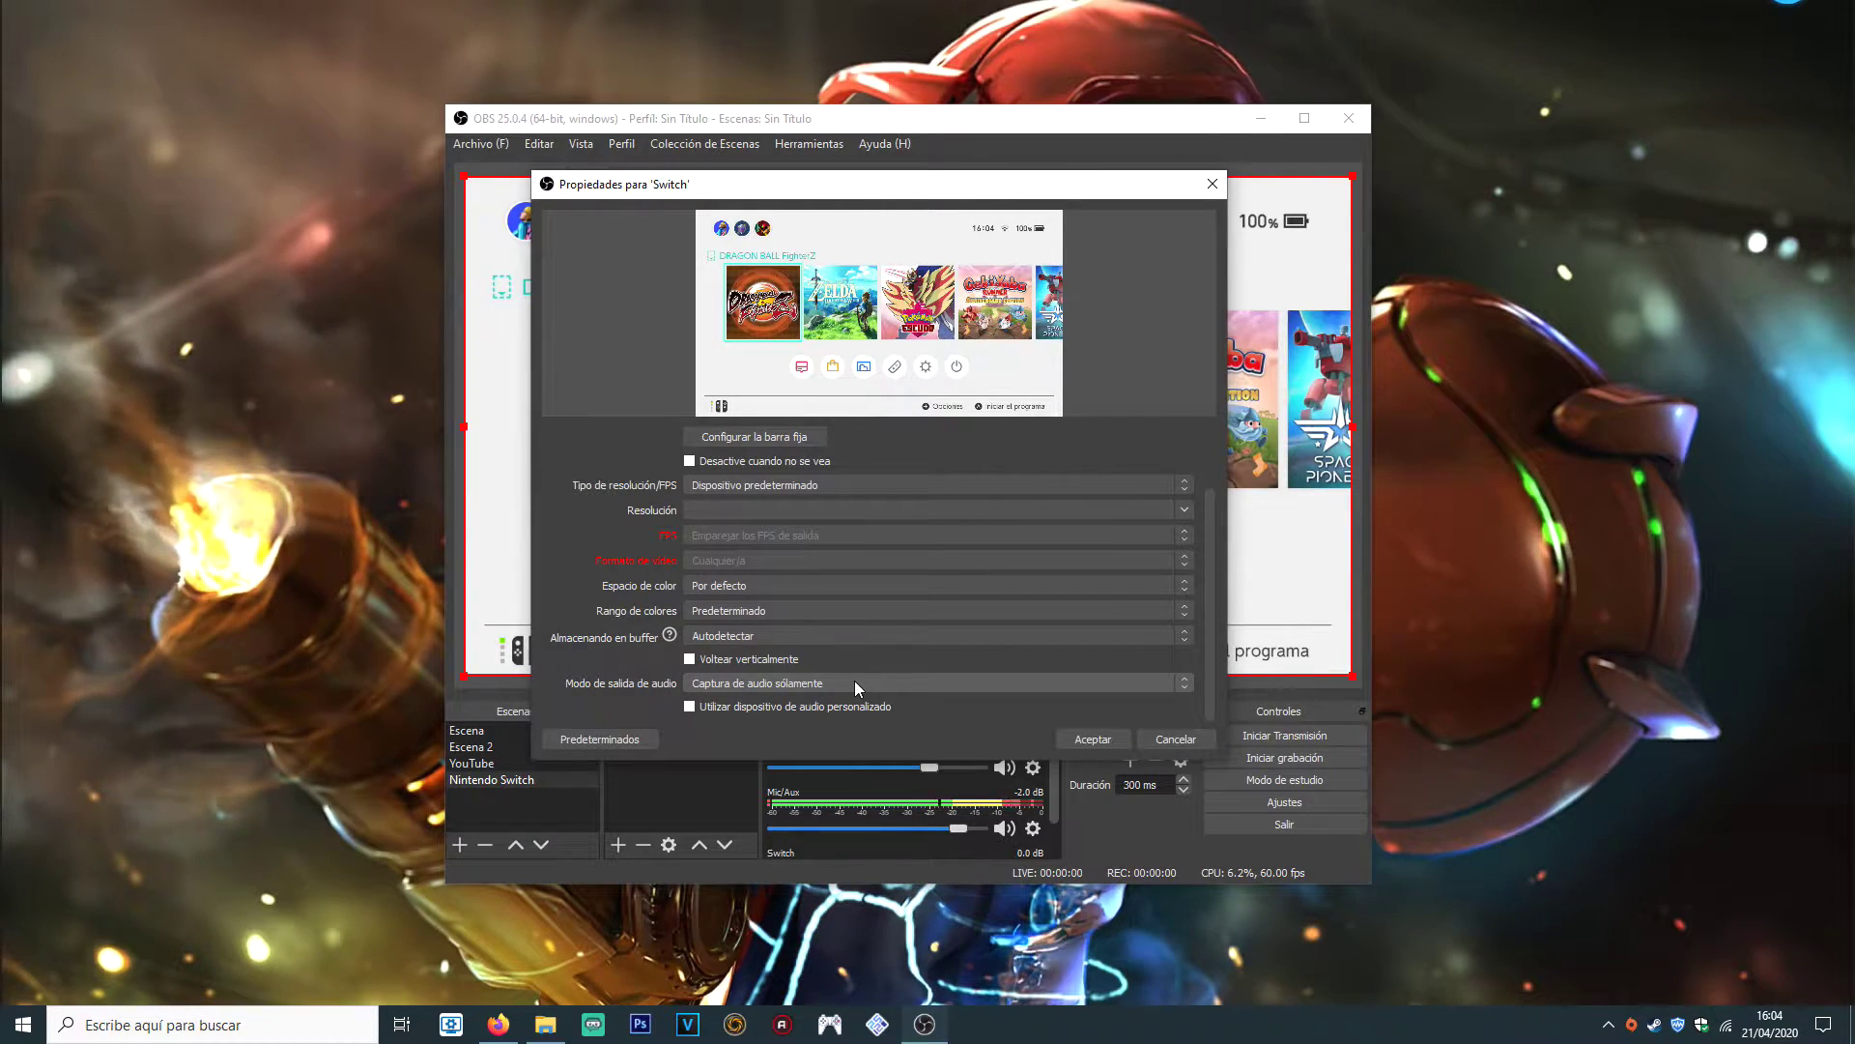
{"action": "scroll", "coordinate": [855, 680], "scroll_direction": "up", "scroll_amount": 2}
{"action": "left_click", "coordinate": [823, 437]}
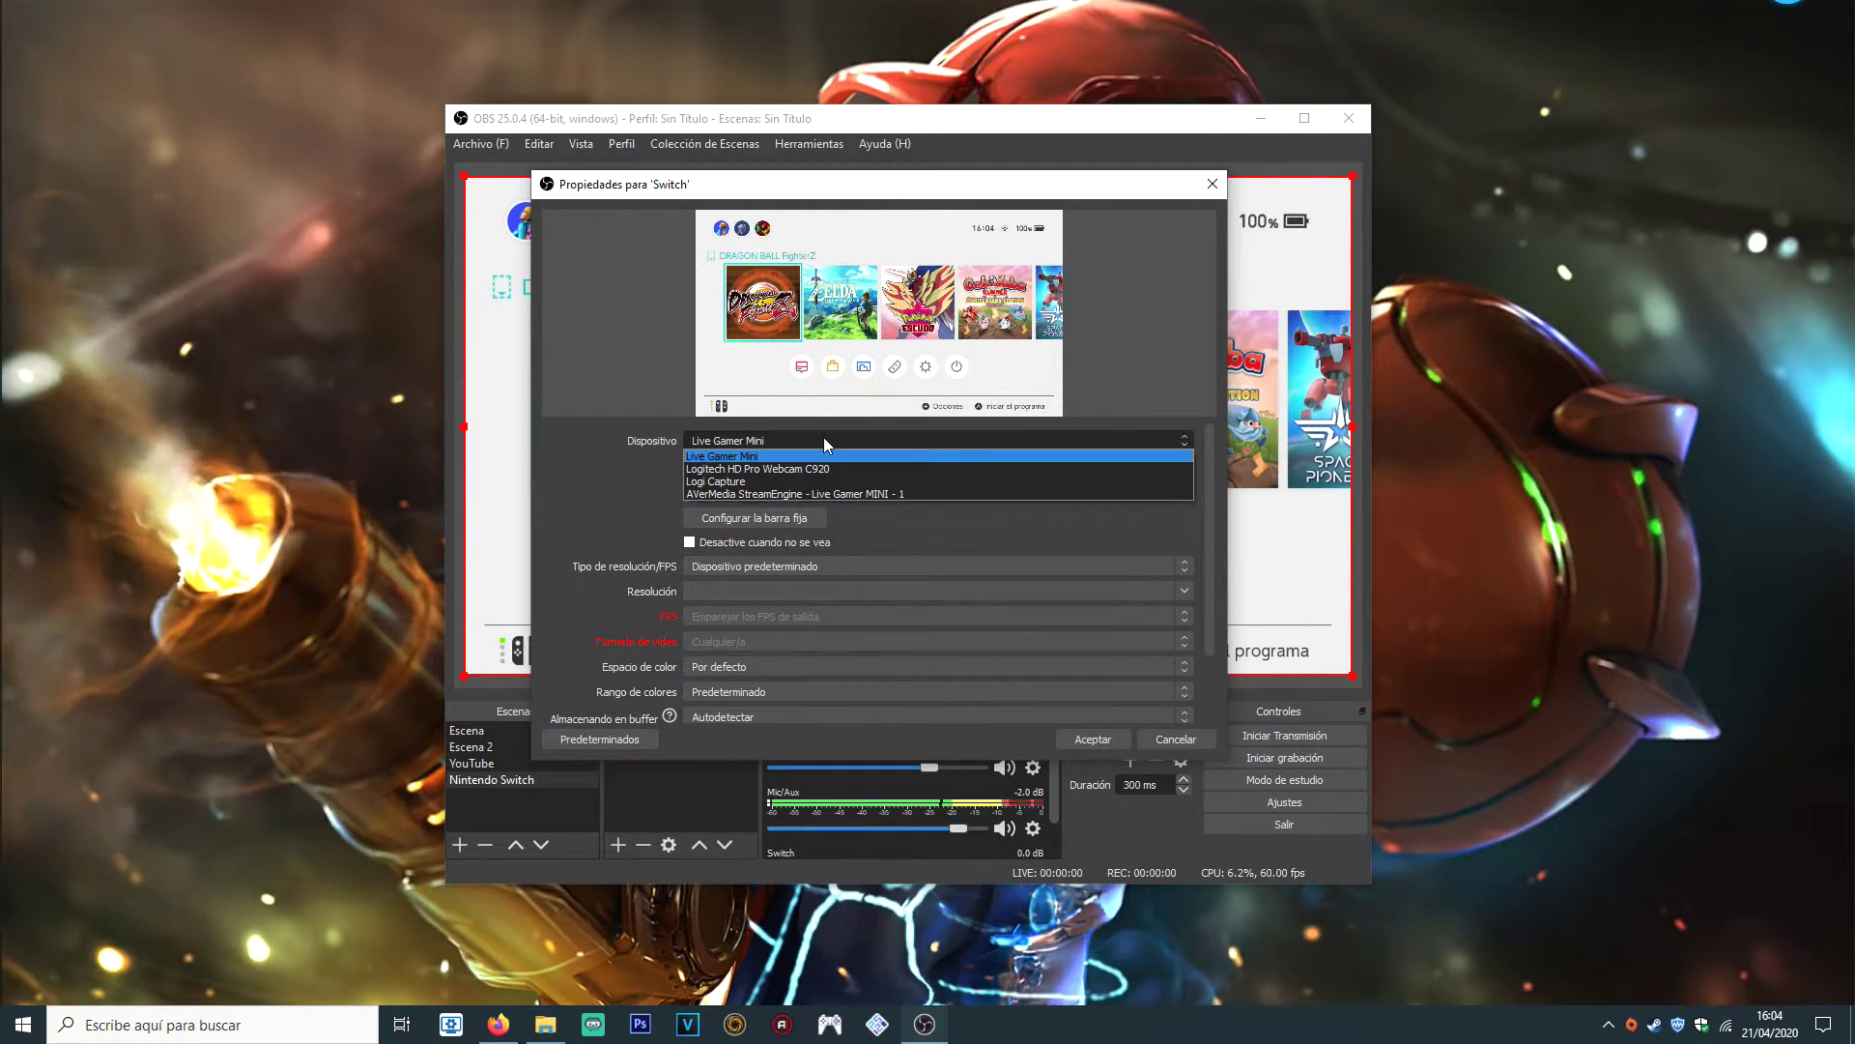
{"action": "left_click", "coordinate": [760, 455]}
{"action": "scroll", "coordinate": [792, 502], "scroll_direction": "down", "scroll_amount": 2}
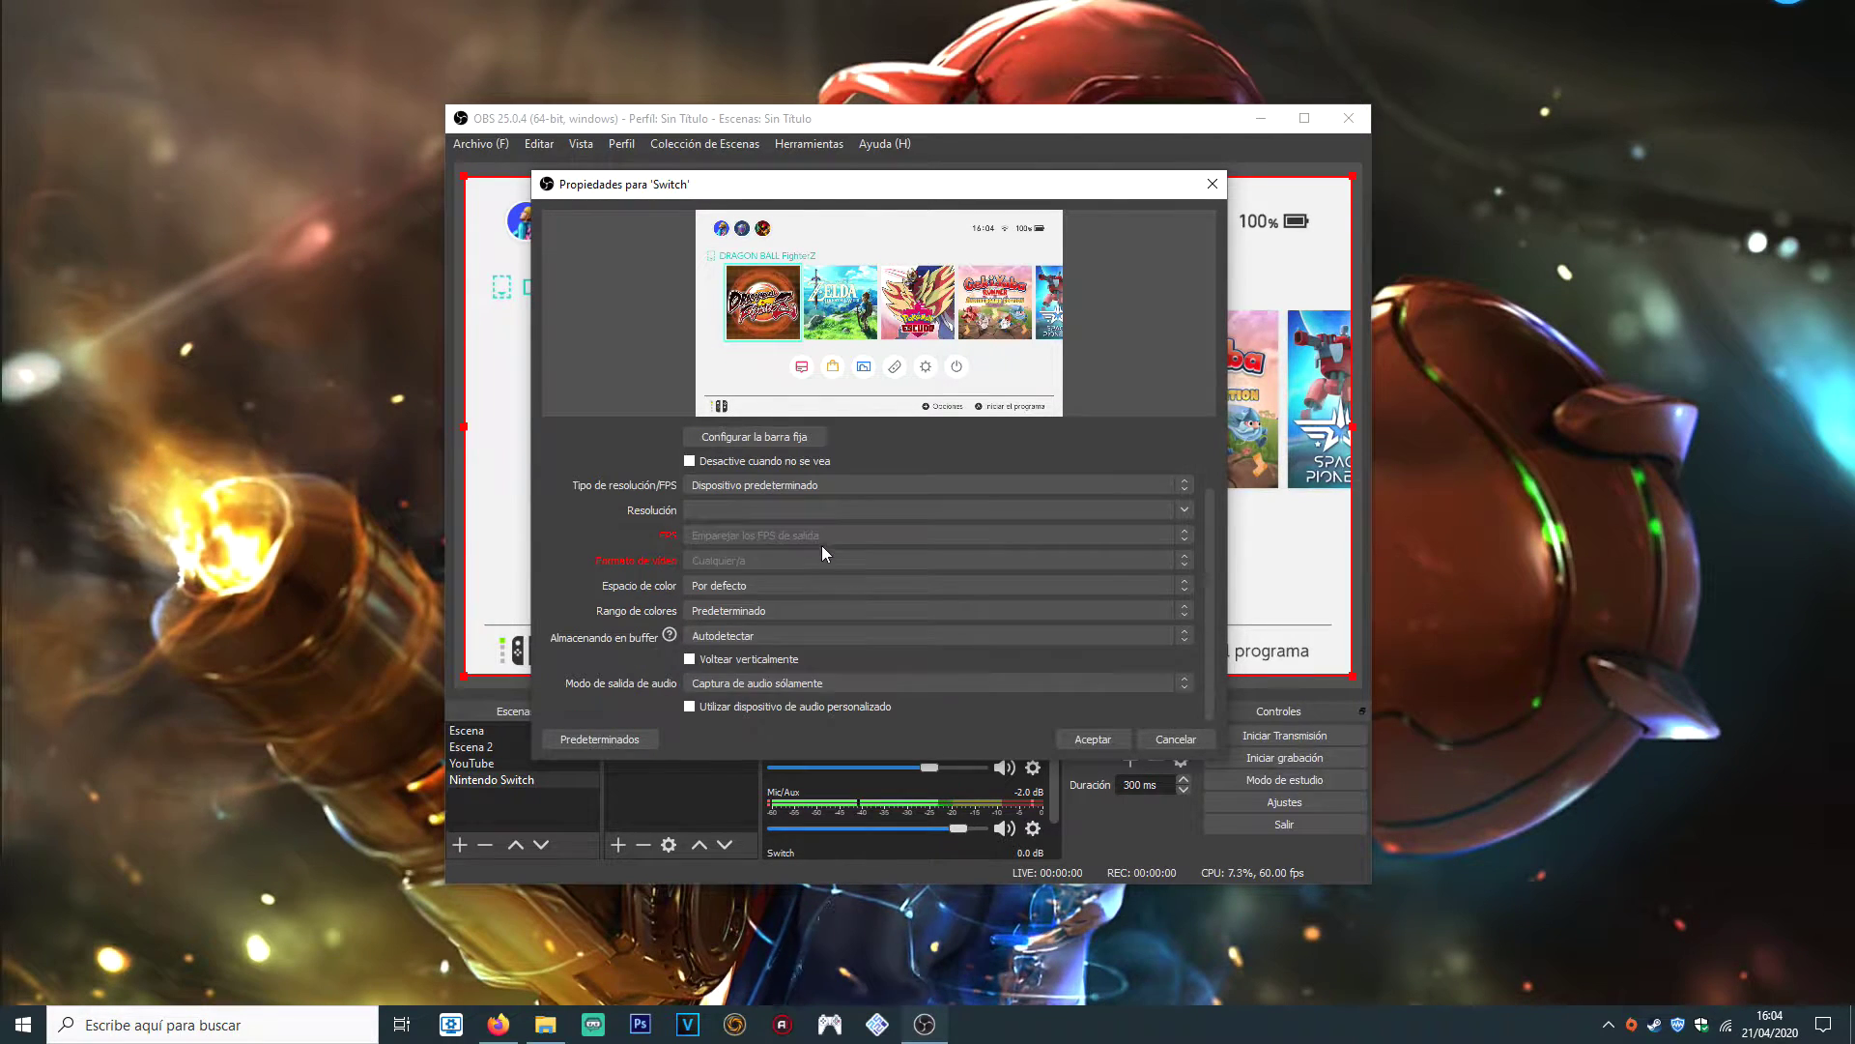
Set audio output mode to Salida de audio de escritorio (WaveOut) and enable a custom audio device, choosing Micrófono (Live Gamer Mini)
{"action": "left_click", "coordinate": [761, 682]}
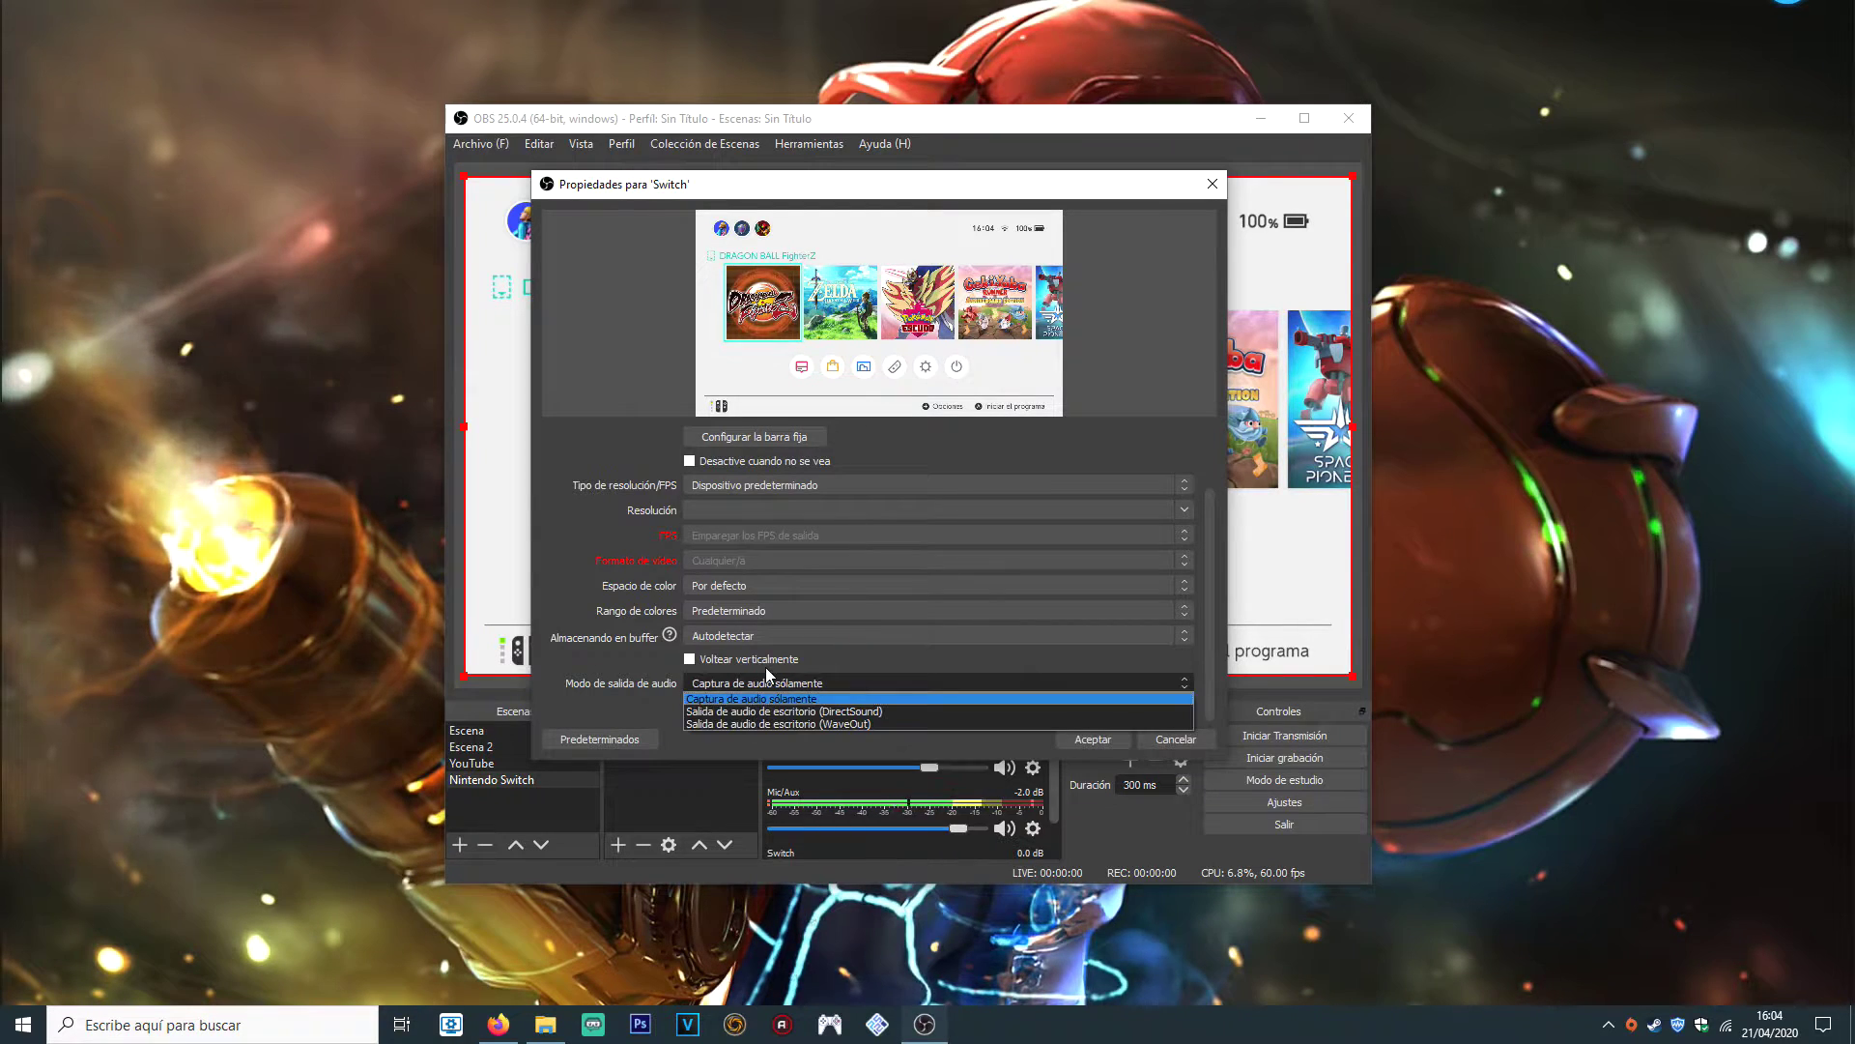
{"action": "left_click", "coordinate": [843, 723]}
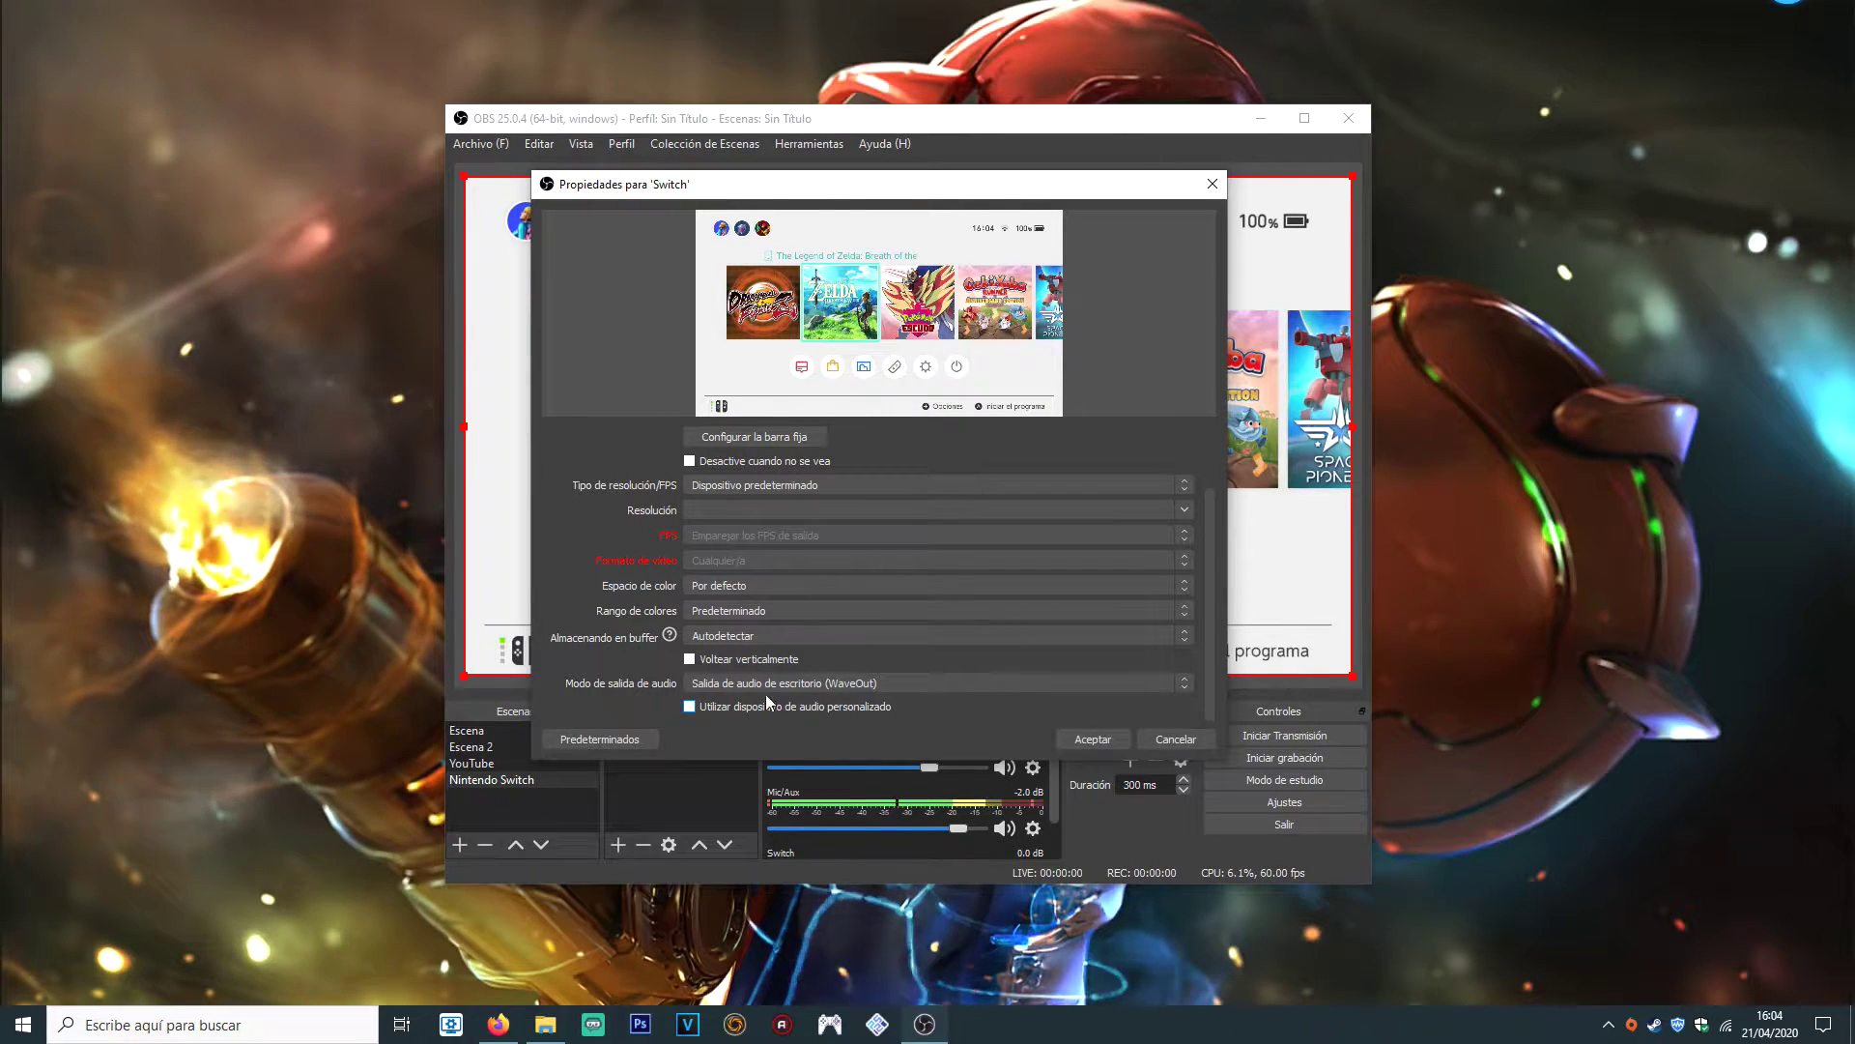
{"action": "left_click", "coordinate": [688, 711]}
{"action": "scroll", "coordinate": [715, 701], "scroll_direction": "down", "scroll_amount": 1}
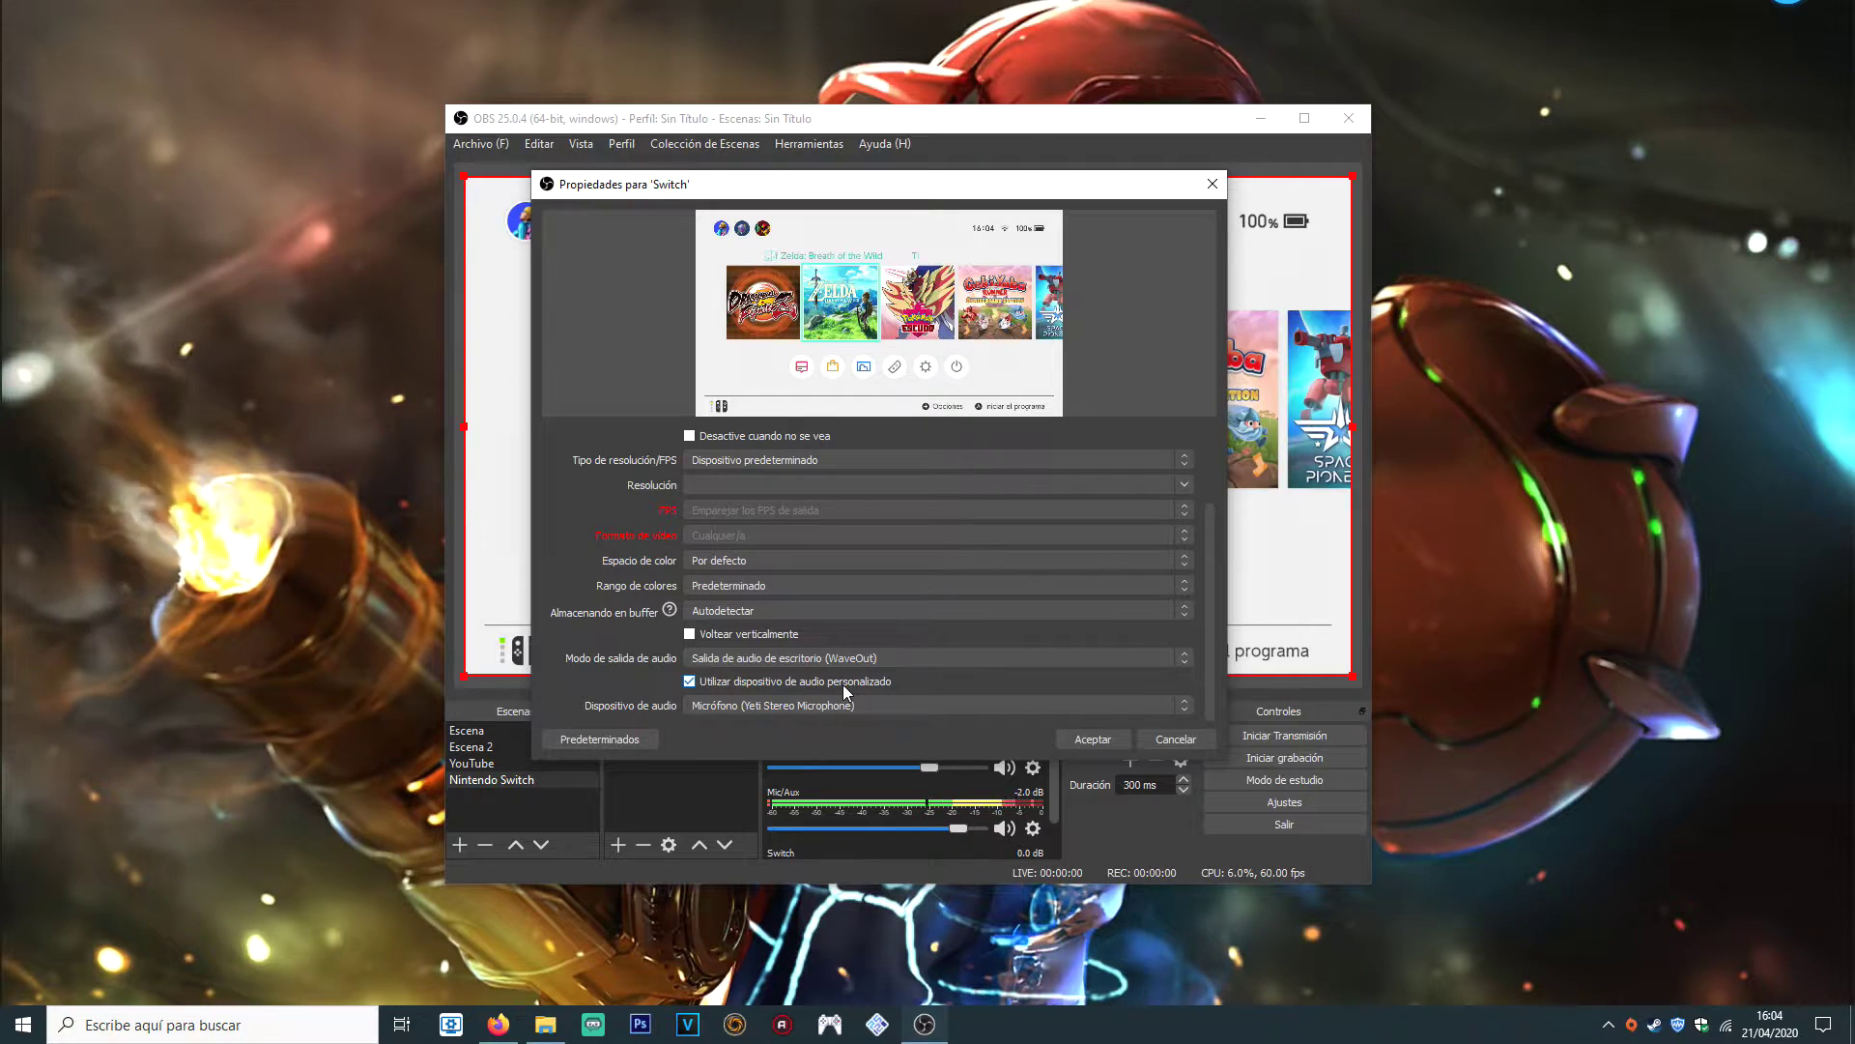
{"action": "left_click", "coordinate": [823, 707]}
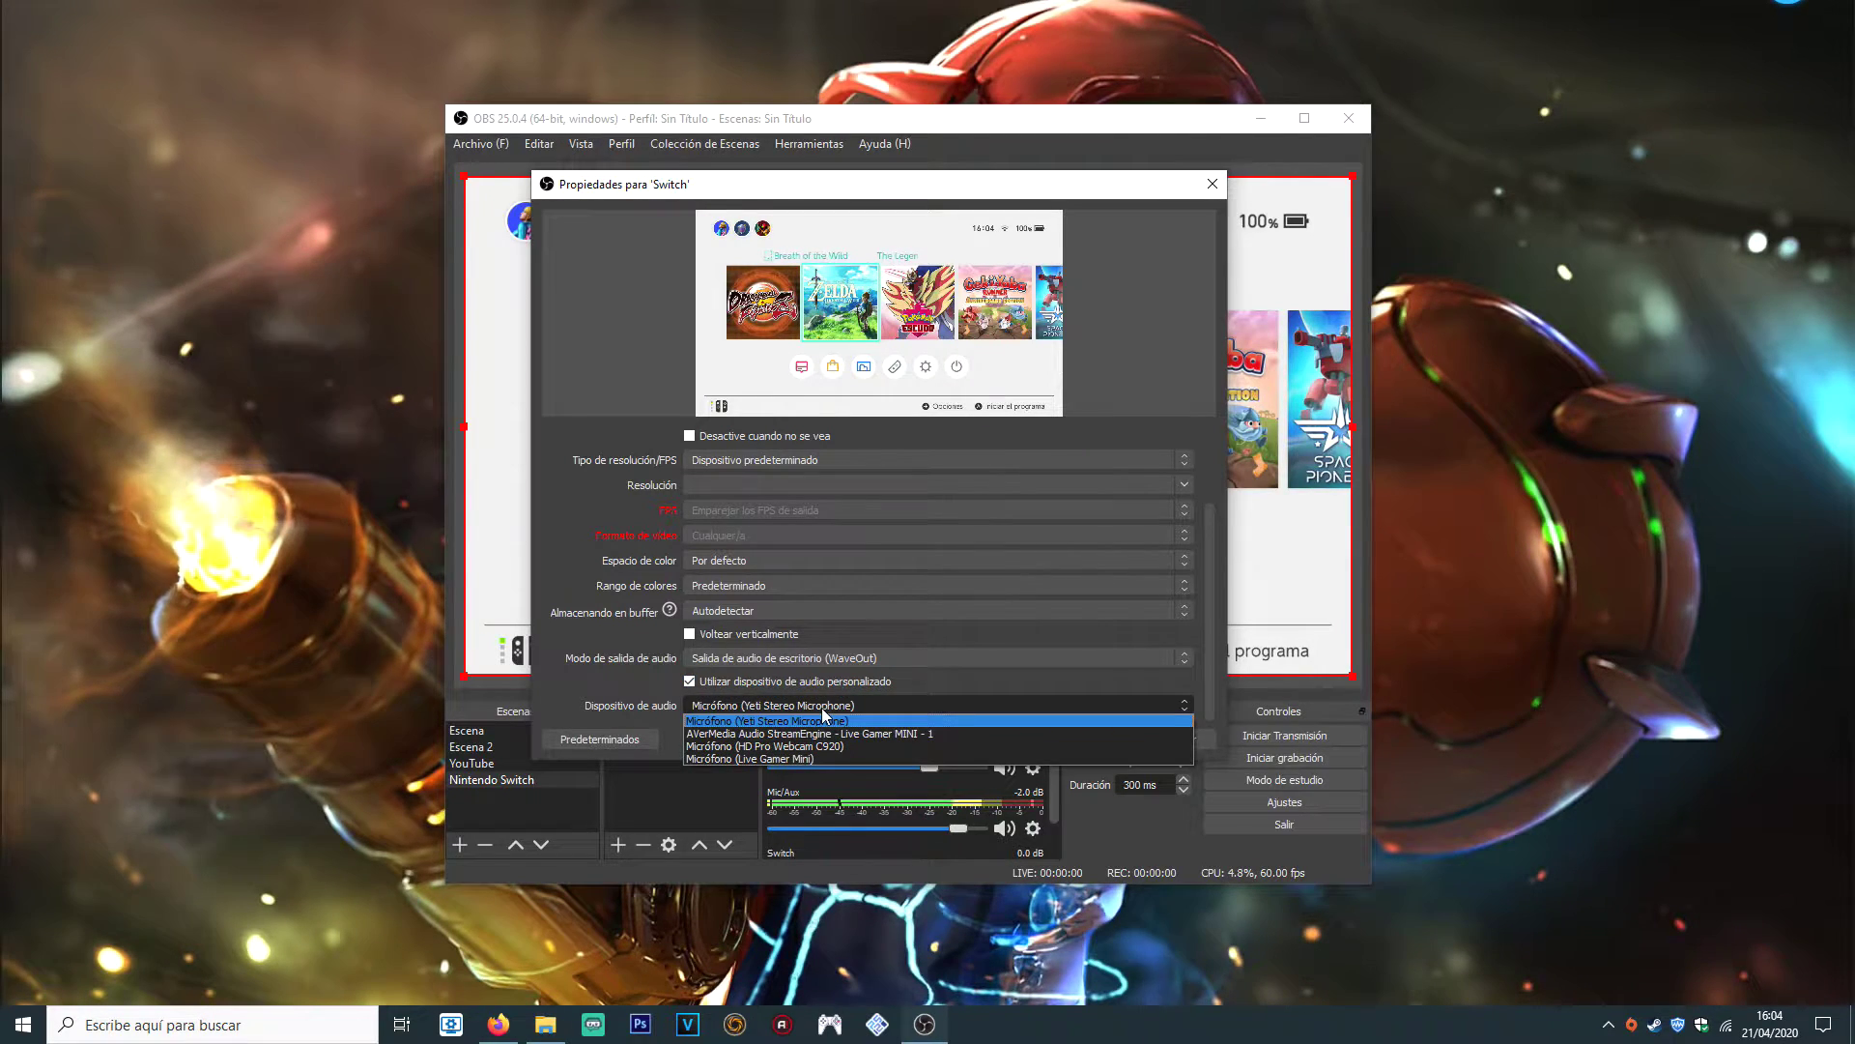
{"action": "left_click", "coordinate": [770, 760]}
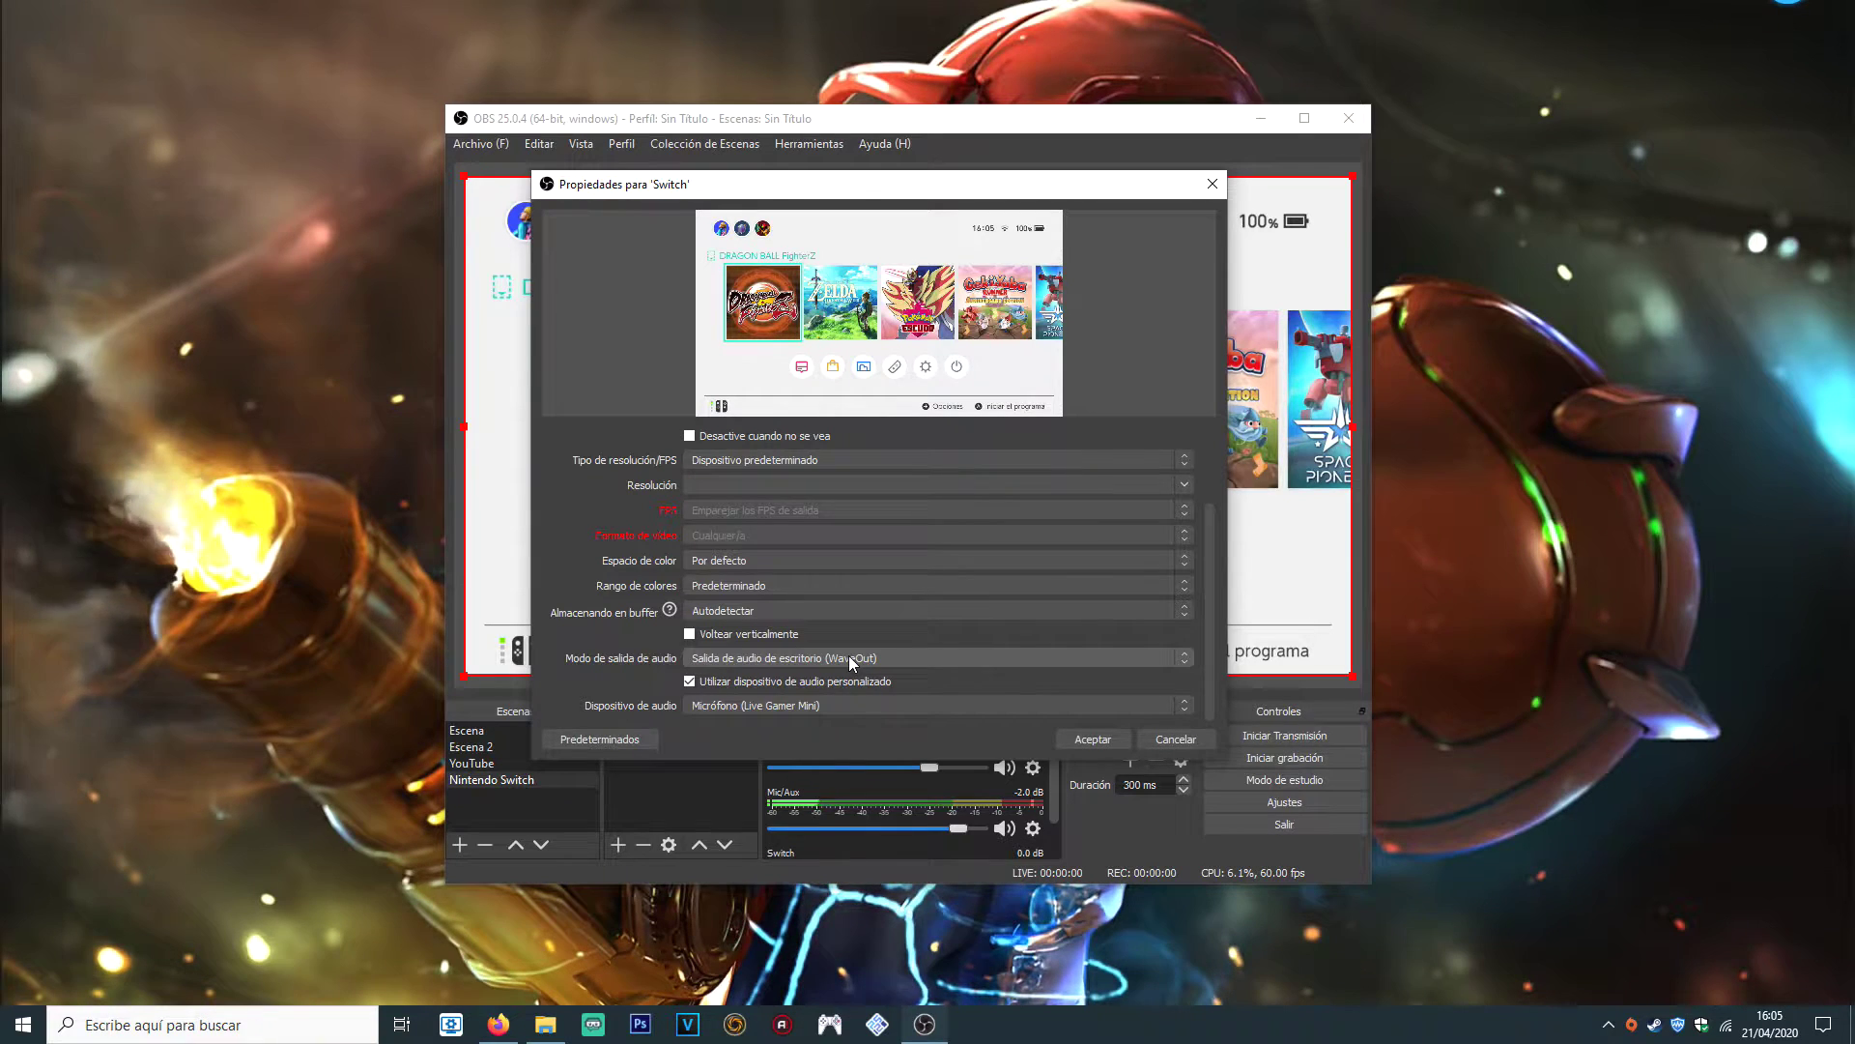
Set the audio output mode to Captura de audio sólamente and the audio device to Micrófono (Yeti Stereo Microphone)
{"action": "left_click", "coordinate": [748, 657]}
{"action": "left_click", "coordinate": [749, 674]}
{"action": "left_click", "coordinate": [764, 704]}
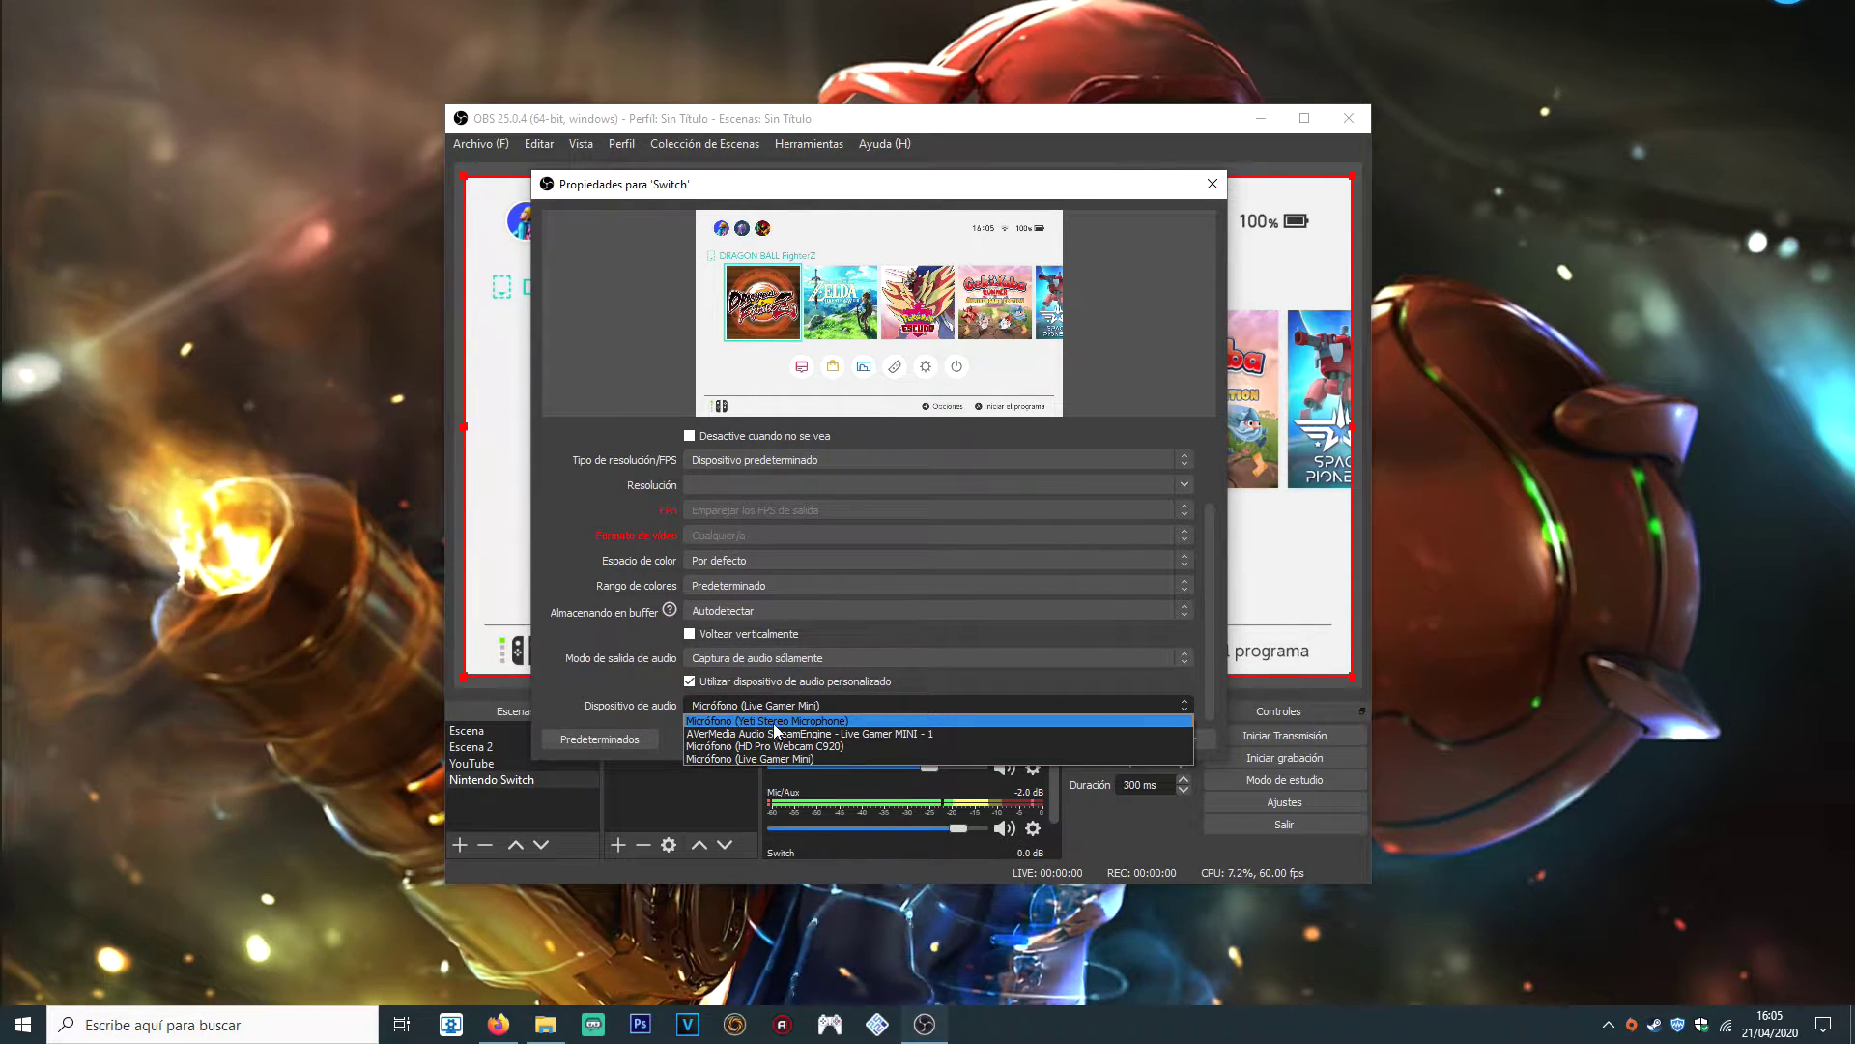
{"action": "left_click", "coordinate": [773, 722]}
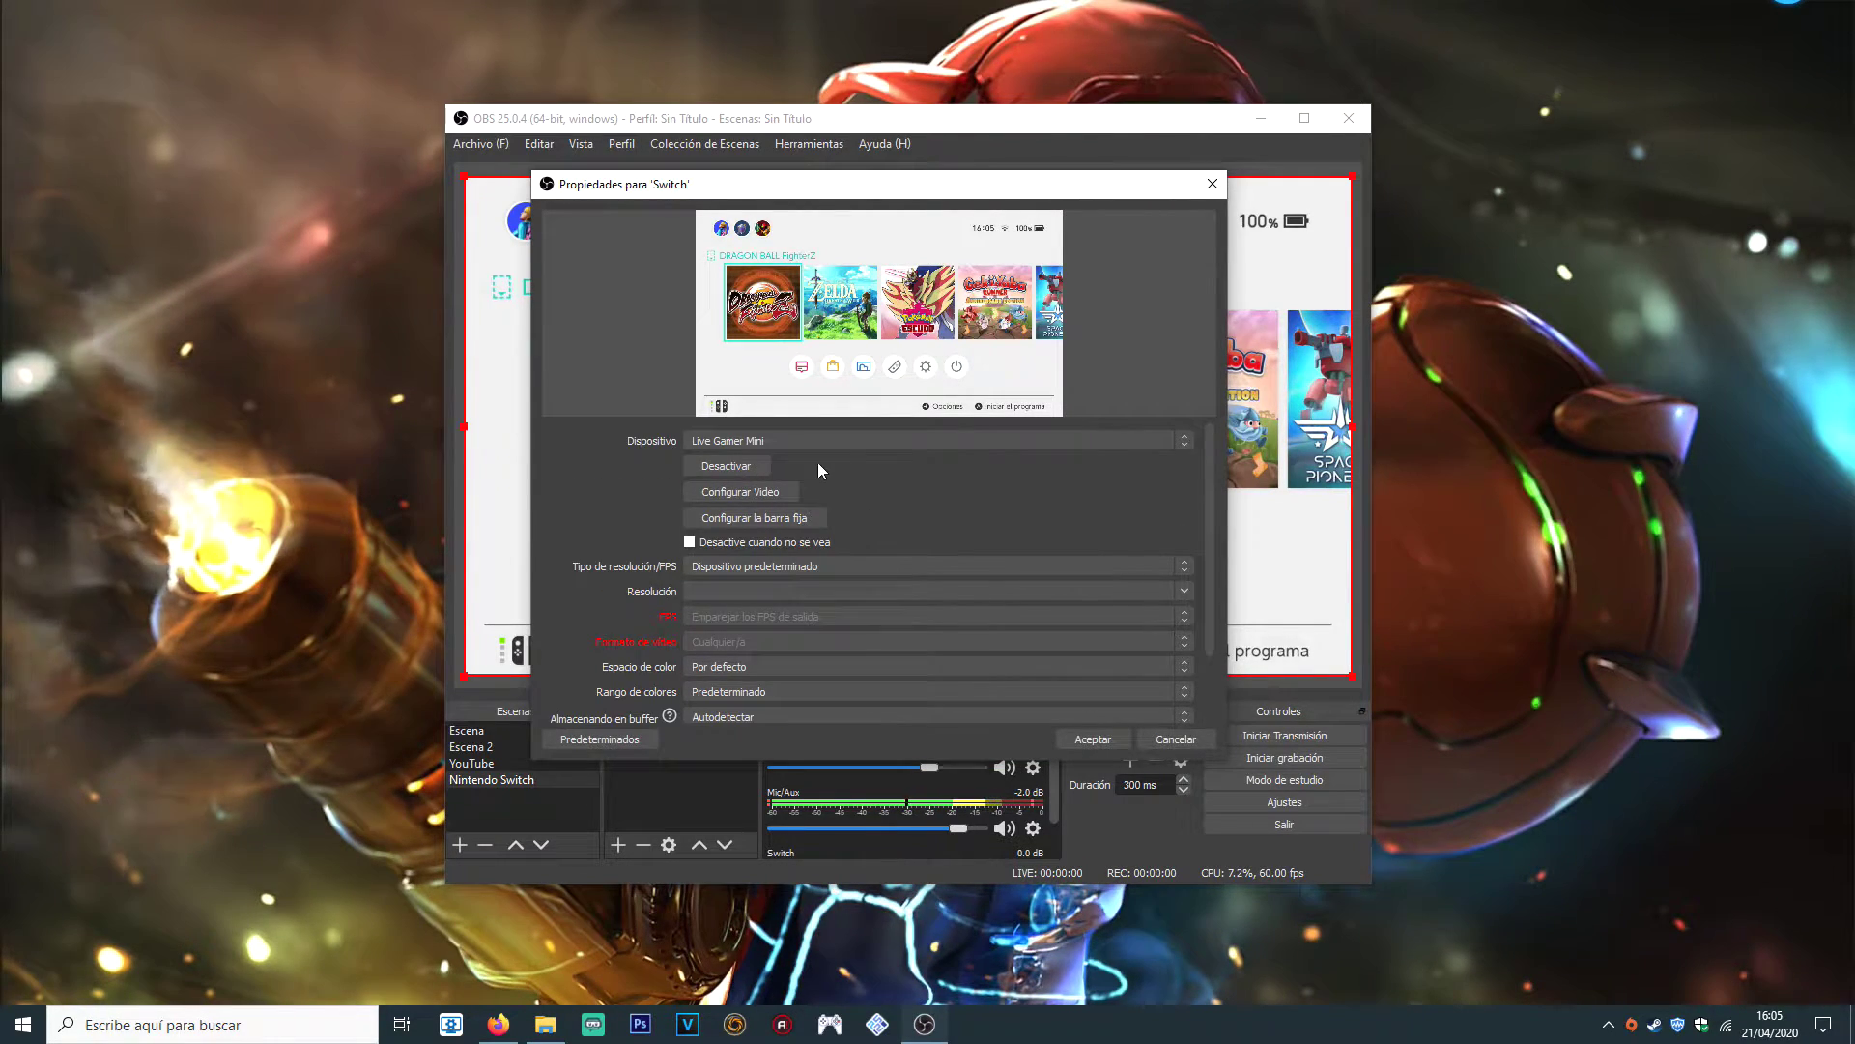
Choose AVerMedia StreamEngine - Live Gamer MINI - 1 as the device and set a custom (Personalizado) resolution of 1920x1080 at 60 FPS
{"action": "left_click", "coordinate": [833, 443]}
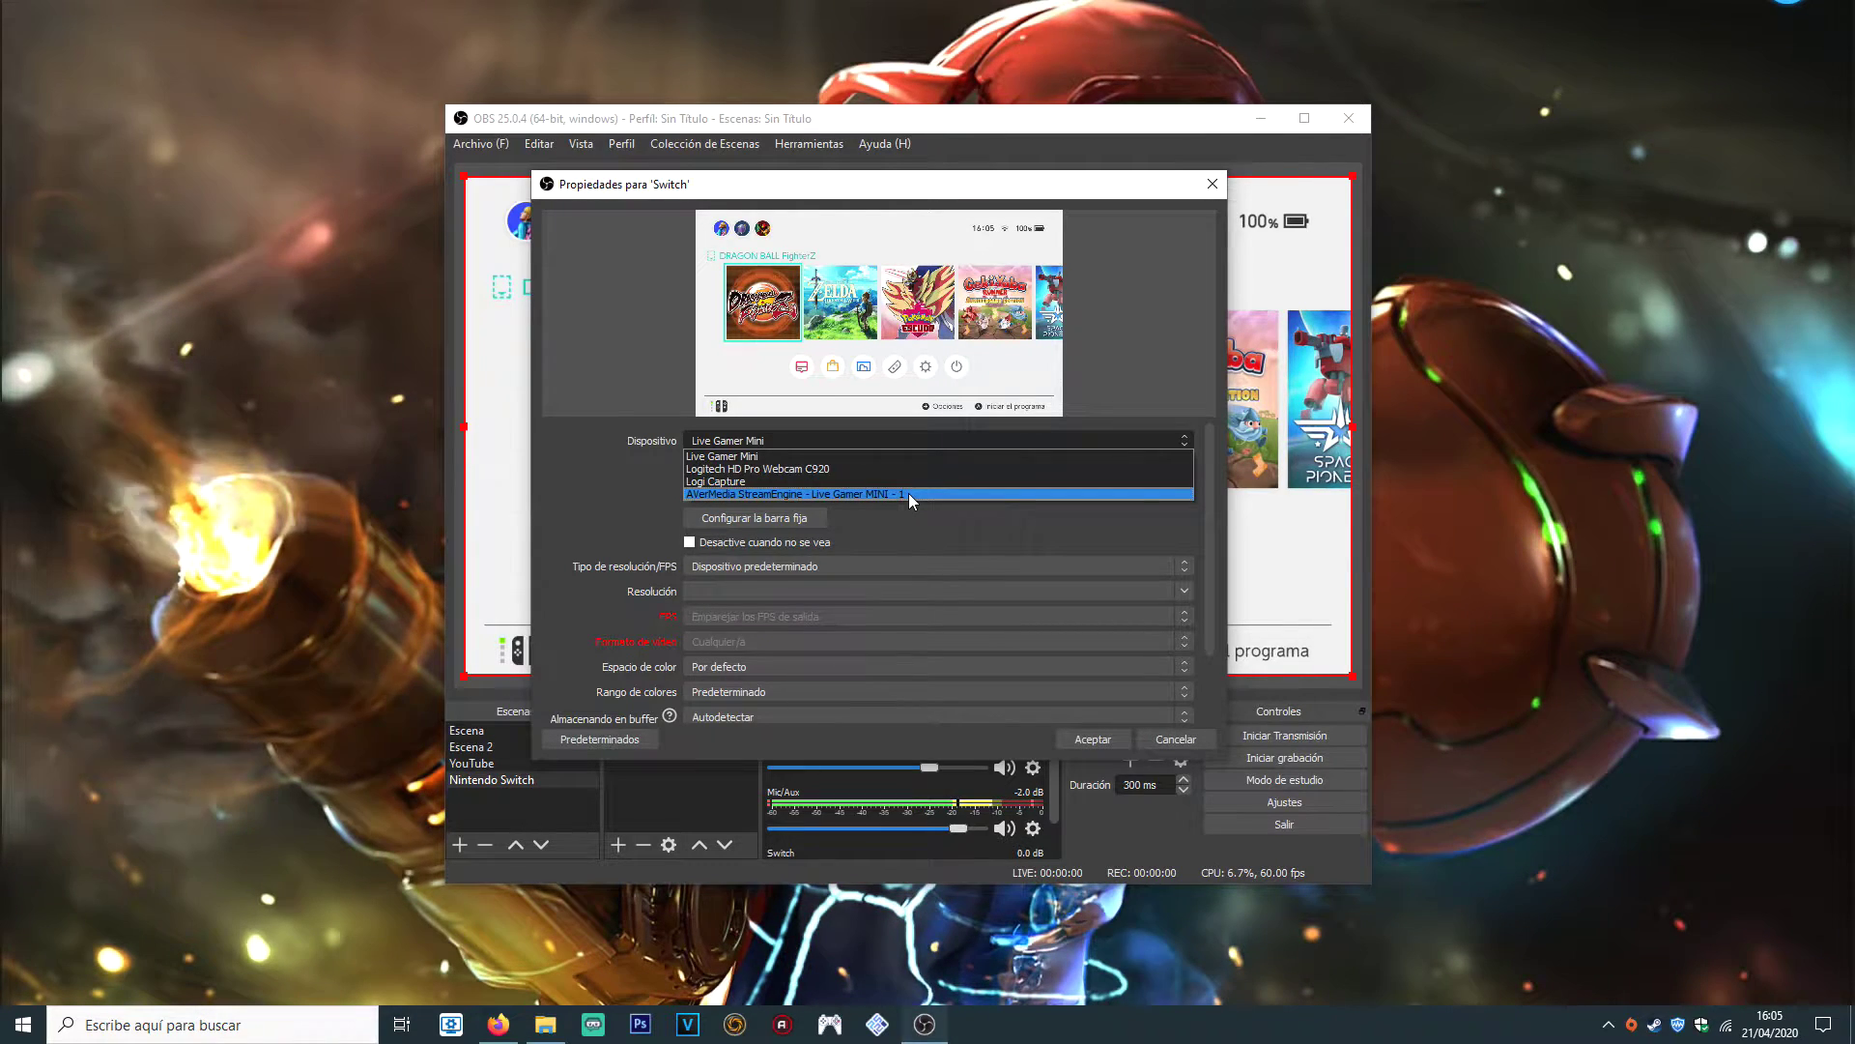
{"action": "left_click", "coordinate": [773, 494]}
{"action": "scroll", "coordinate": [748, 518], "scroll_direction": "down", "scroll_amount": 1}
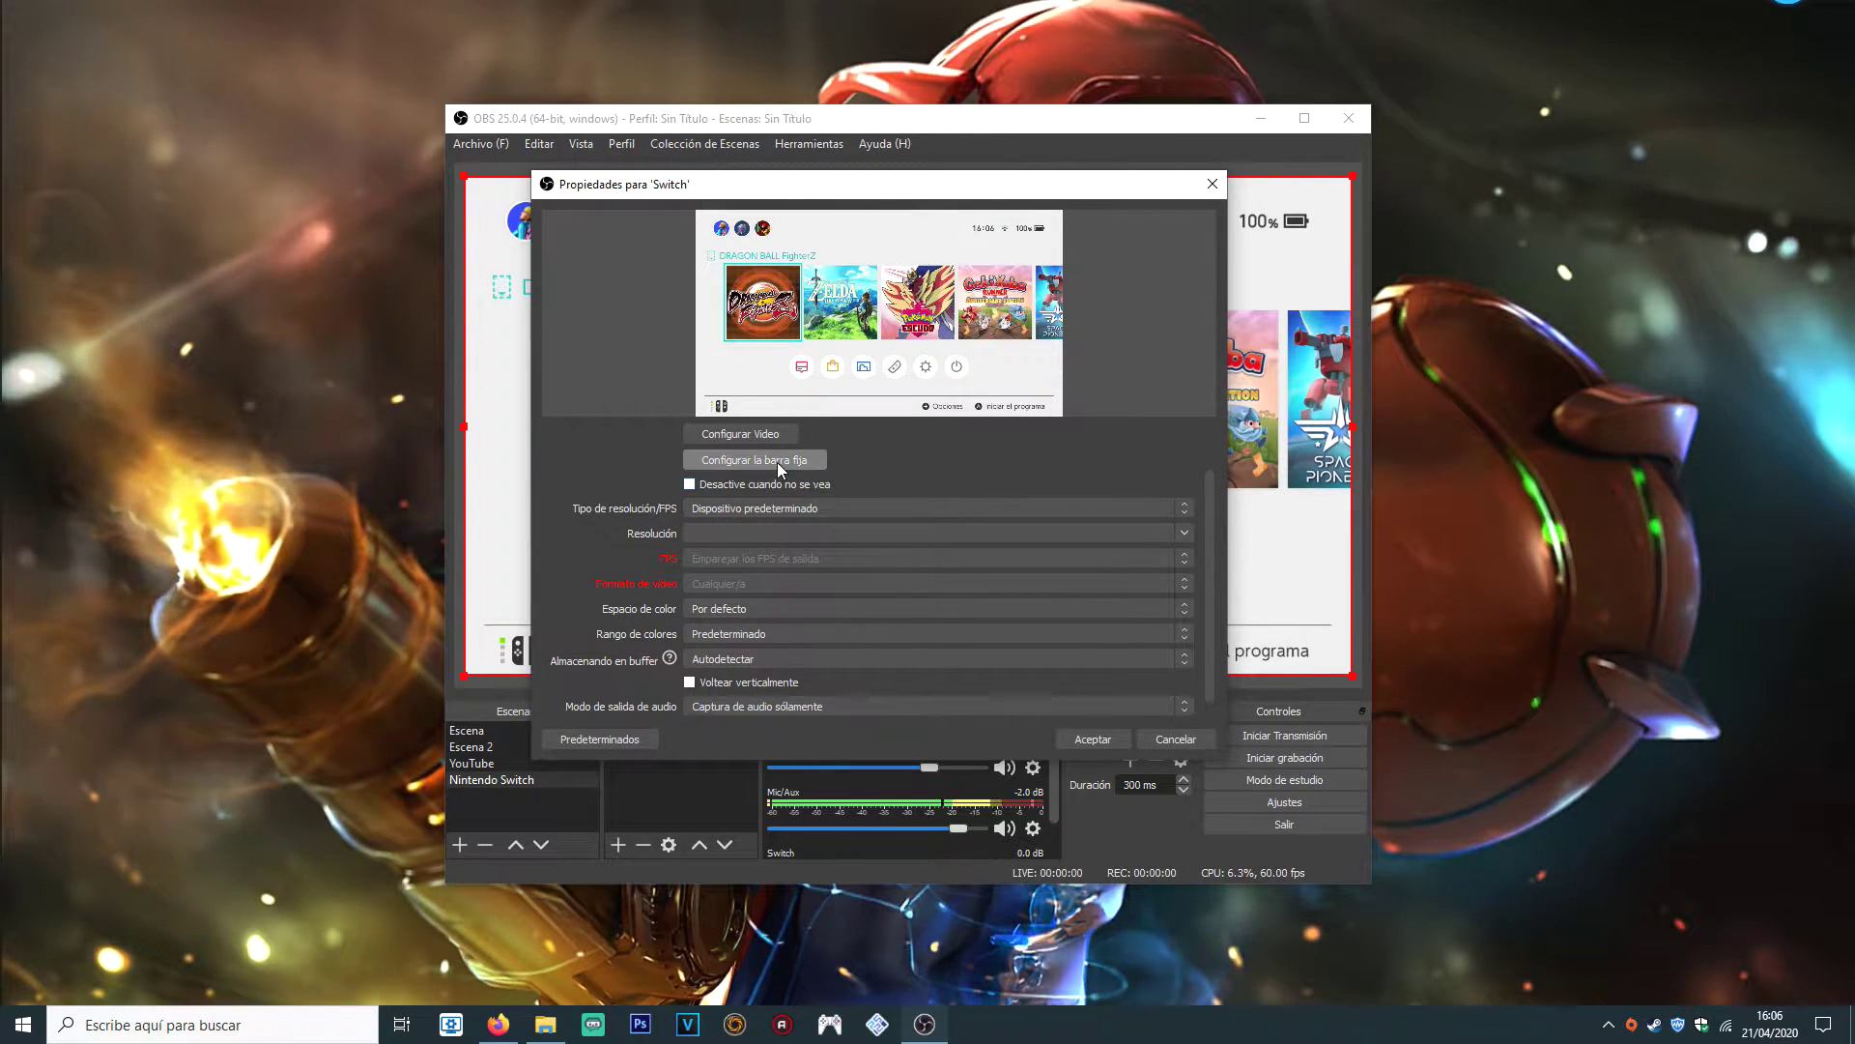
{"action": "left_click", "coordinate": [727, 507]}
{"action": "left_click", "coordinate": [746, 538]}
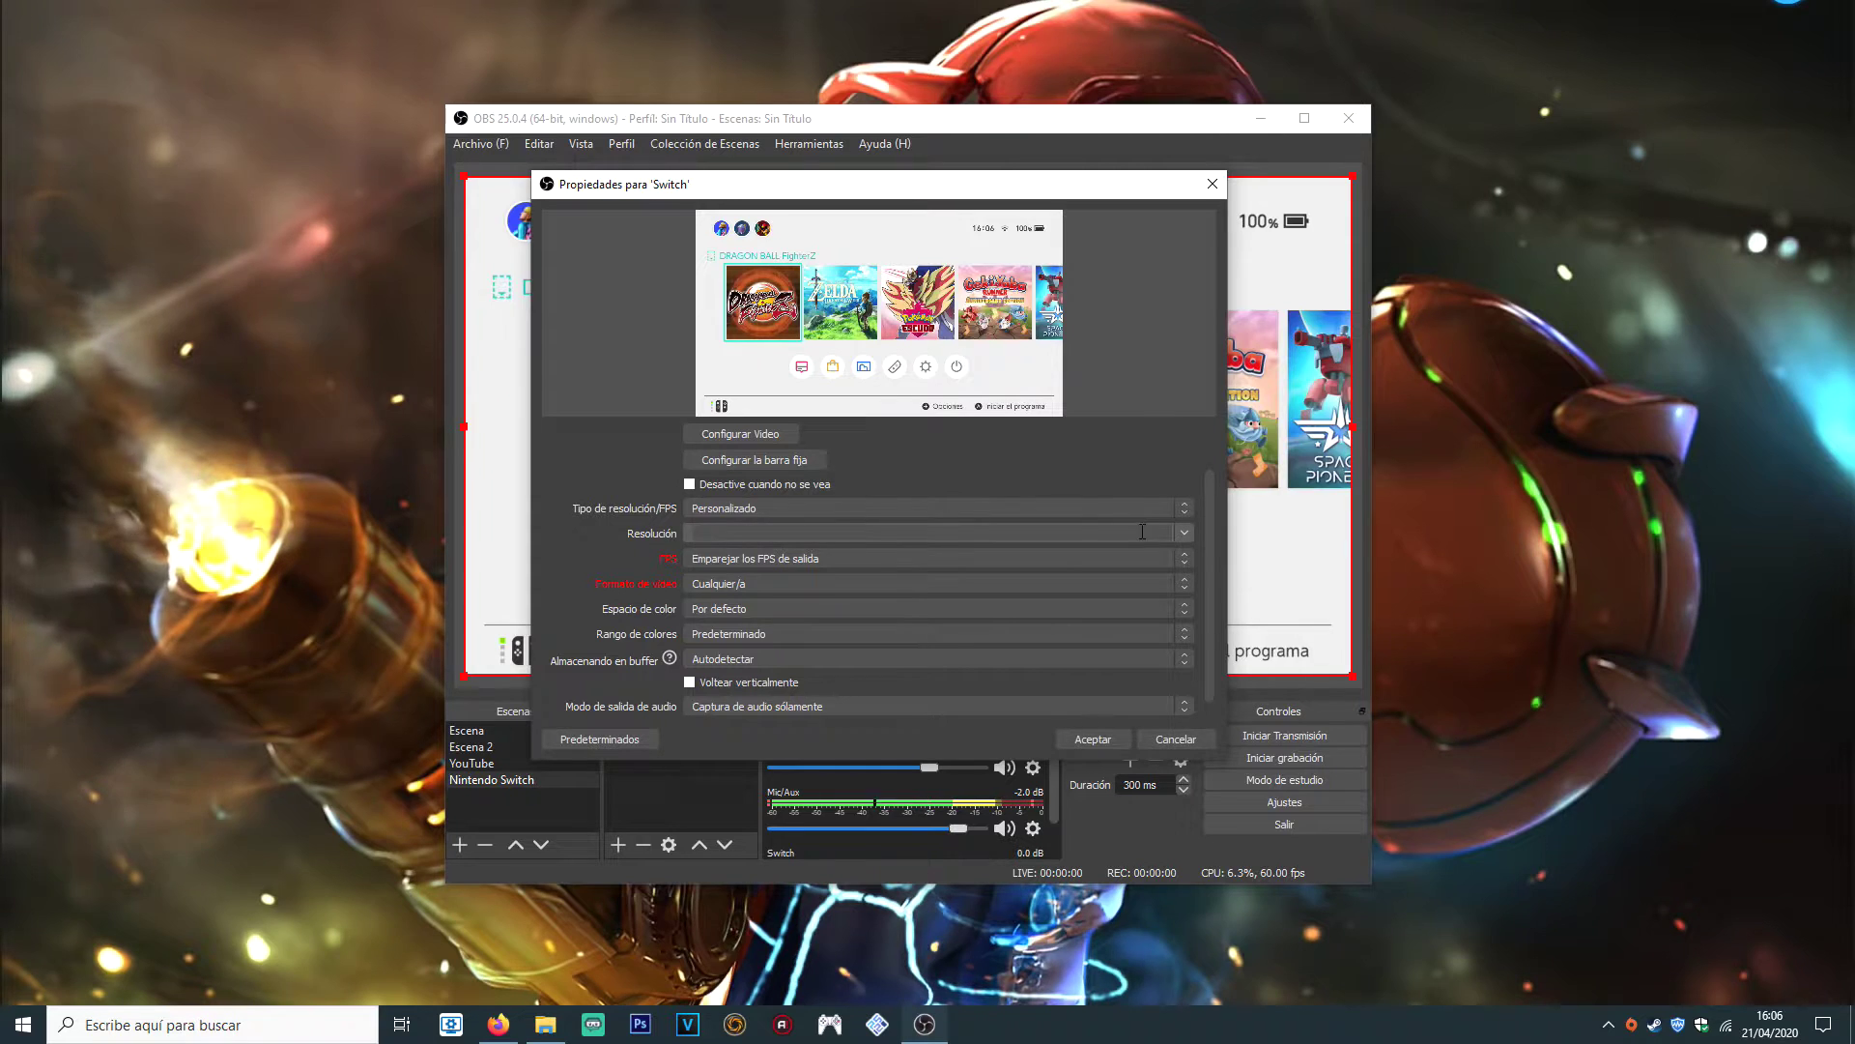
{"action": "left_click", "coordinate": [1185, 532]}
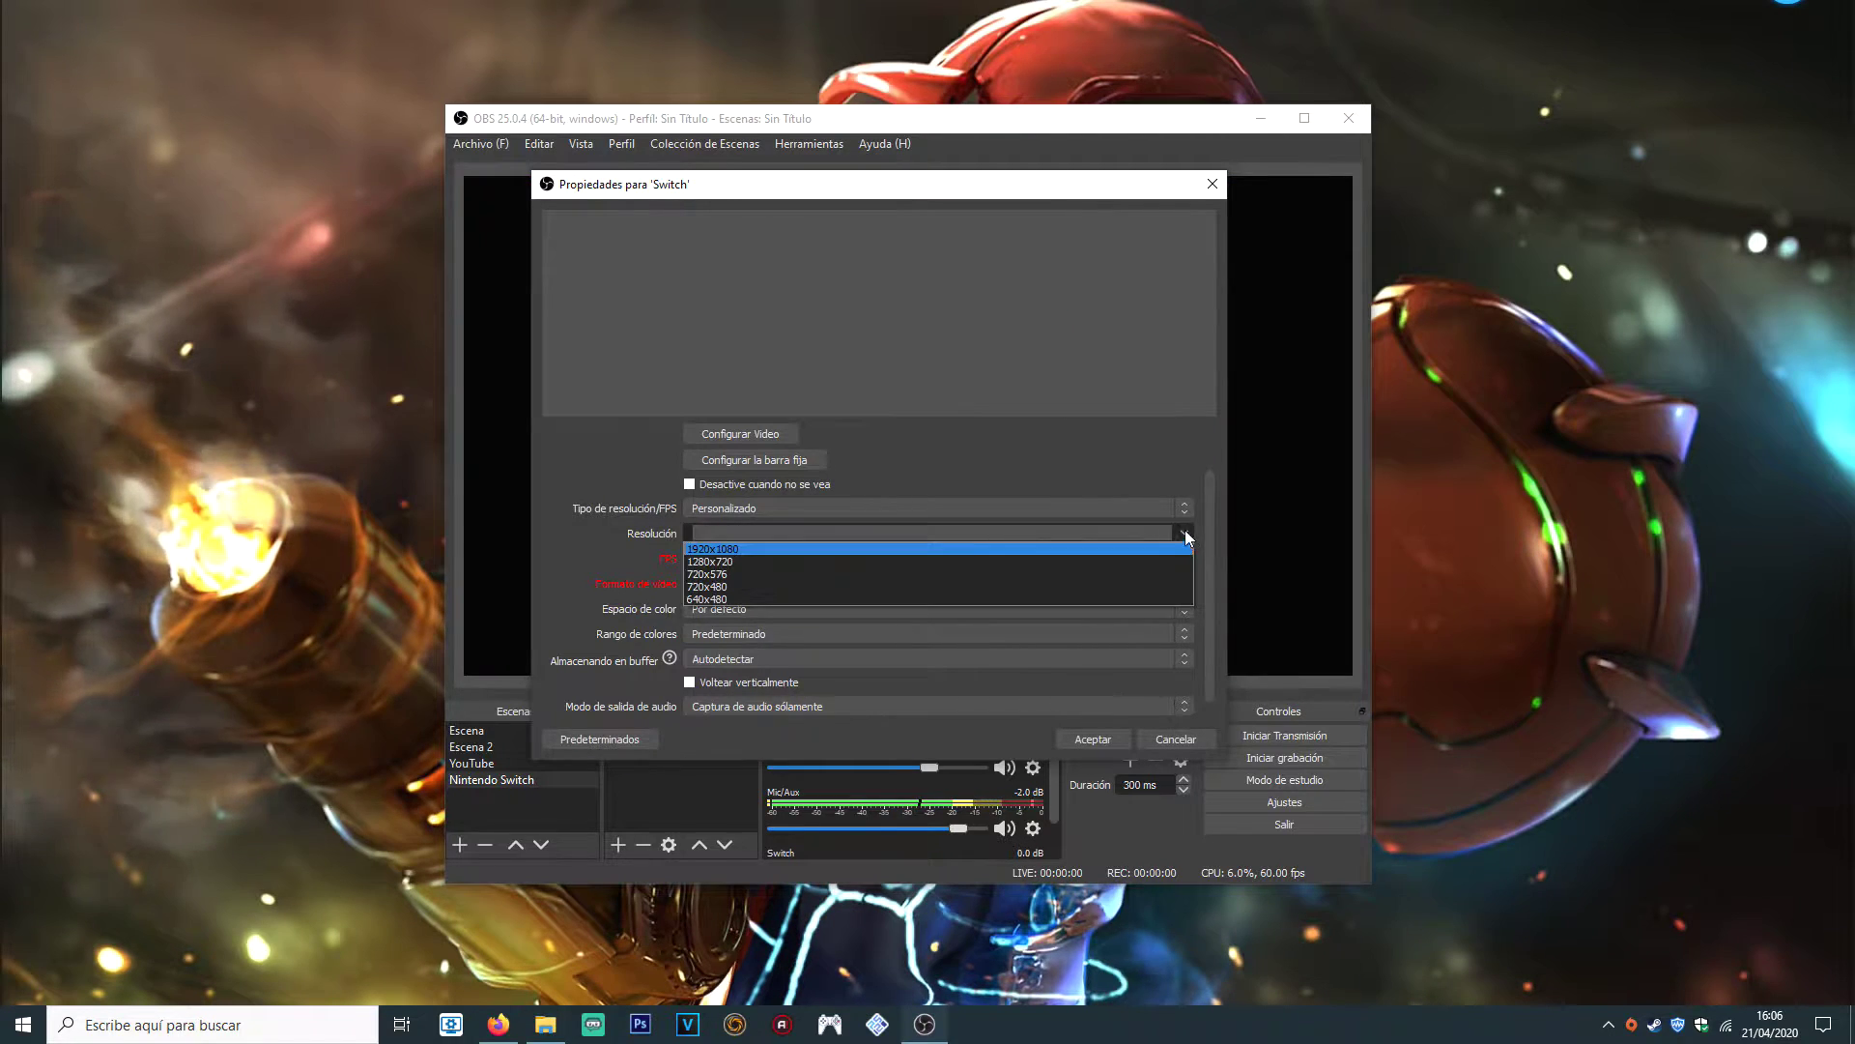
{"action": "left_click", "coordinate": [750, 548]}
{"action": "left_click", "coordinate": [776, 559]}
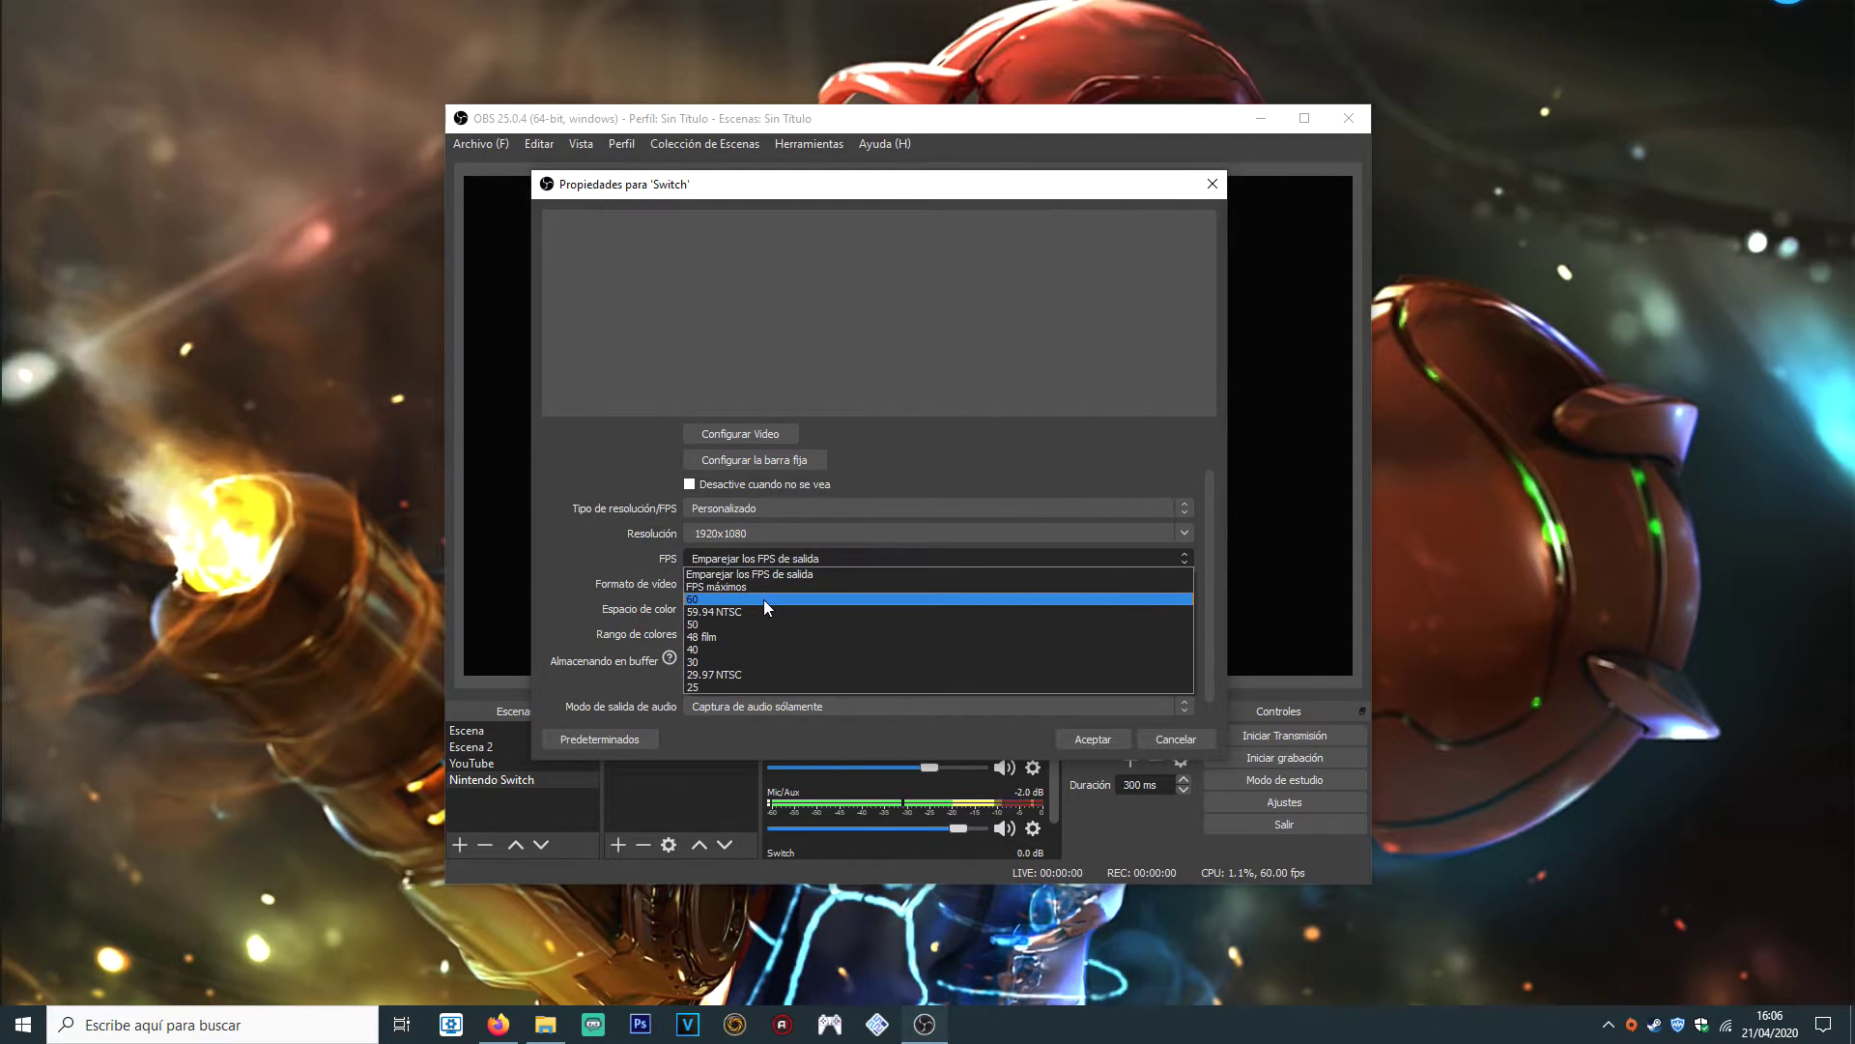
{"action": "left_click", "coordinate": [763, 599]}
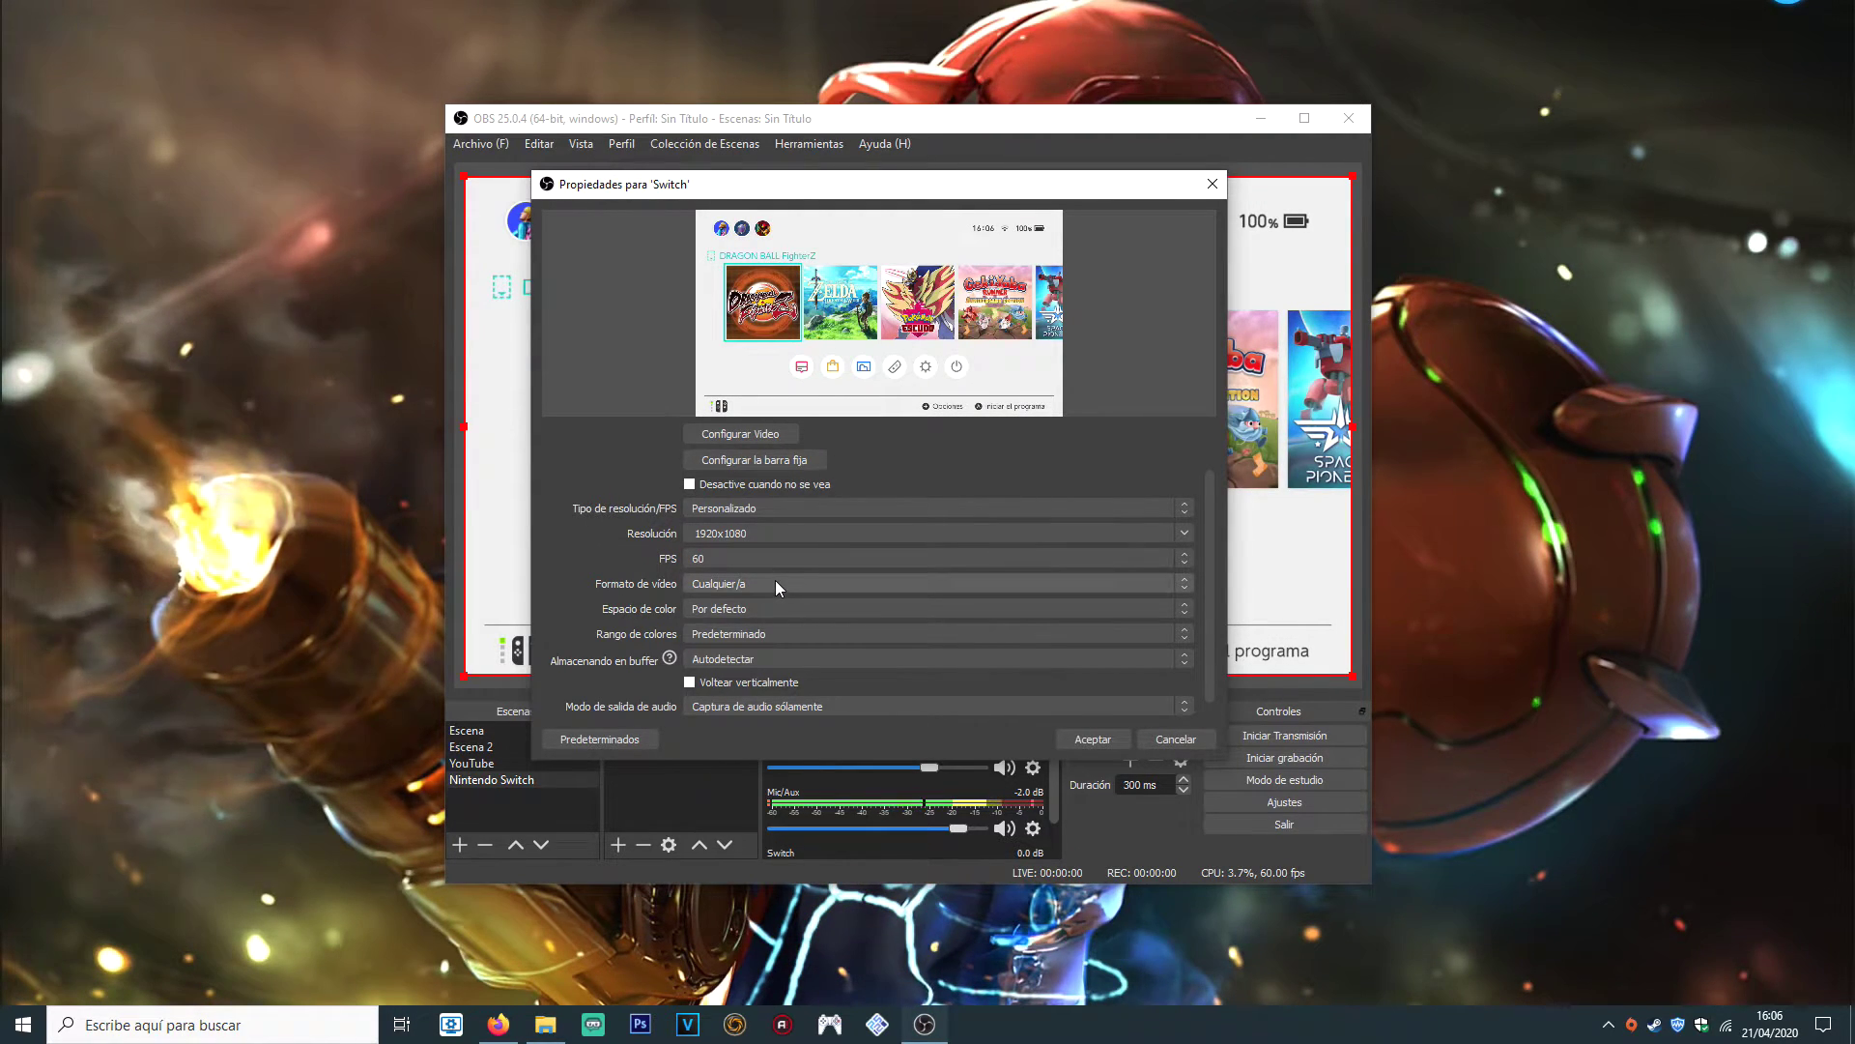
Keep the video format at Cualquier/a and the color space at Por defecto, and set the color range to Completo
{"action": "left_click", "coordinate": [772, 581]}
{"action": "left_click", "coordinate": [771, 578]}
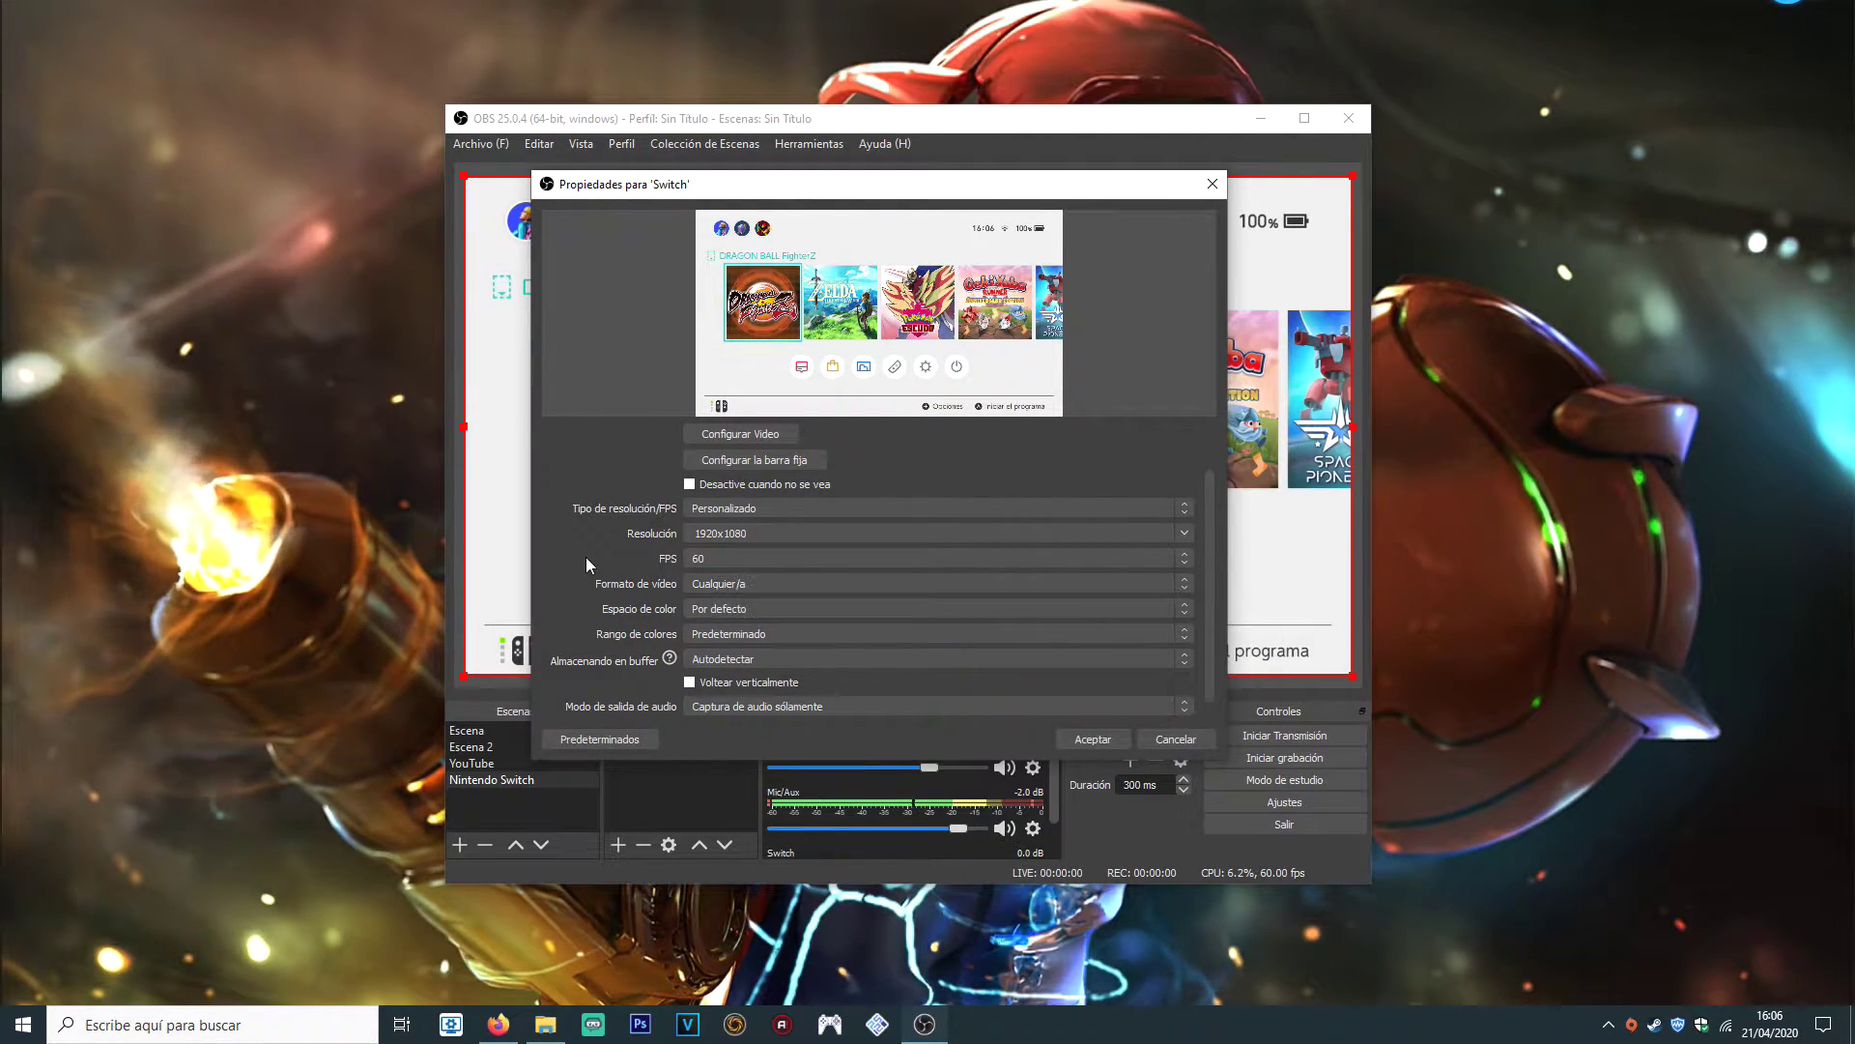
{"action": "left_click", "coordinate": [766, 599]}
{"action": "left_click", "coordinate": [650, 559]}
{"action": "left_click", "coordinate": [765, 632]}
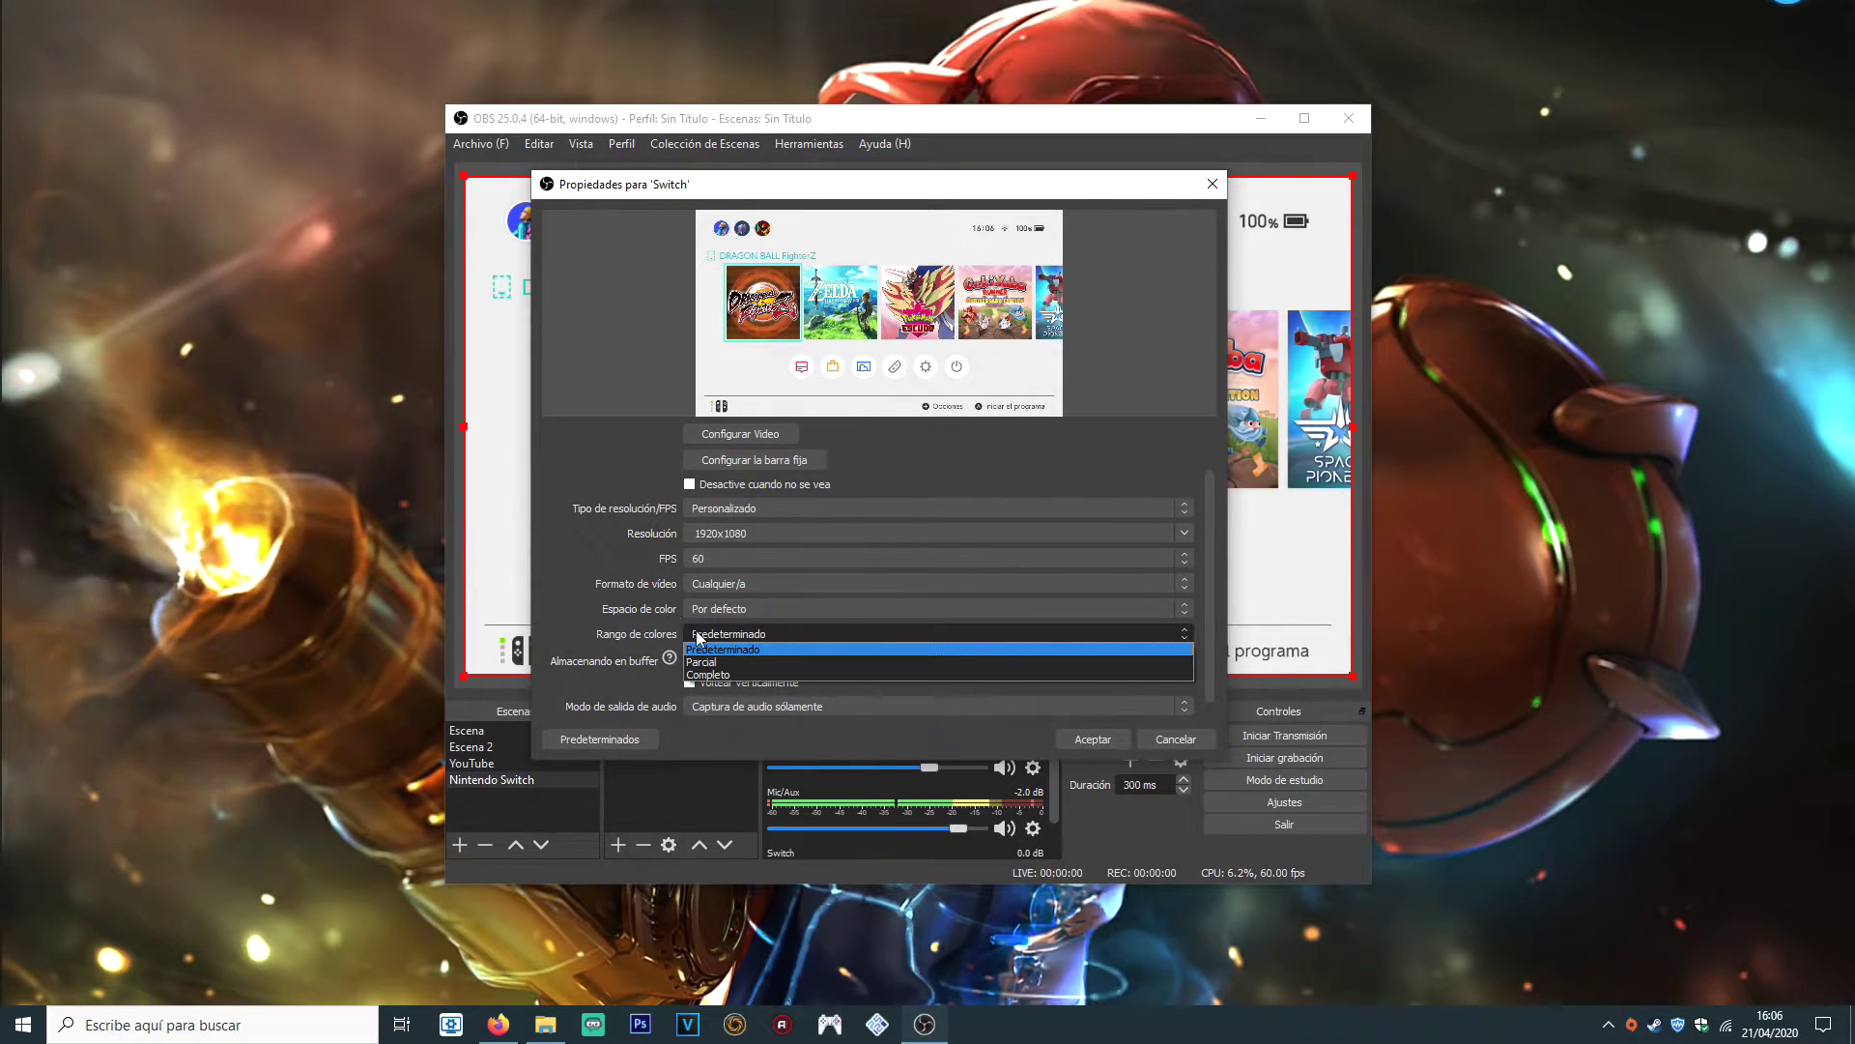
{"action": "left_click", "coordinate": [739, 672]}
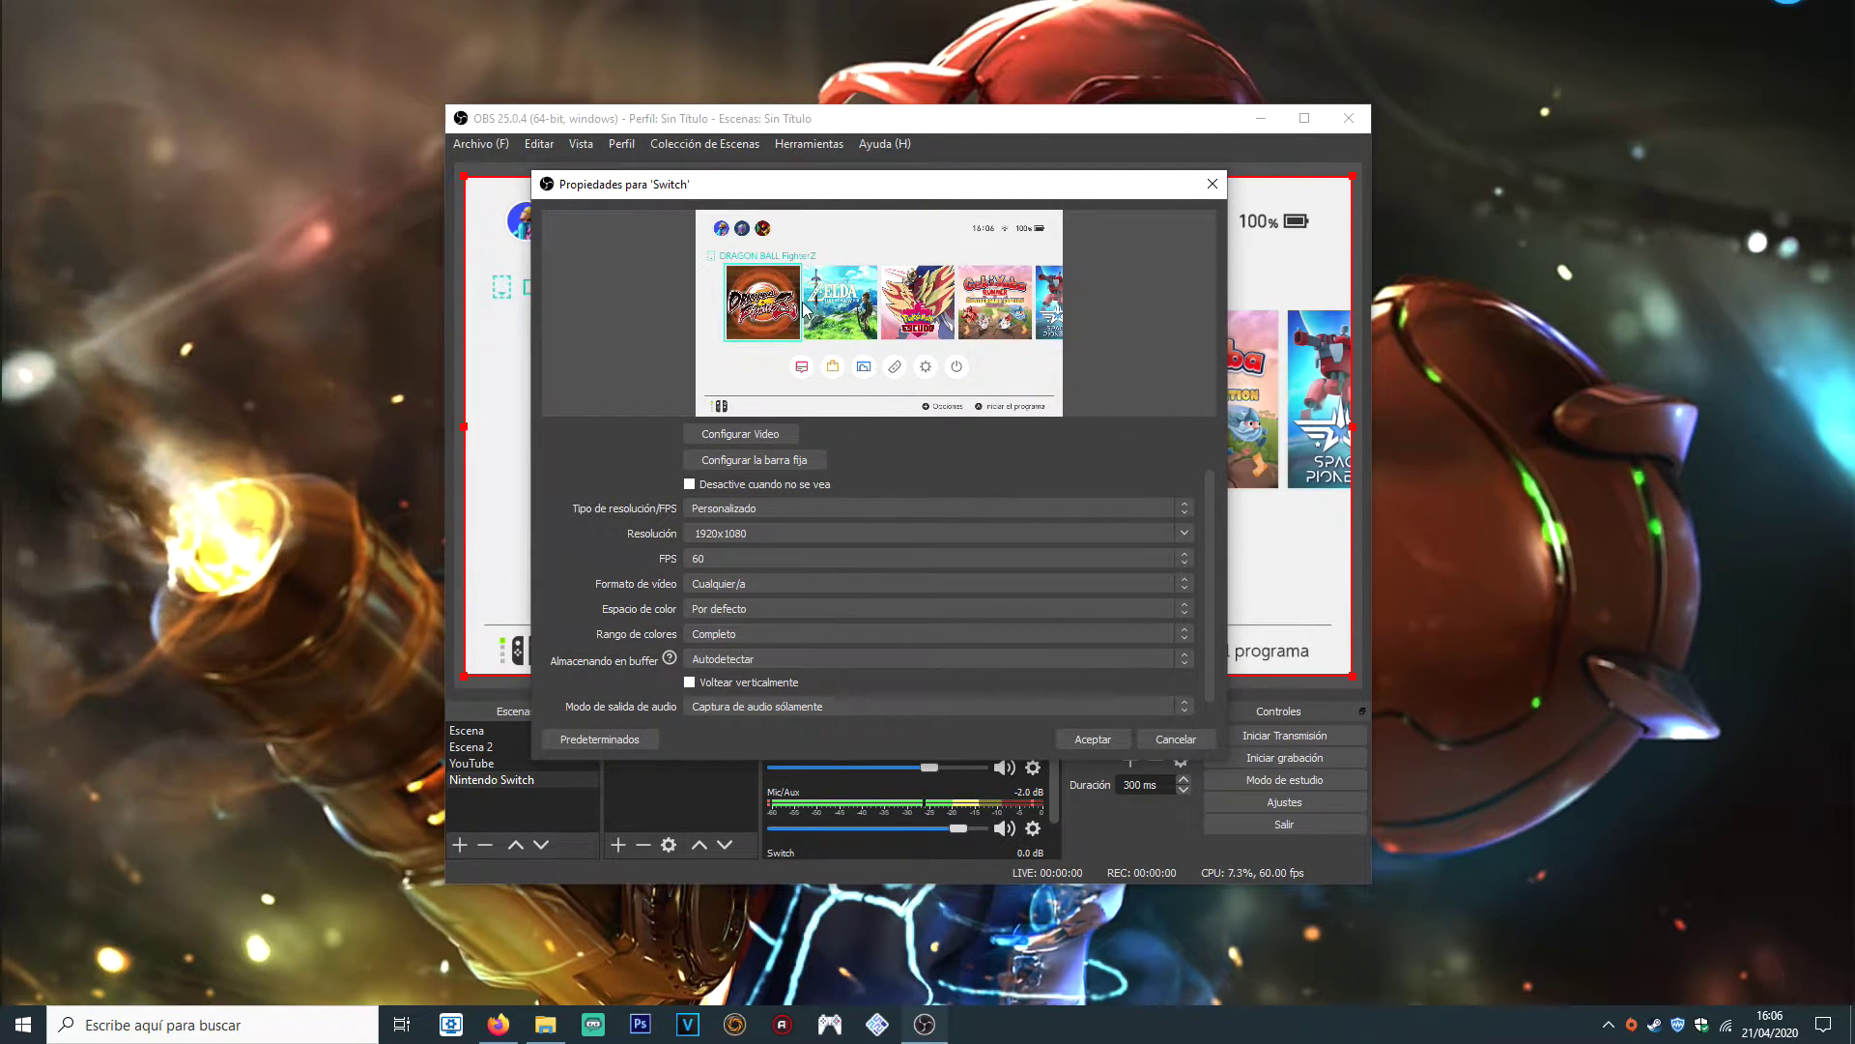
Set the Switch source's audio output mode to Salida de audio de escritorio (WaveOut) and accept its properties
{"action": "scroll", "coordinate": [676, 628], "scroll_direction": "down", "scroll_amount": 1}
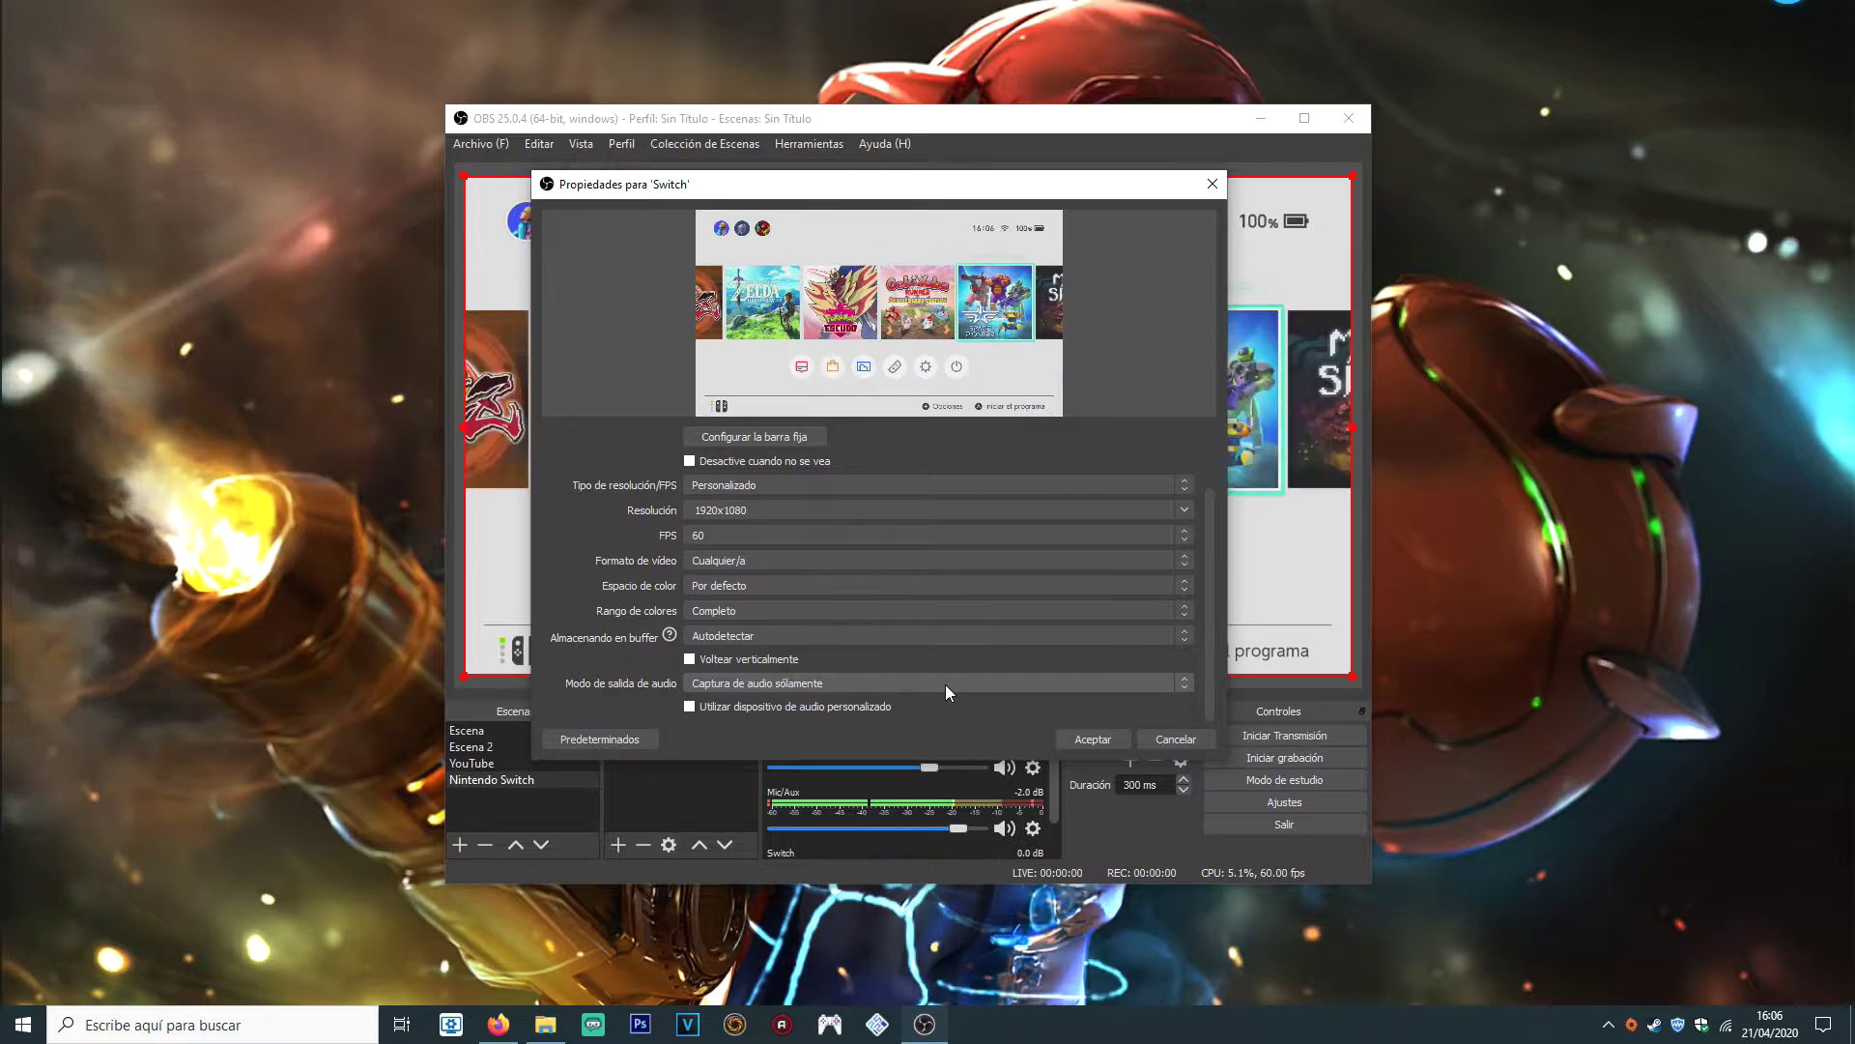
{"action": "left_click", "coordinate": [759, 683]}
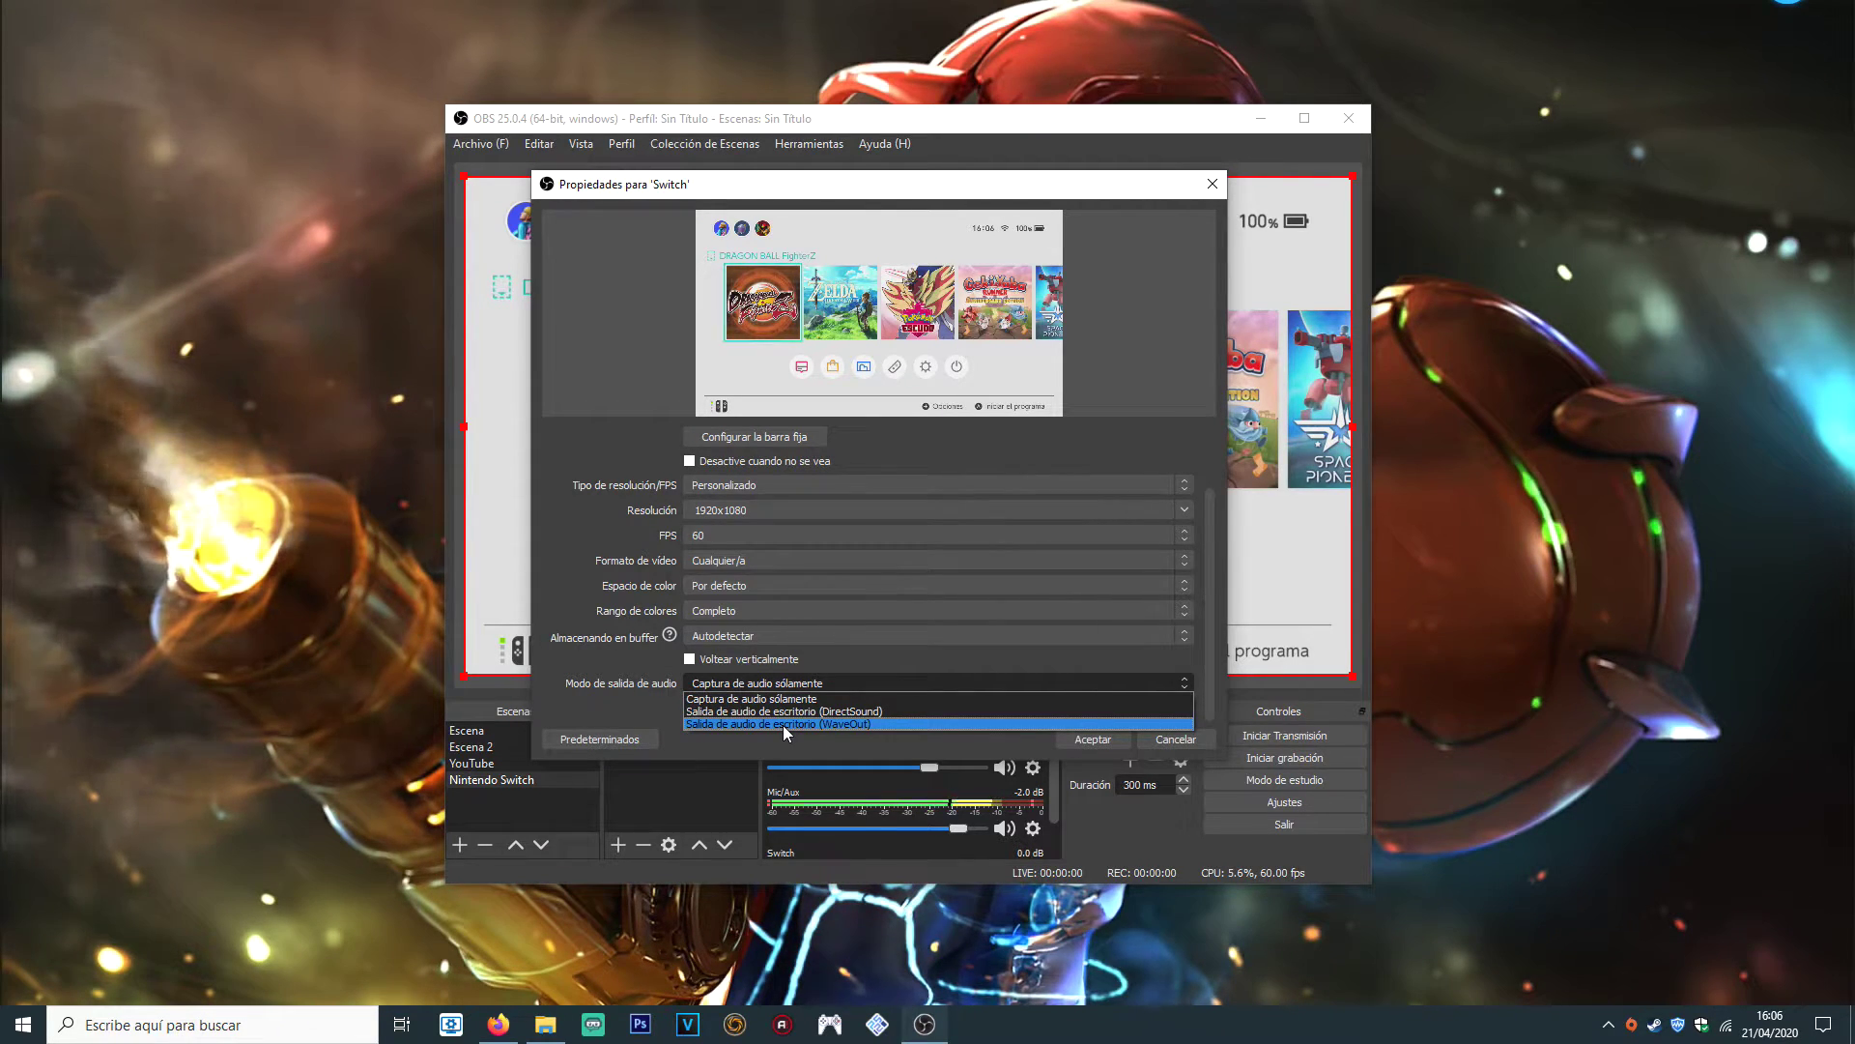
{"action": "left_click", "coordinate": [864, 725]}
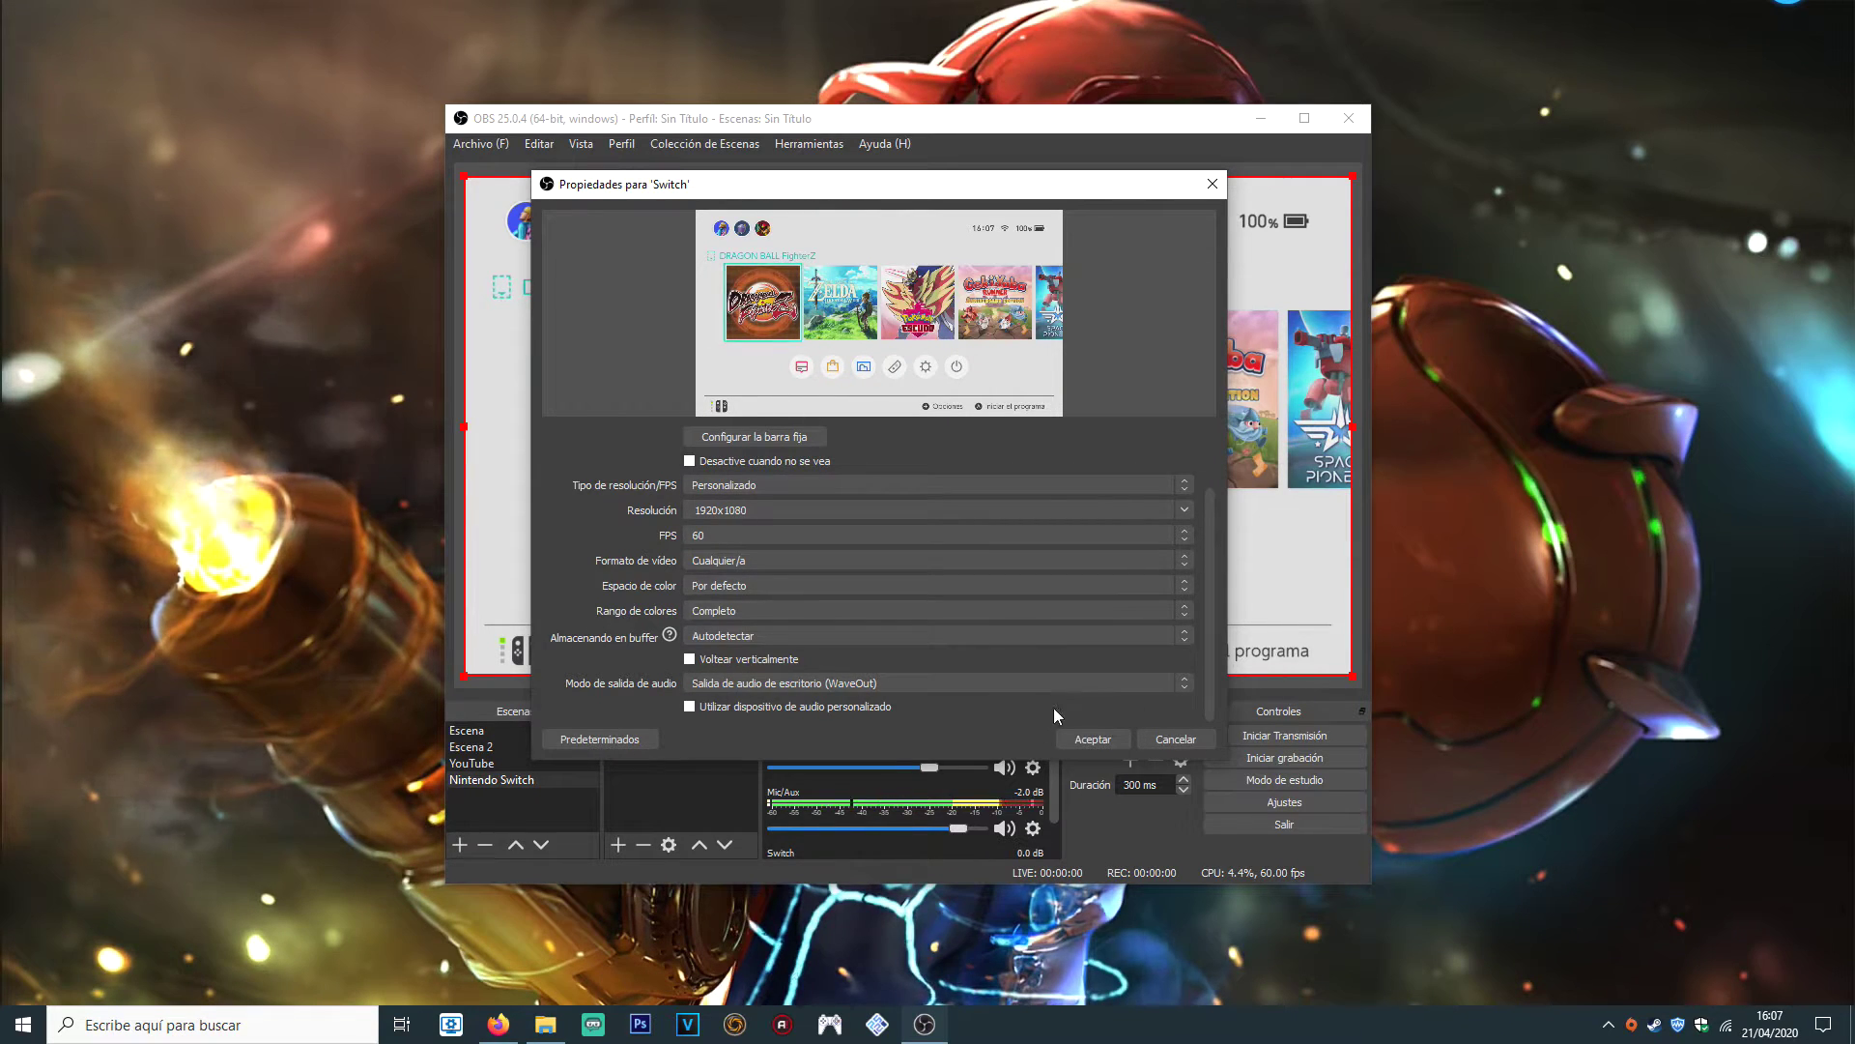
{"action": "left_click", "coordinate": [1086, 742]}
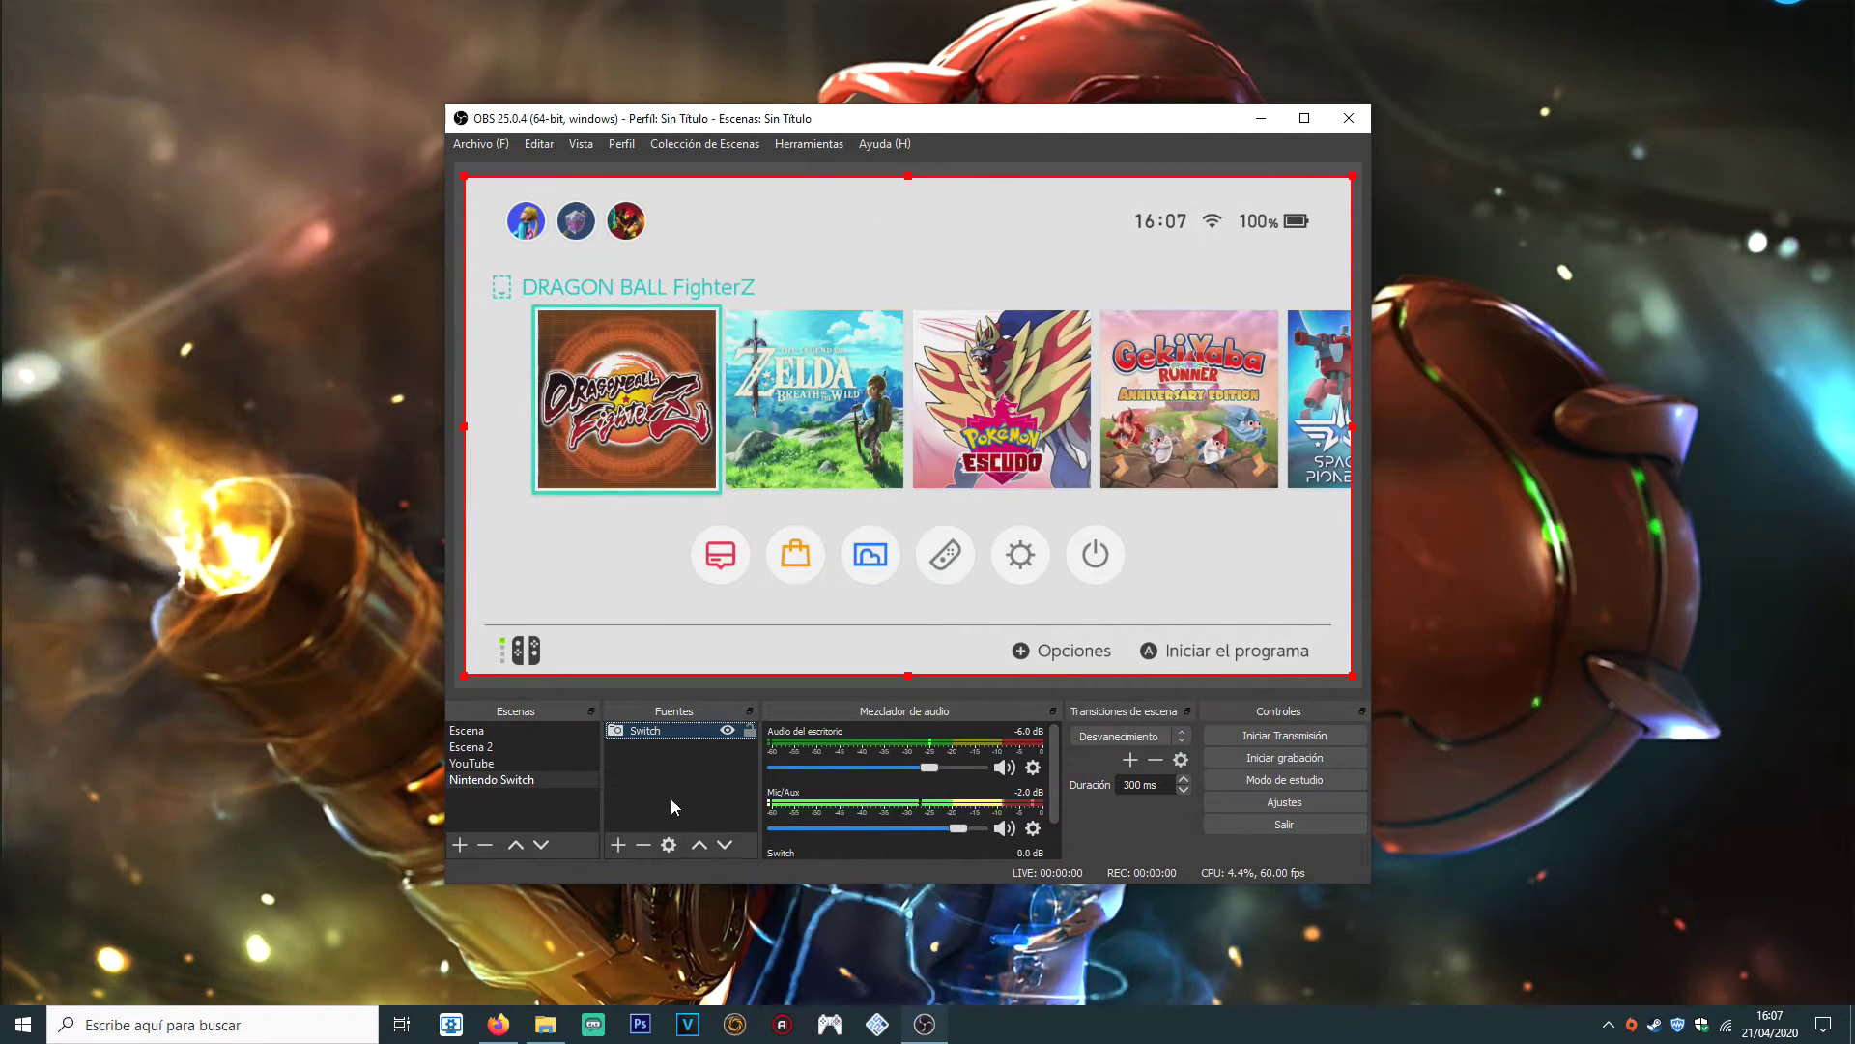
Add a new audio input capture source named "micro" to the Nintendo Switch scene
{"action": "right_click", "coordinate": [673, 766]}
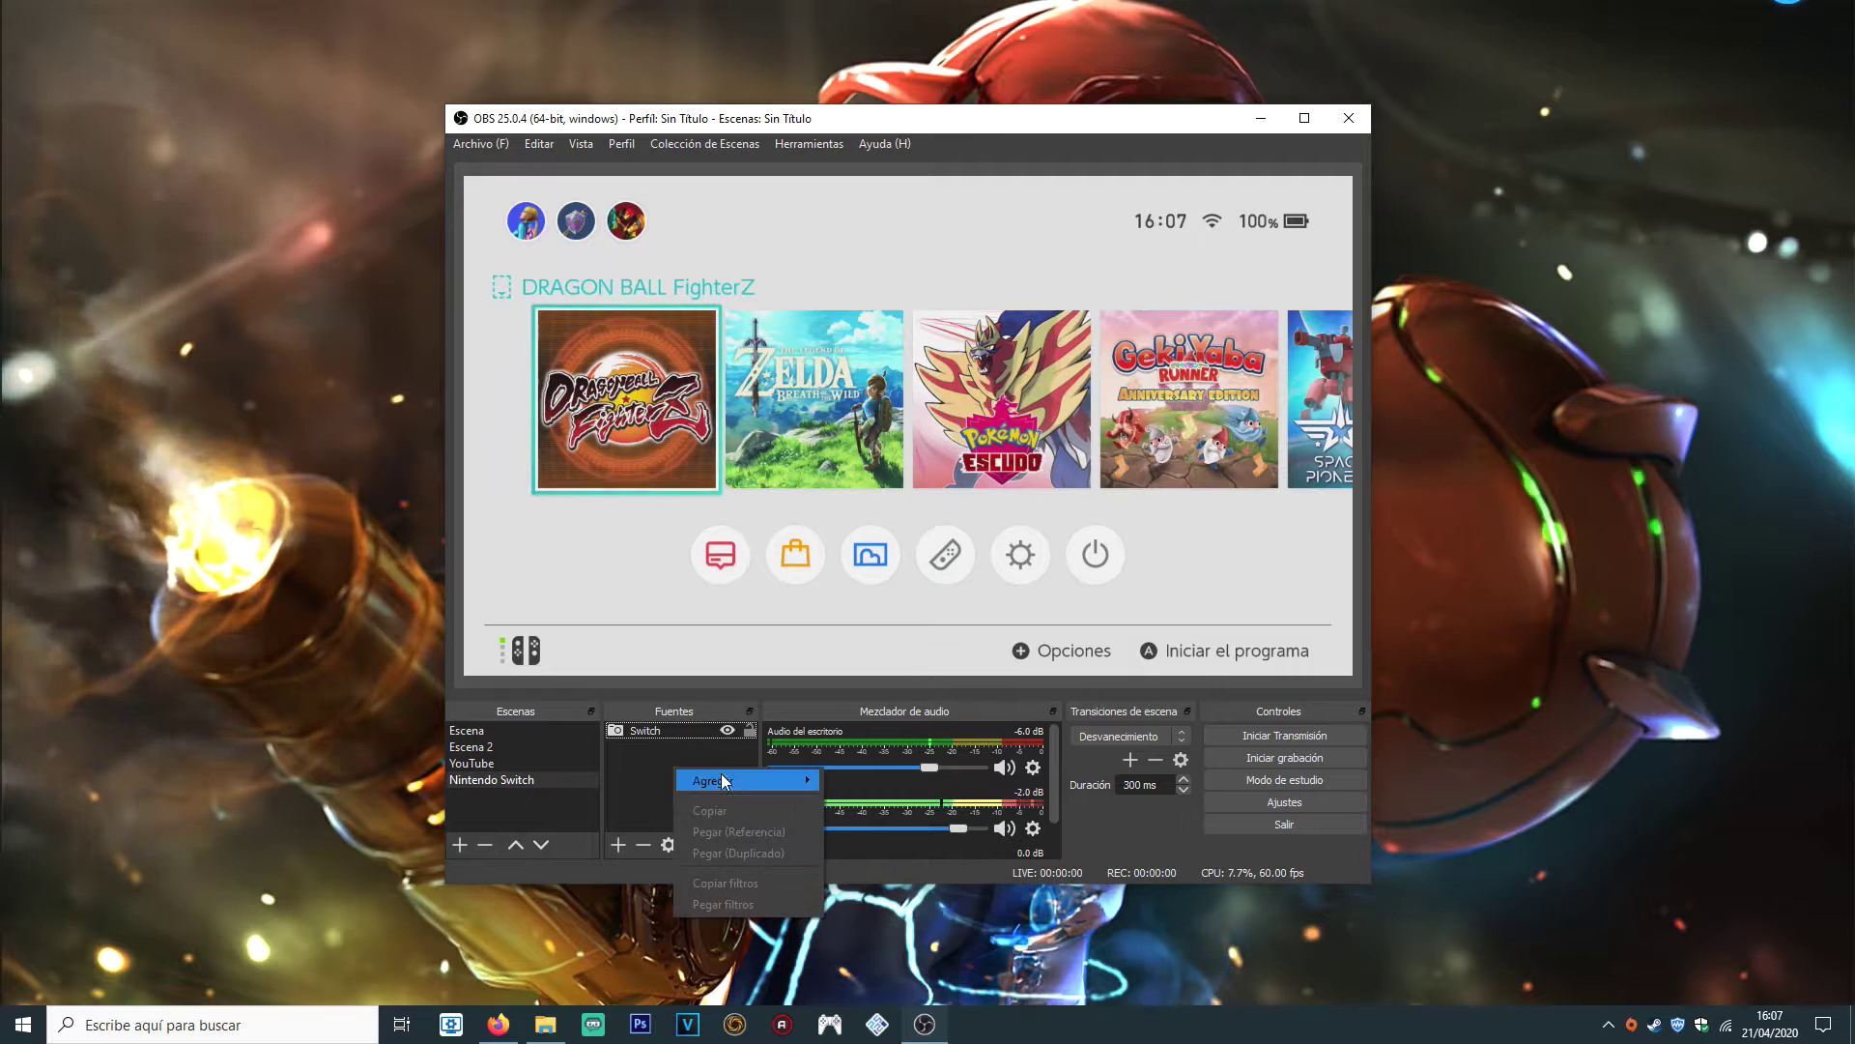
{"action": "mouse_move", "coordinate": [724, 777]}
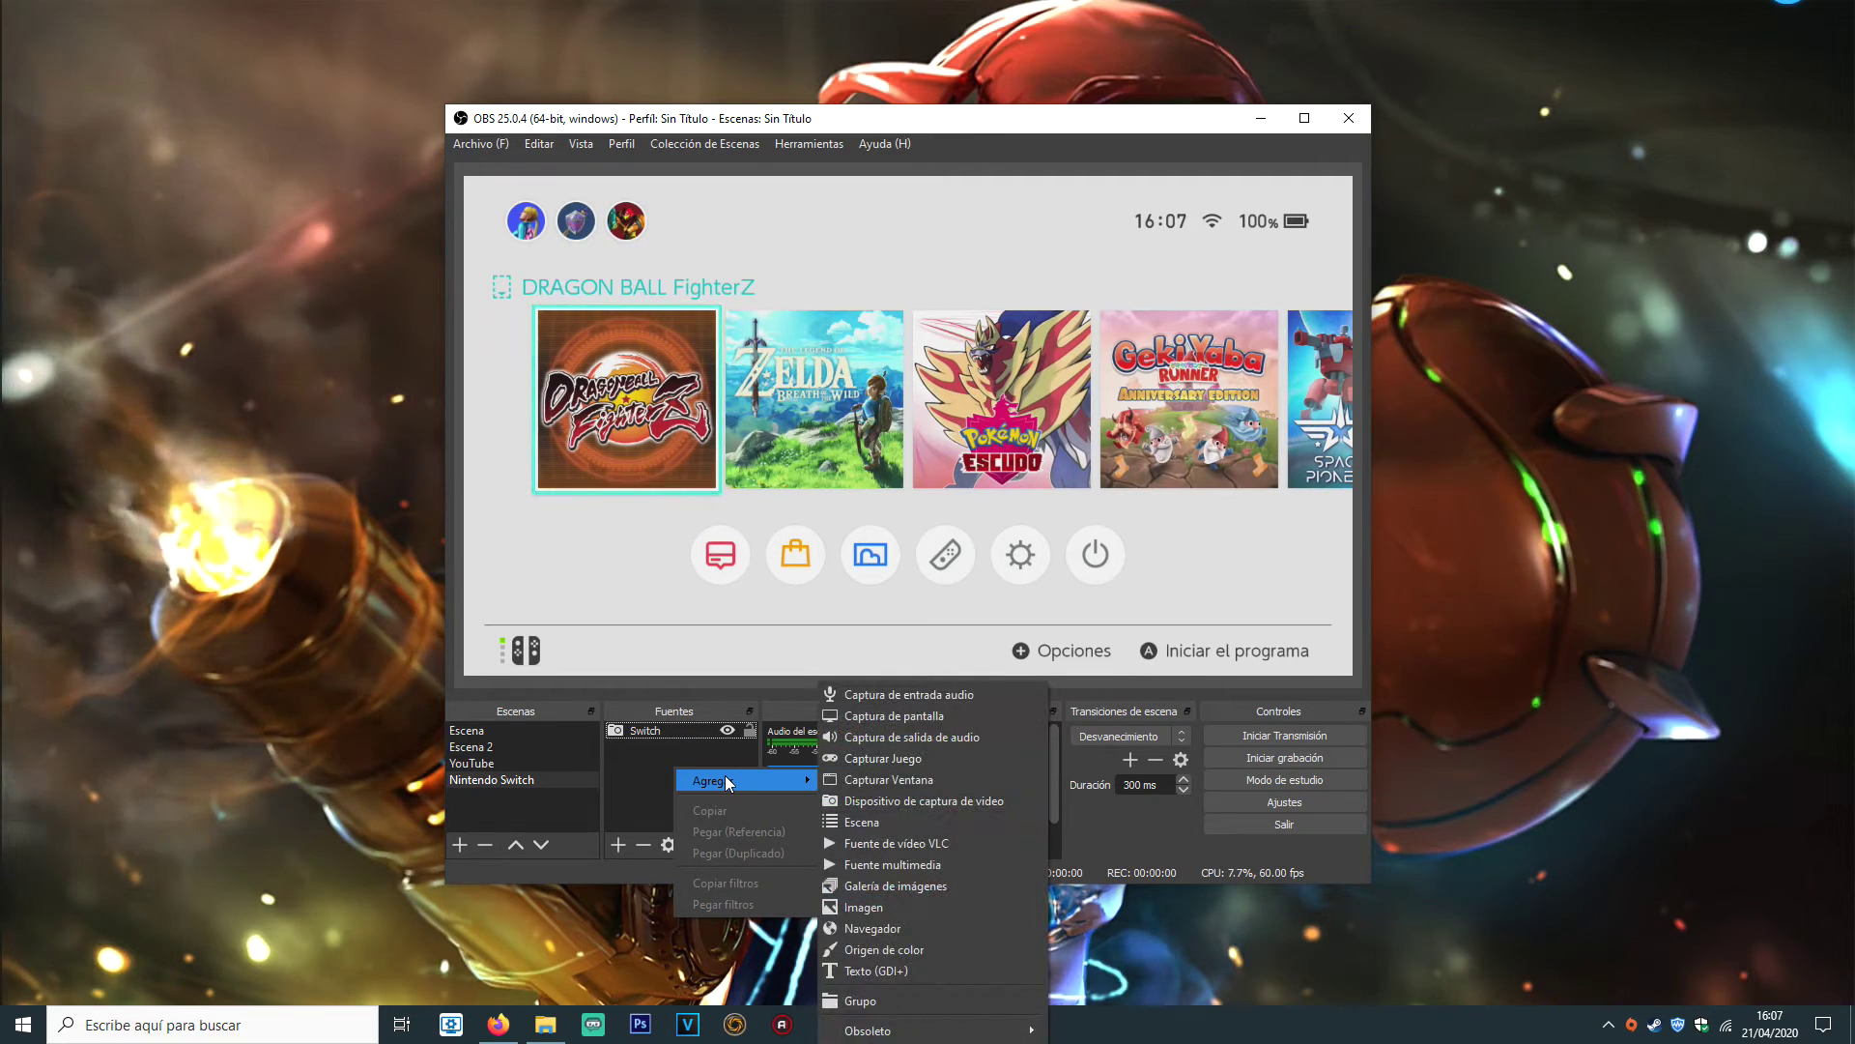
{"action": "left_click", "coordinate": [984, 690]}
{"action": "type", "text": "micro"}
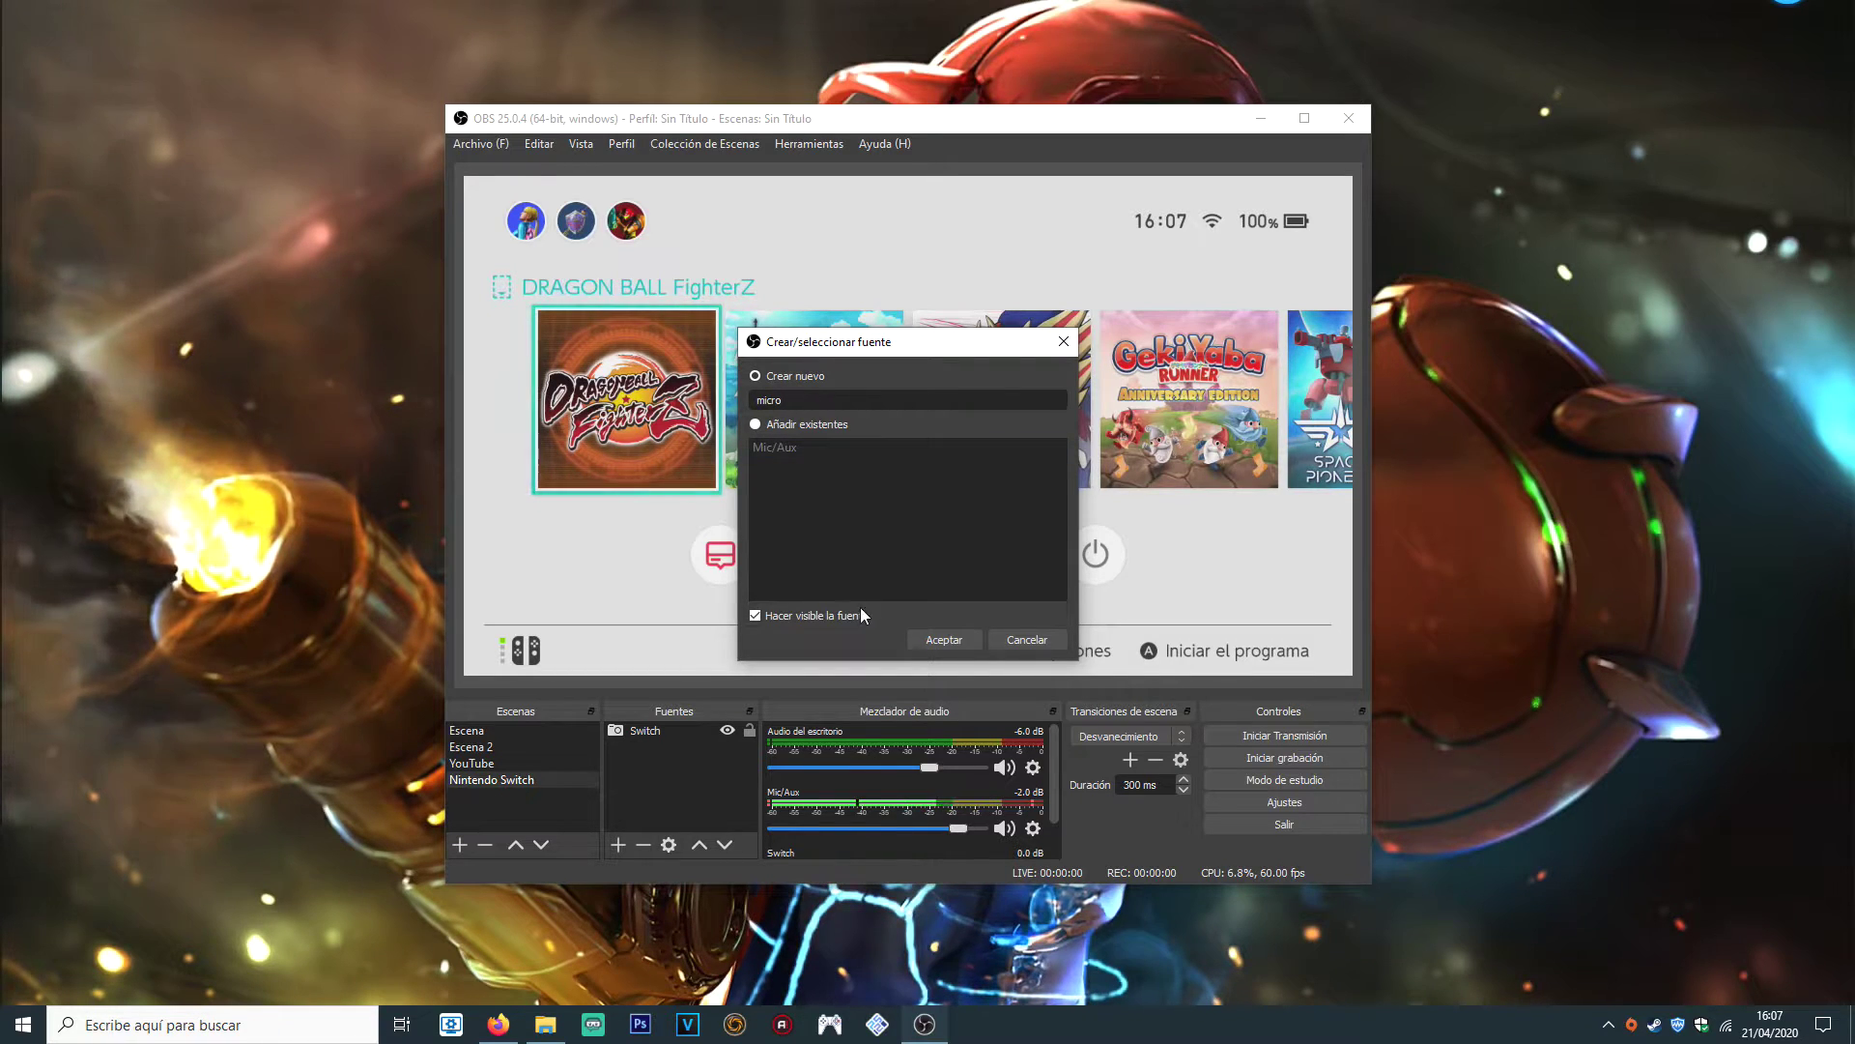
{"action": "left_click", "coordinate": [943, 639]}
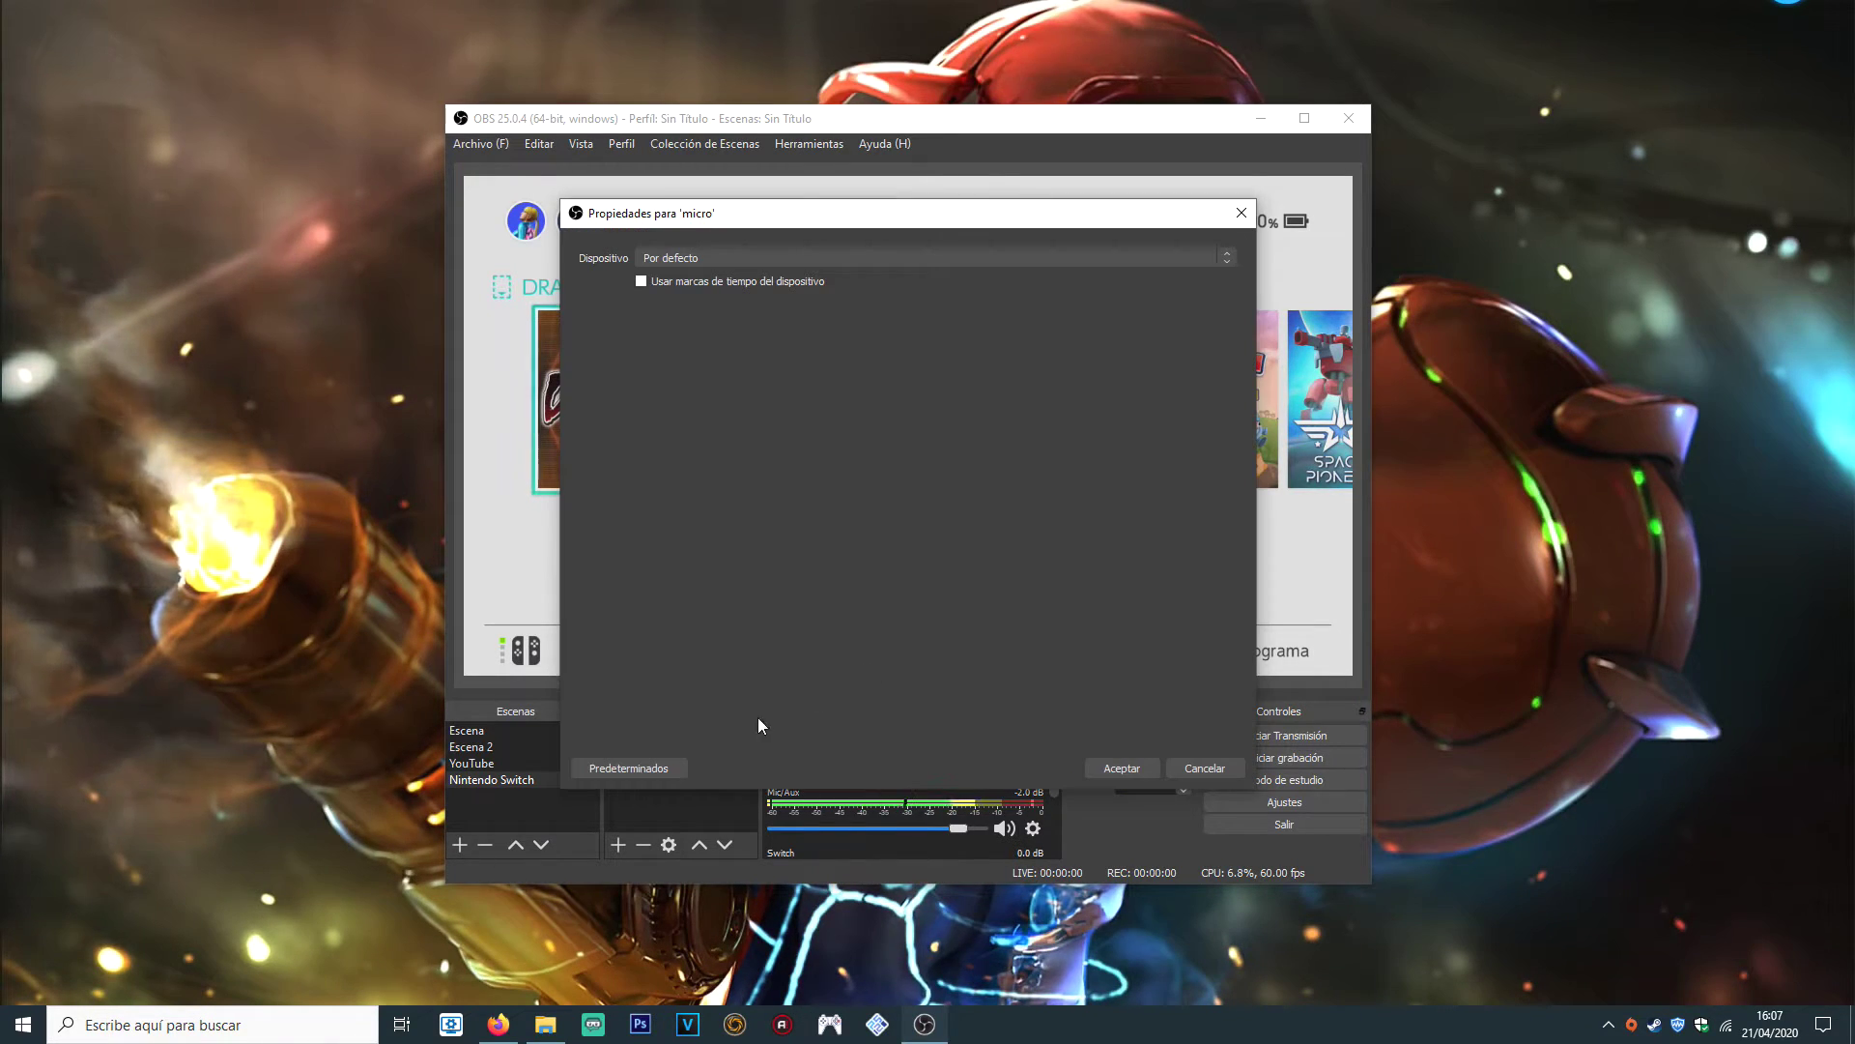
Set the micro source's device to Micrófono (Yeti Stereo Microphone) and accept its properties
{"action": "left_click", "coordinate": [743, 255]}
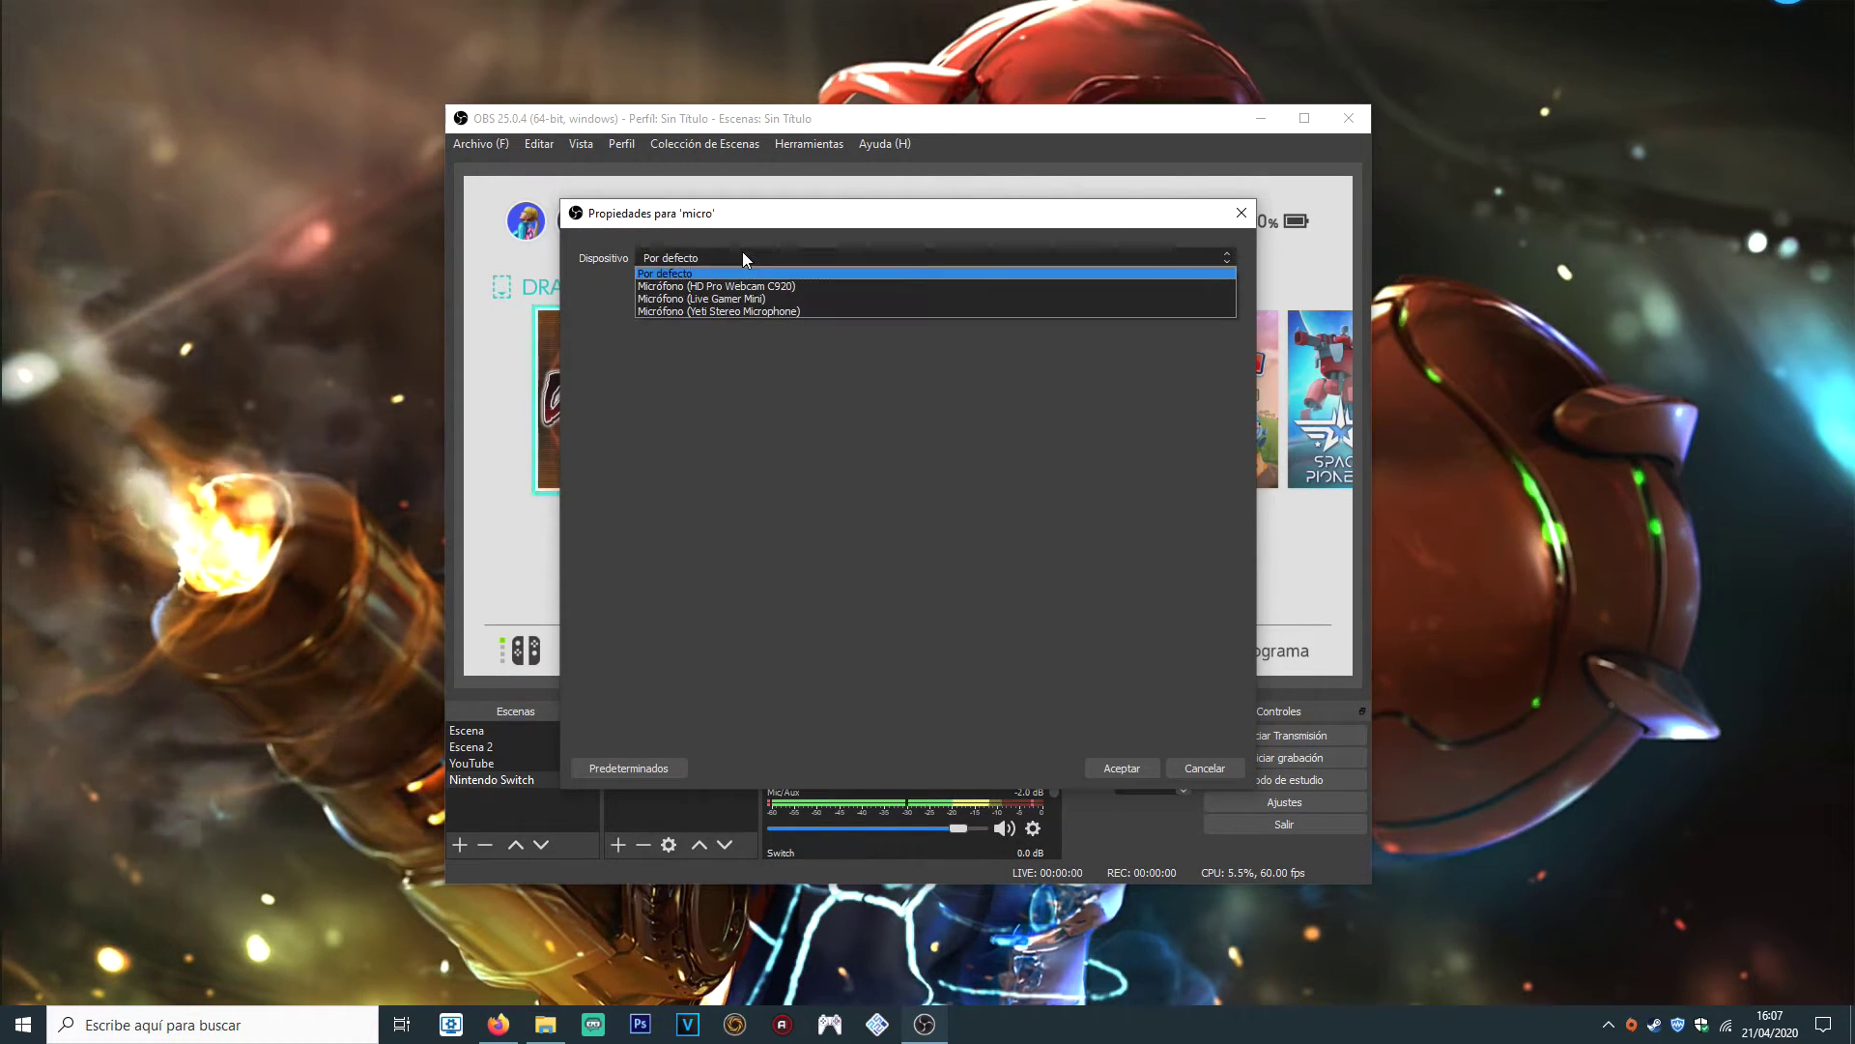
{"action": "left_click", "coordinate": [771, 311]}
{"action": "left_click", "coordinate": [1138, 773]}
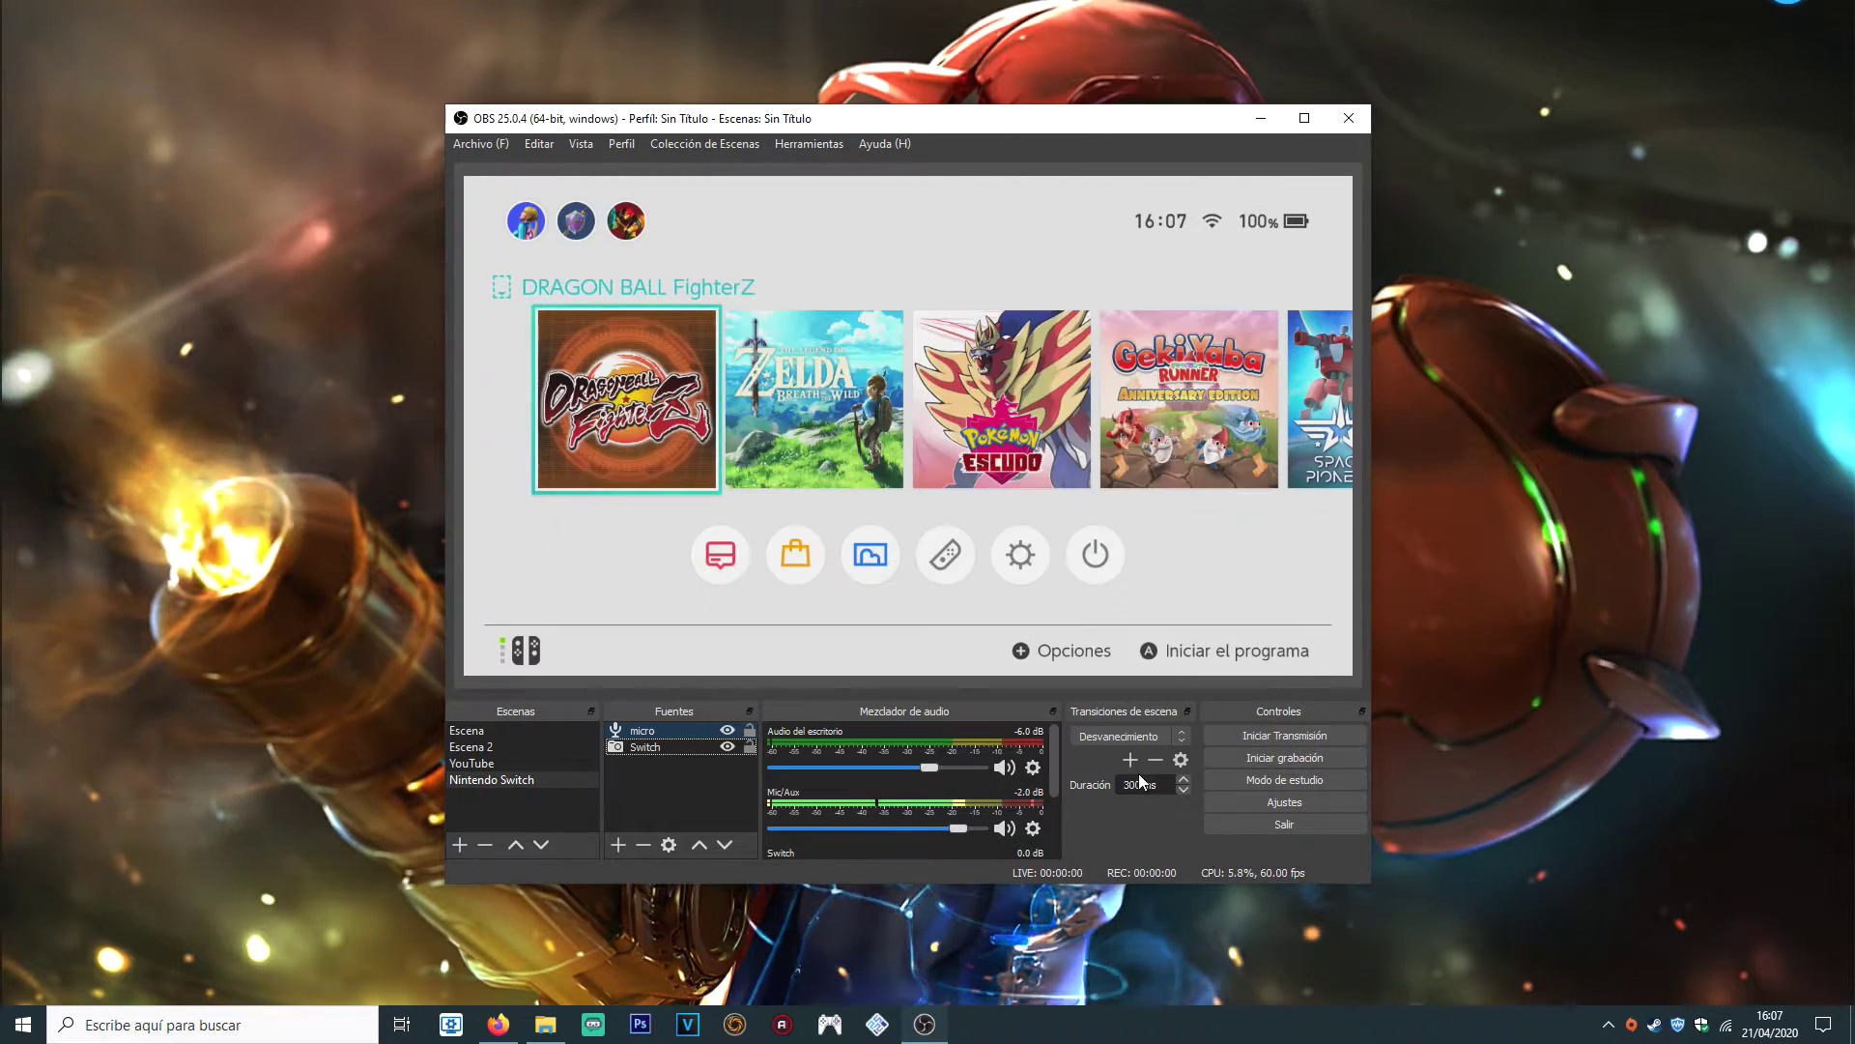
{"action": "left_click", "coordinate": [673, 730]}
{"action": "left_click", "coordinate": [651, 746]}
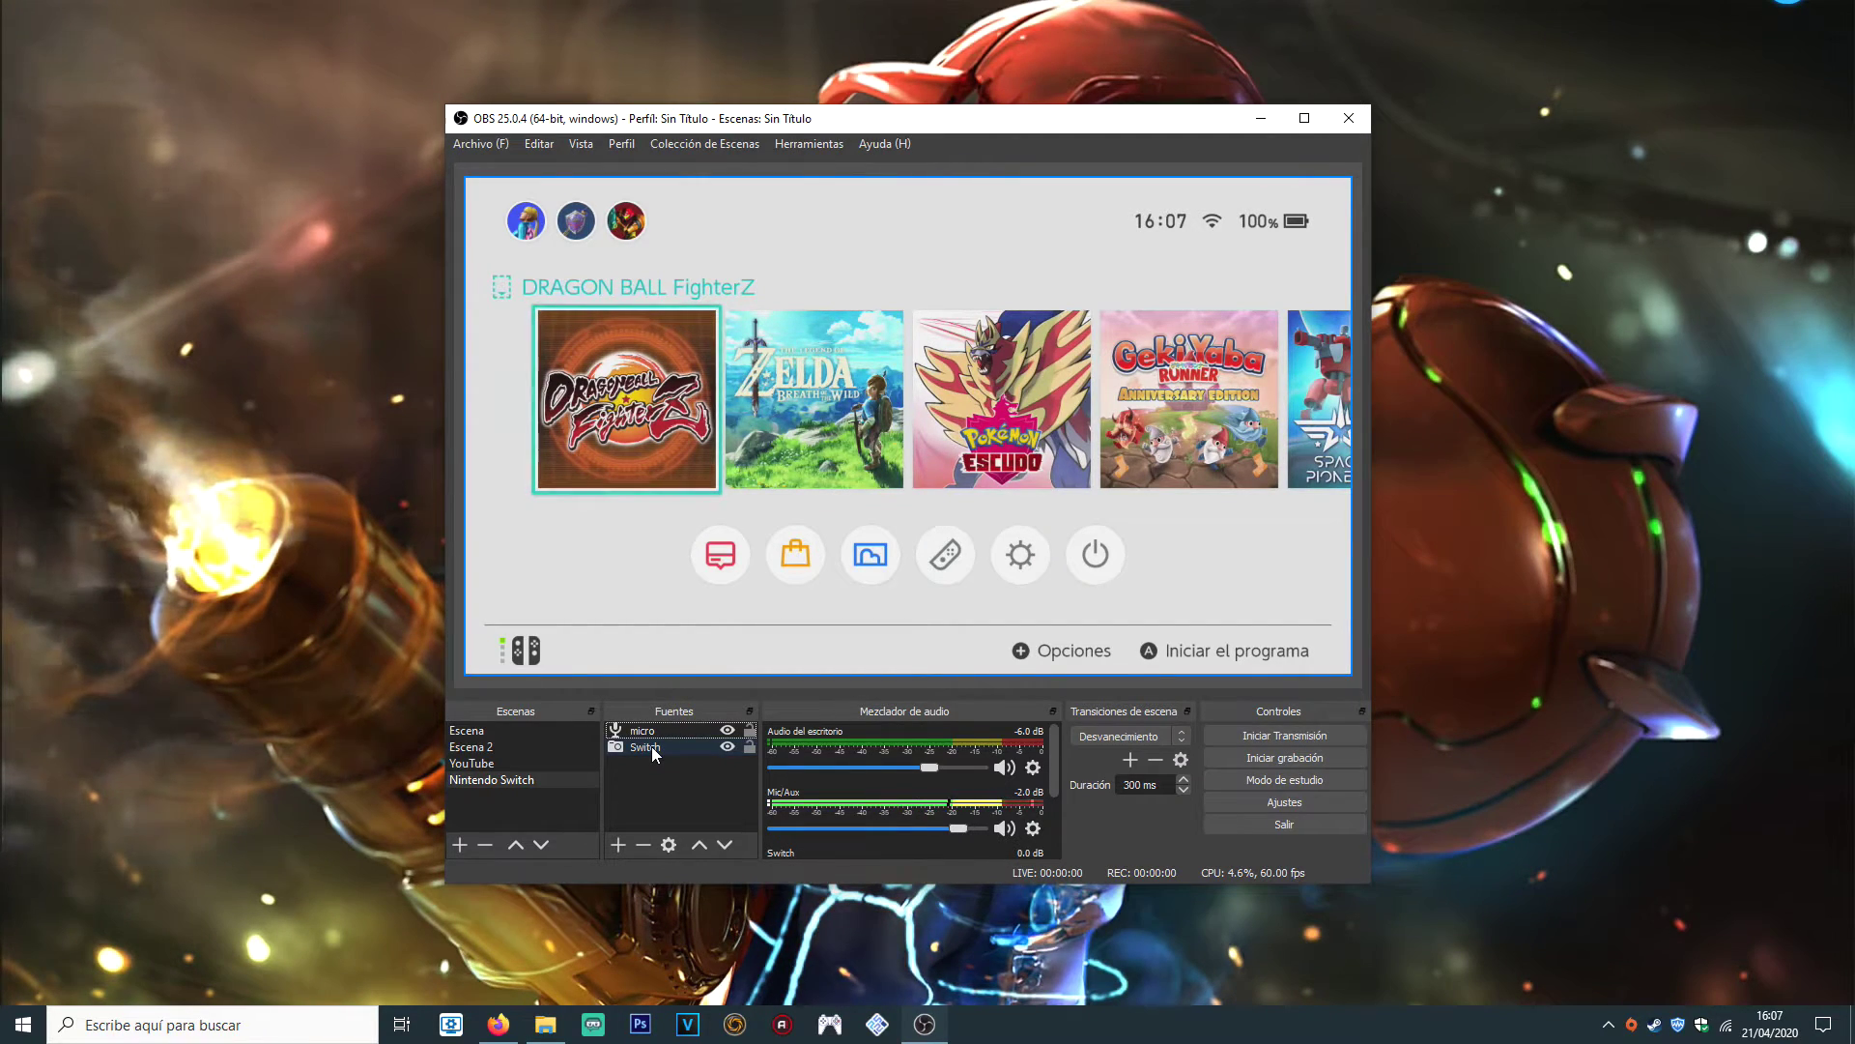
{"action": "left_click", "coordinate": [652, 777]}
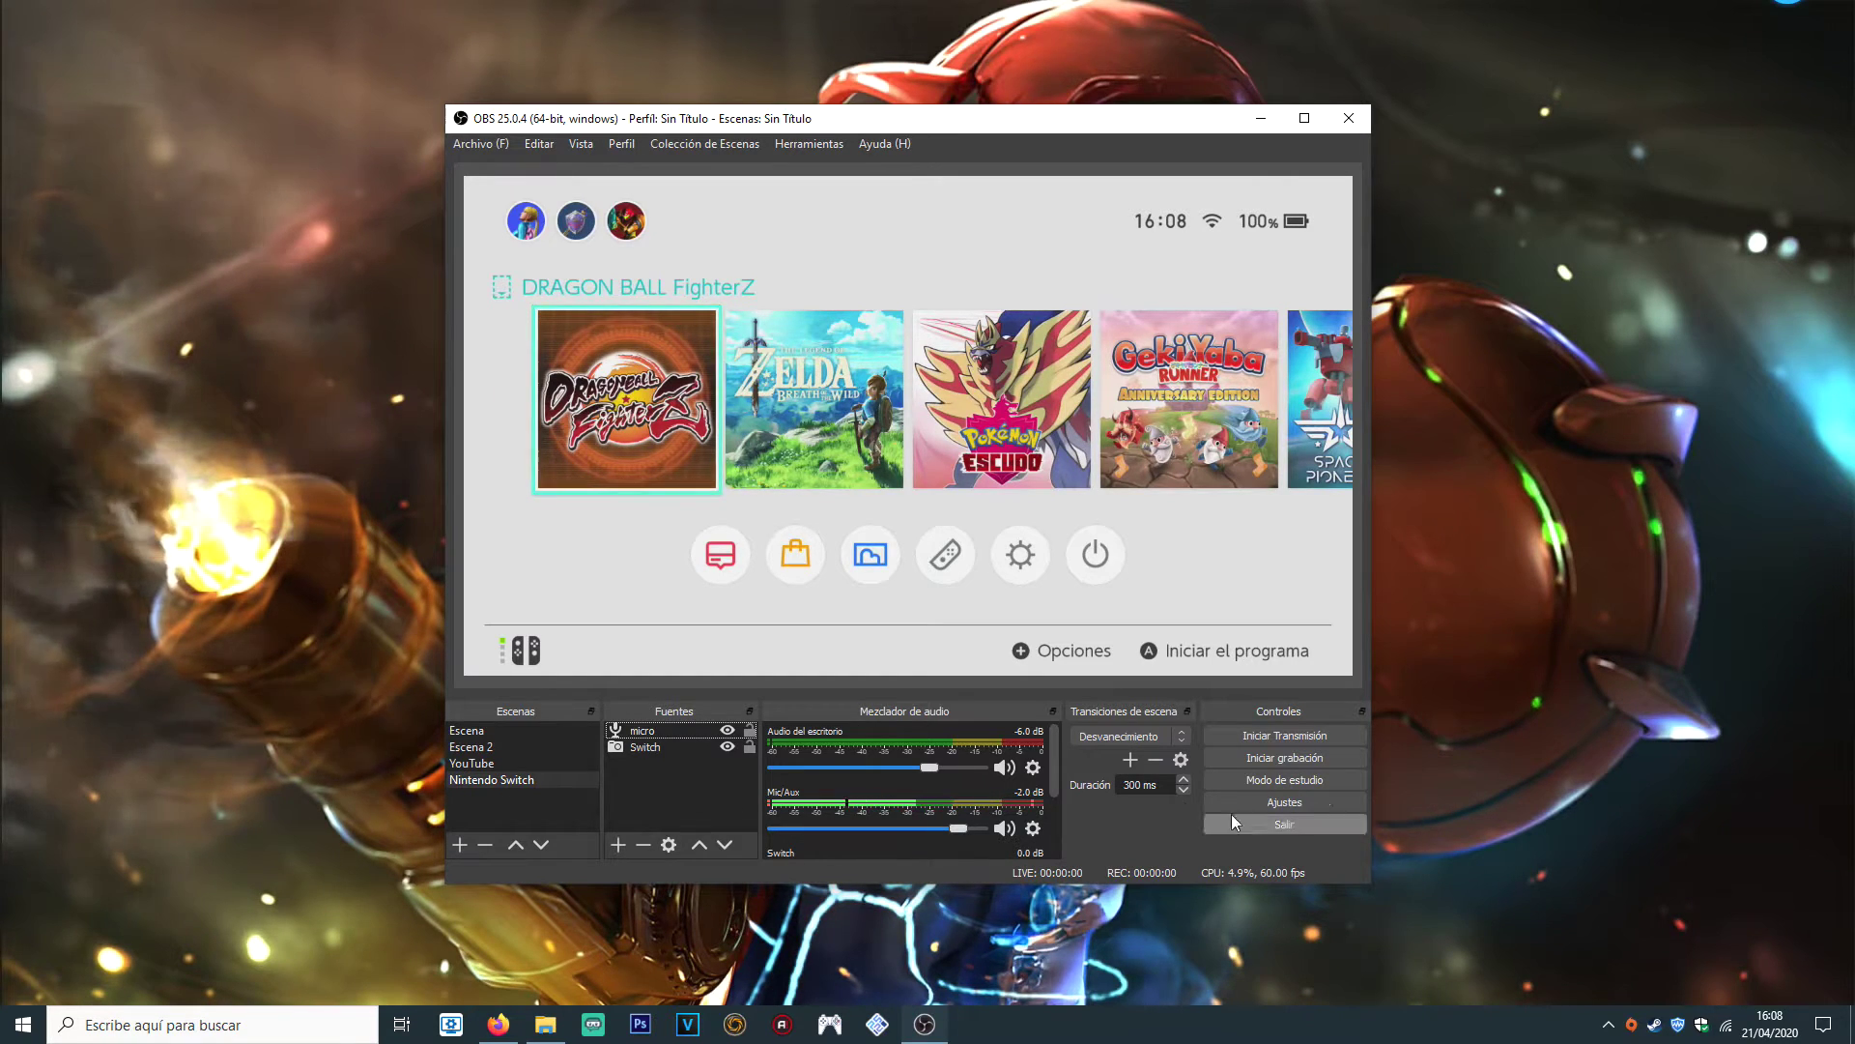
Review the audio track and encoder options in the streaming and recording output settings, leaving the settings window closed
{"action": "left_click", "coordinate": [1260, 803]}
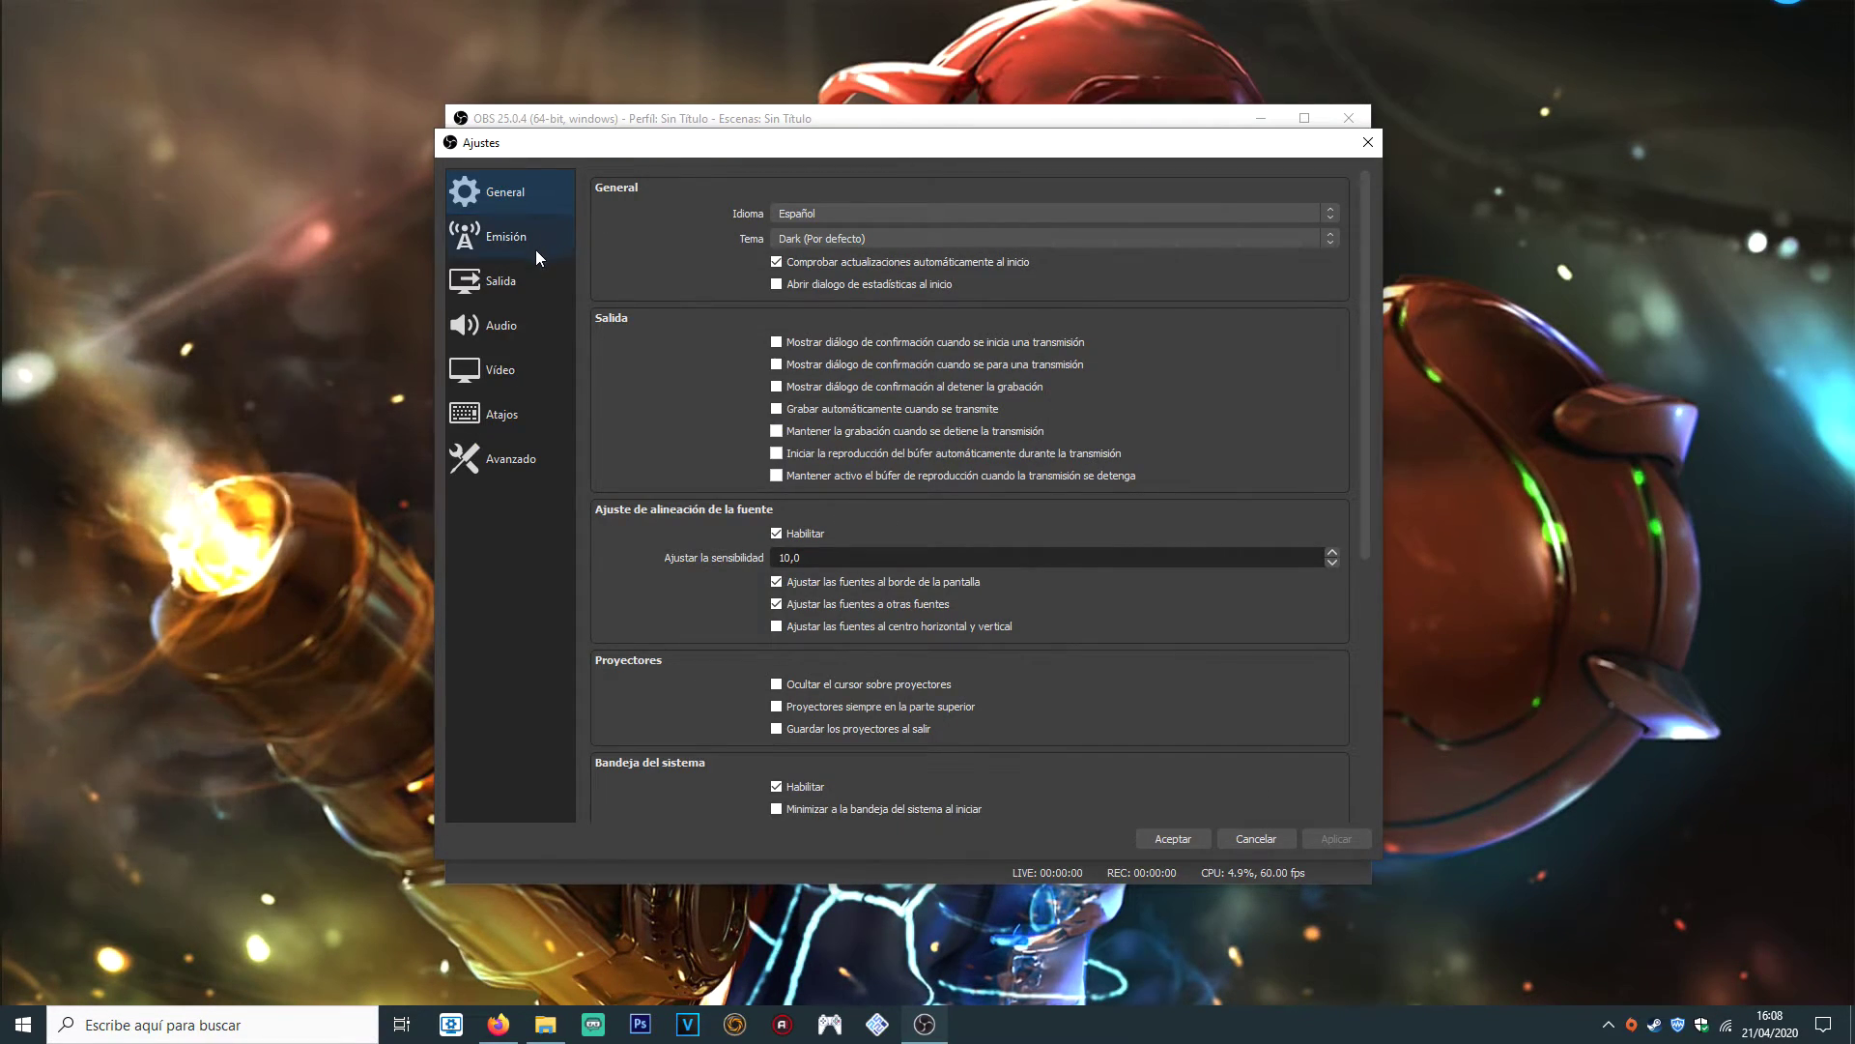
{"action": "left_click", "coordinate": [522, 281]}
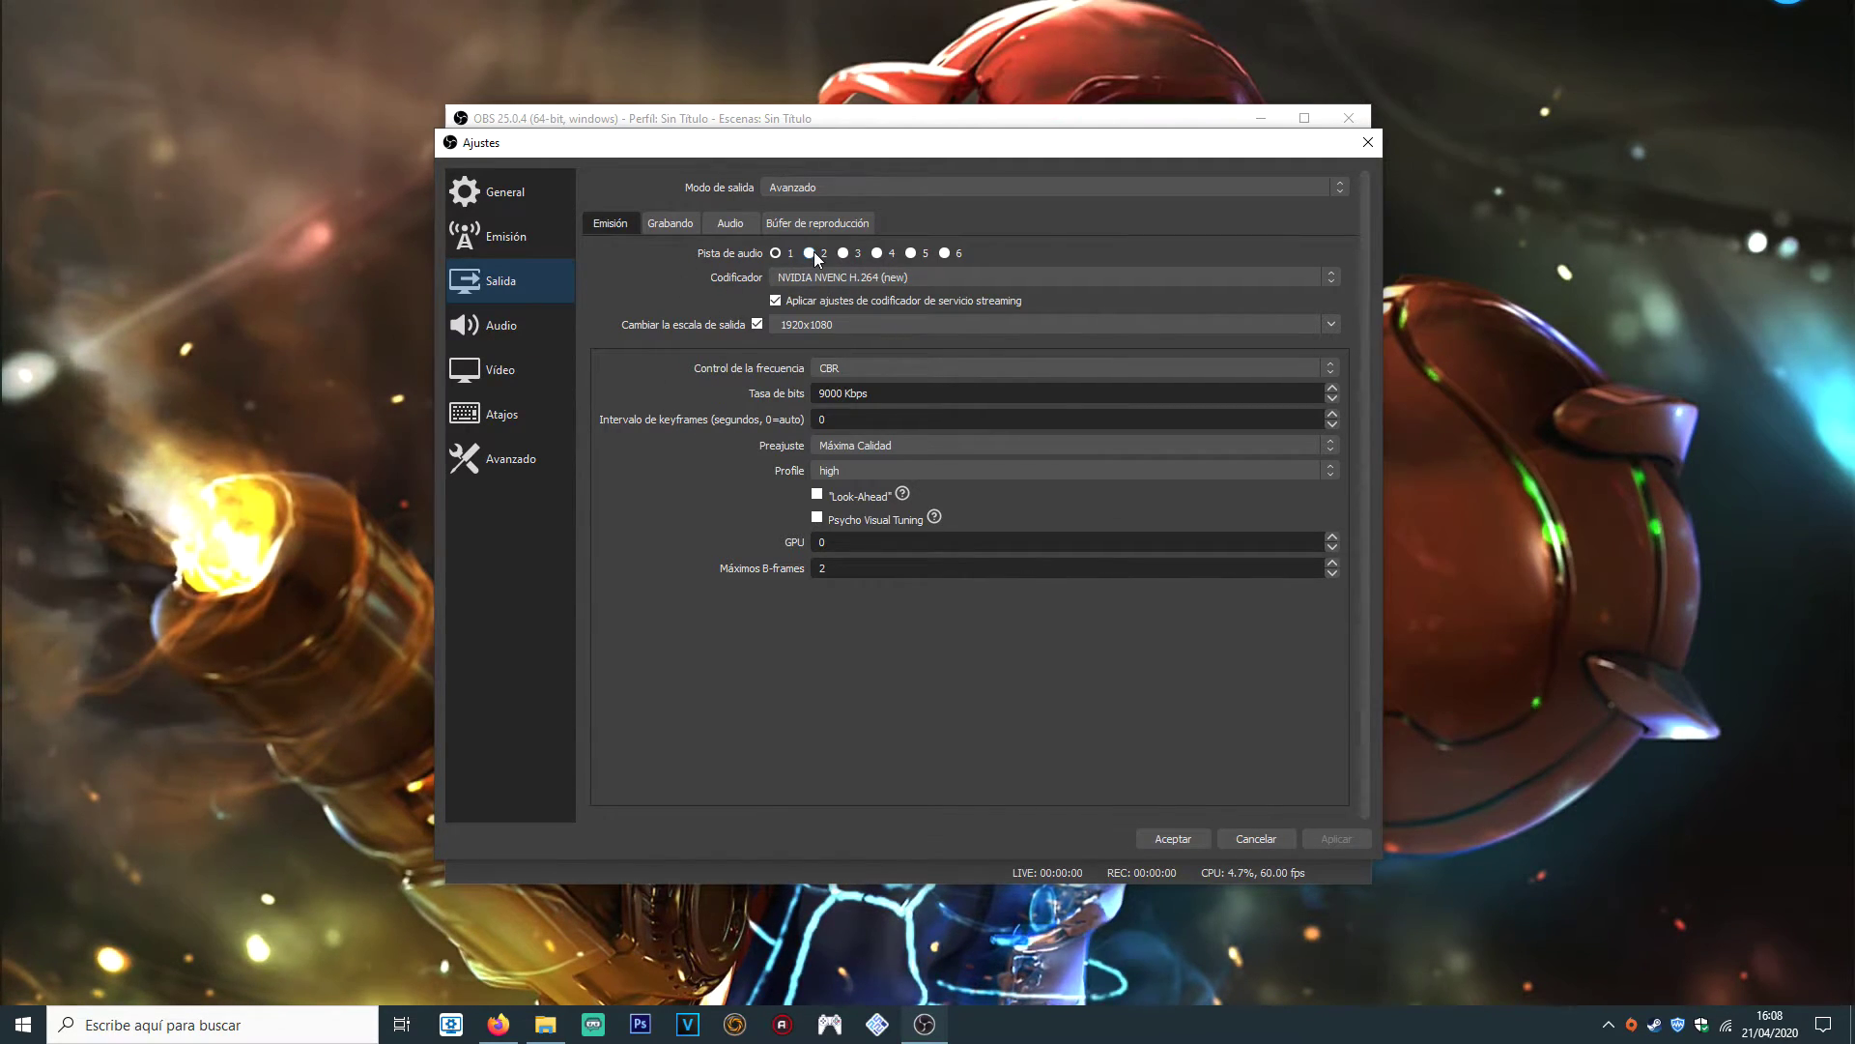
{"action": "left_click", "coordinate": [674, 223]}
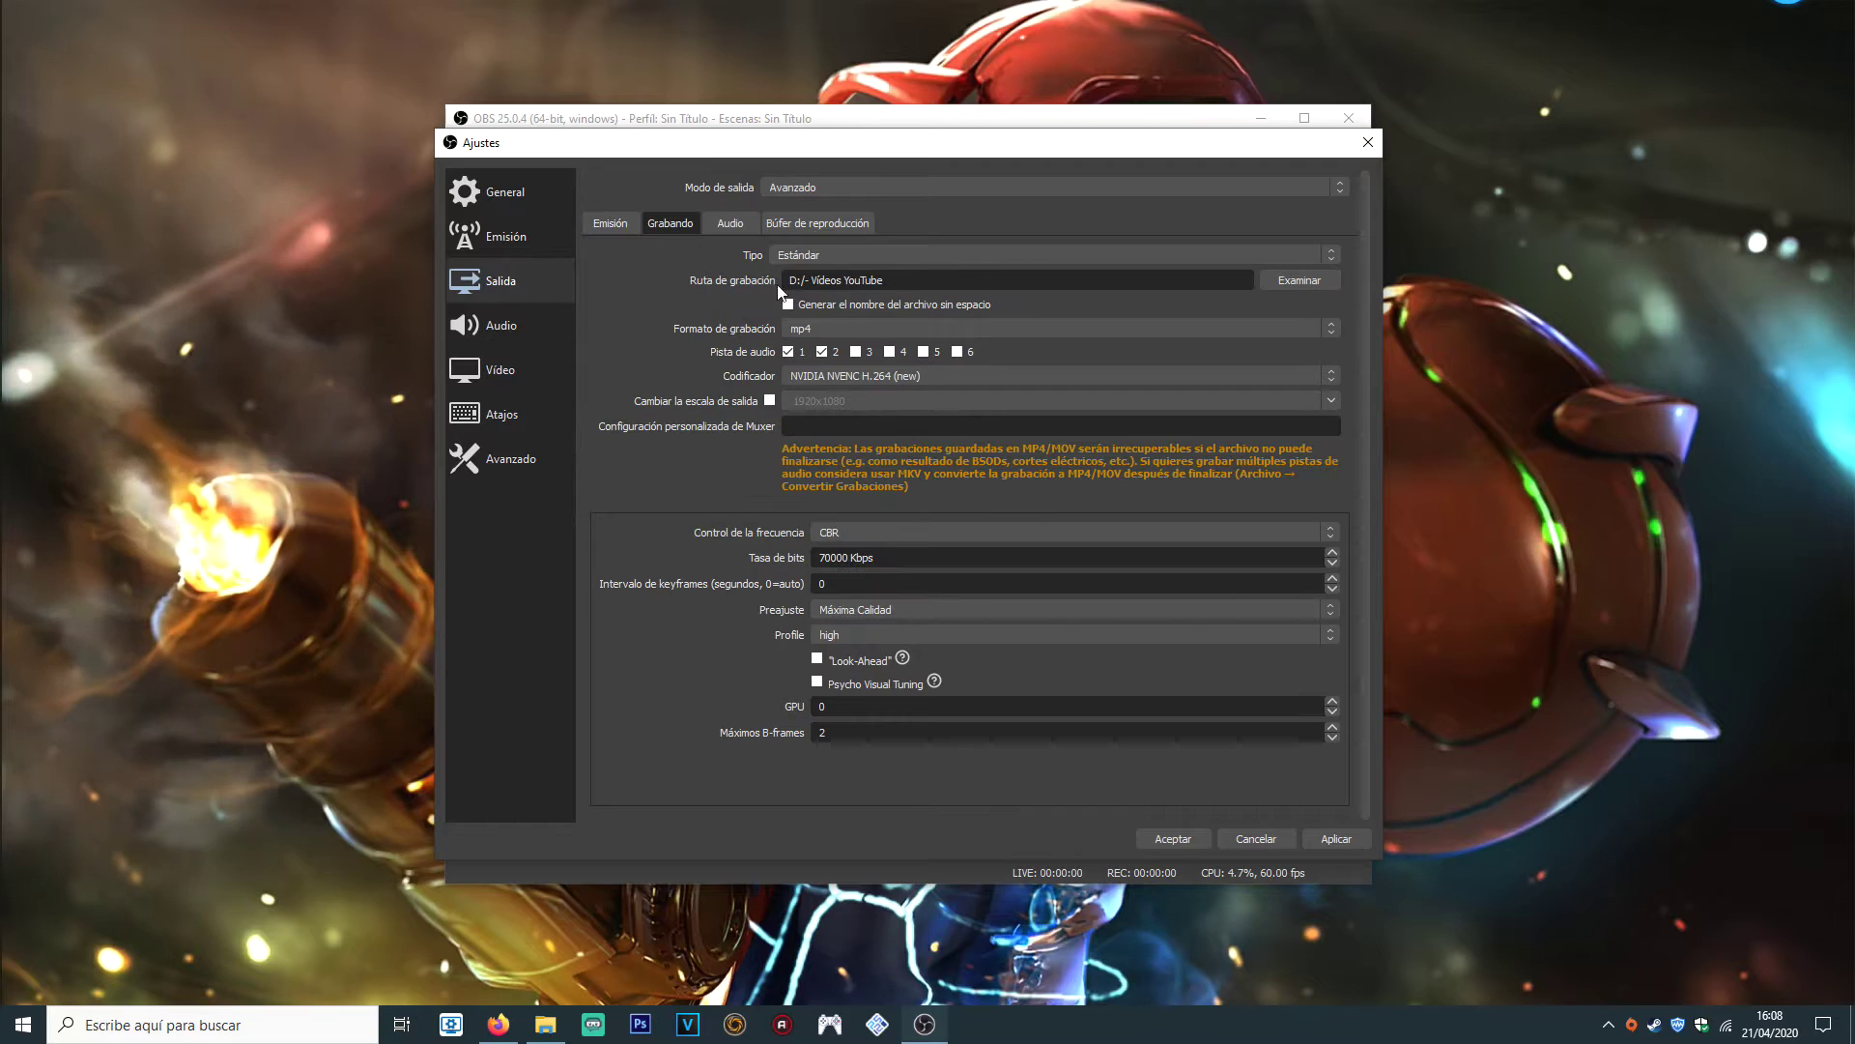
{"action": "left_click", "coordinate": [618, 223]}
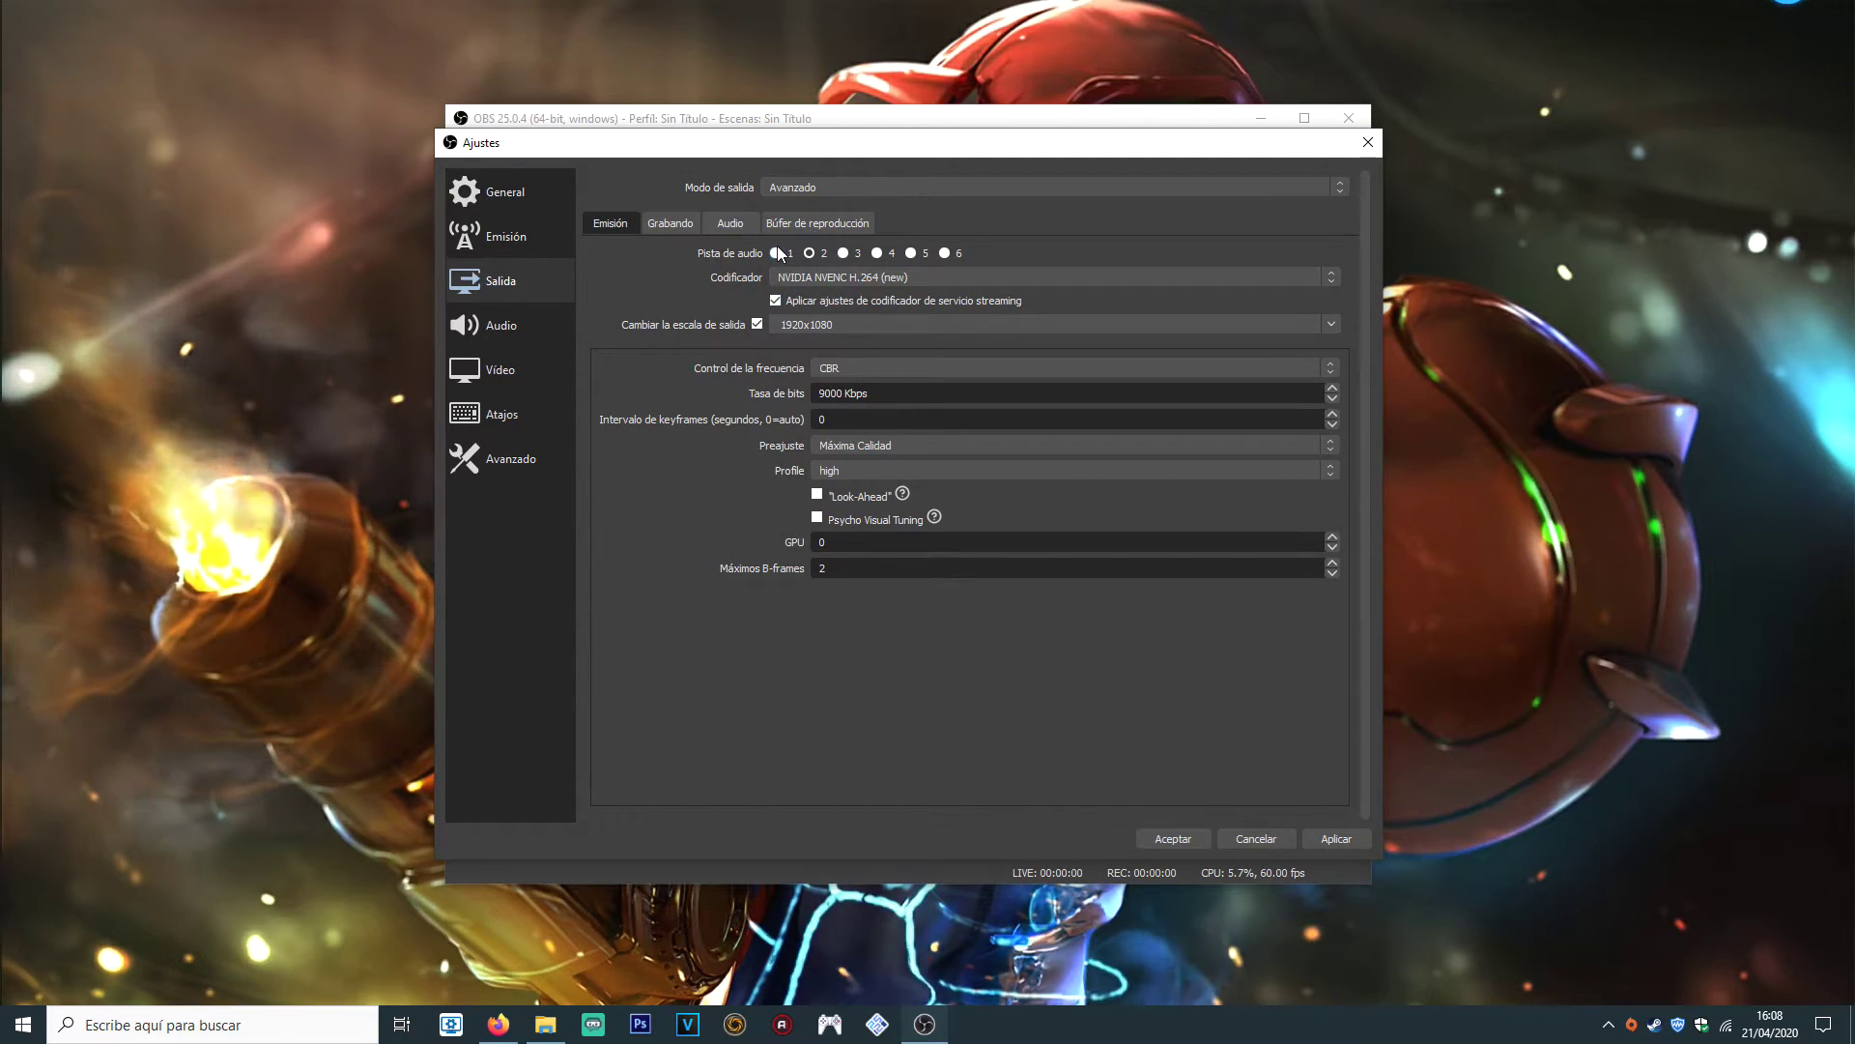
{"action": "left_click", "coordinate": [672, 222]}
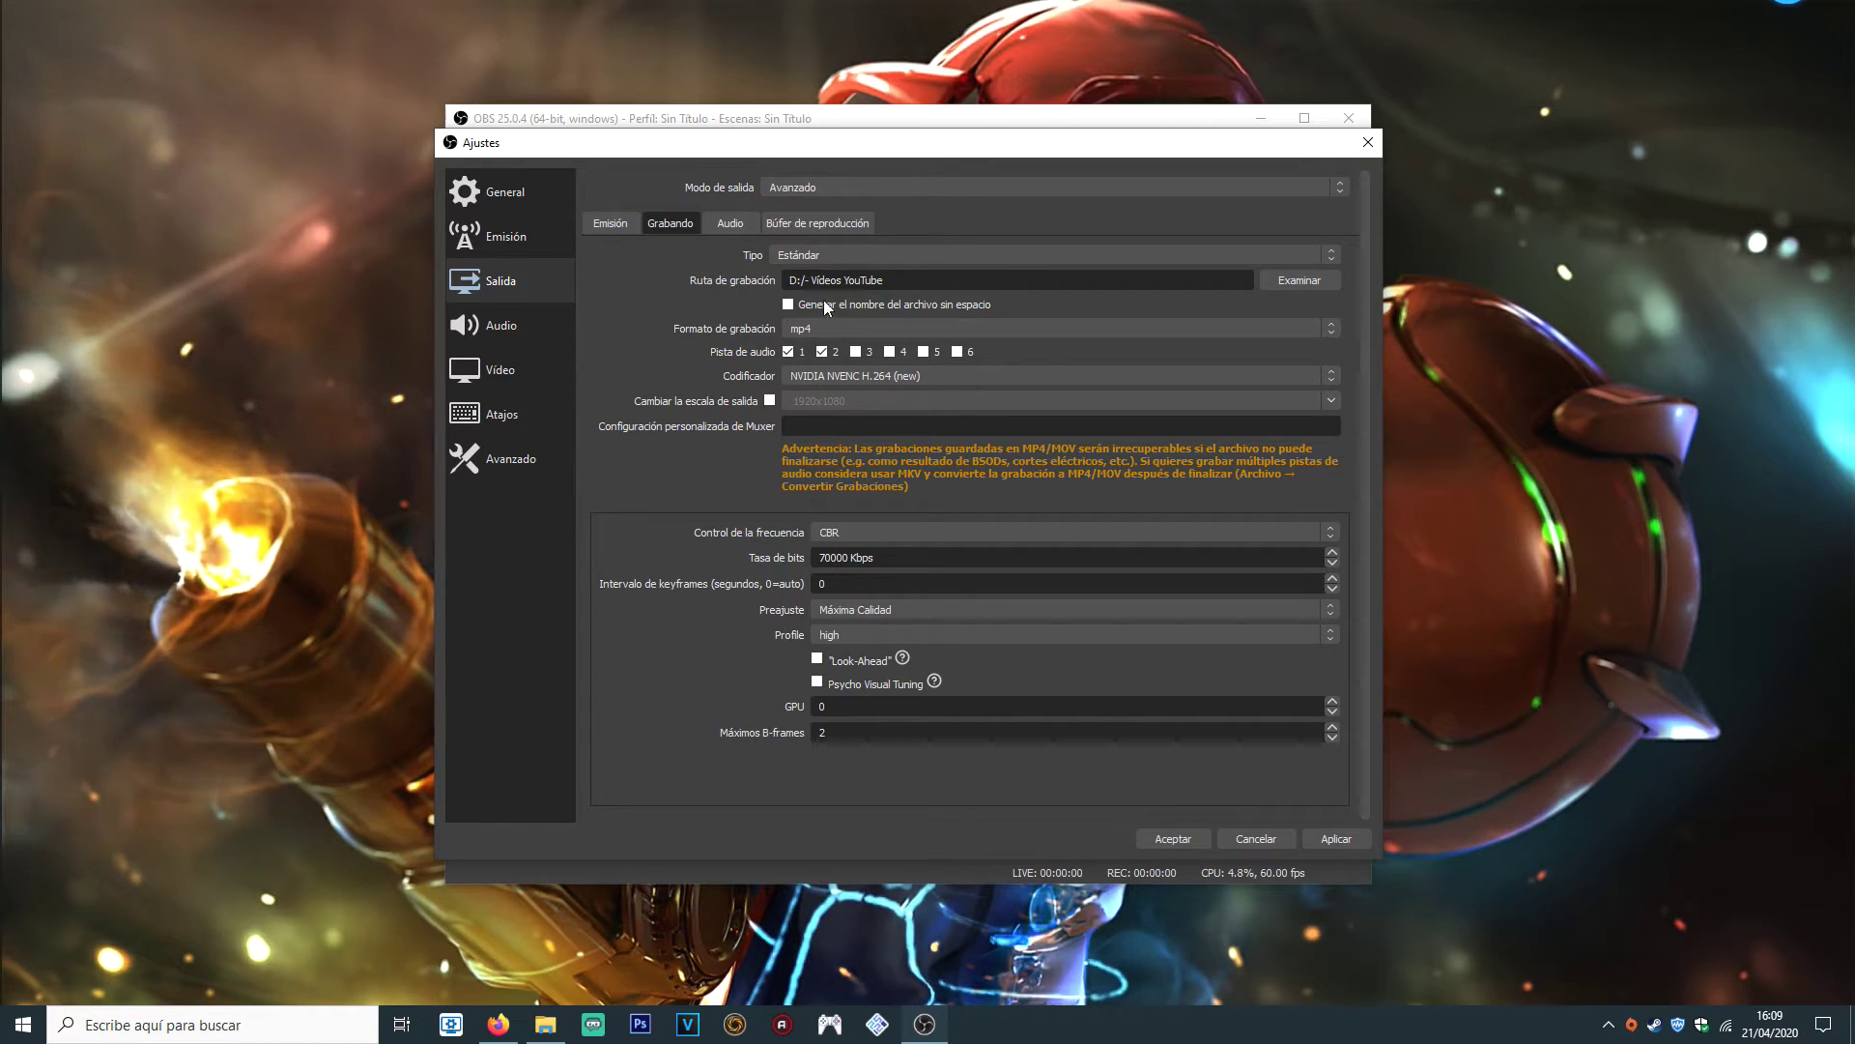
{"action": "left_click", "coordinate": [1367, 142]}
{"action": "left_click", "coordinate": [963, 530]}
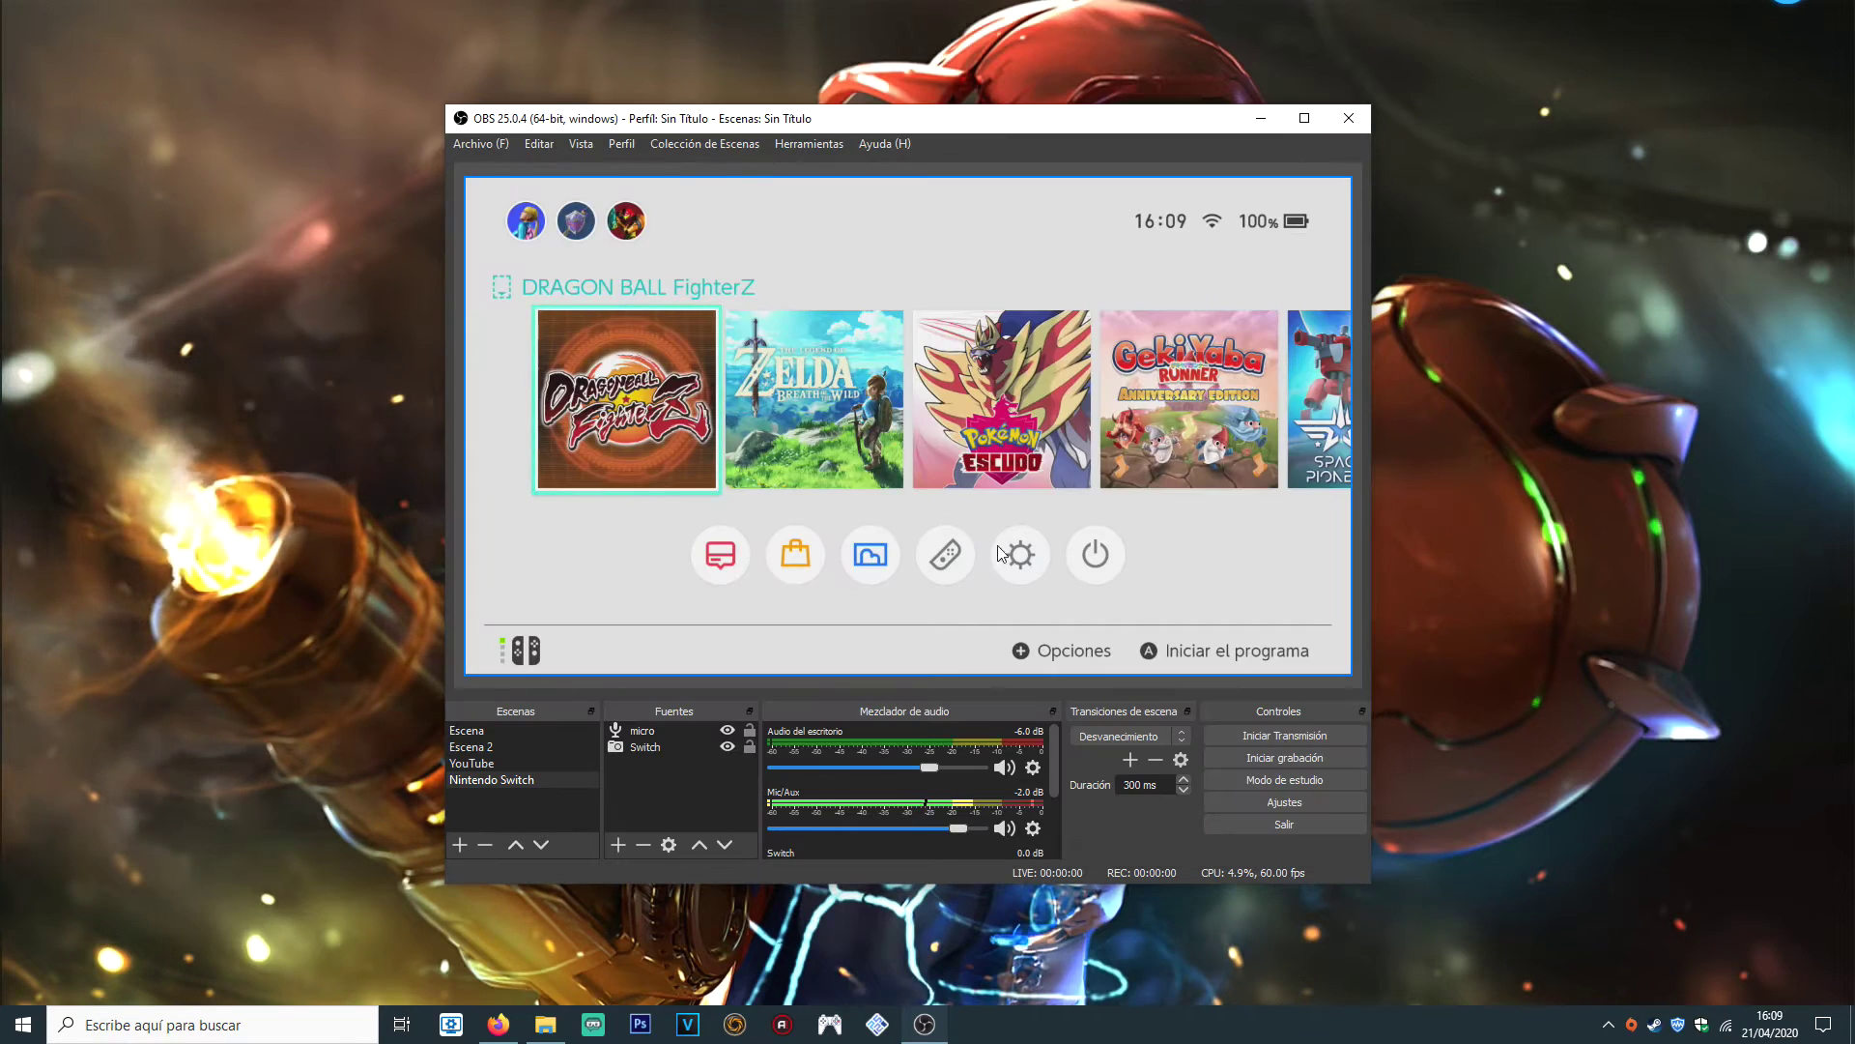
Open the advanced audio properties from the micro source in the audio mixer
{"action": "left_click", "coordinate": [1032, 828]}
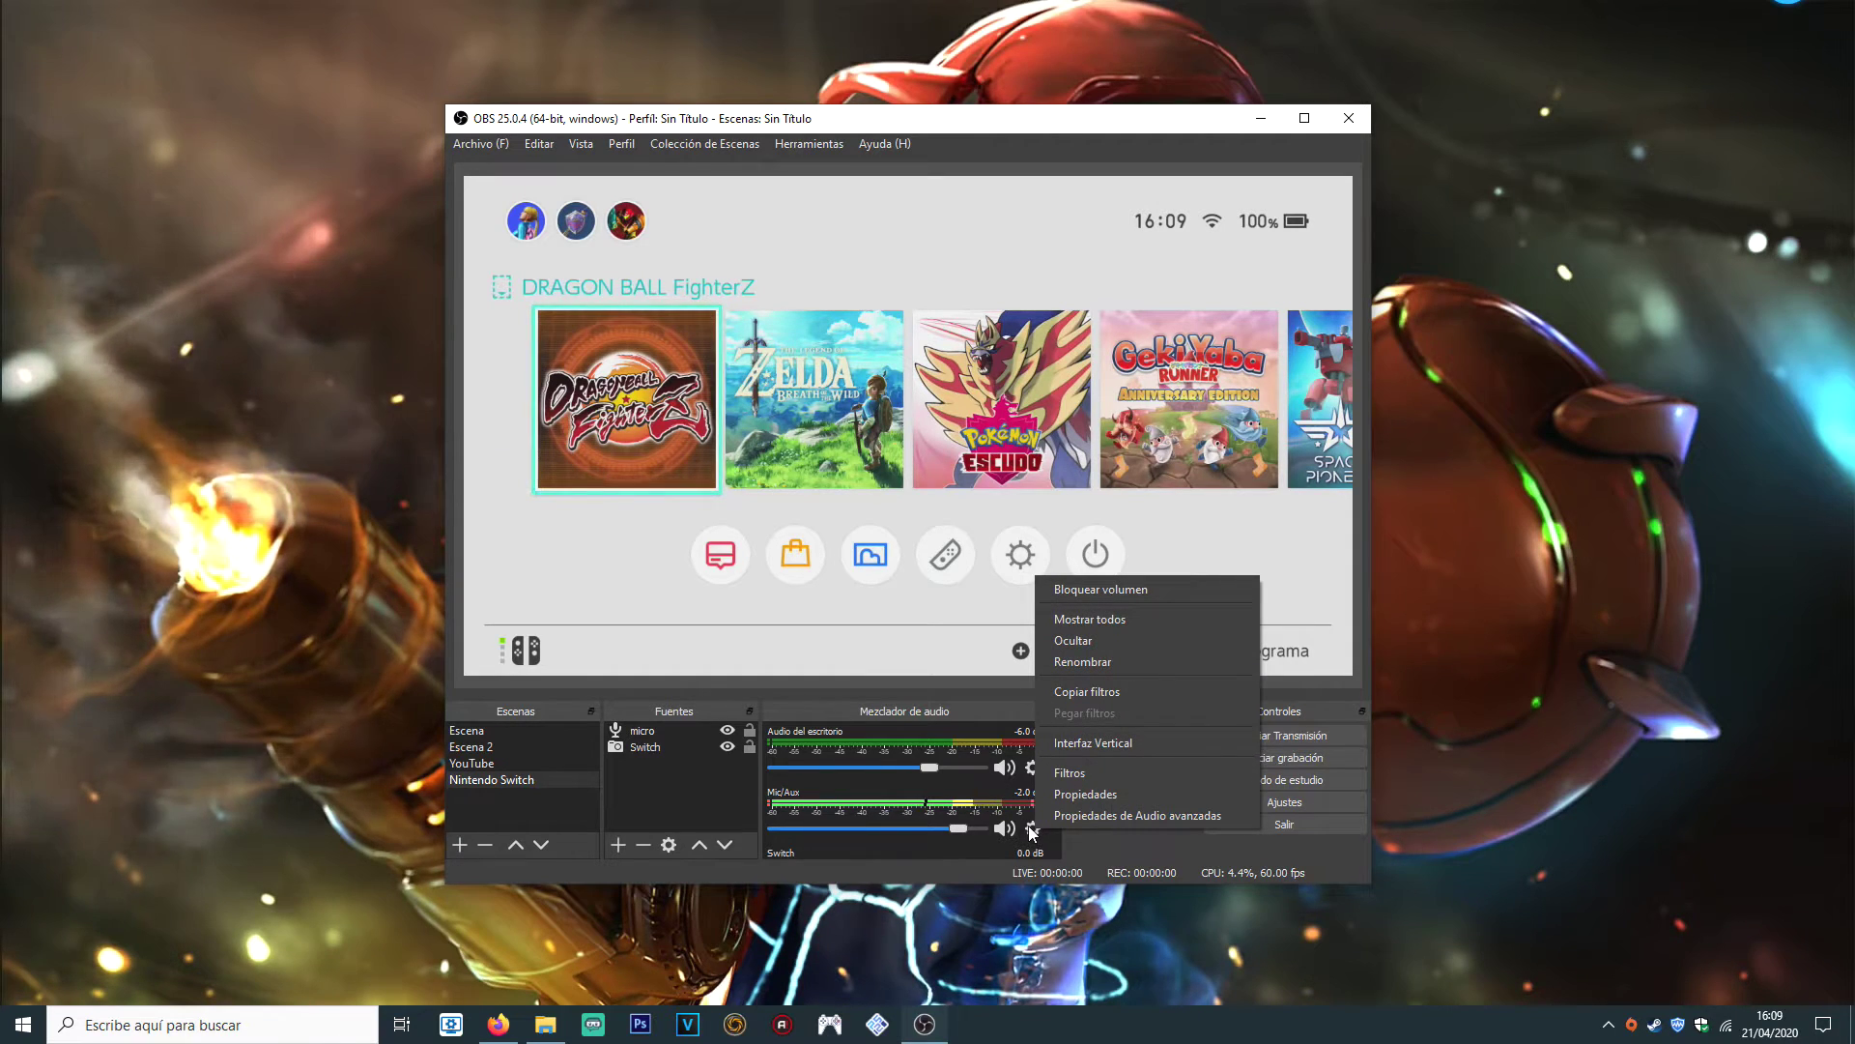
{"action": "left_click", "coordinate": [720, 778]}
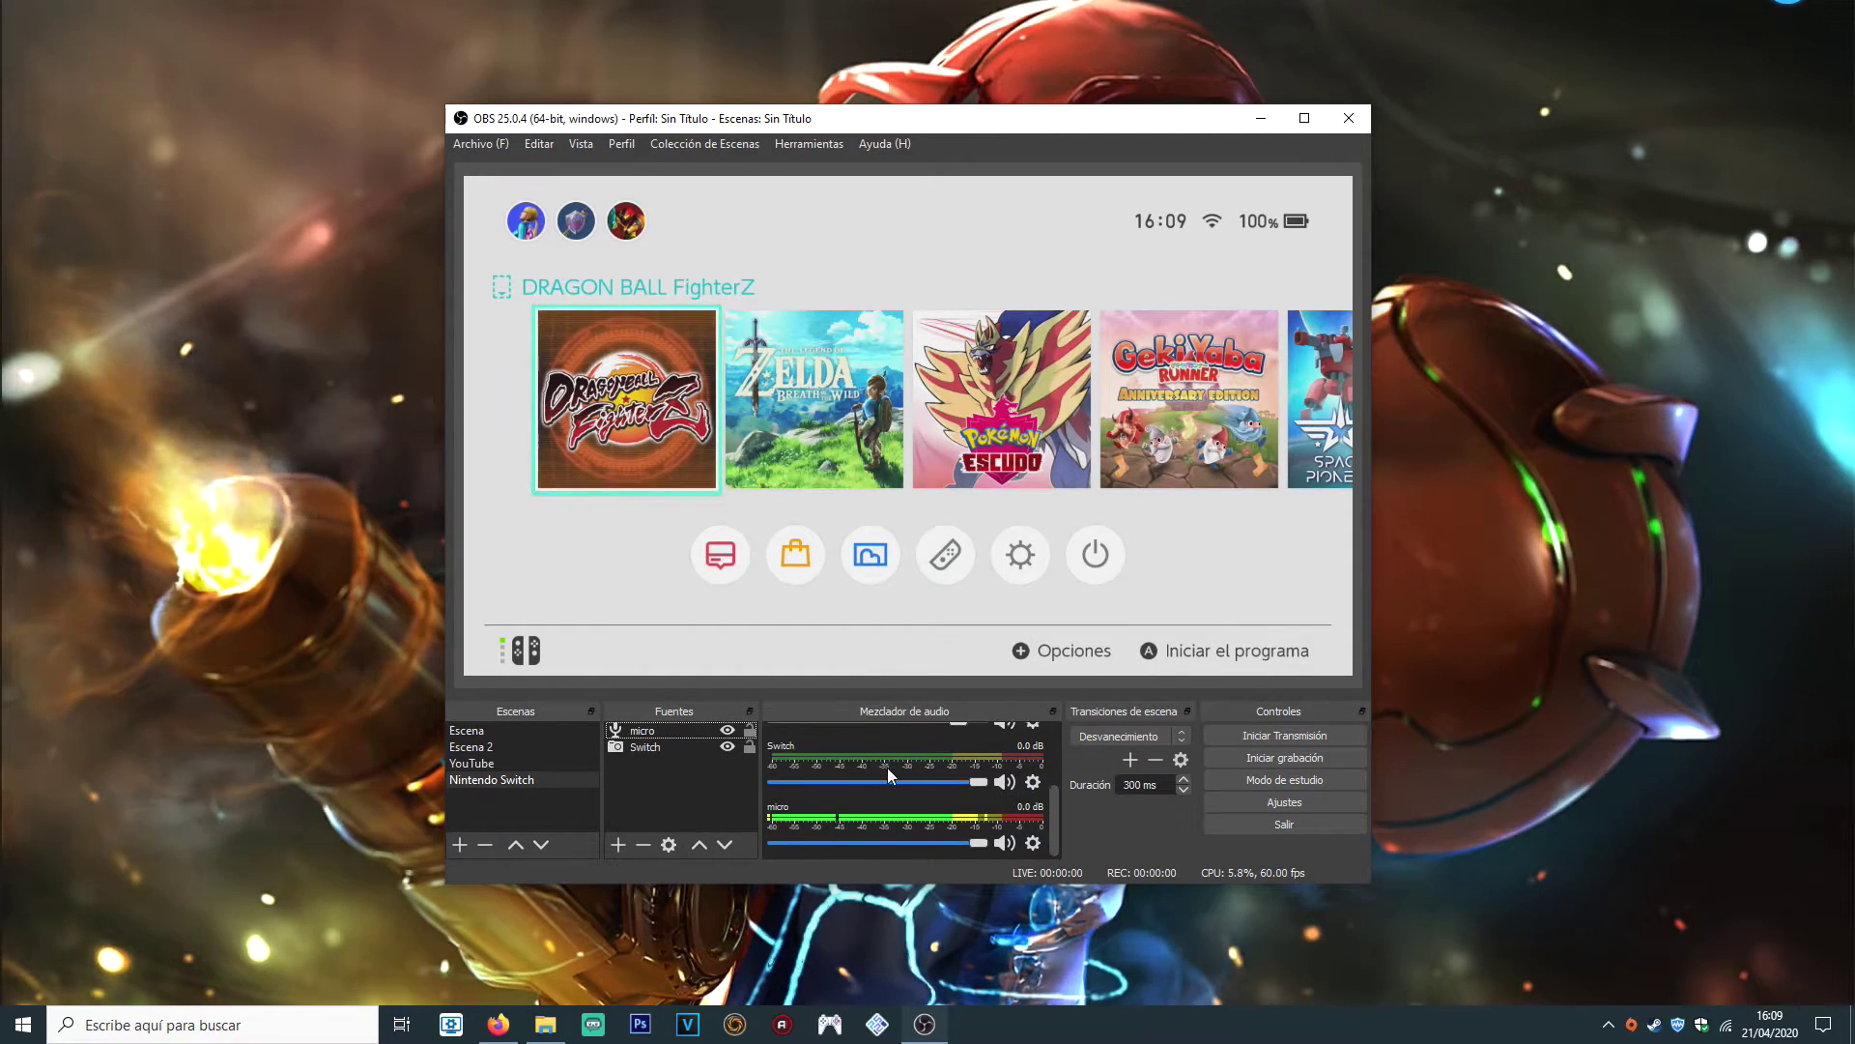
{"action": "scroll", "coordinate": [887, 767], "scroll_direction": "down", "scroll_amount": 3}
{"action": "left_click", "coordinate": [1032, 843]}
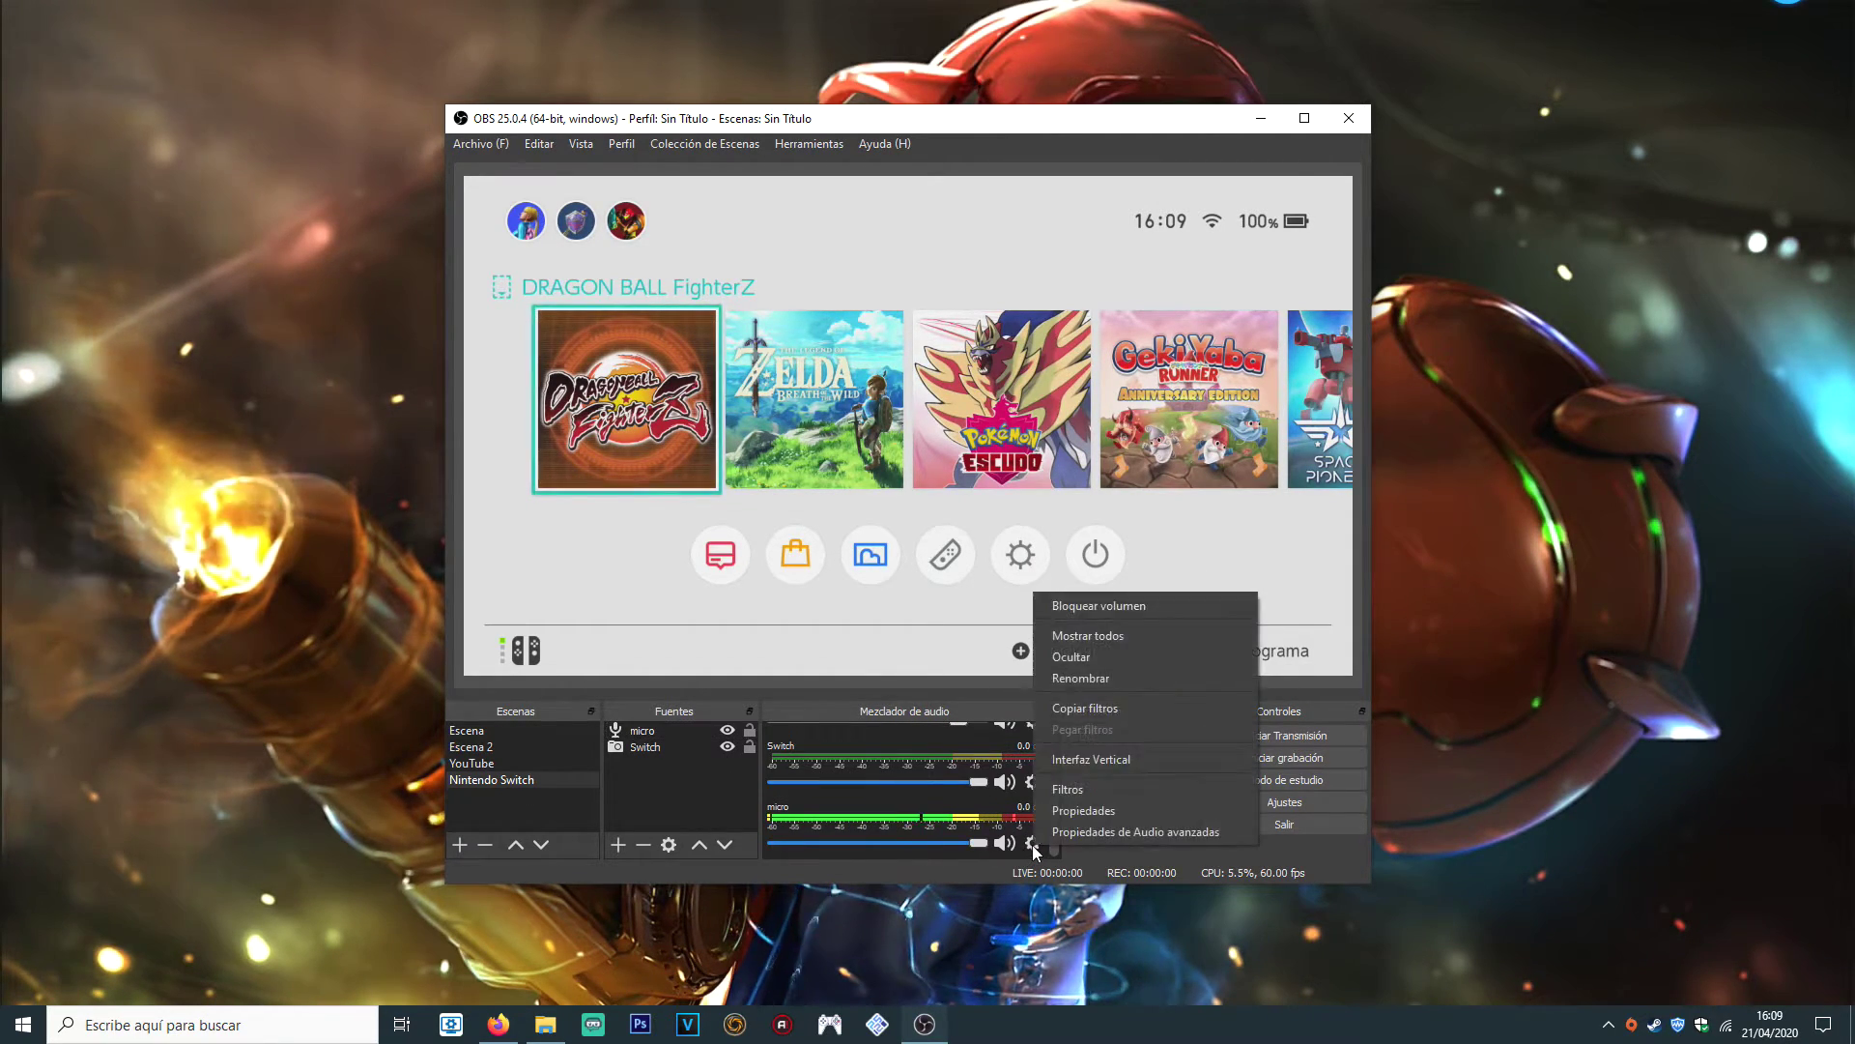
{"action": "left_click", "coordinate": [1084, 829]}
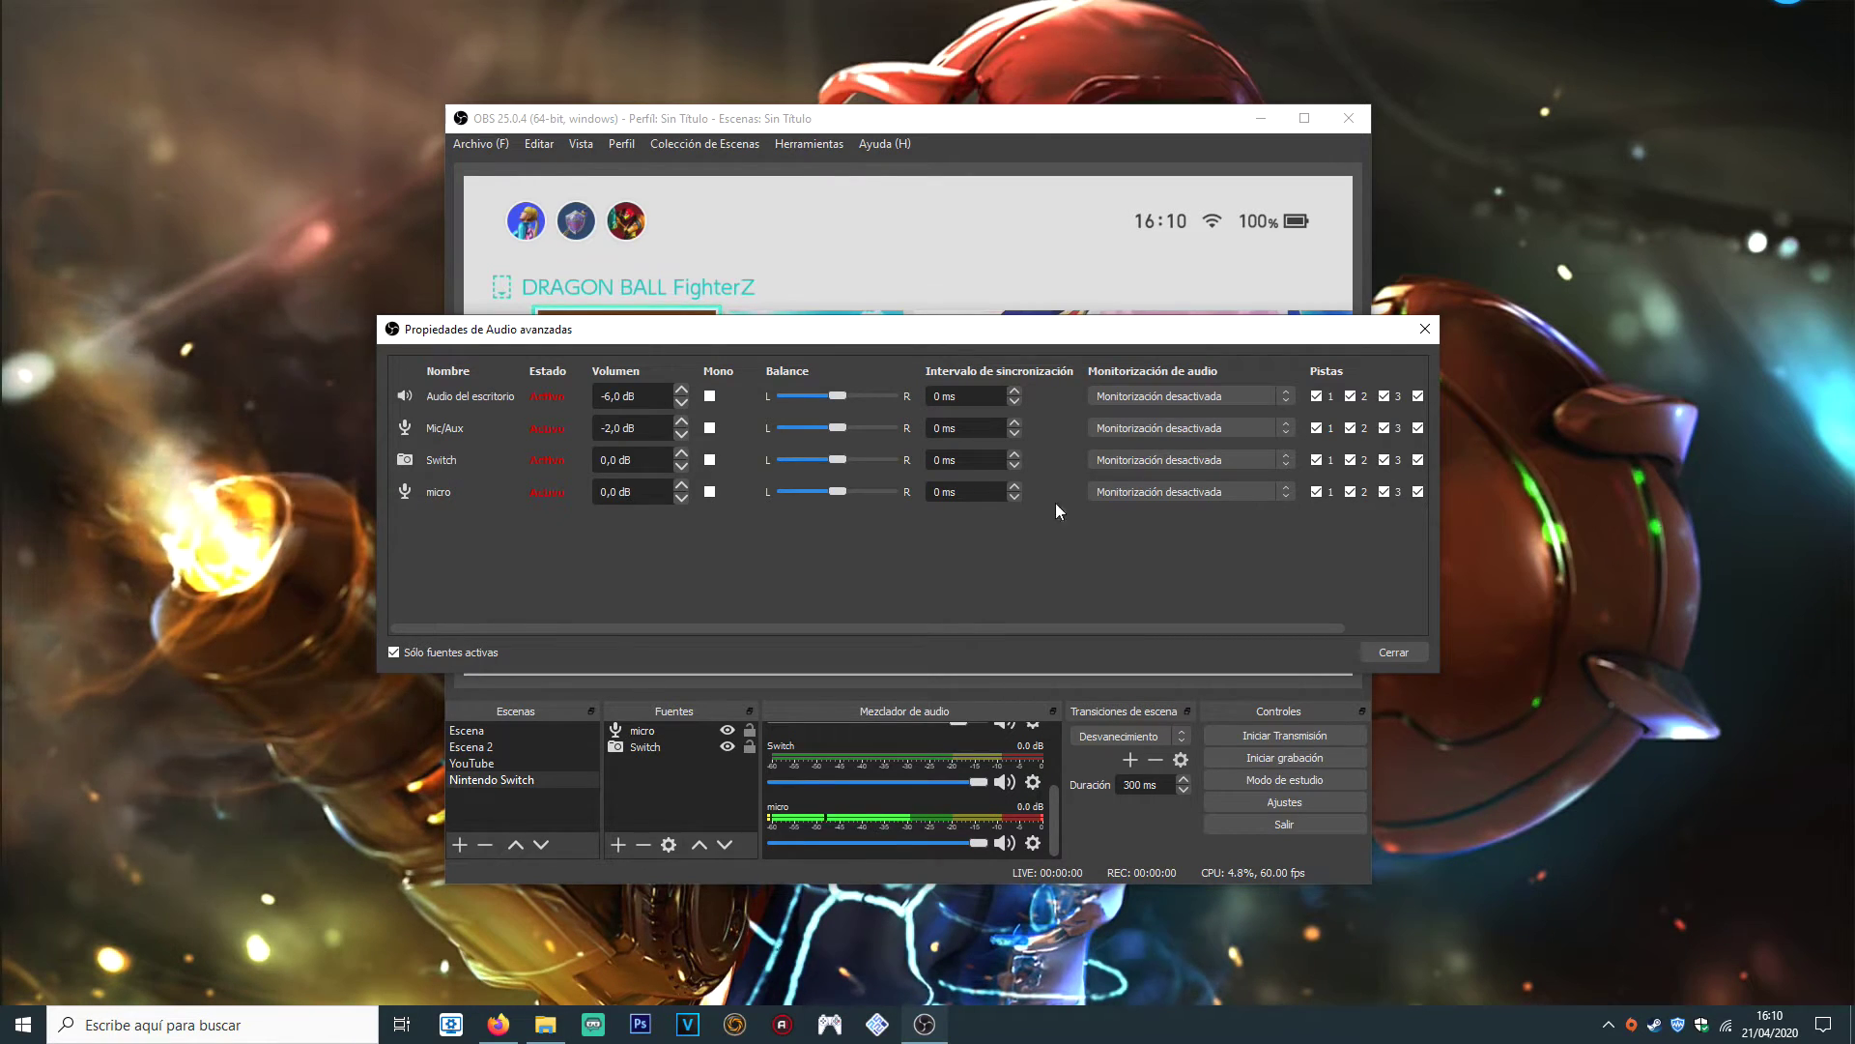
Limit Audio del escritorio to track 1 and remove Mic/Aux from every visible track
{"action": "left_click", "coordinate": [1316, 427]}
{"action": "left_click", "coordinate": [1351, 396]}
{"action": "left_click", "coordinate": [1417, 396]}
{"action": "left_click", "coordinate": [1385, 396]}
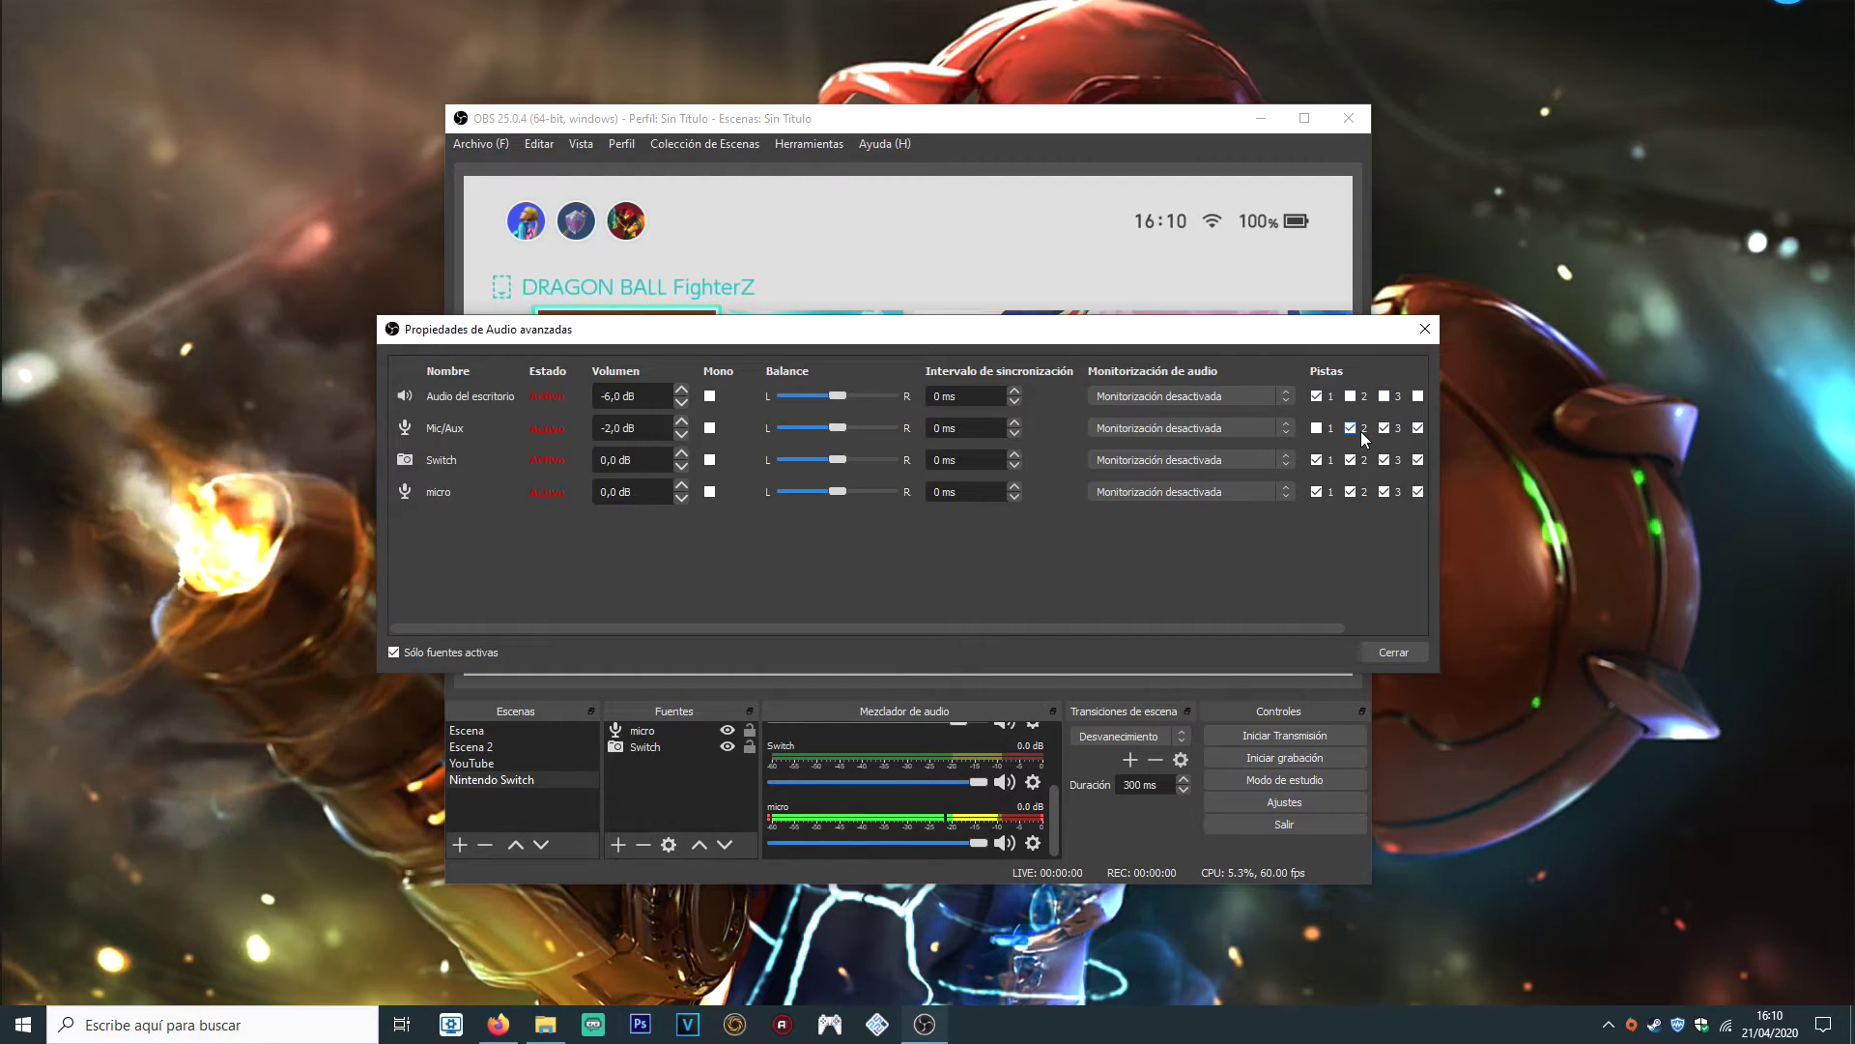
{"action": "left_click", "coordinate": [1351, 428]}
{"action": "left_click", "coordinate": [1385, 428]}
{"action": "left_click", "coordinate": [1418, 428]}
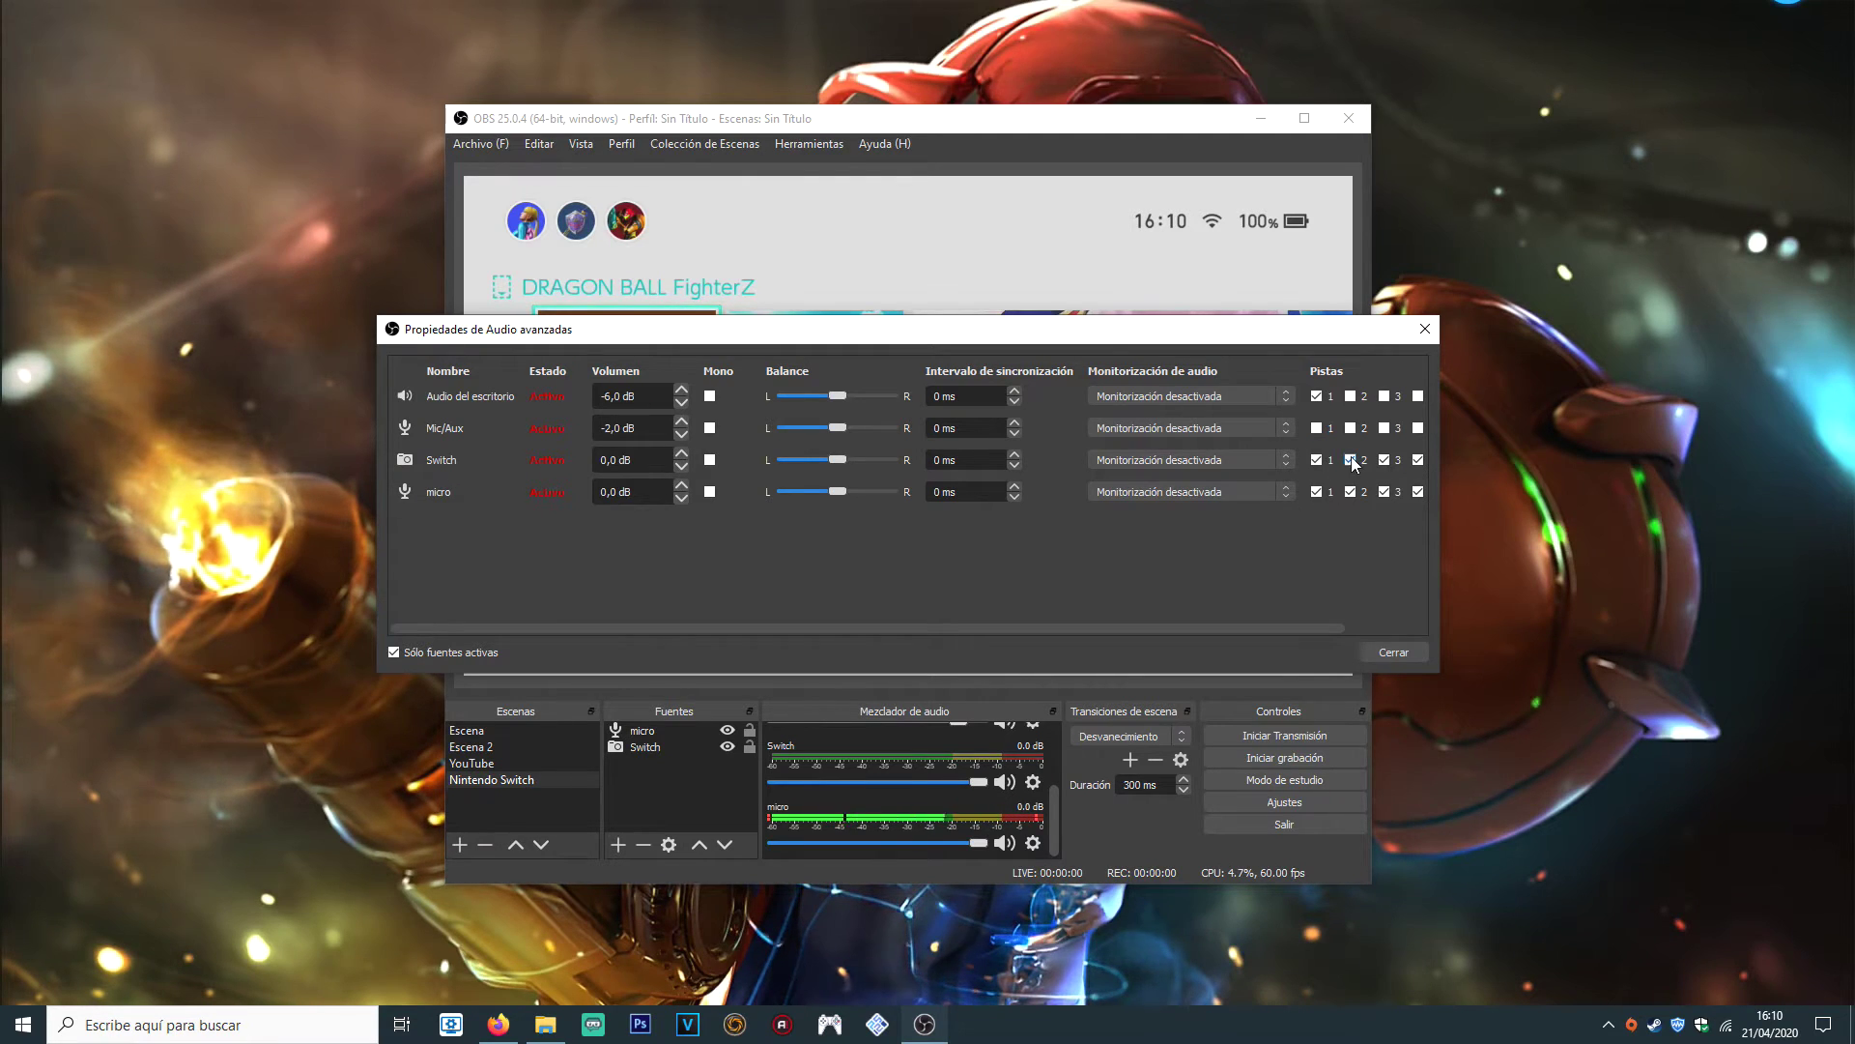
Assign the Switch source to track 1 only and the micro source to track 2 only
{"action": "left_click", "coordinate": [1383, 461]}
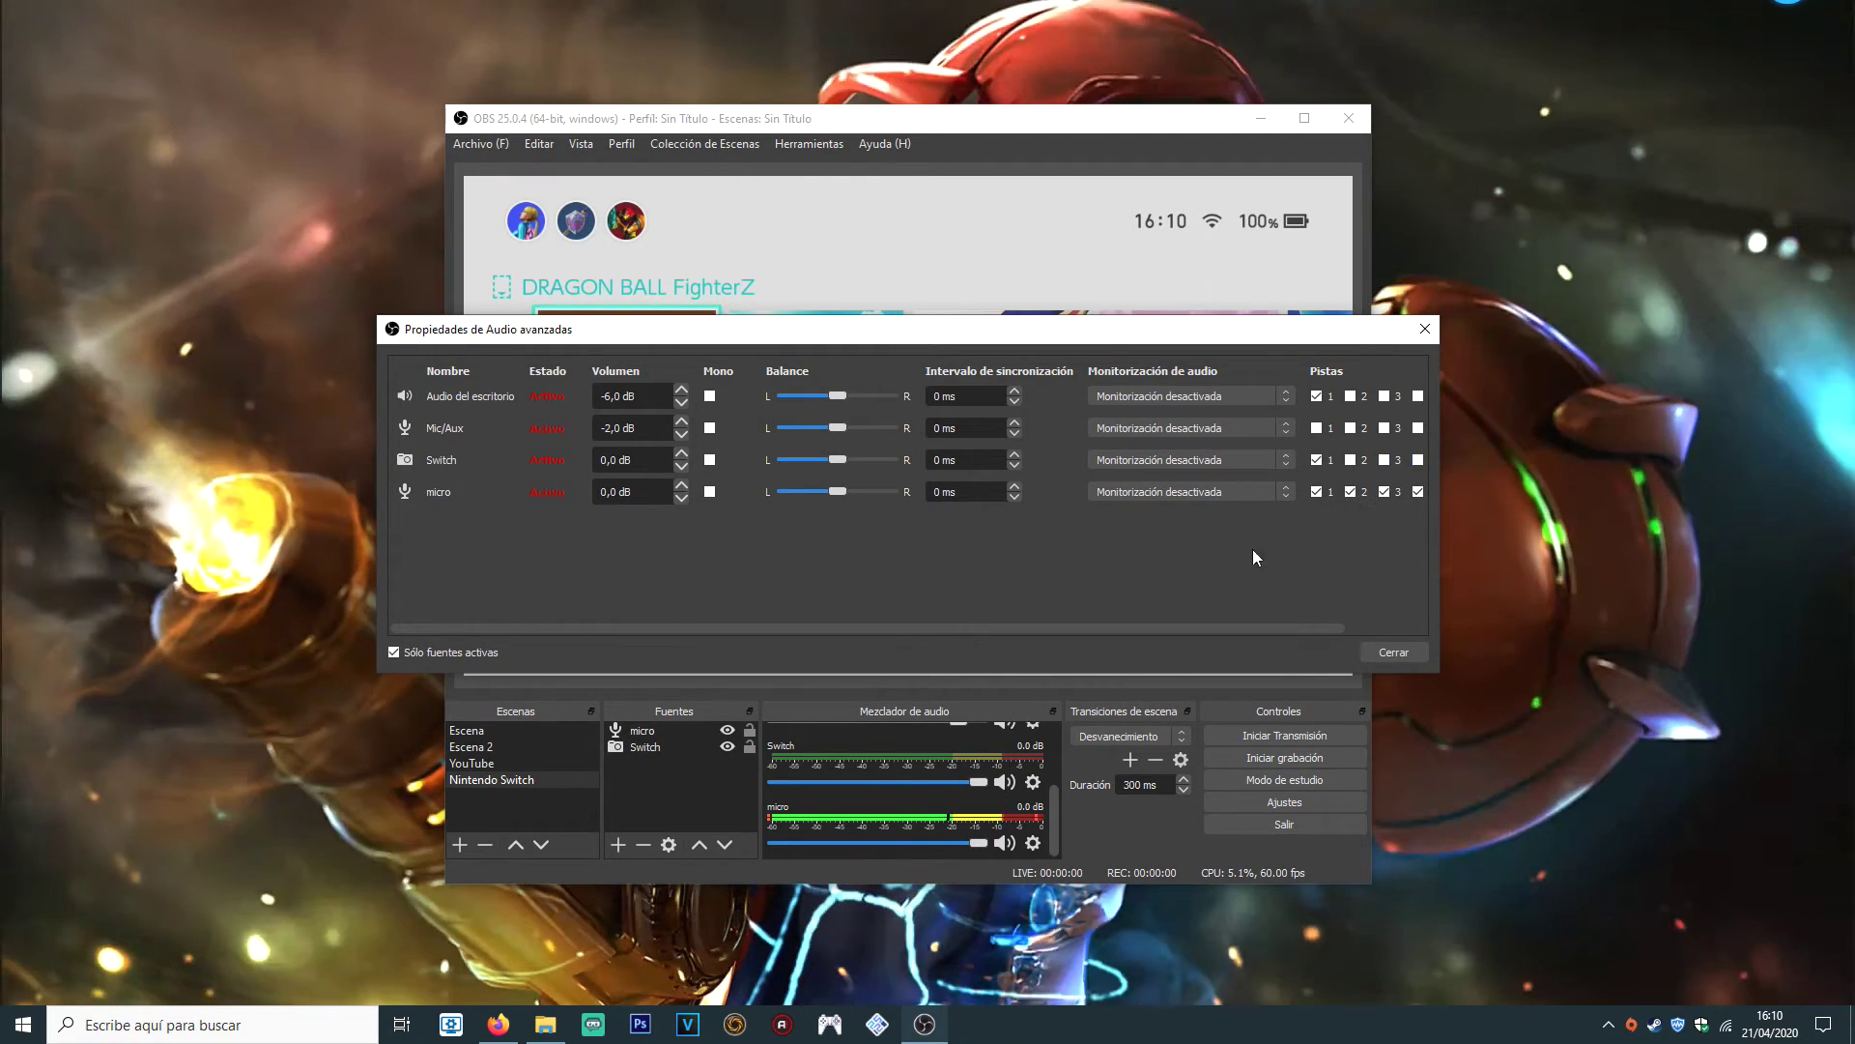
{"action": "left_click", "coordinate": [1316, 493]}
{"action": "left_click", "coordinate": [1394, 495]}
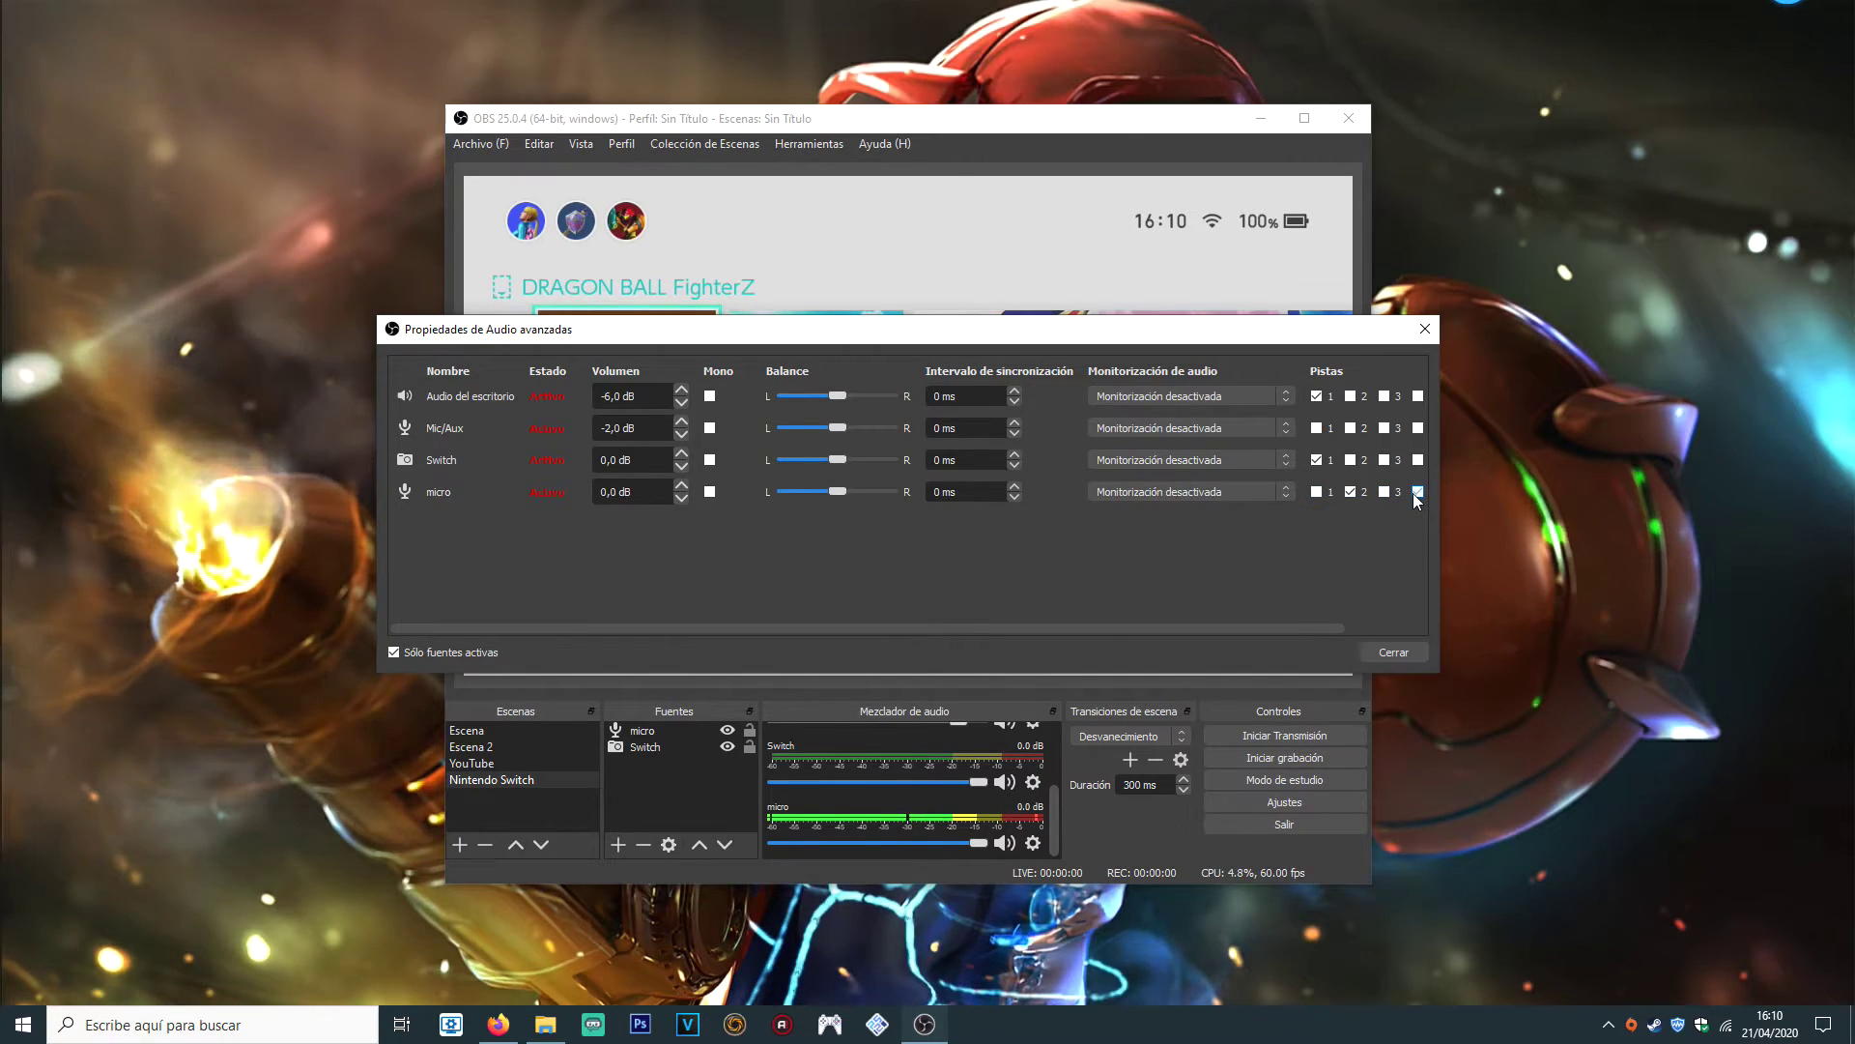
{"action": "left_click", "coordinate": [1415, 493]}
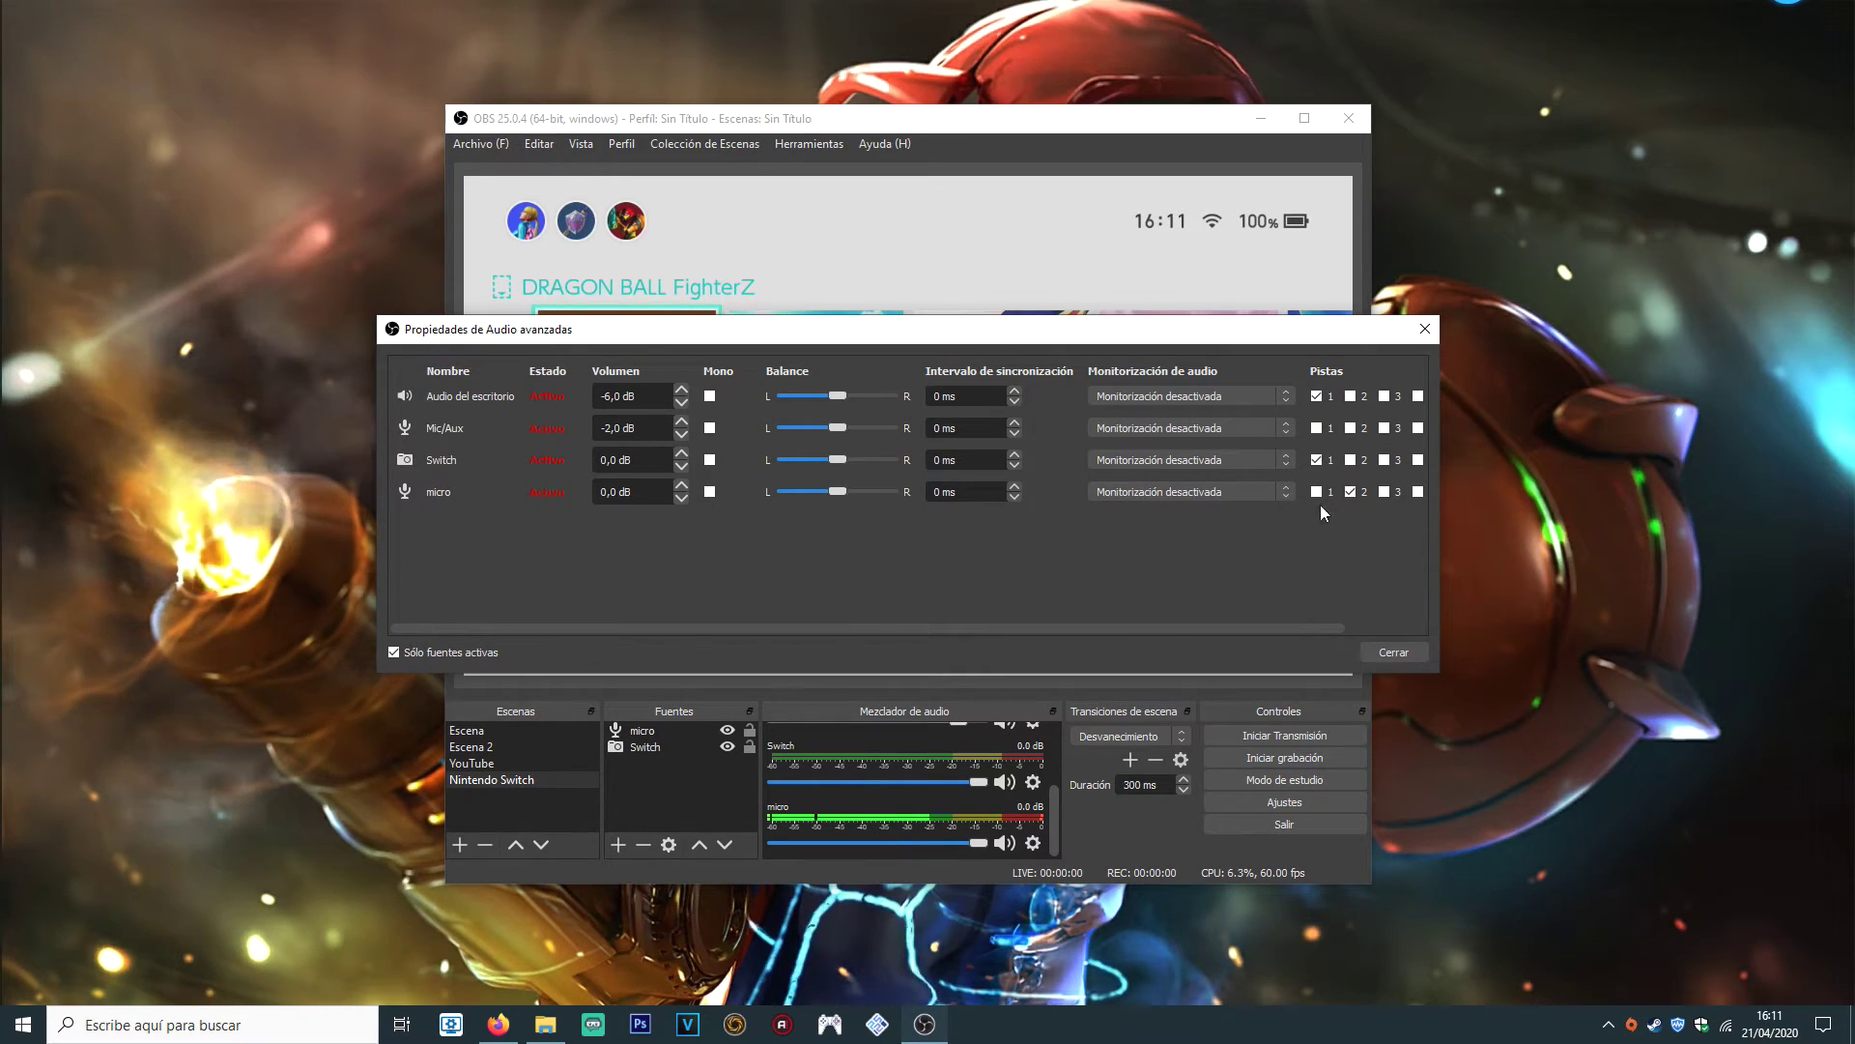
Re-enable the cleared audio tracks for the micro, Switch and Mic/Aux sources
{"action": "left_click", "coordinate": [1417, 492]}
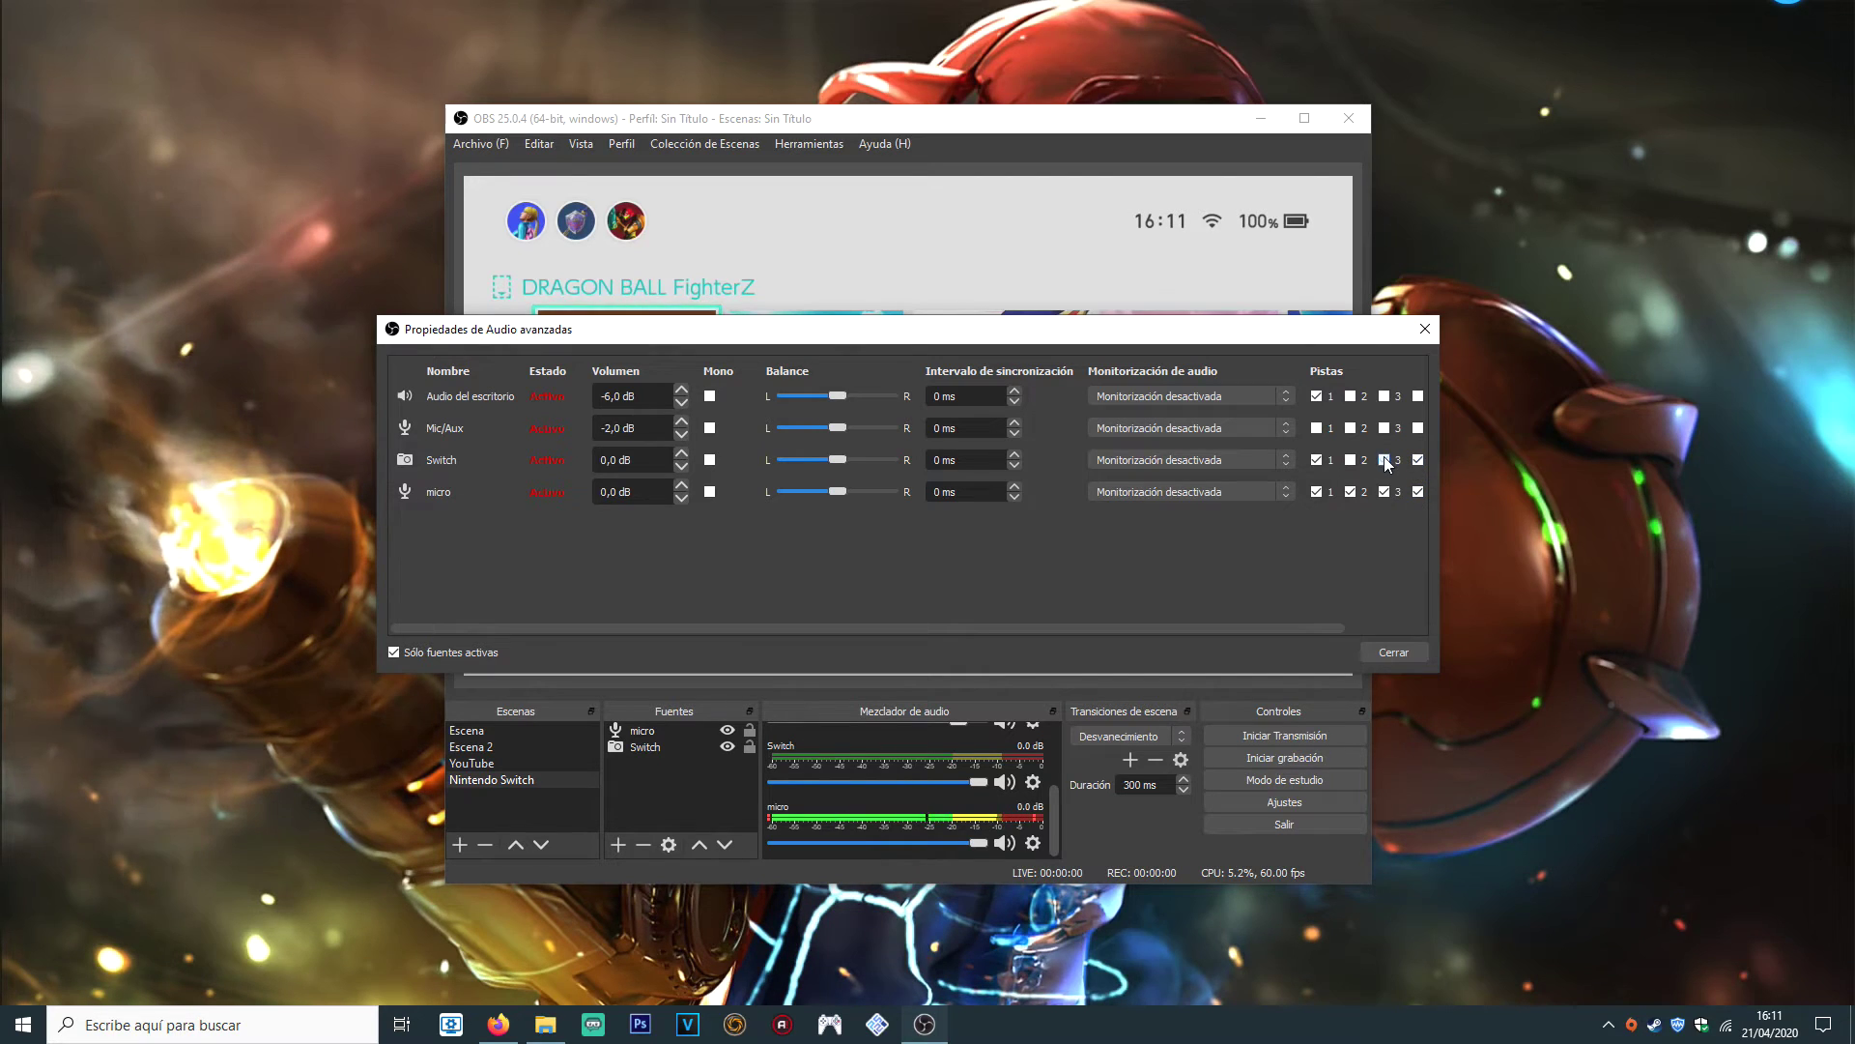
{"action": "left_click", "coordinate": [1384, 460]}
{"action": "left_click", "coordinate": [1350, 460]}
{"action": "left_click", "coordinate": [1316, 429]}
{"action": "left_click", "coordinate": [1350, 428]}
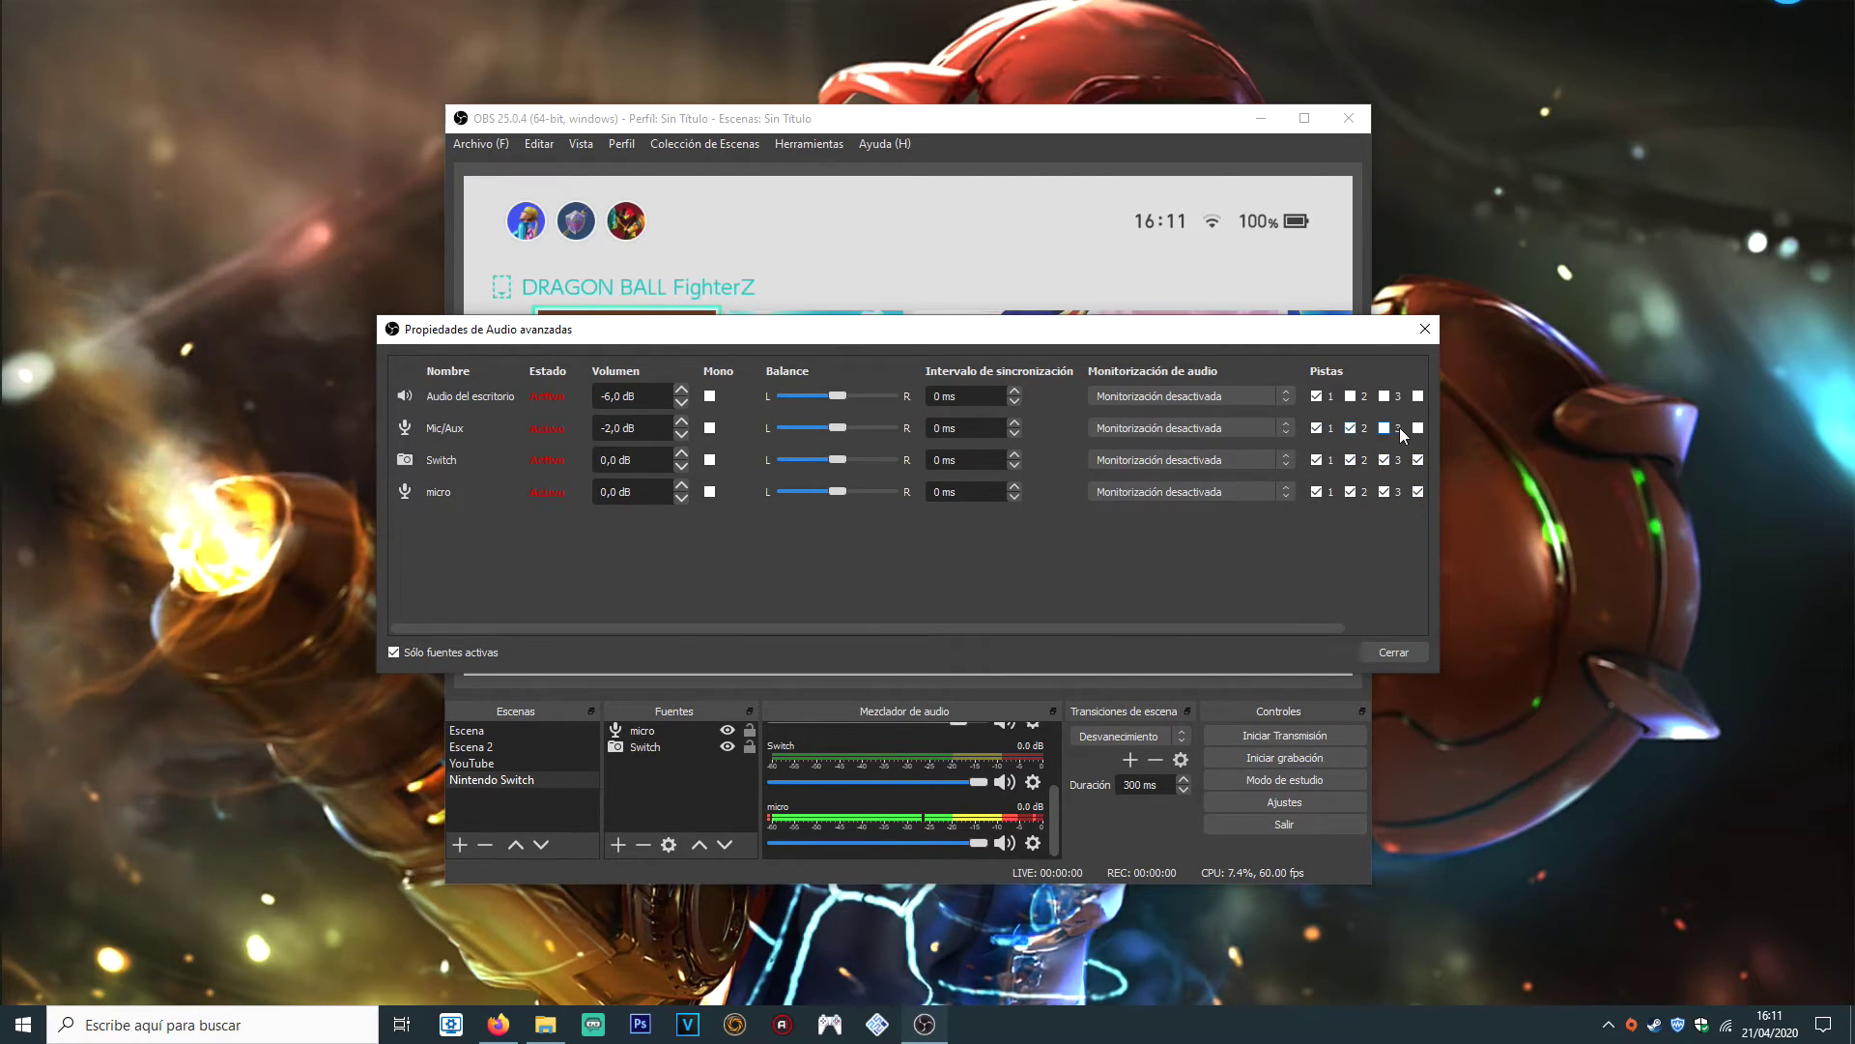
{"action": "left_click", "coordinate": [1384, 428]}
{"action": "left_click", "coordinate": [1418, 428]}
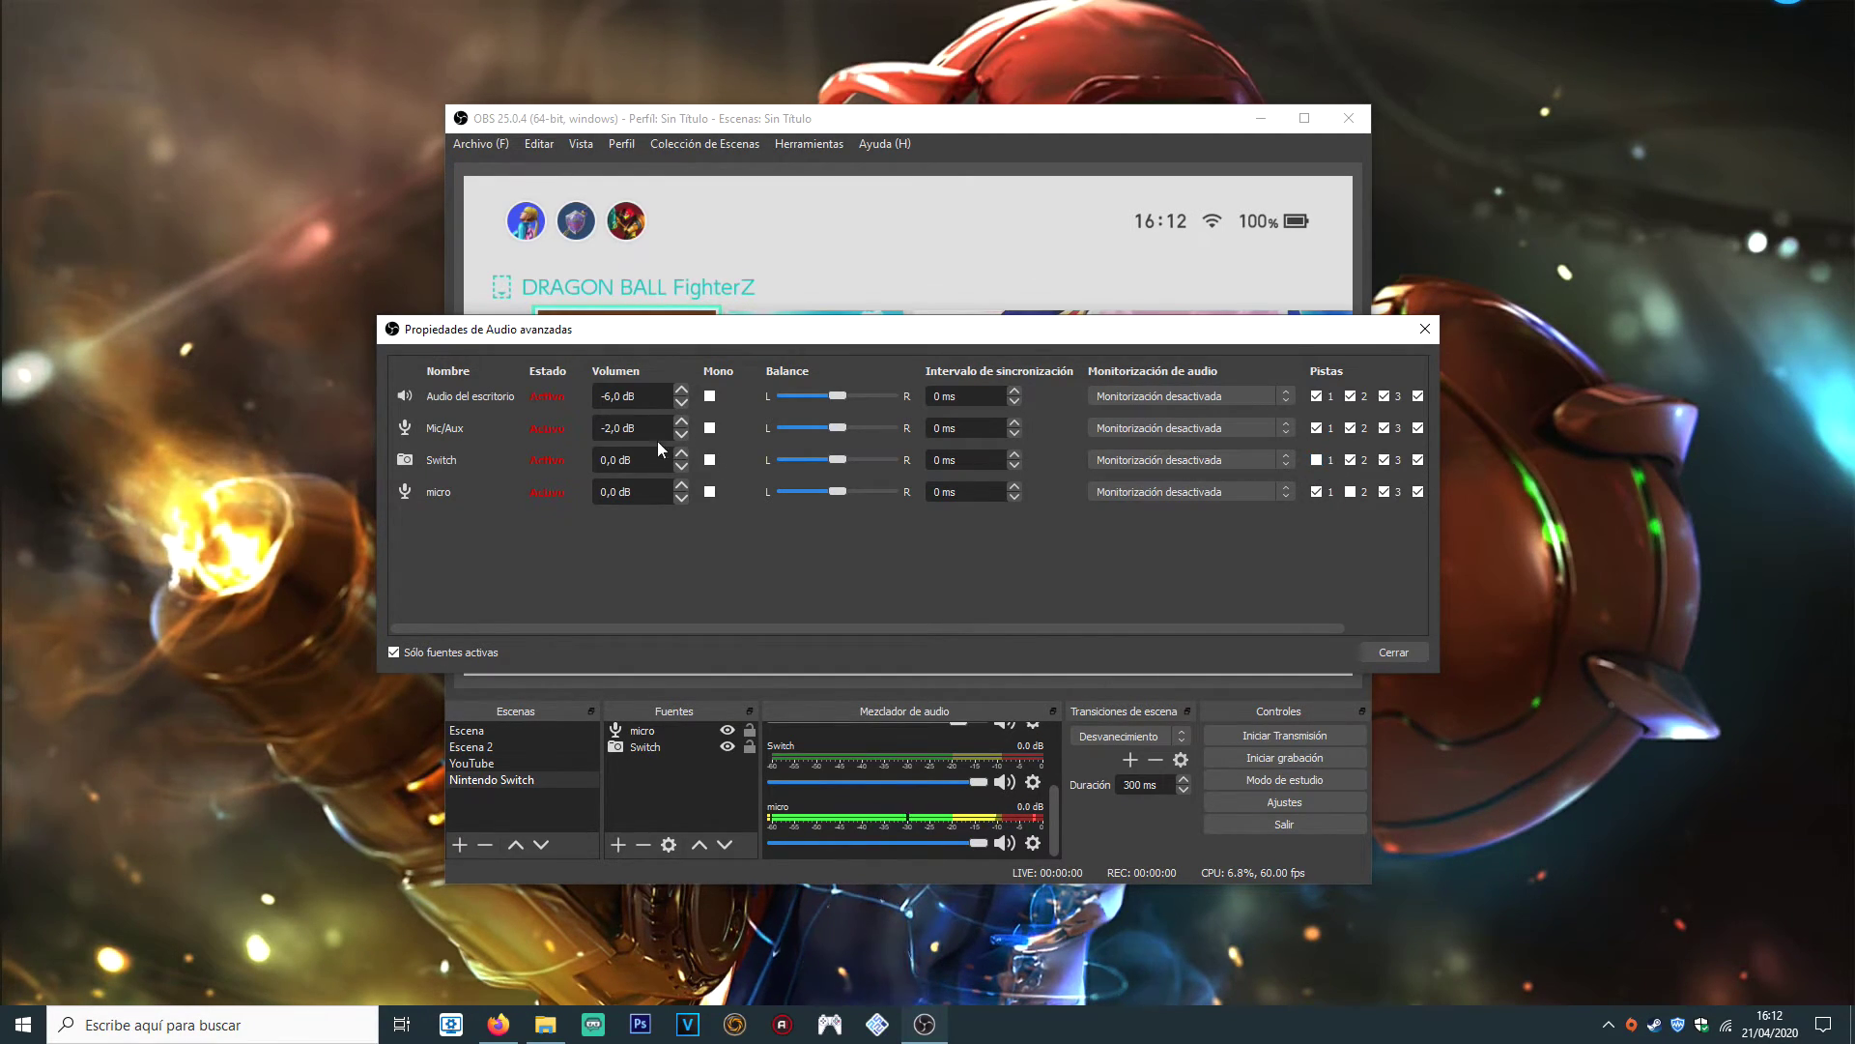
Enable track 1 but not track 2 for the Switch source, and track 2 but not track 1 for the micro source
{"action": "left_click", "coordinate": [1350, 491]}
{"action": "left_click", "coordinate": [1316, 490]}
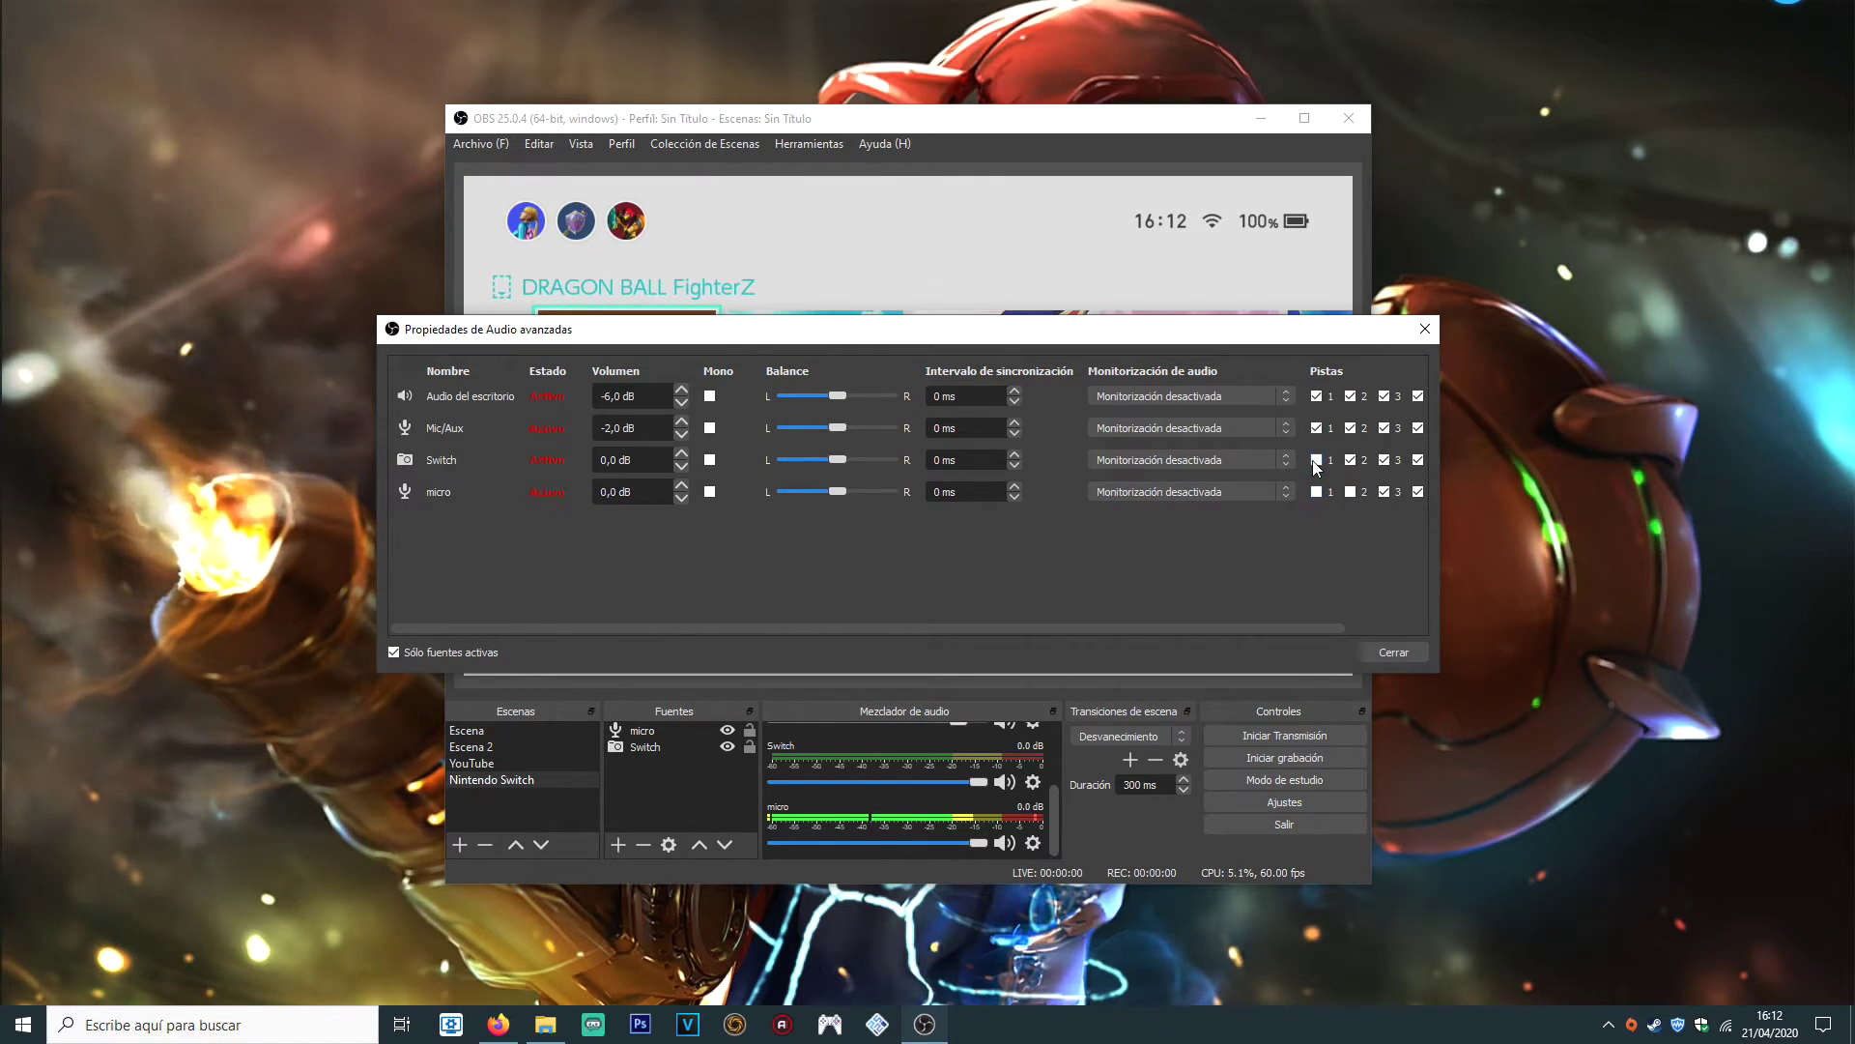
{"action": "left_click", "coordinate": [1350, 460]}
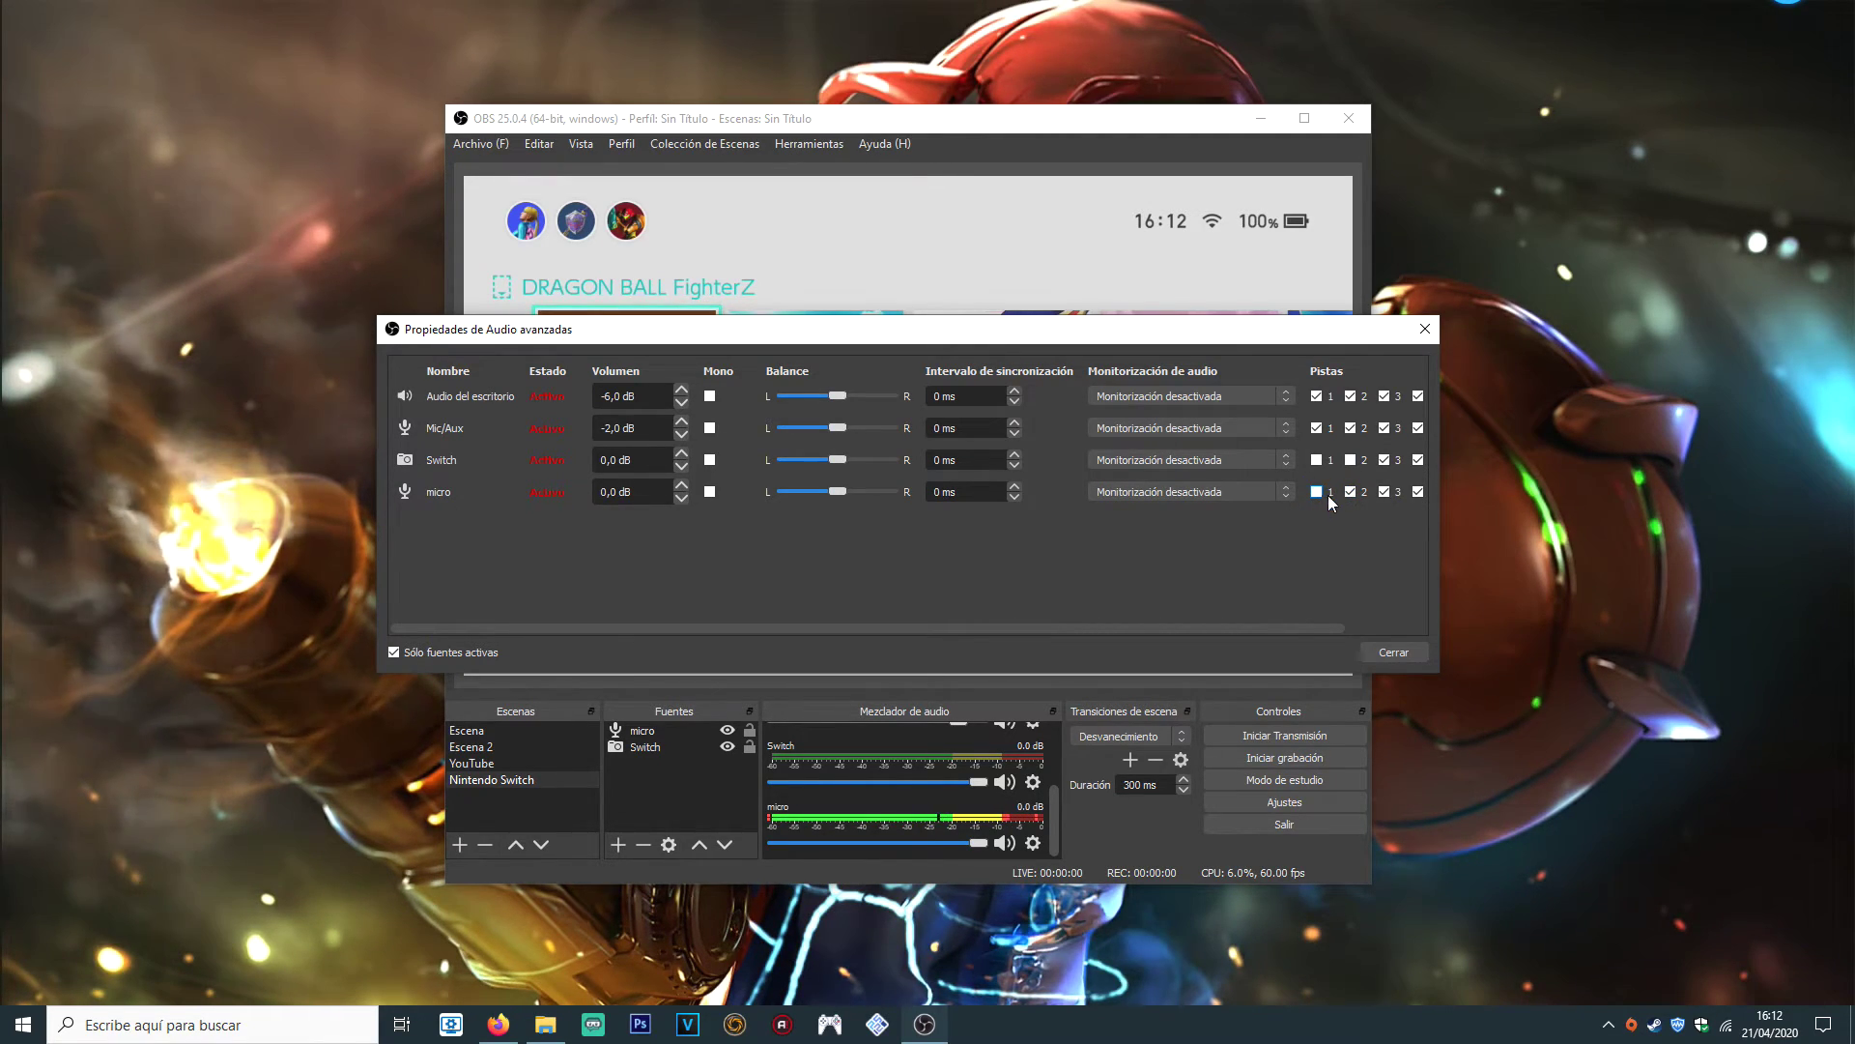
{"action": "left_click", "coordinate": [1317, 460]}
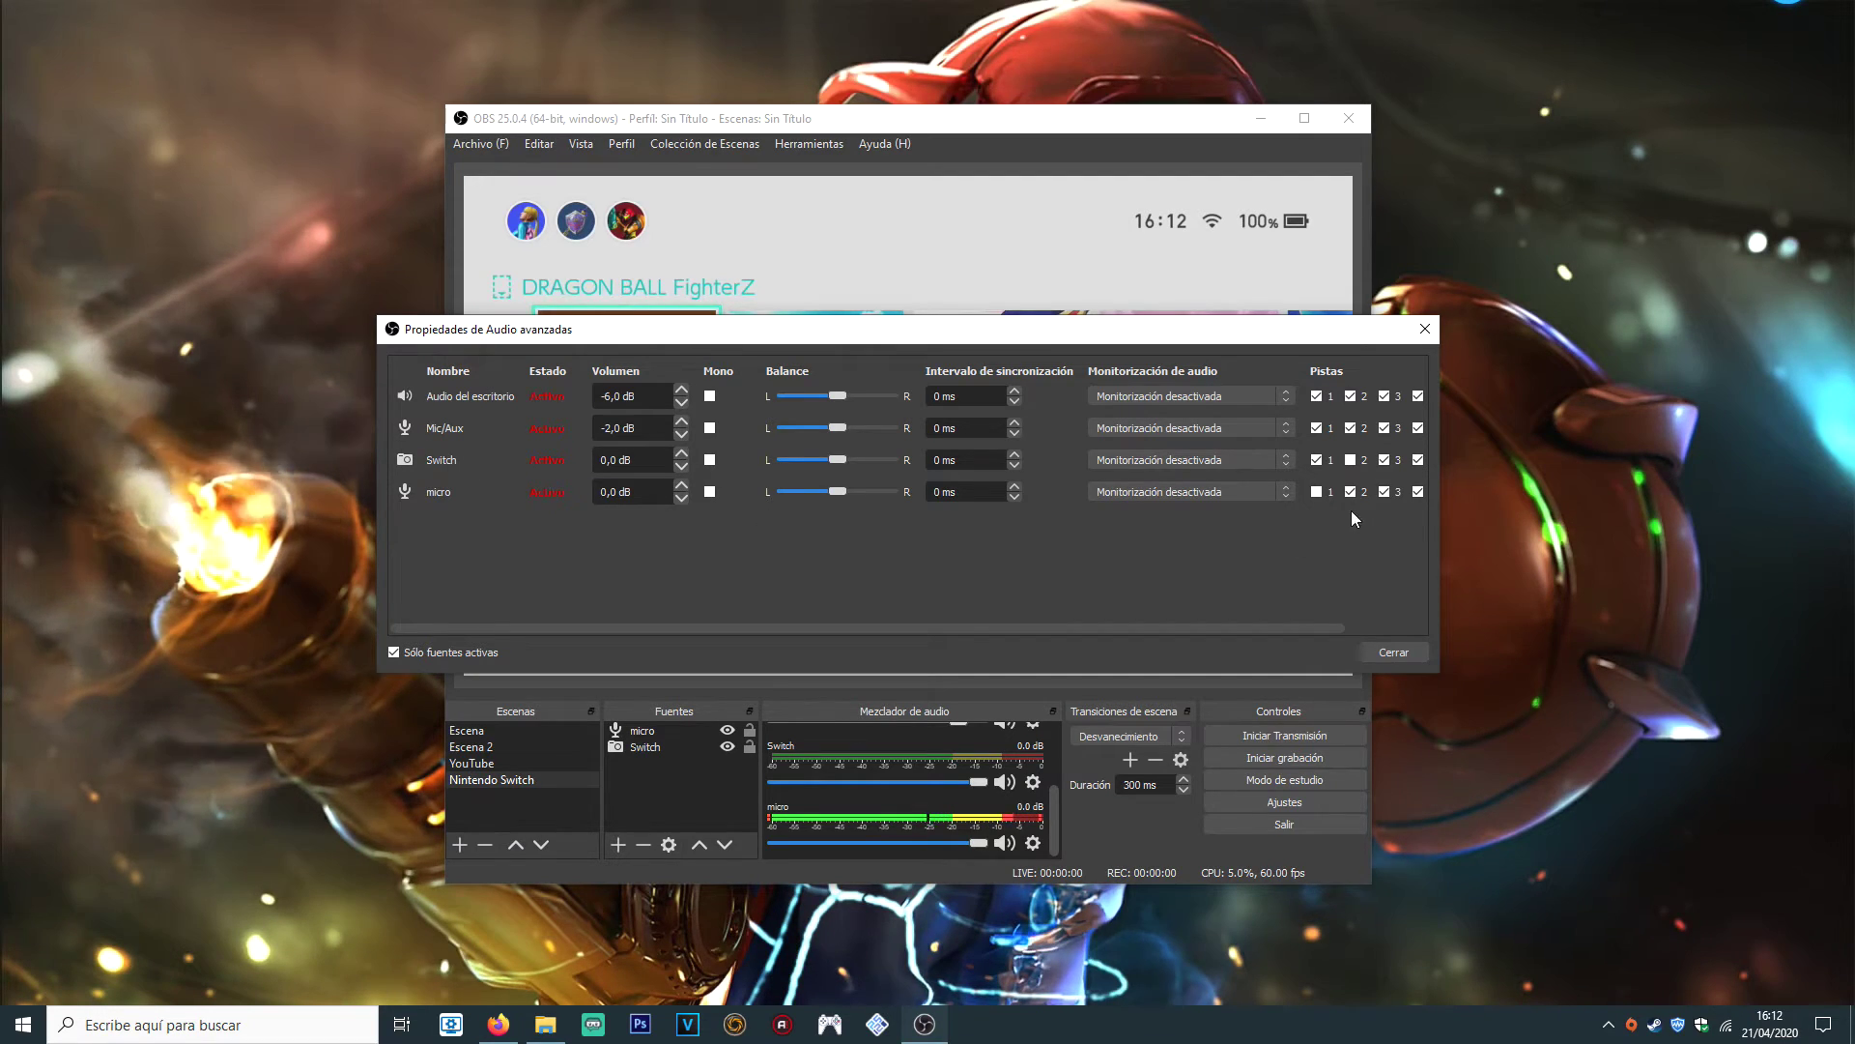
Re-enable track 1 for micro and track 2 for Switch, and close the advanced audio properties
{"action": "left_click", "coordinate": [1316, 491]}
{"action": "left_click", "coordinate": [1350, 459]}
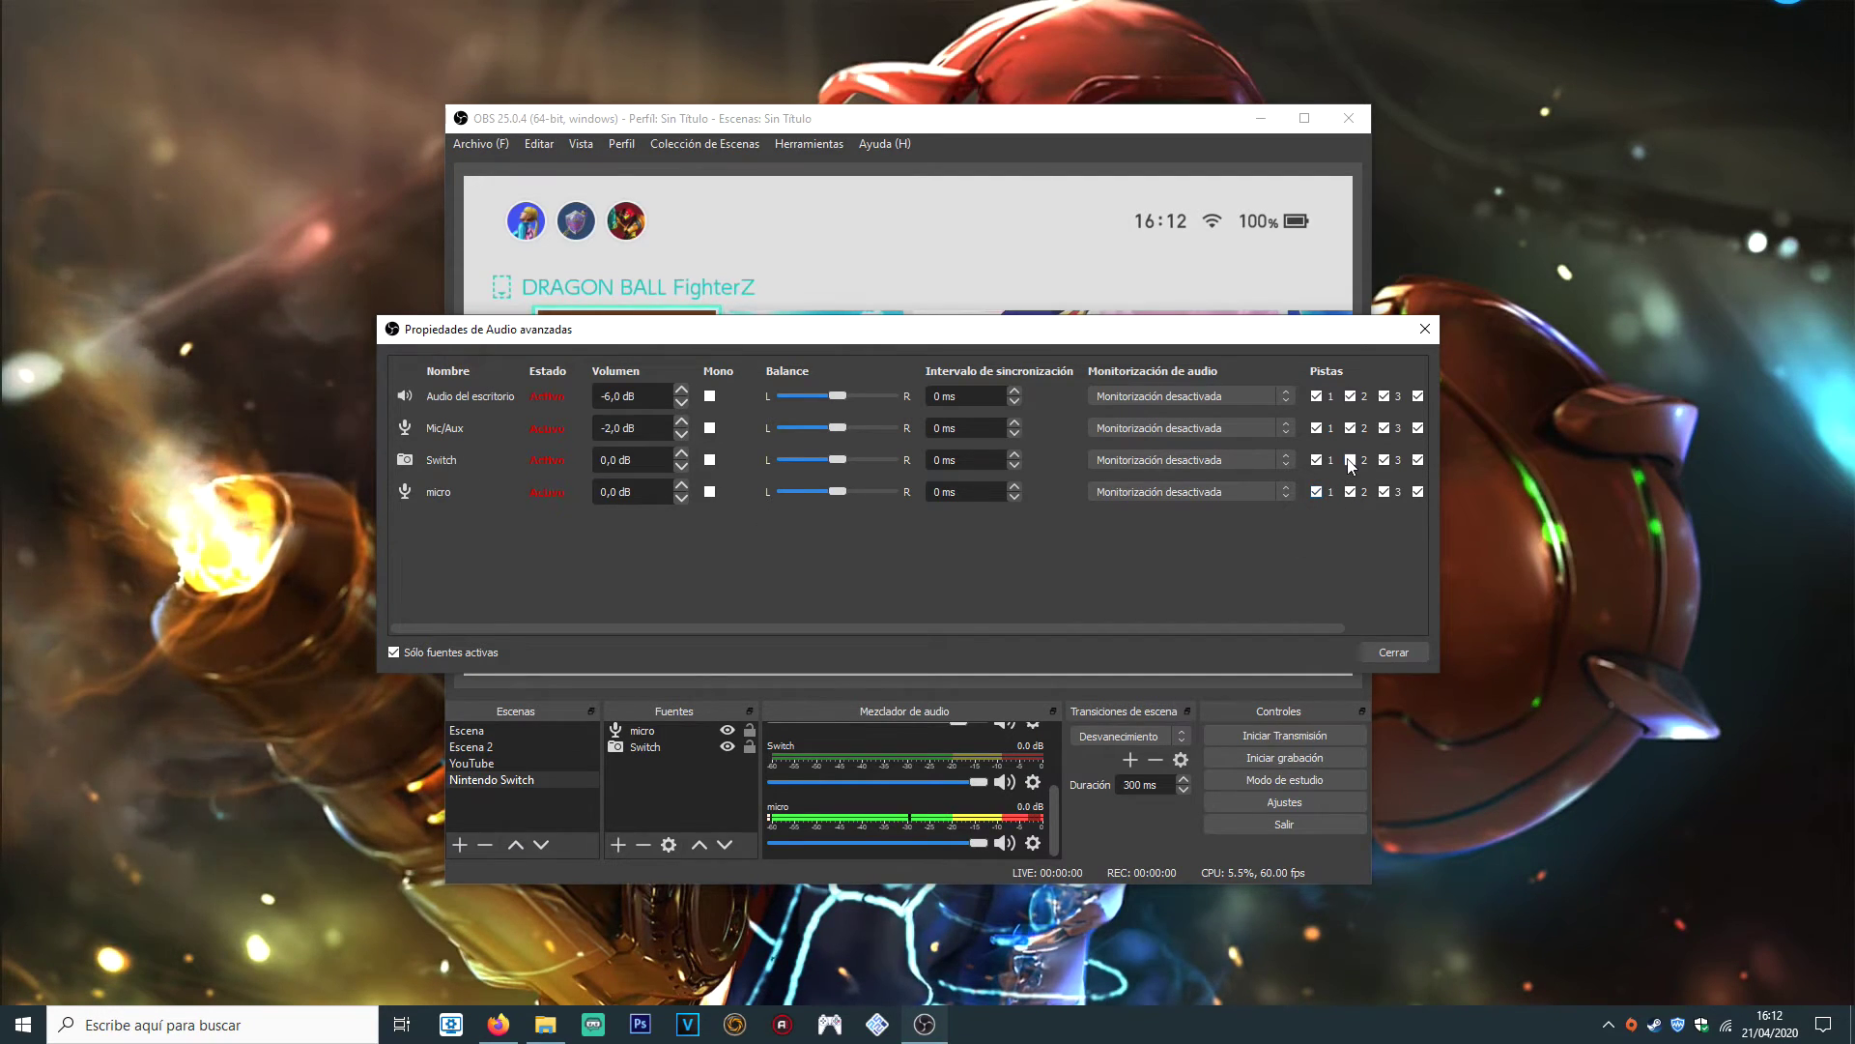
{"action": "left_click", "coordinate": [1392, 653]}
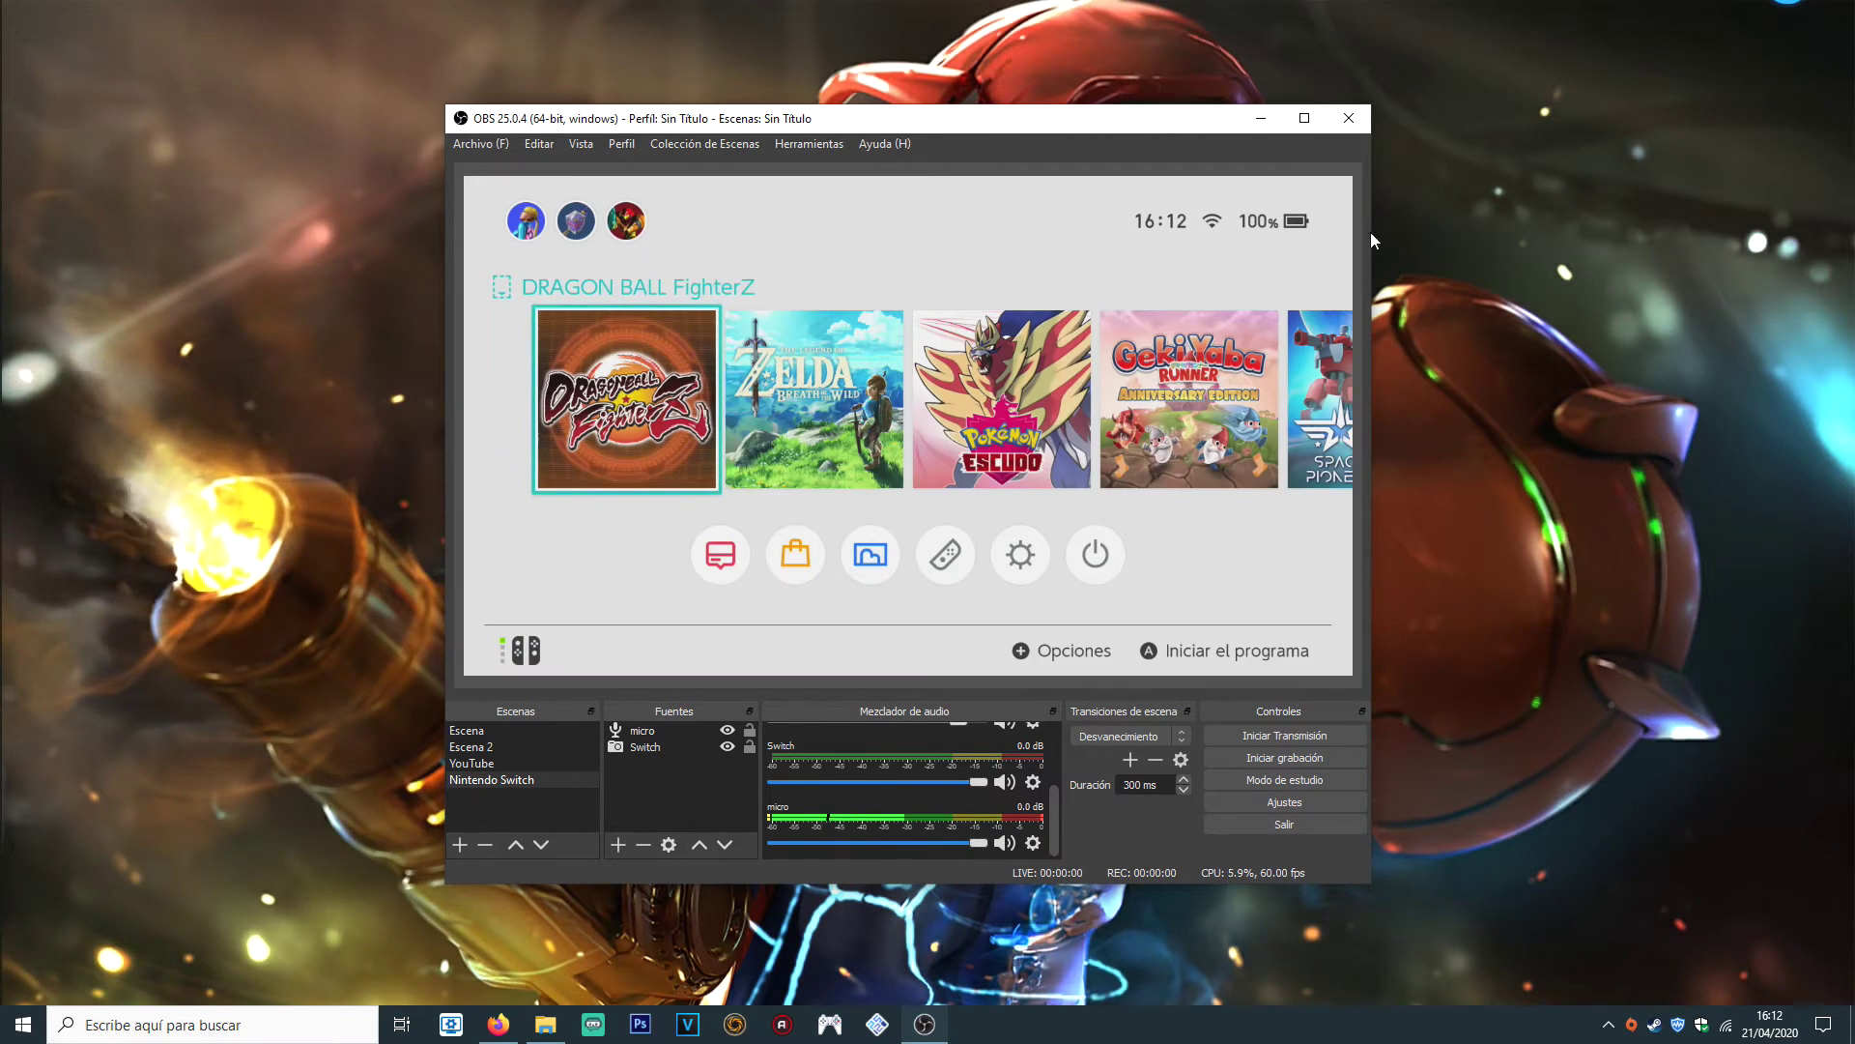
Close OBS Studio, switch to Streamlabs OBS and select the Grabaciones scene
{"action": "left_click", "coordinate": [1356, 123]}
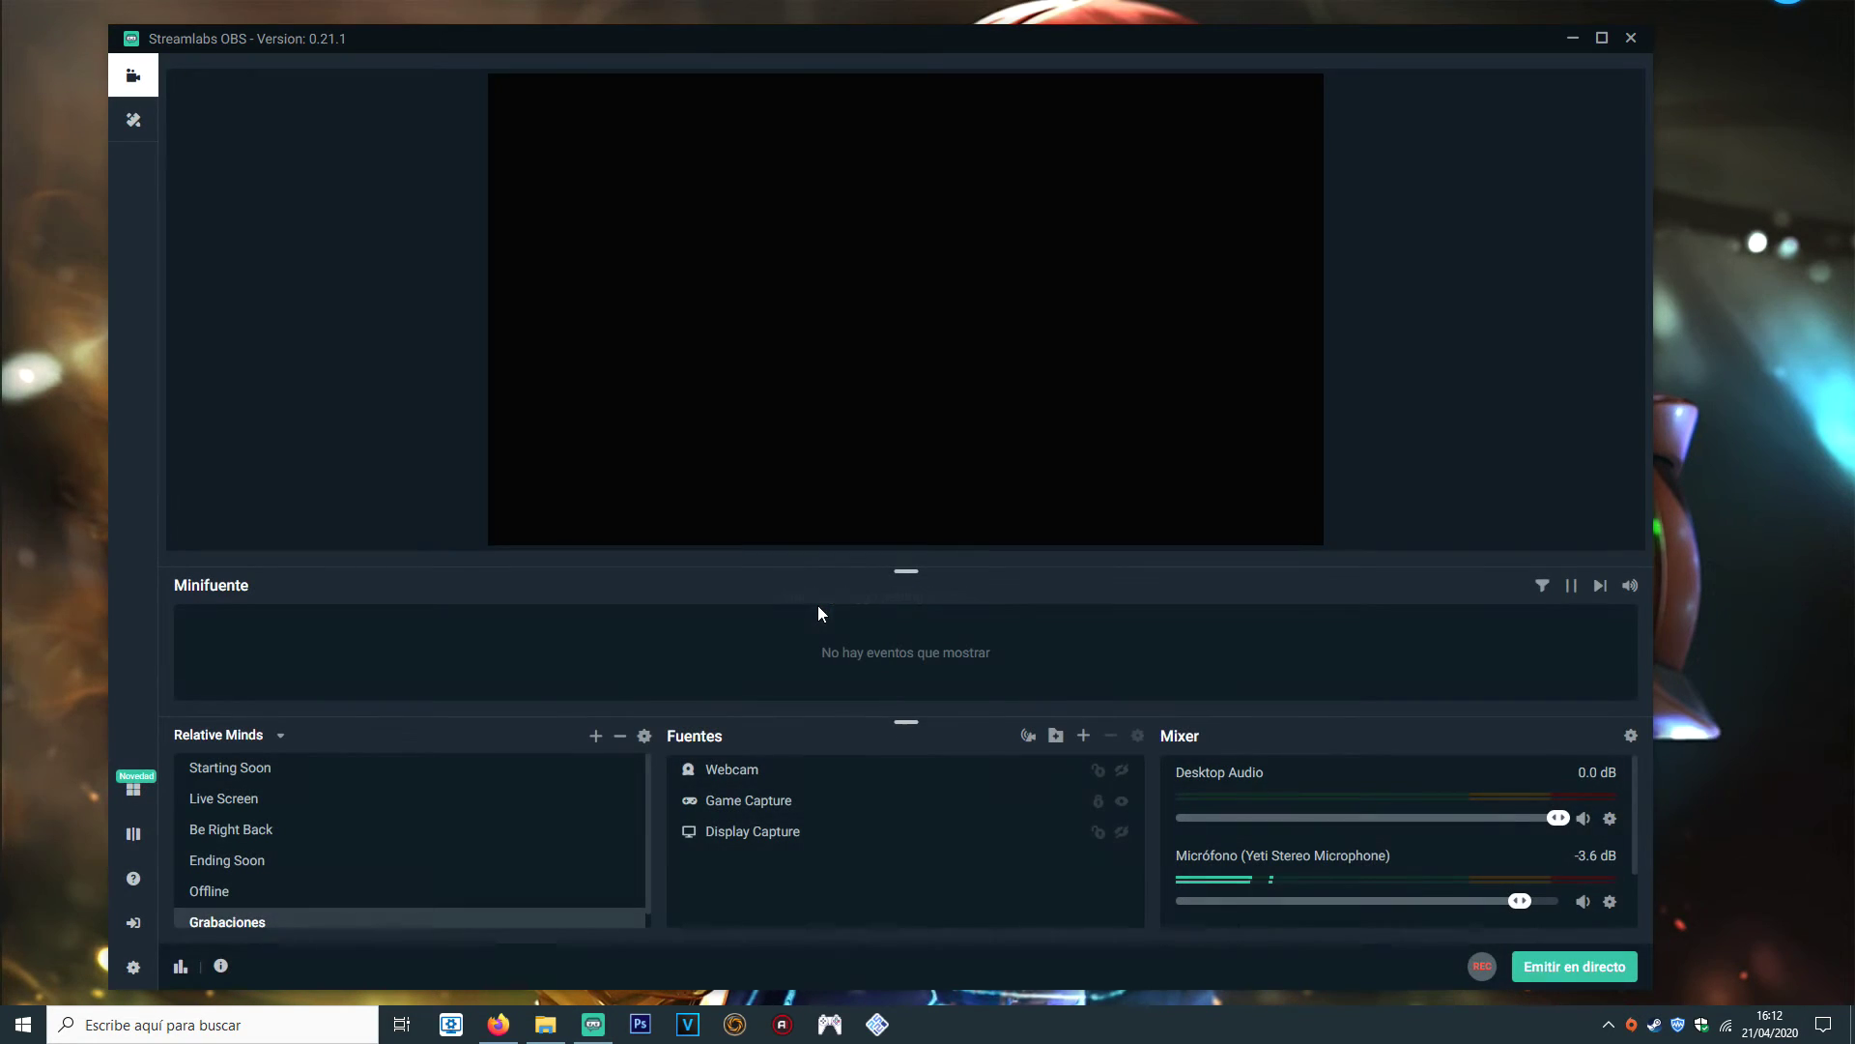
{"action": "left_click", "coordinate": [308, 921]}
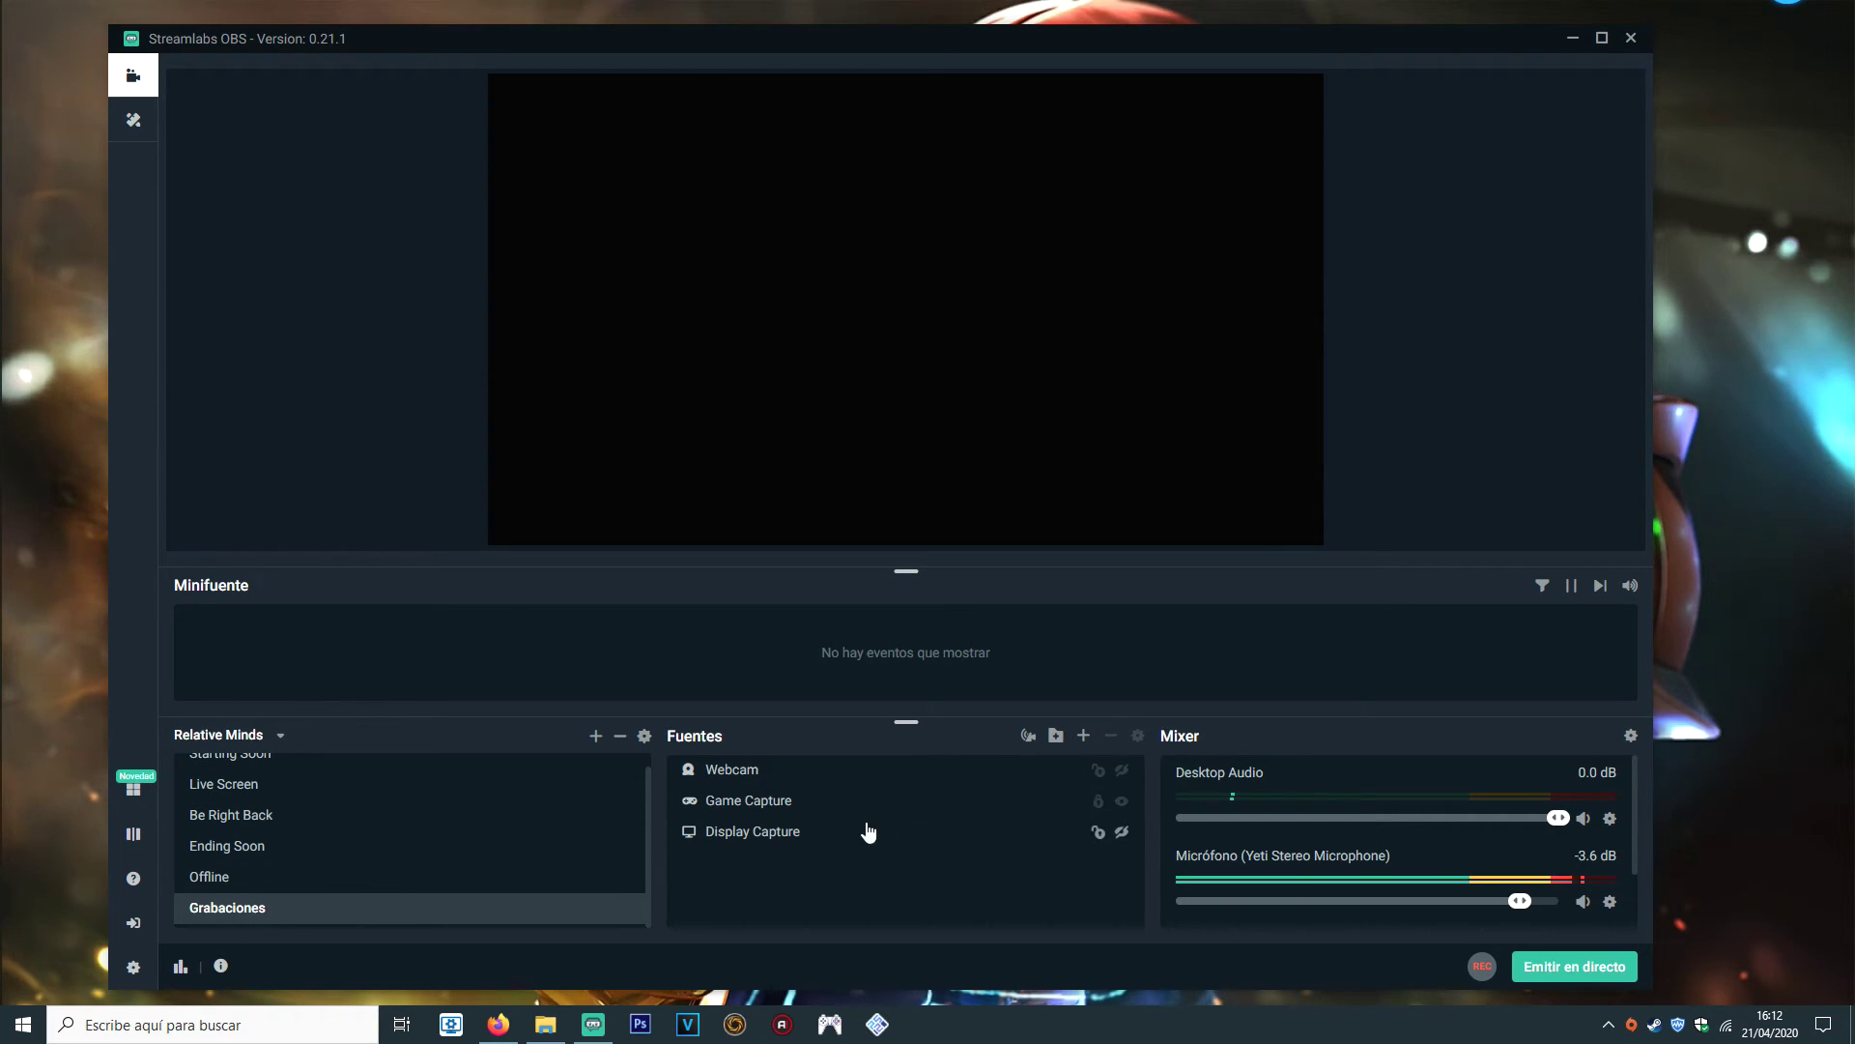
Try to add a new Dispositivo de captura de vídeo source to the Grabaciones scene
{"action": "left_click", "coordinate": [1083, 737]}
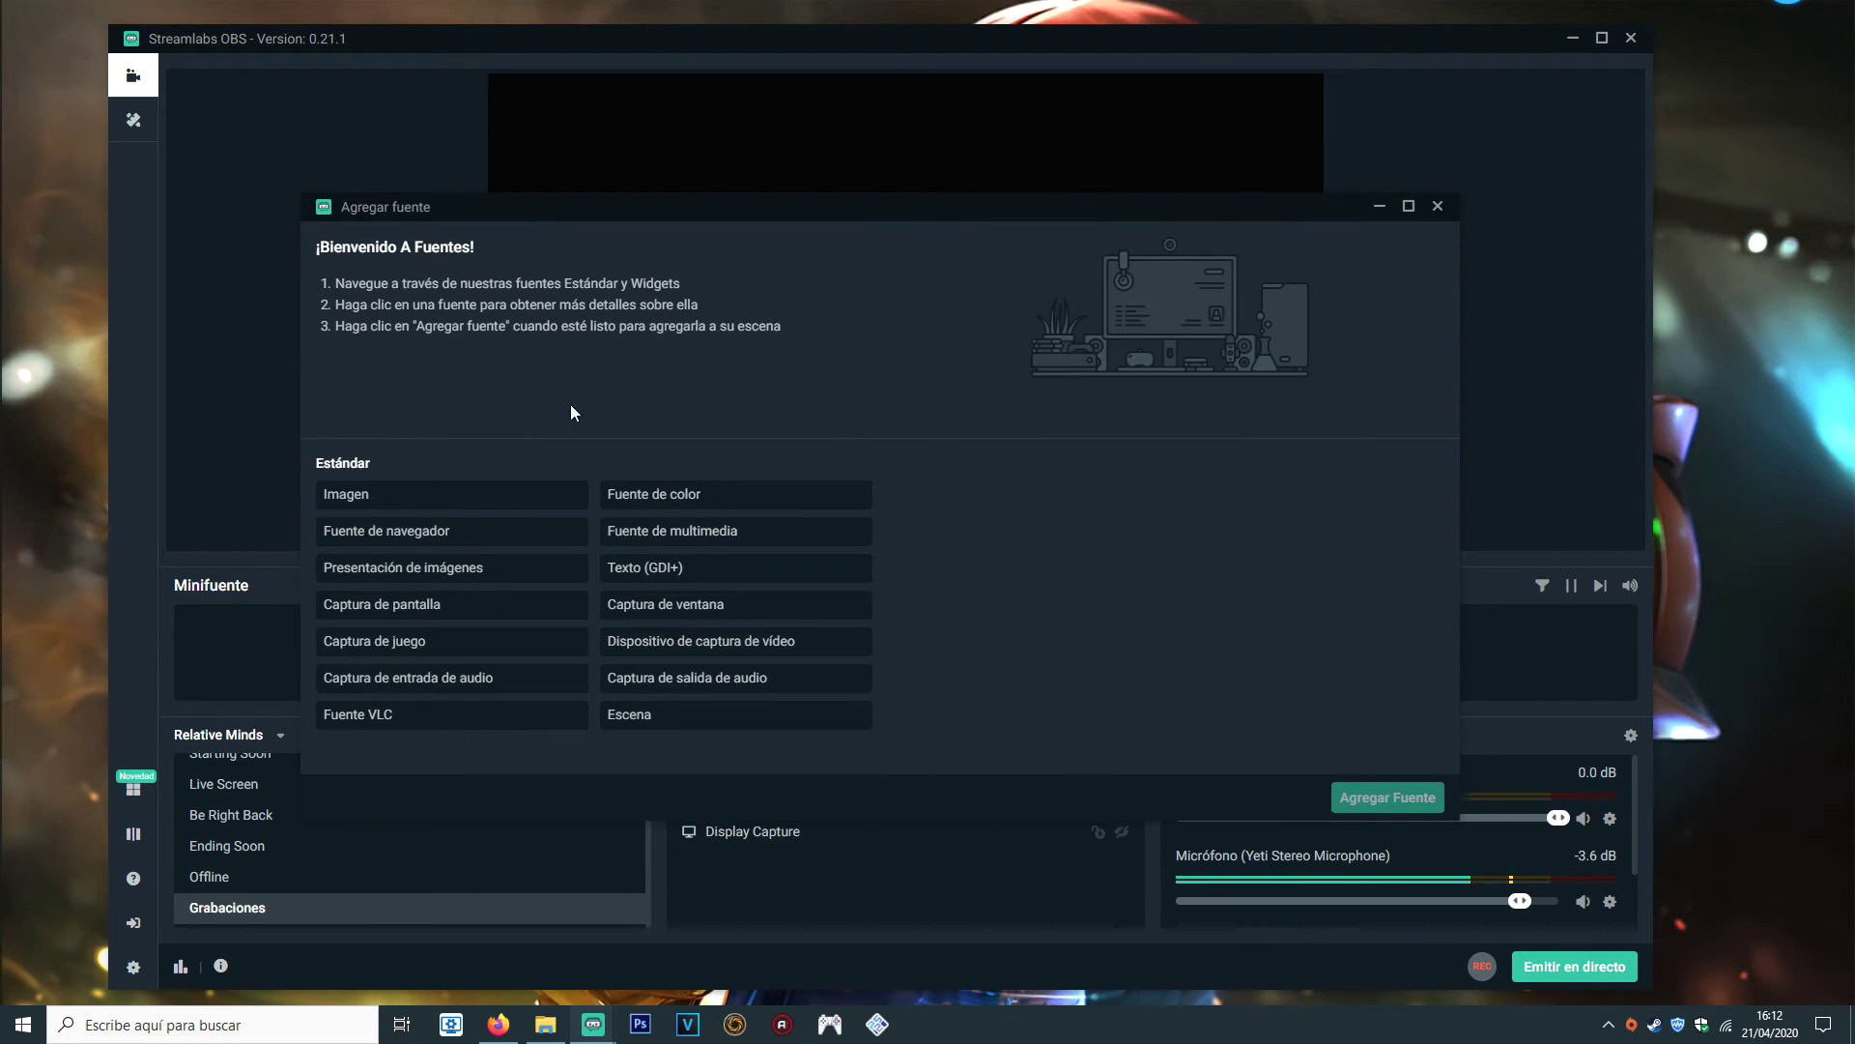
{"action": "left_click", "coordinate": [809, 654]}
{"action": "left_click", "coordinate": [1388, 798]}
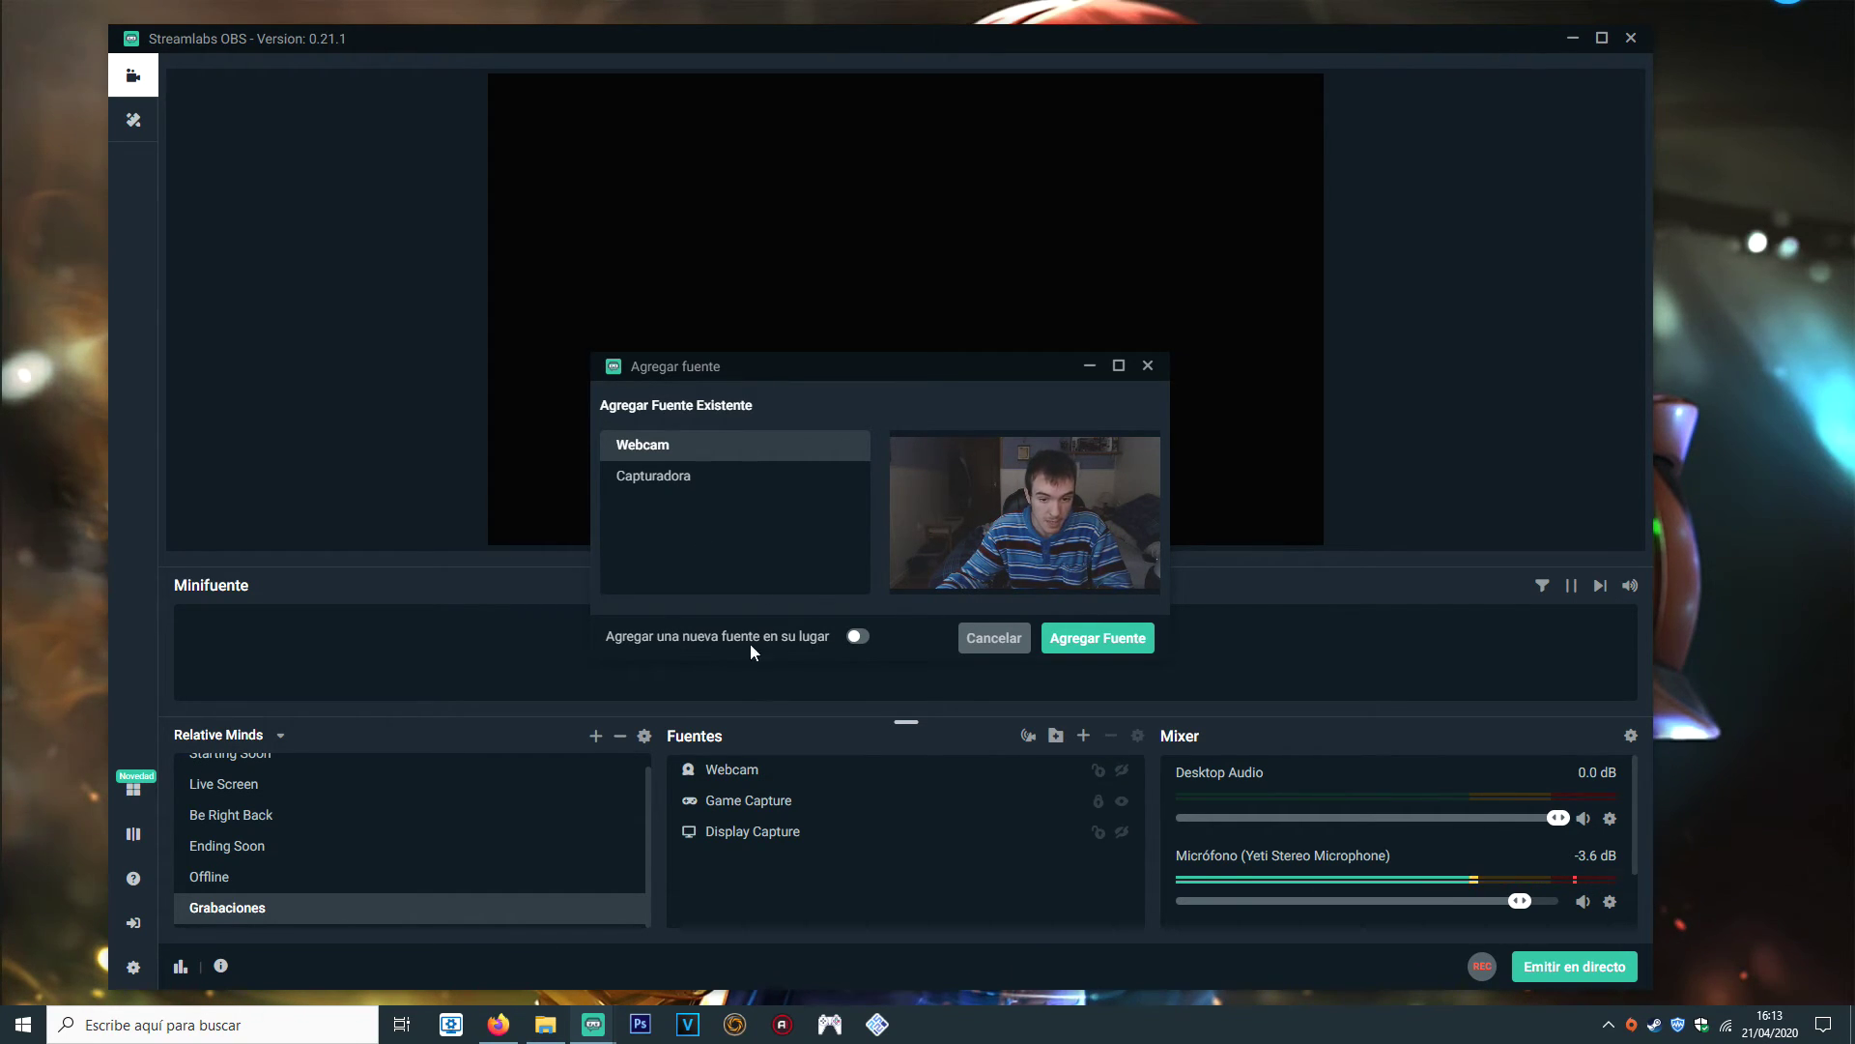
{"action": "left_click", "coordinate": [856, 636]}
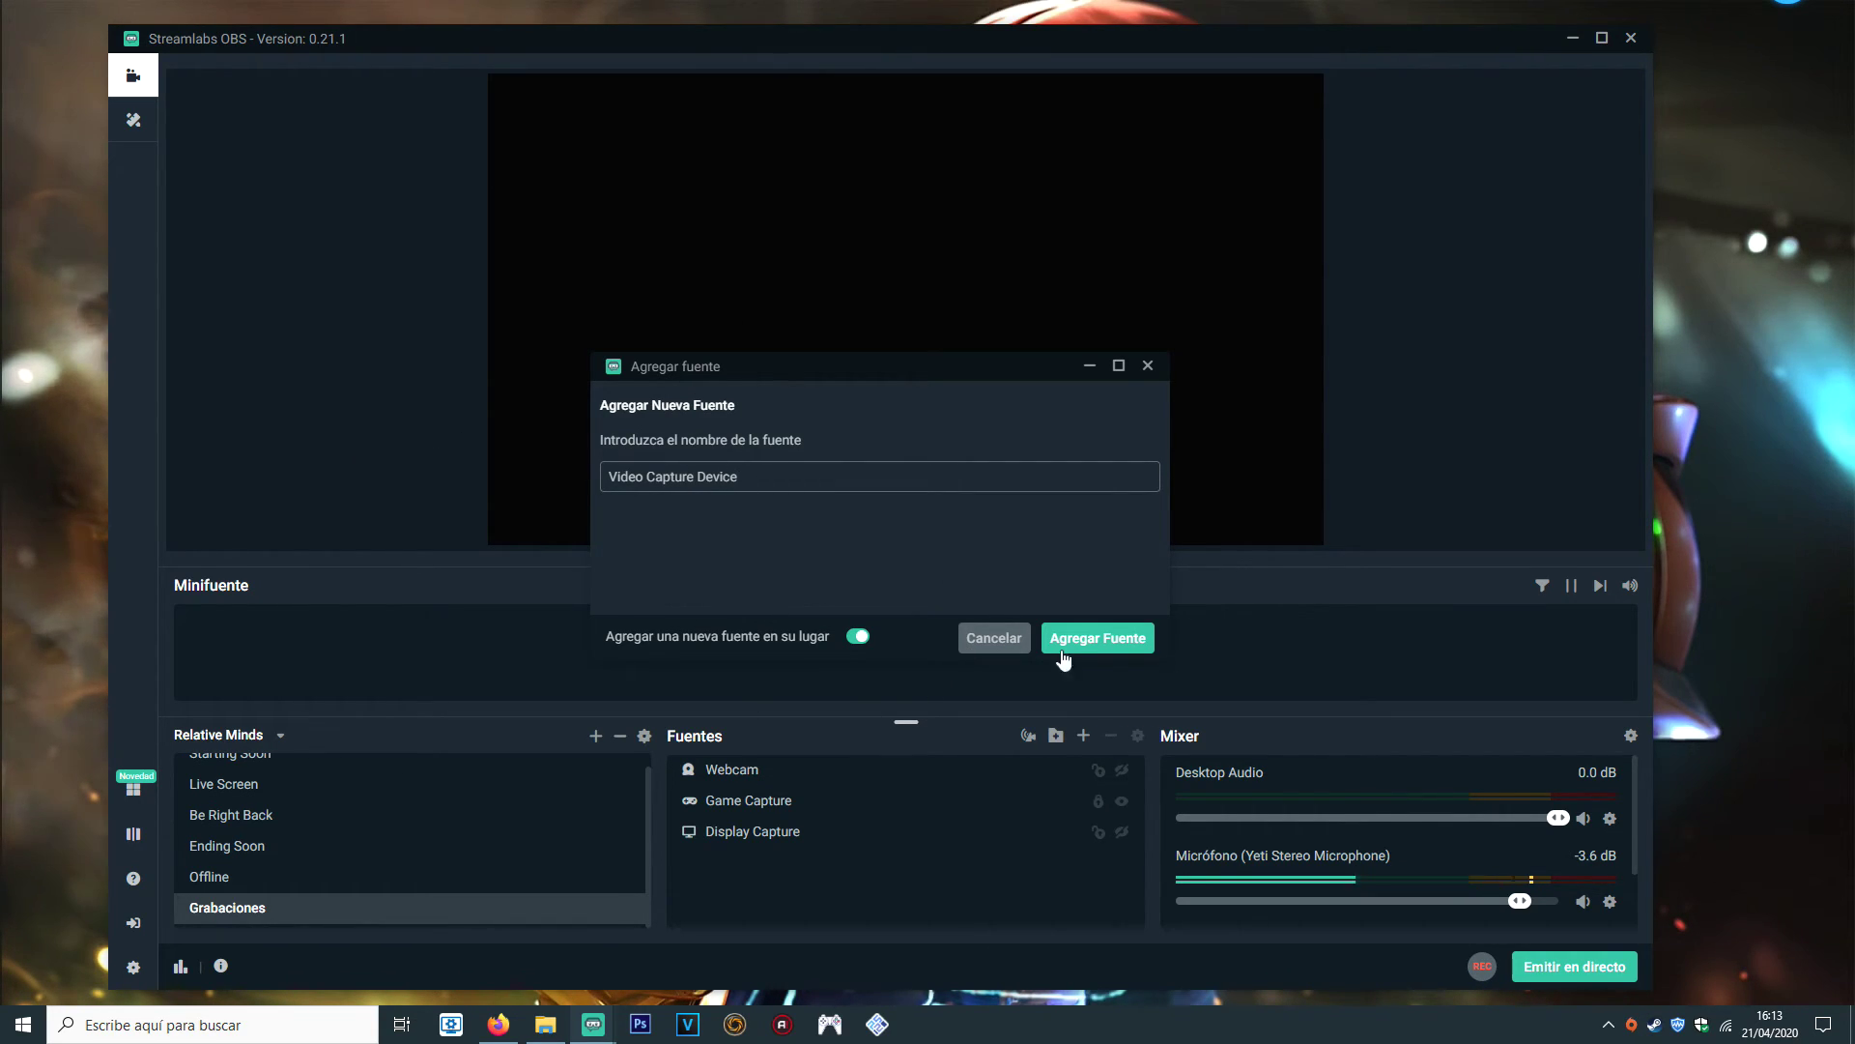
{"action": "left_click", "coordinate": [994, 638]}
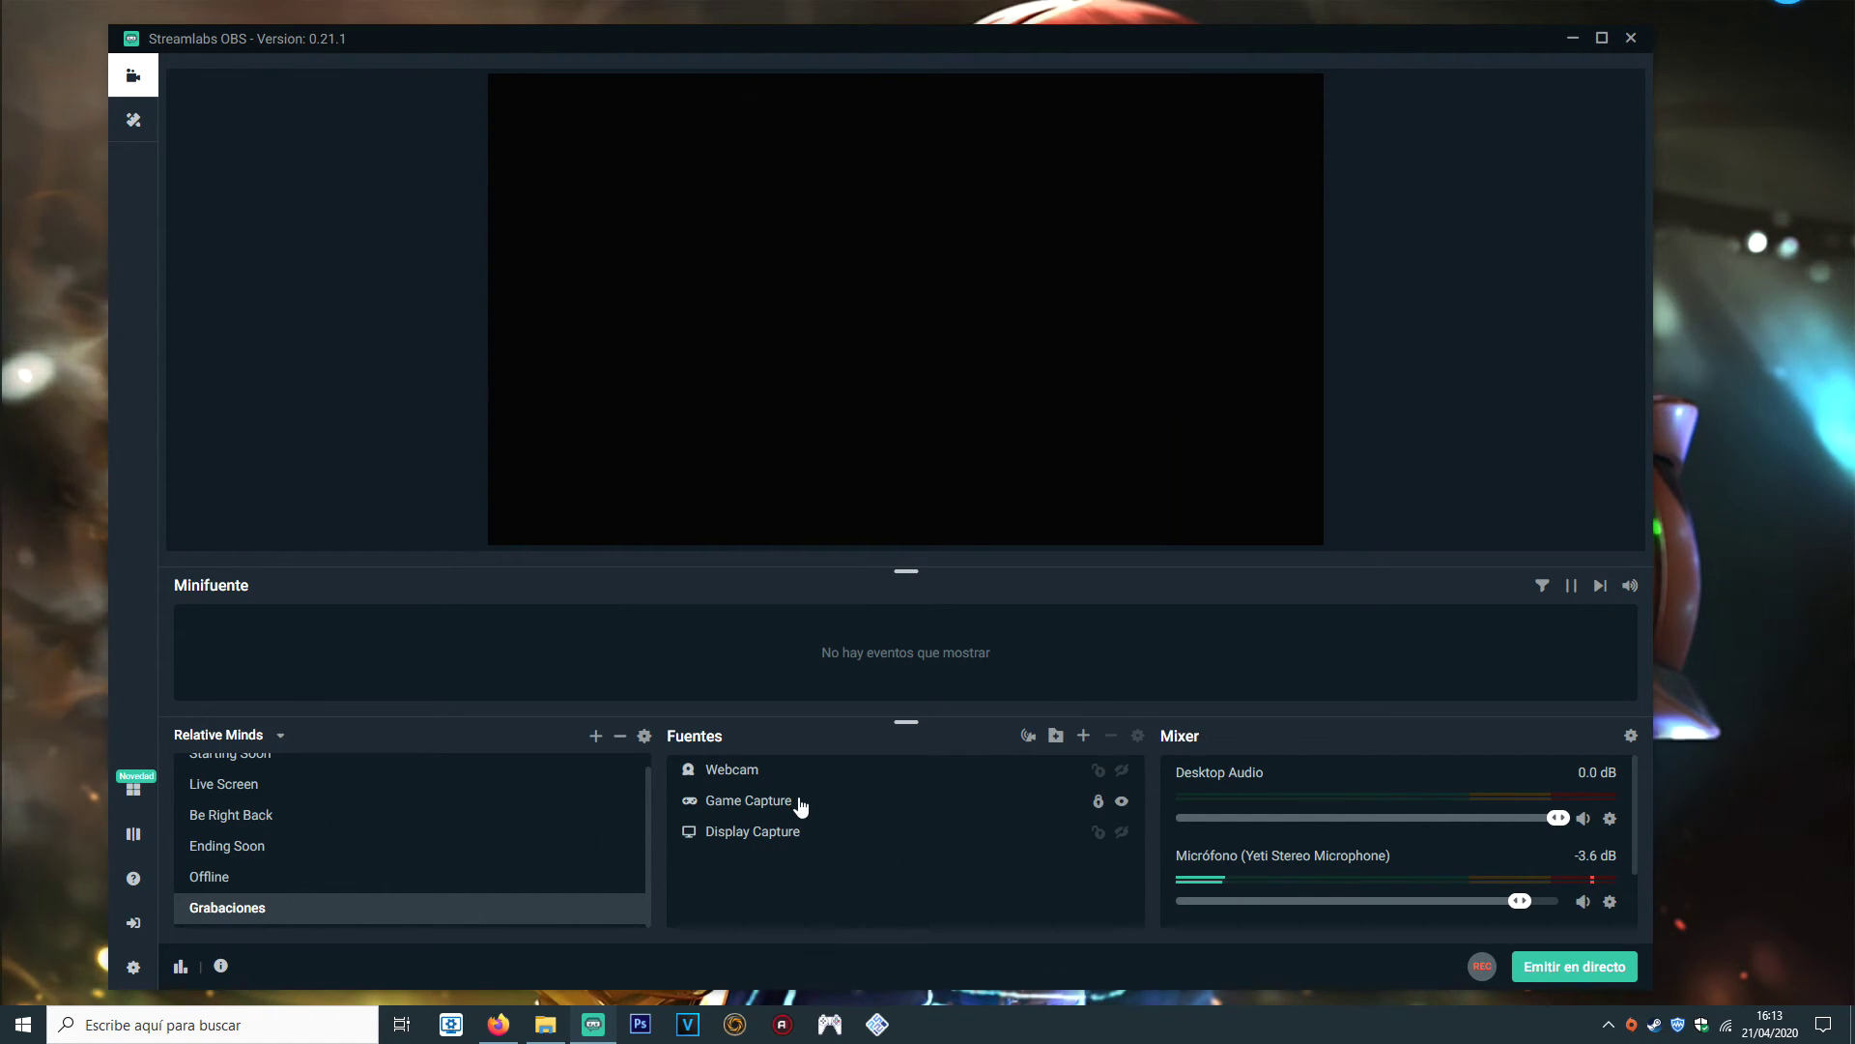
In the Live Screen scene, set the Capturadora source's device to AVerMedia StreamEngine - Live Gamer MINI - 1
{"action": "scroll", "coordinate": [303, 893], "scroll_direction": "up", "scroll_amount": 1}
{"action": "left_click", "coordinate": [274, 799]}
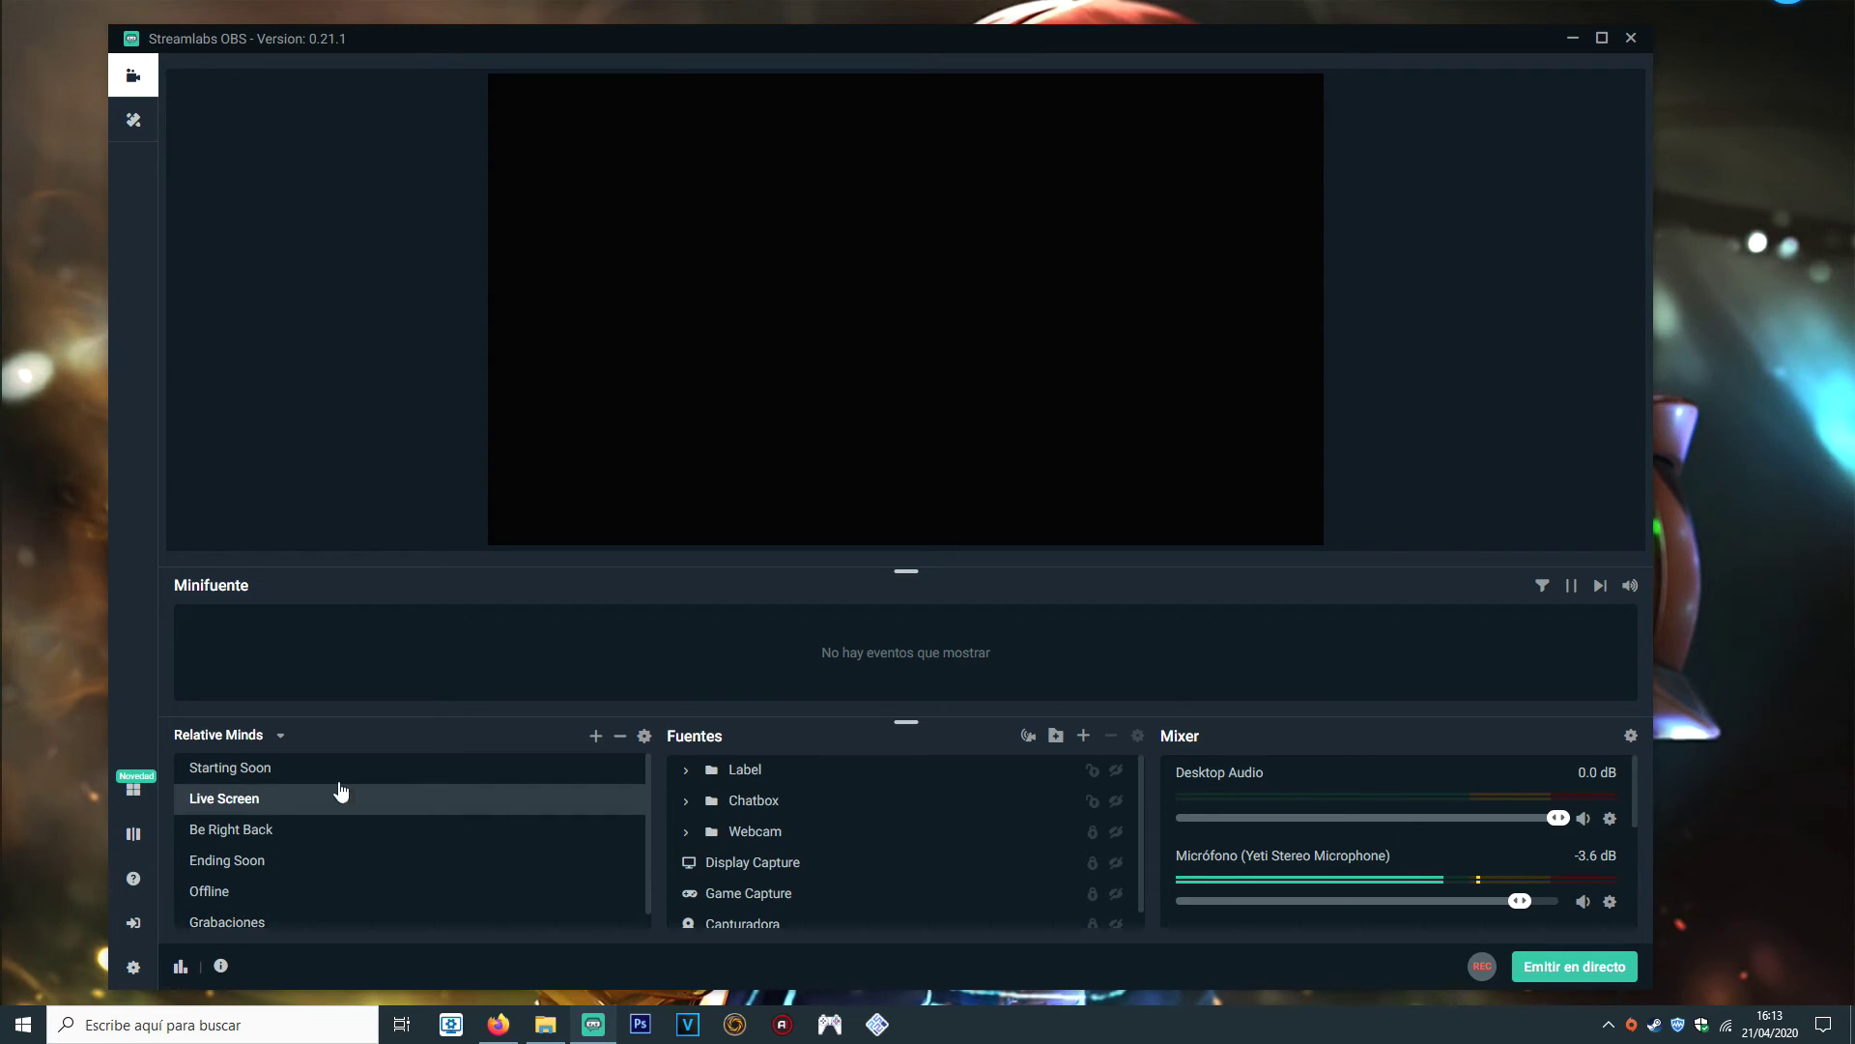
{"action": "scroll", "coordinate": [879, 857], "scroll_direction": "down", "scroll_amount": 1}
{"action": "double_click", "coordinate": [792, 908]}
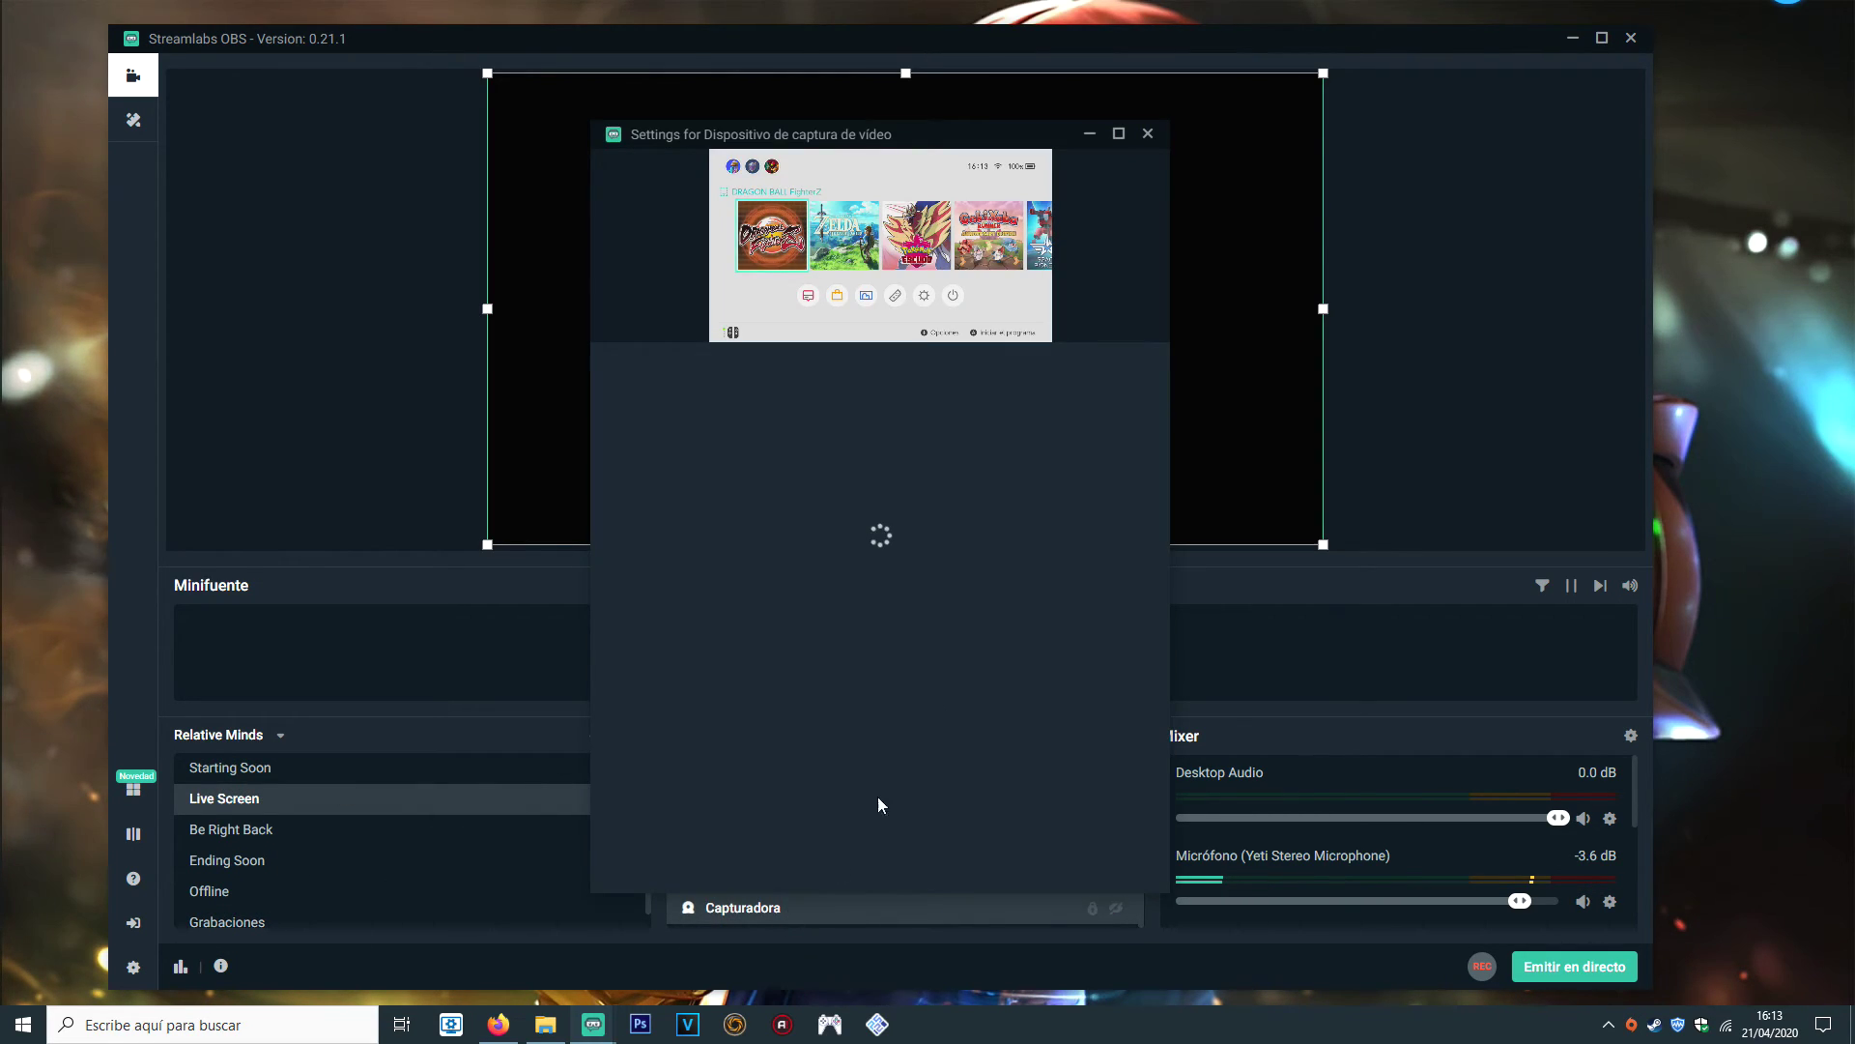
{"action": "left_click", "coordinate": [932, 375]}
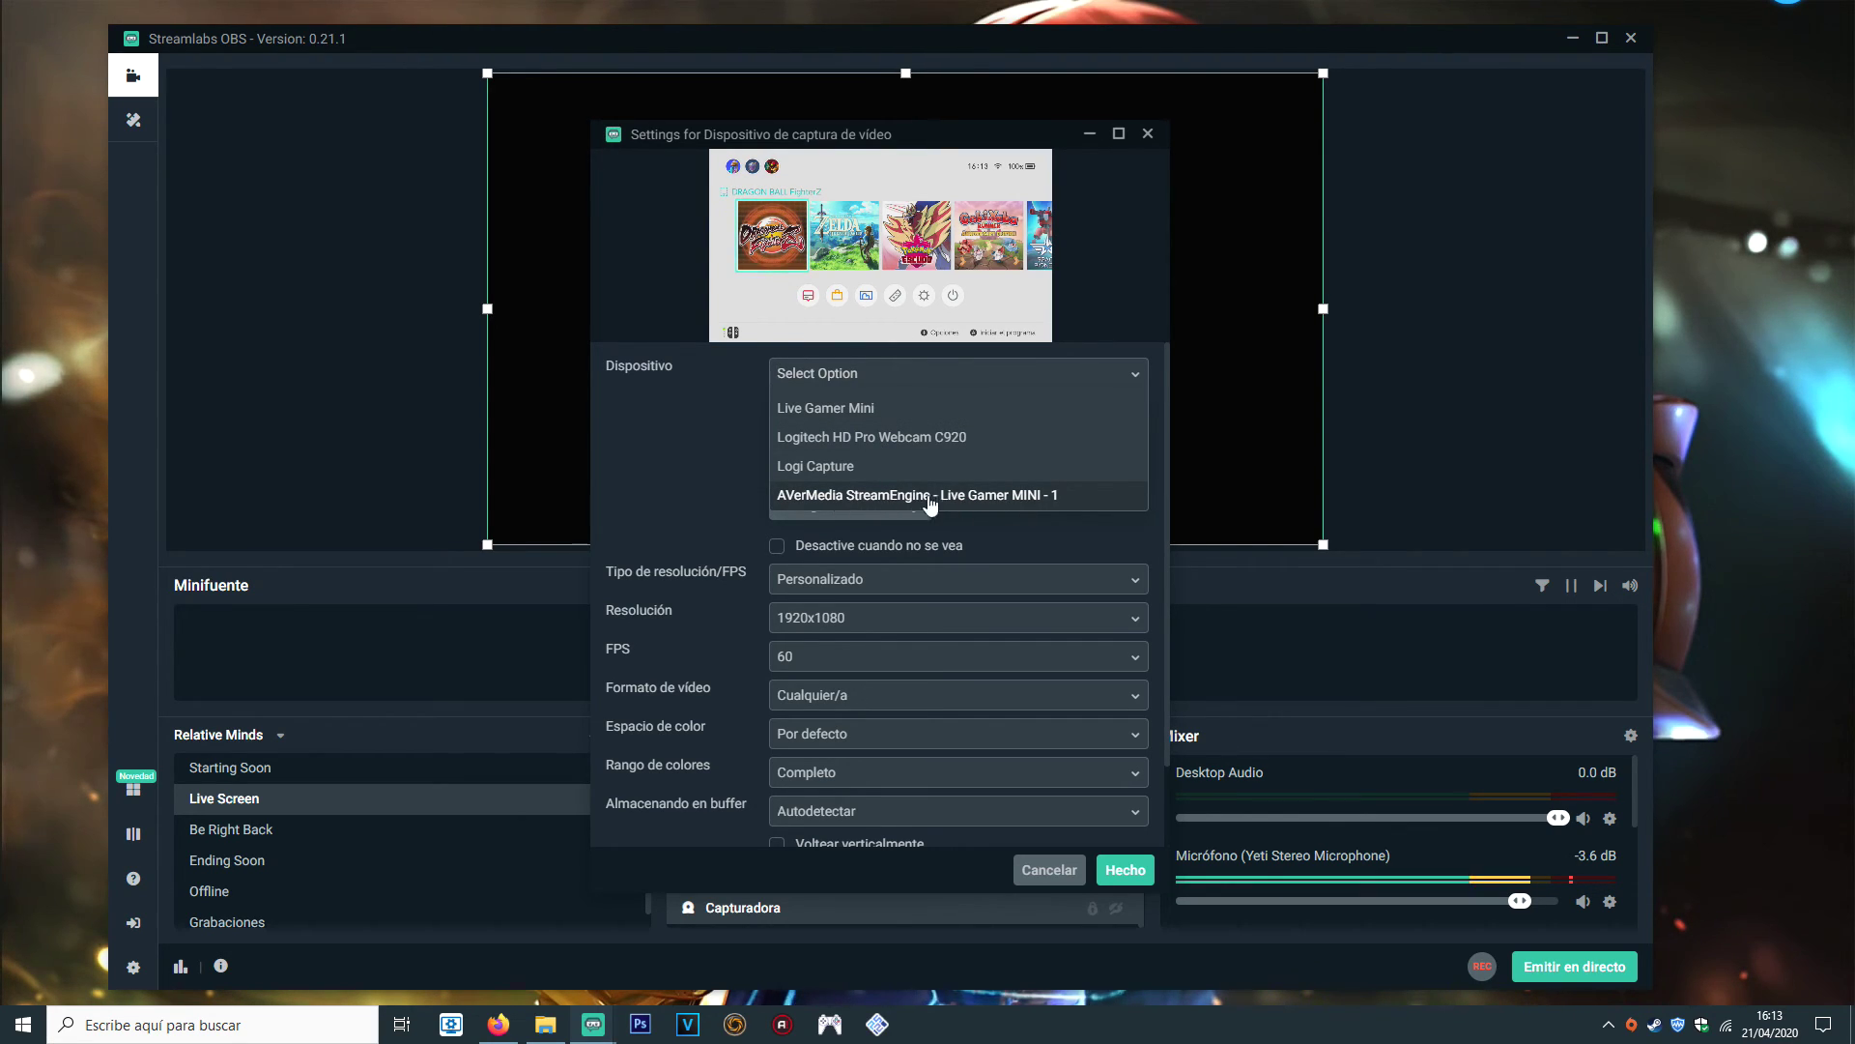
{"action": "left_click", "coordinate": [870, 495]}
Set the Capturadora source's audio output mode to Salida de audio de escritorio (WaveOut) and accept its settings
{"action": "scroll", "coordinate": [919, 518], "scroll_direction": "down", "scroll_amount": 1}
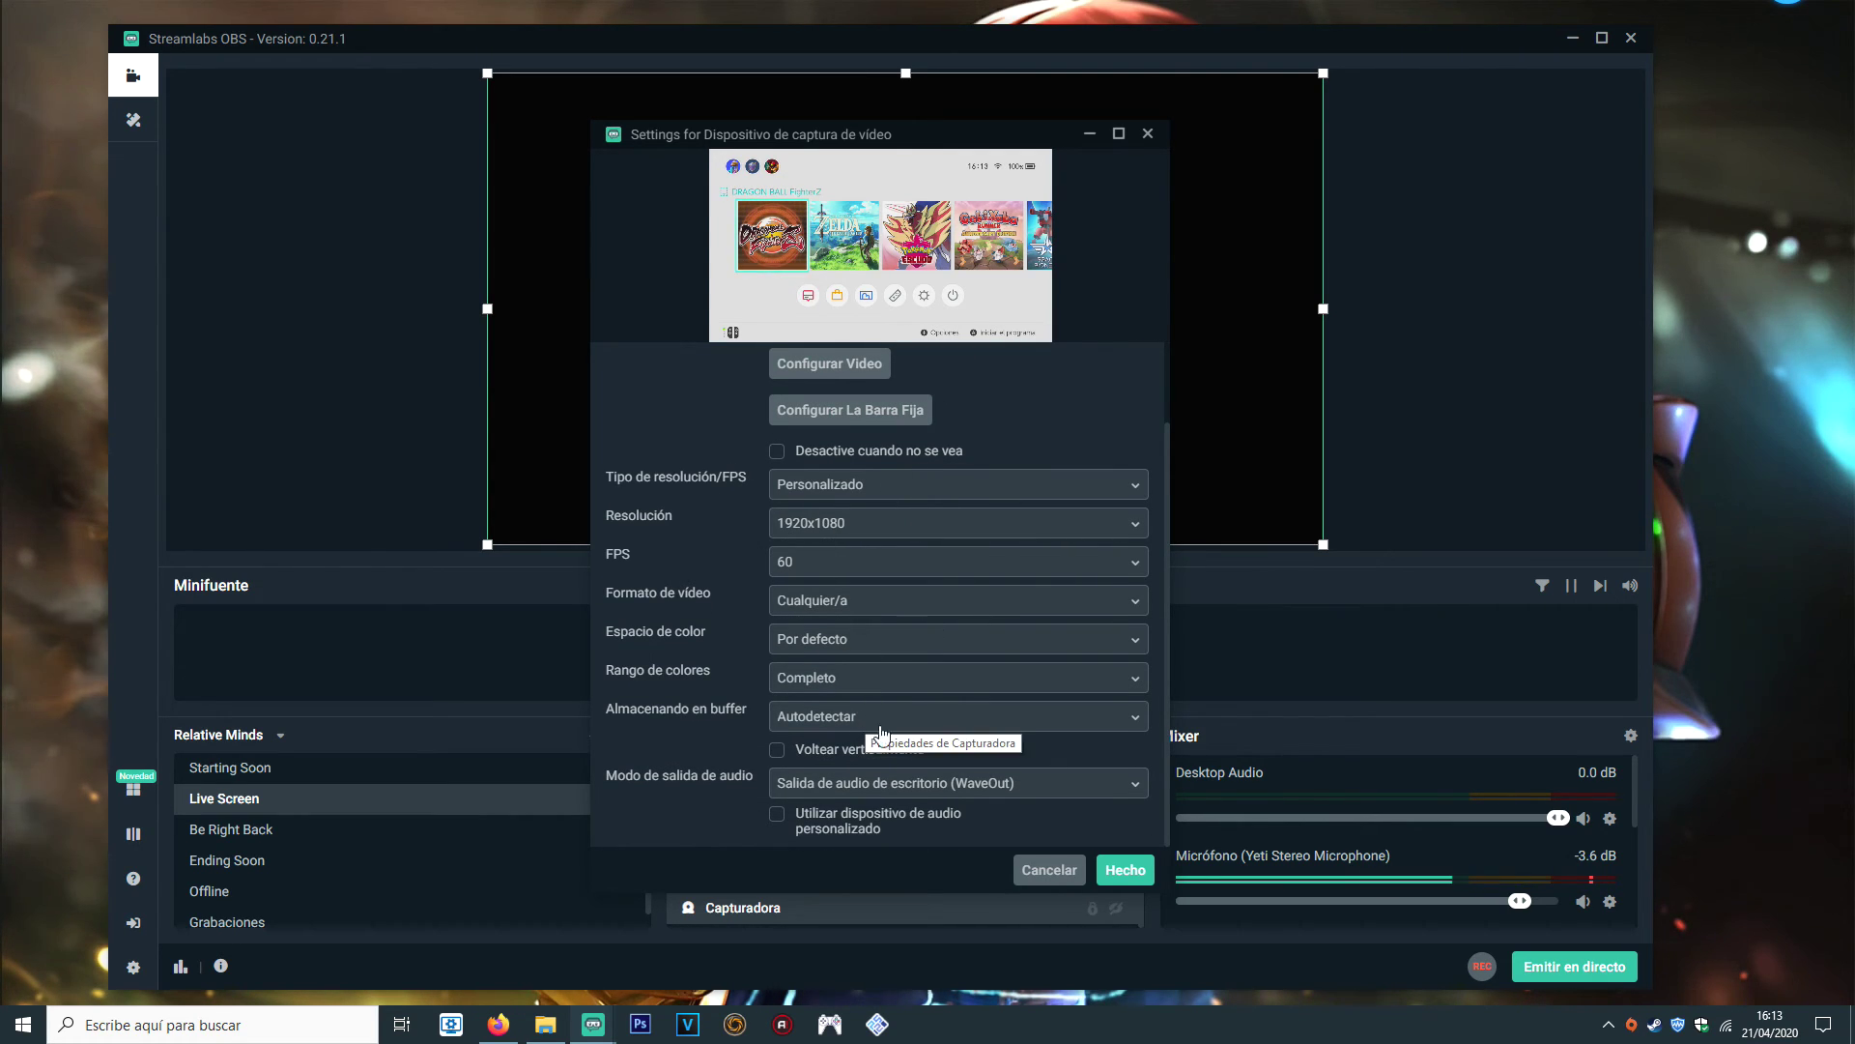
{"action": "left_click", "coordinate": [1015, 785]}
{"action": "scroll", "coordinate": [760, 785], "scroll_direction": "down", "scroll_amount": 1}
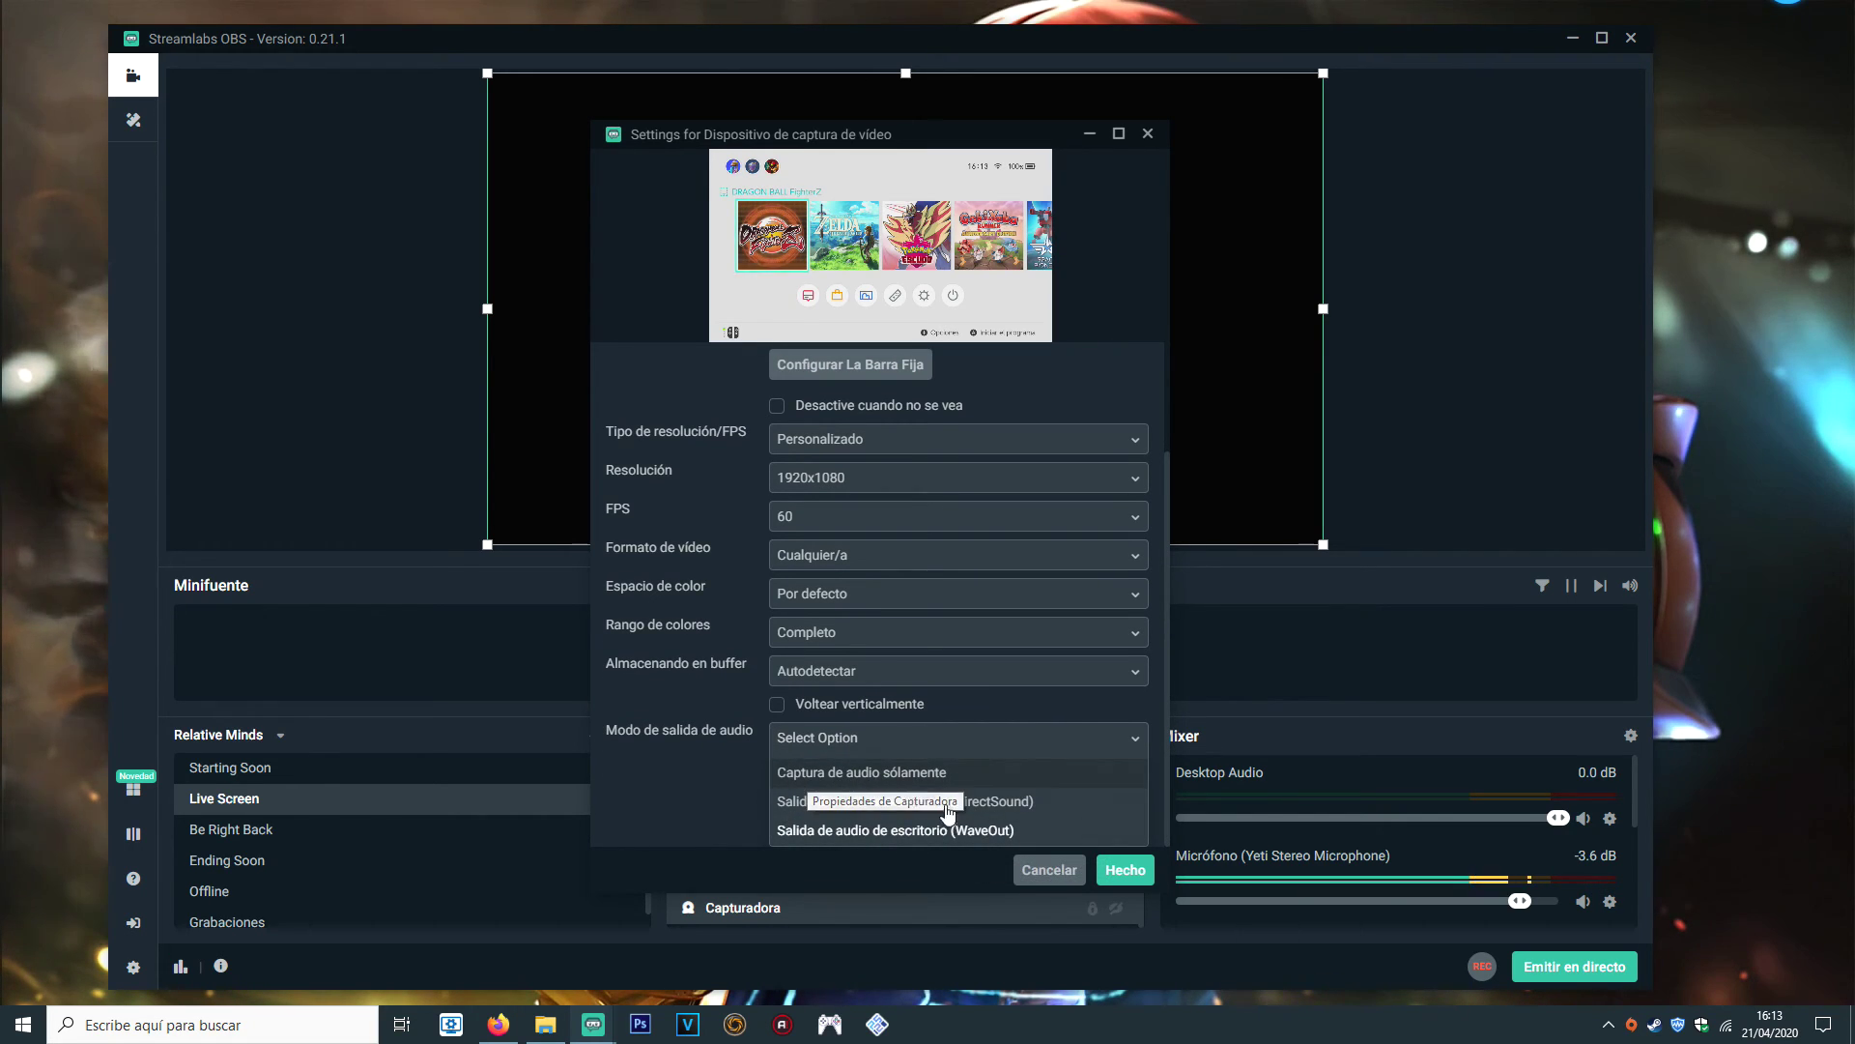
{"action": "left_click", "coordinate": [1000, 830]}
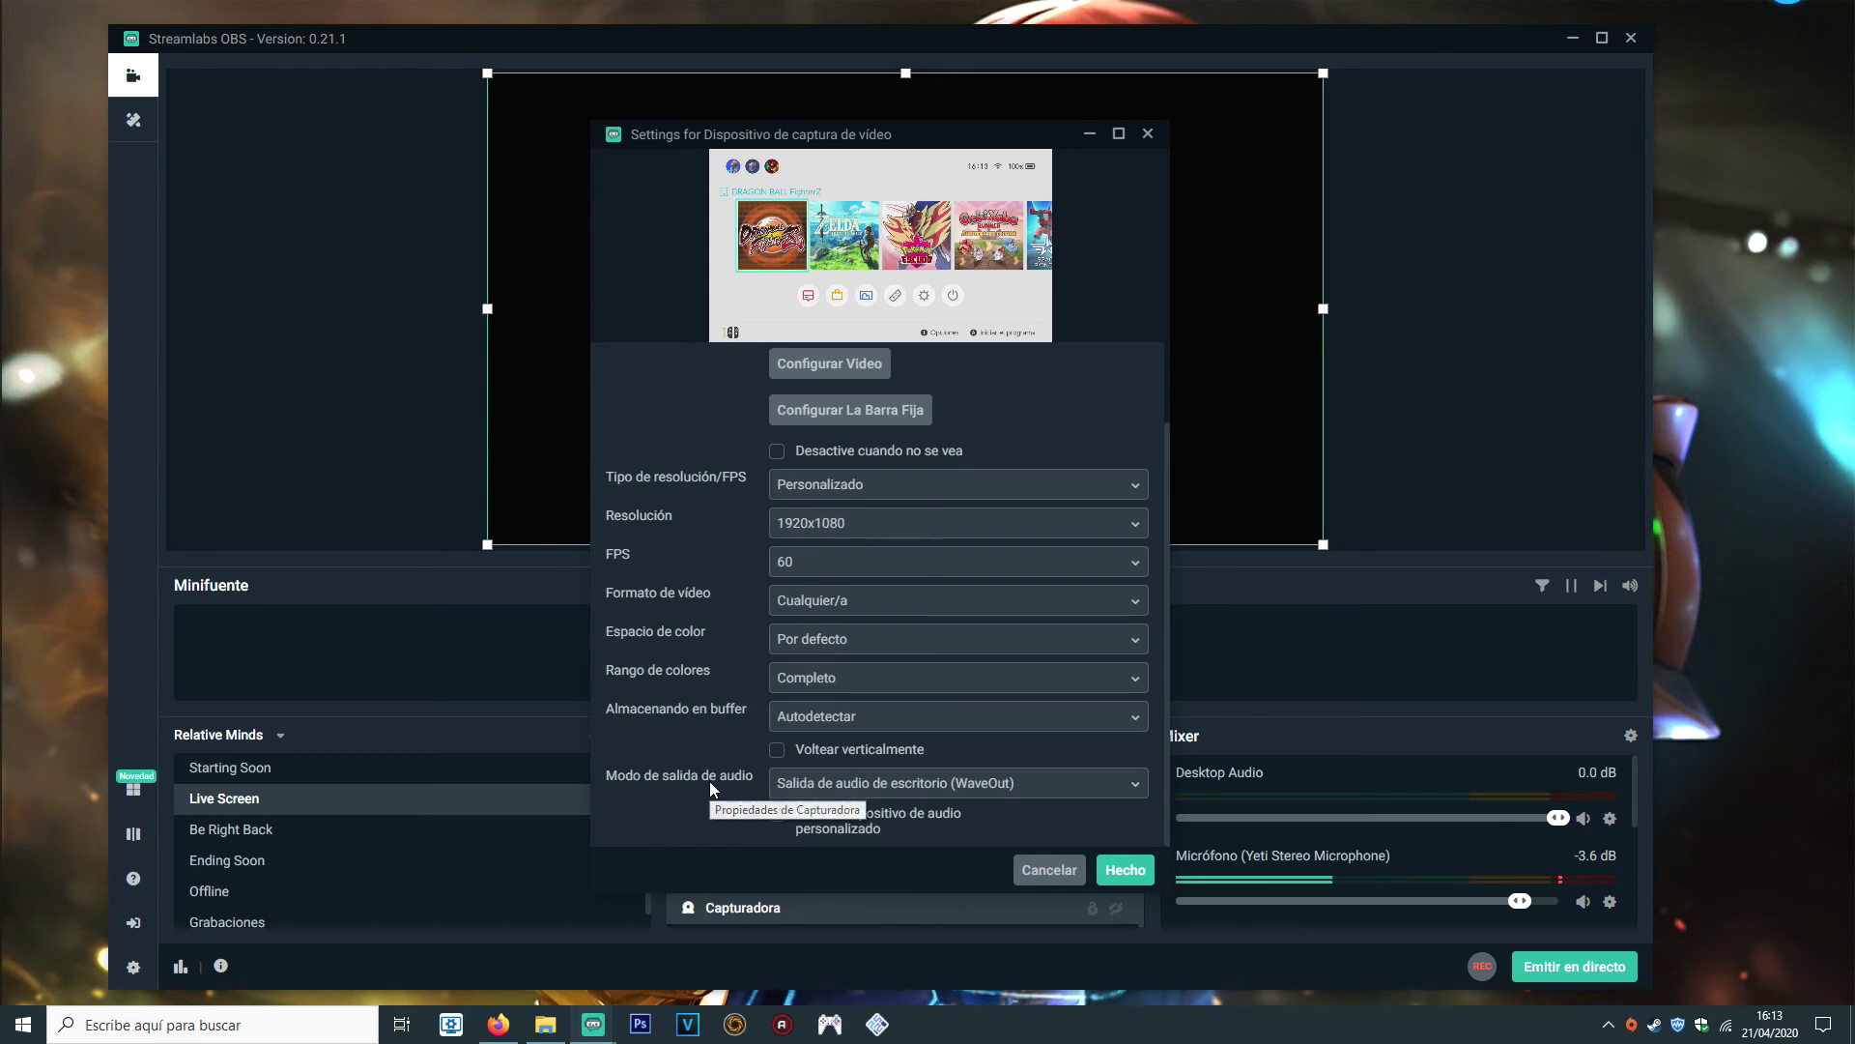
{"action": "left_click", "coordinate": [1109, 870]}
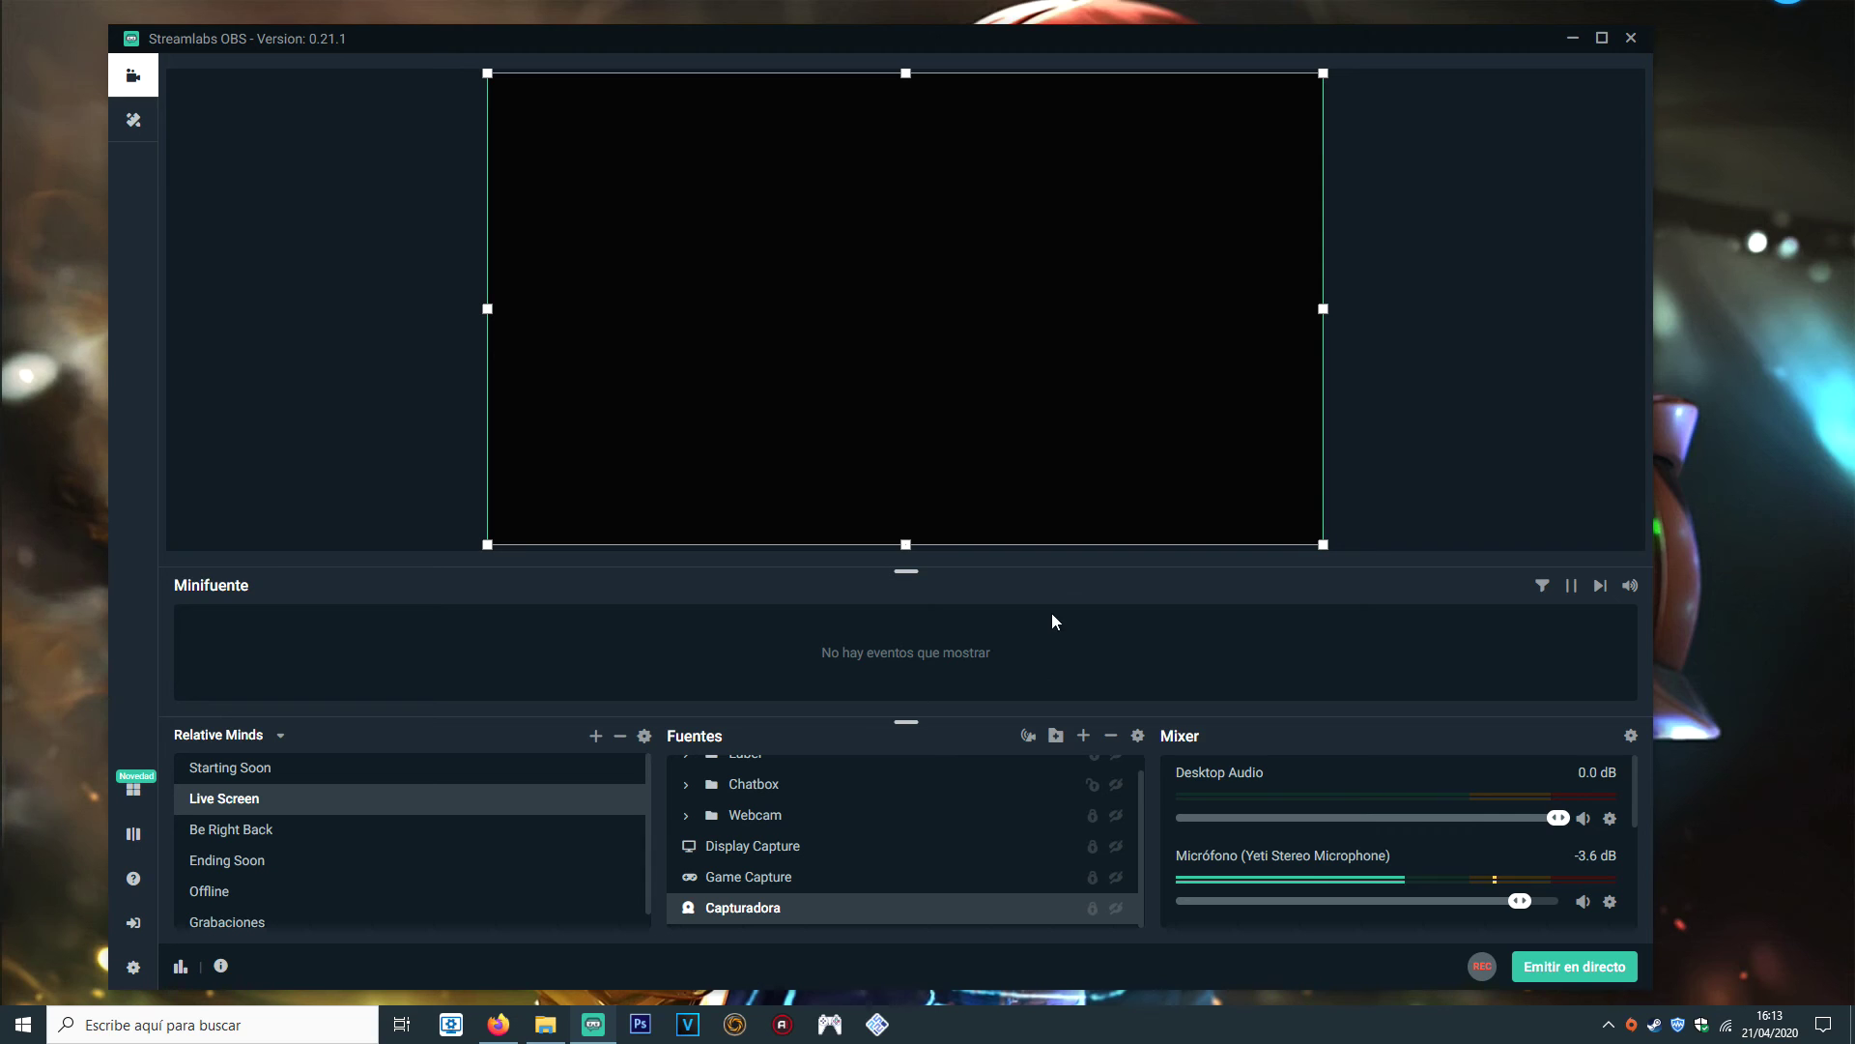
Make the Capturadora source visible in the Live Screen scene and close Streamlabs OBS
{"action": "left_click", "coordinate": [1118, 910]}
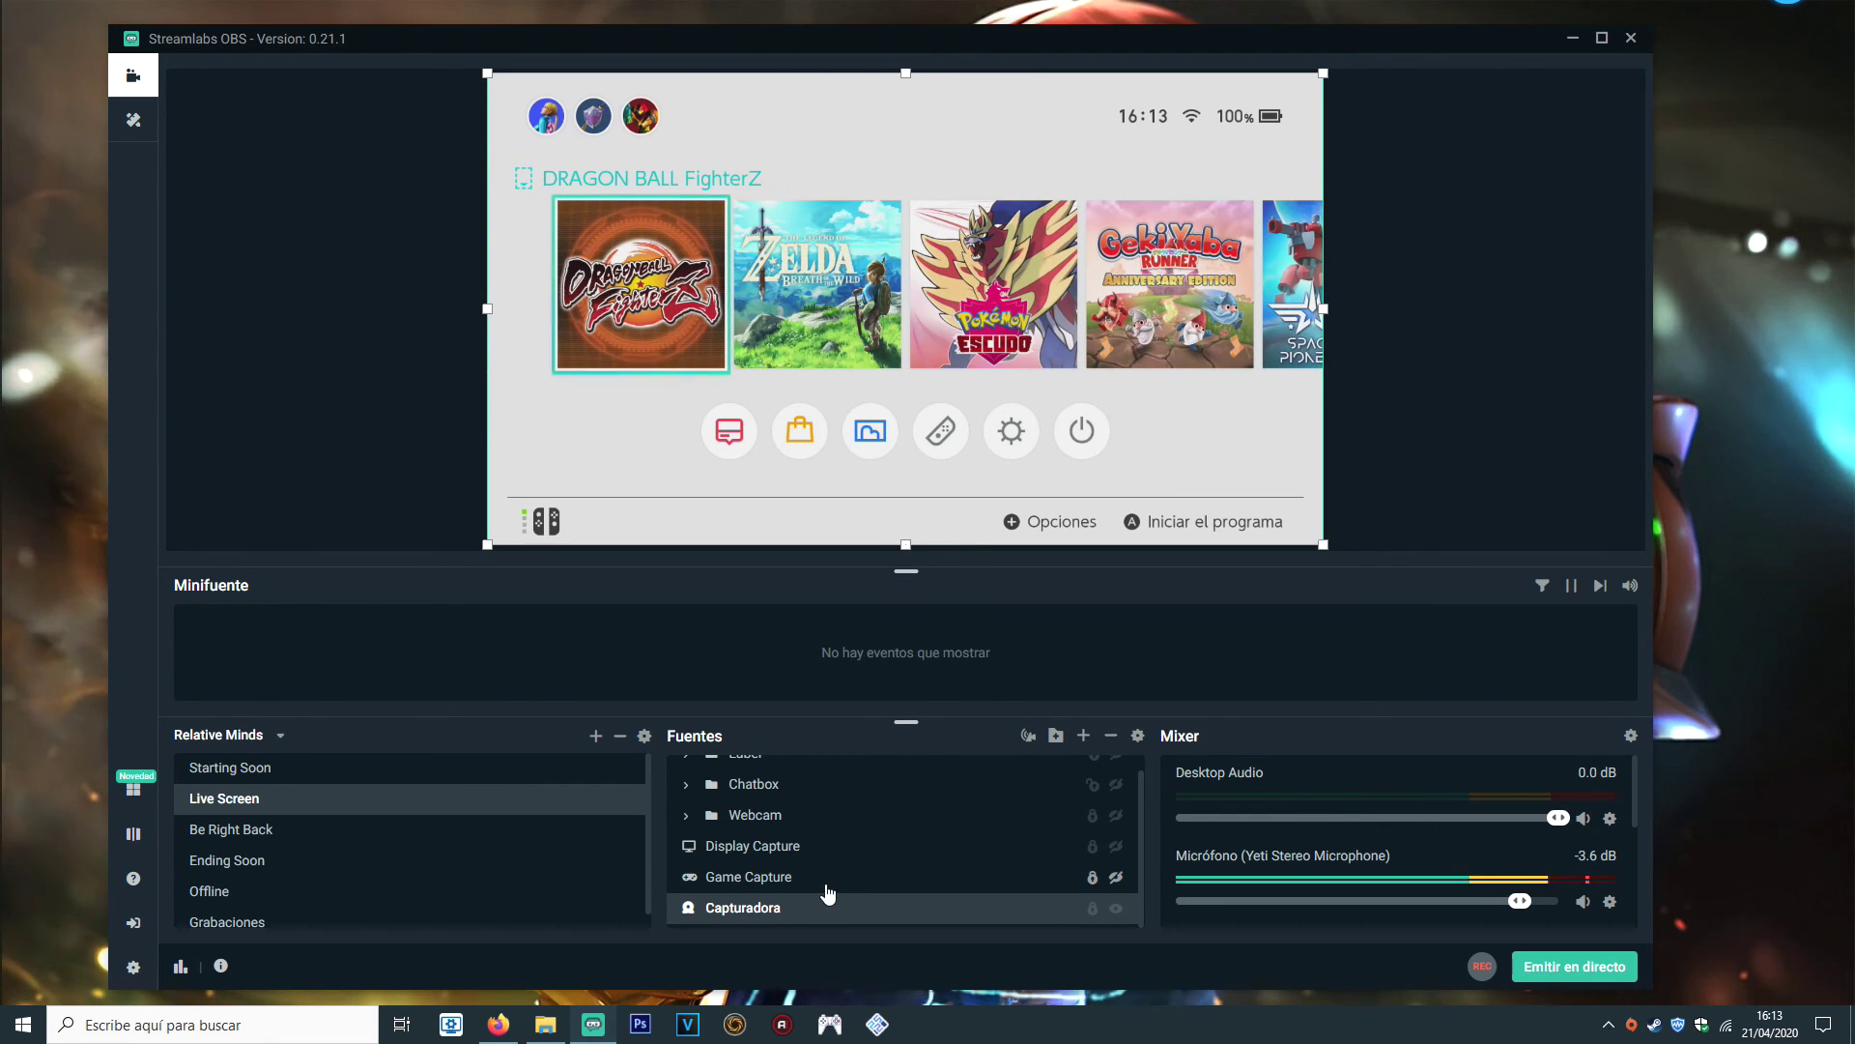
{"action": "left_click", "coordinate": [1632, 42]}
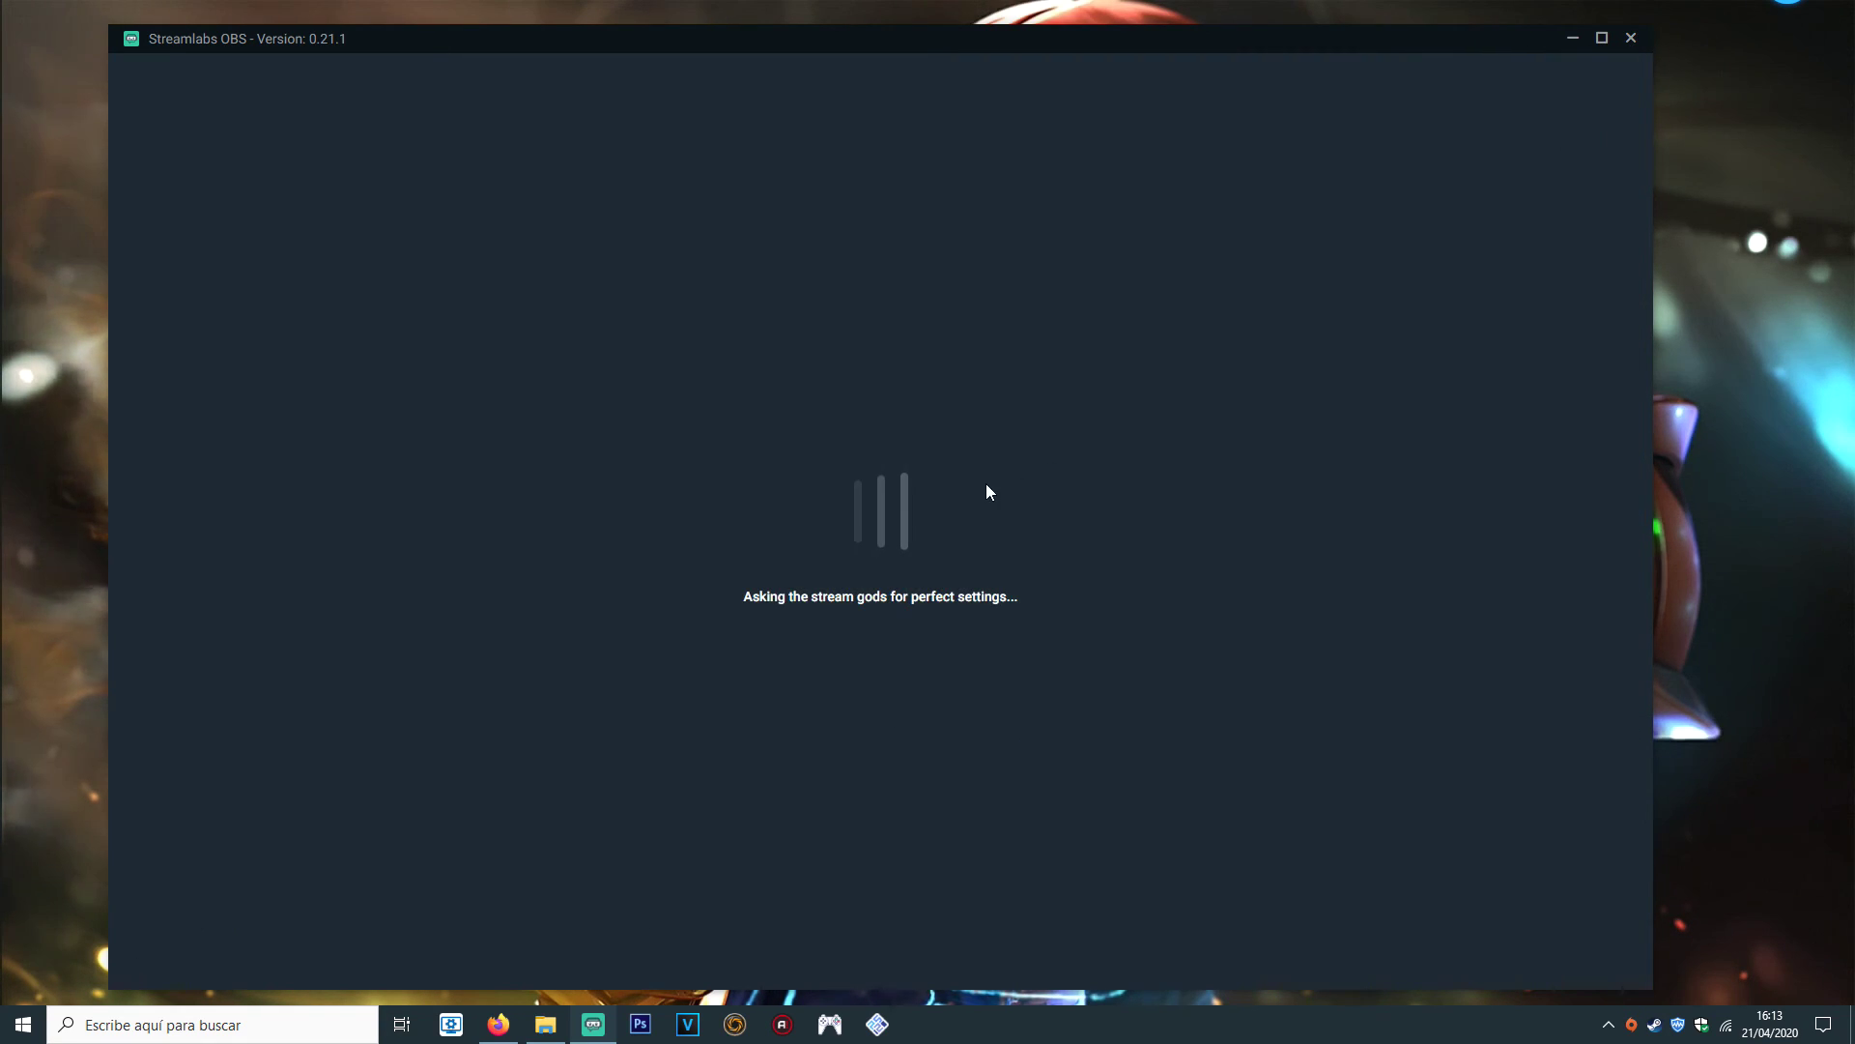